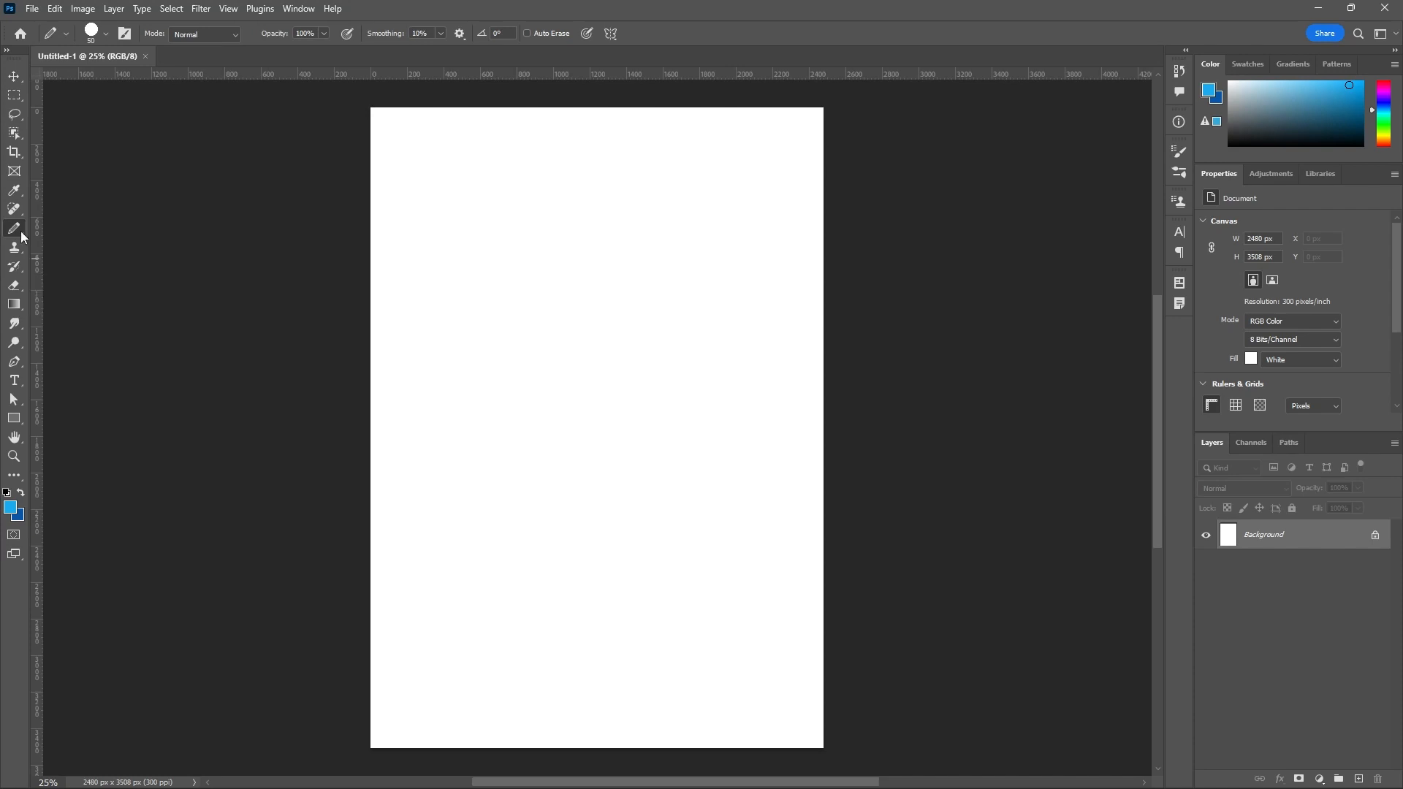
Pick the Soft Round brush tip for the Pencil tool and add a new layer above the background.
left_click(107, 35)
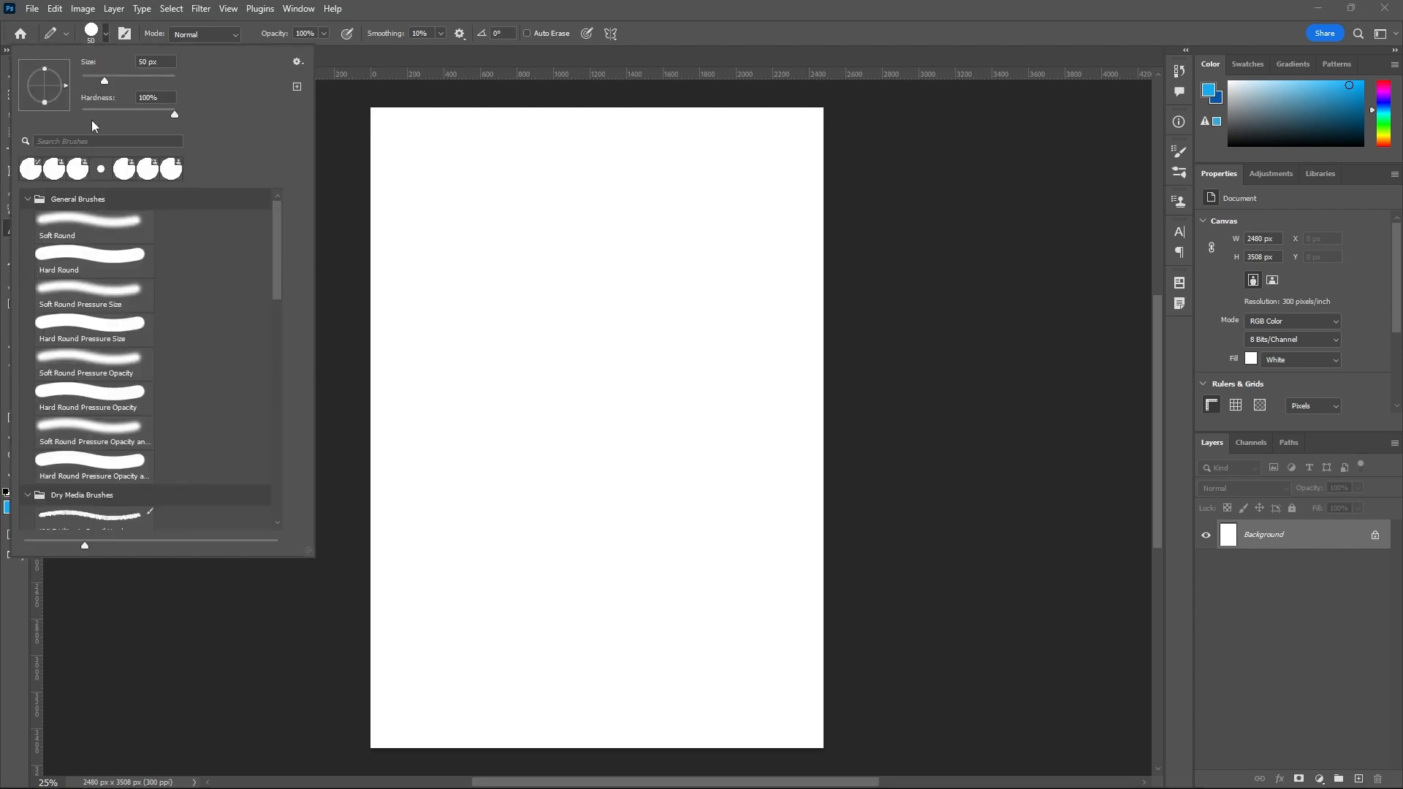
left_click(94, 221)
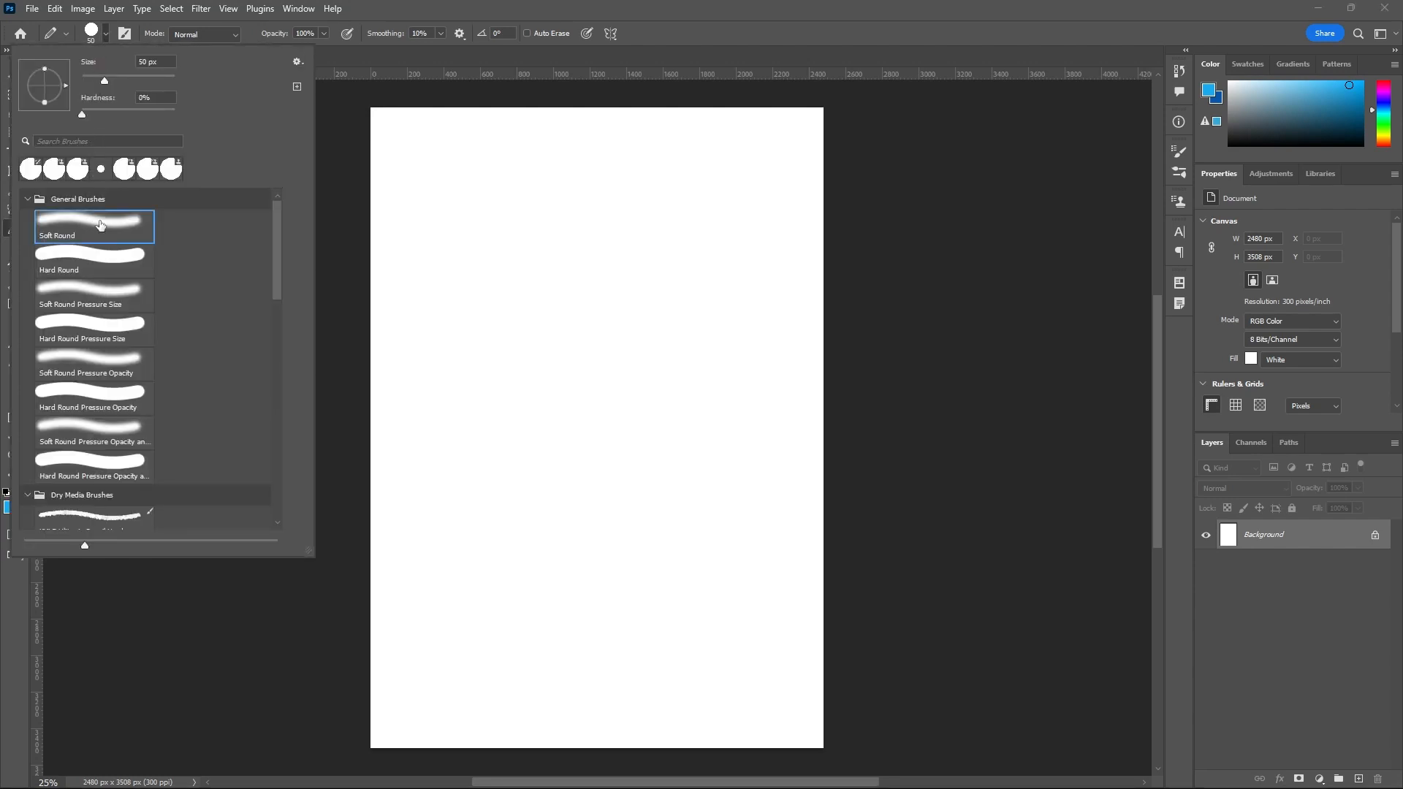
left_click(1359, 779)
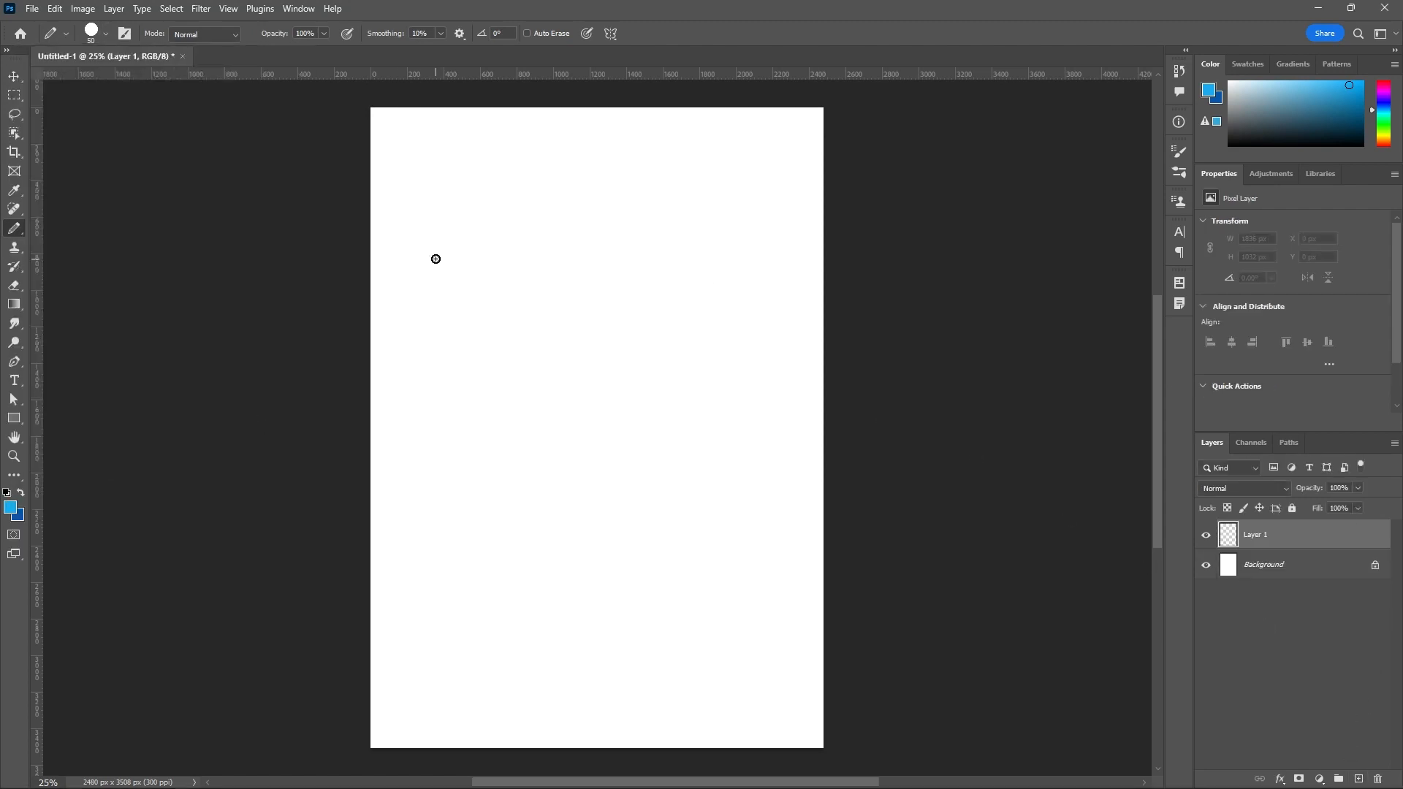
Enlarge the pencil tip to 200 px and paint two wavy blue strokes in the upper part of the page.
key("bracketright")
key("bracketright")
key("bracketright")
key("bracketright")
key("bracketright")
key("bracketright")
key("bracketright")
mouse_move(461, 246)
left_mouse_down()
mouse_move(484, 311)
mouse_move(545, 266)
mouse_move(637, 301)
left_mouse_up()
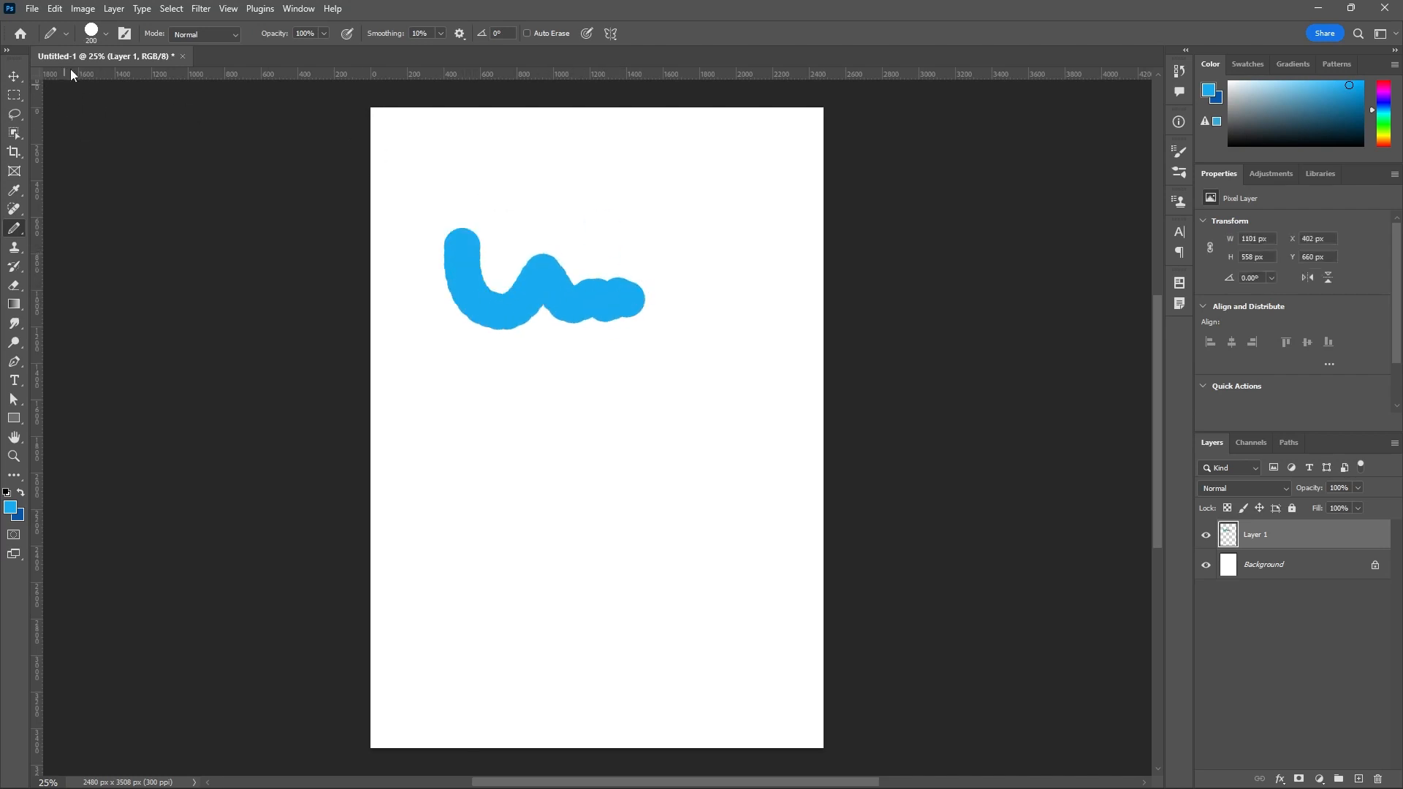
left_click(97, 34)
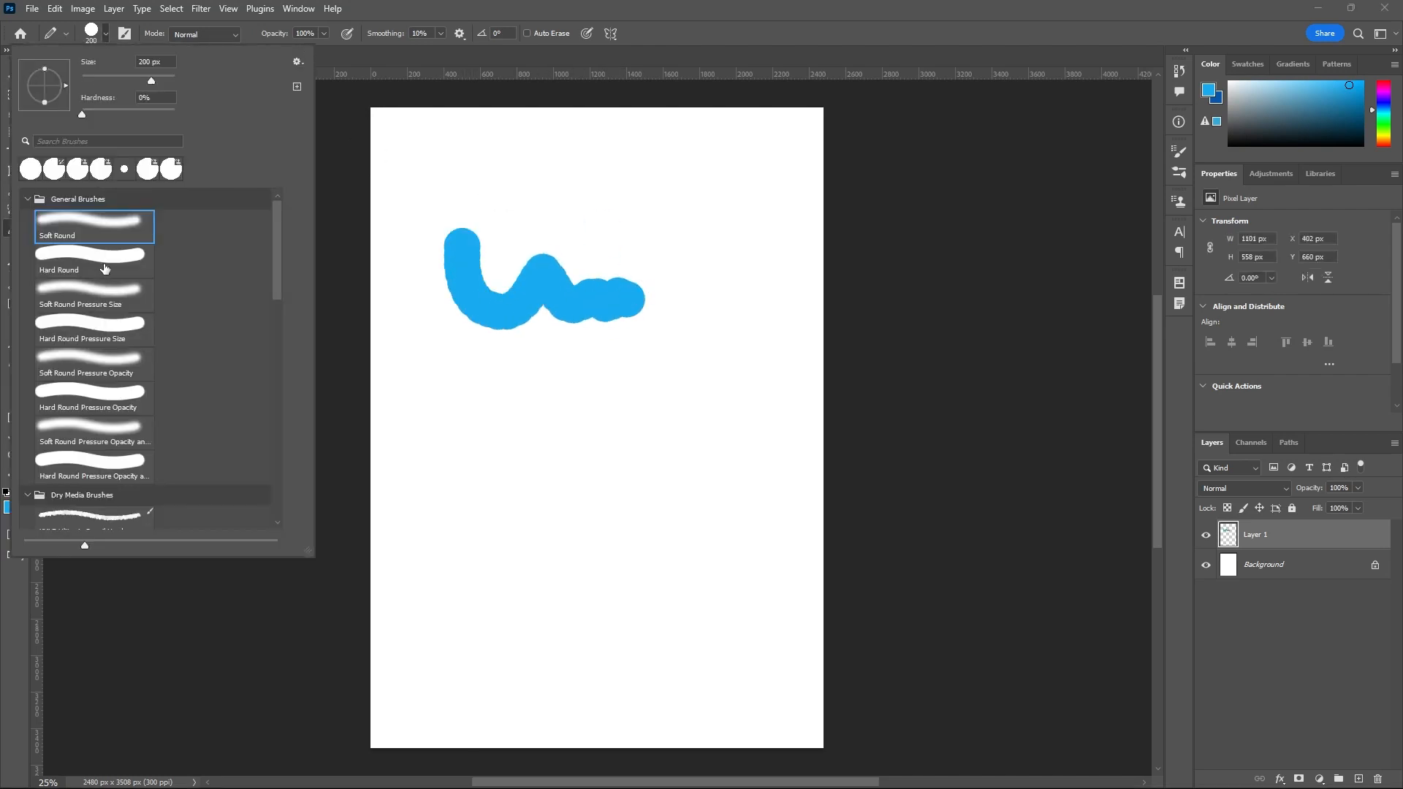
mouse_move(500, 162)
left_mouse_down()
mouse_move(521, 189)
mouse_move(582, 200)
left_mouse_up()
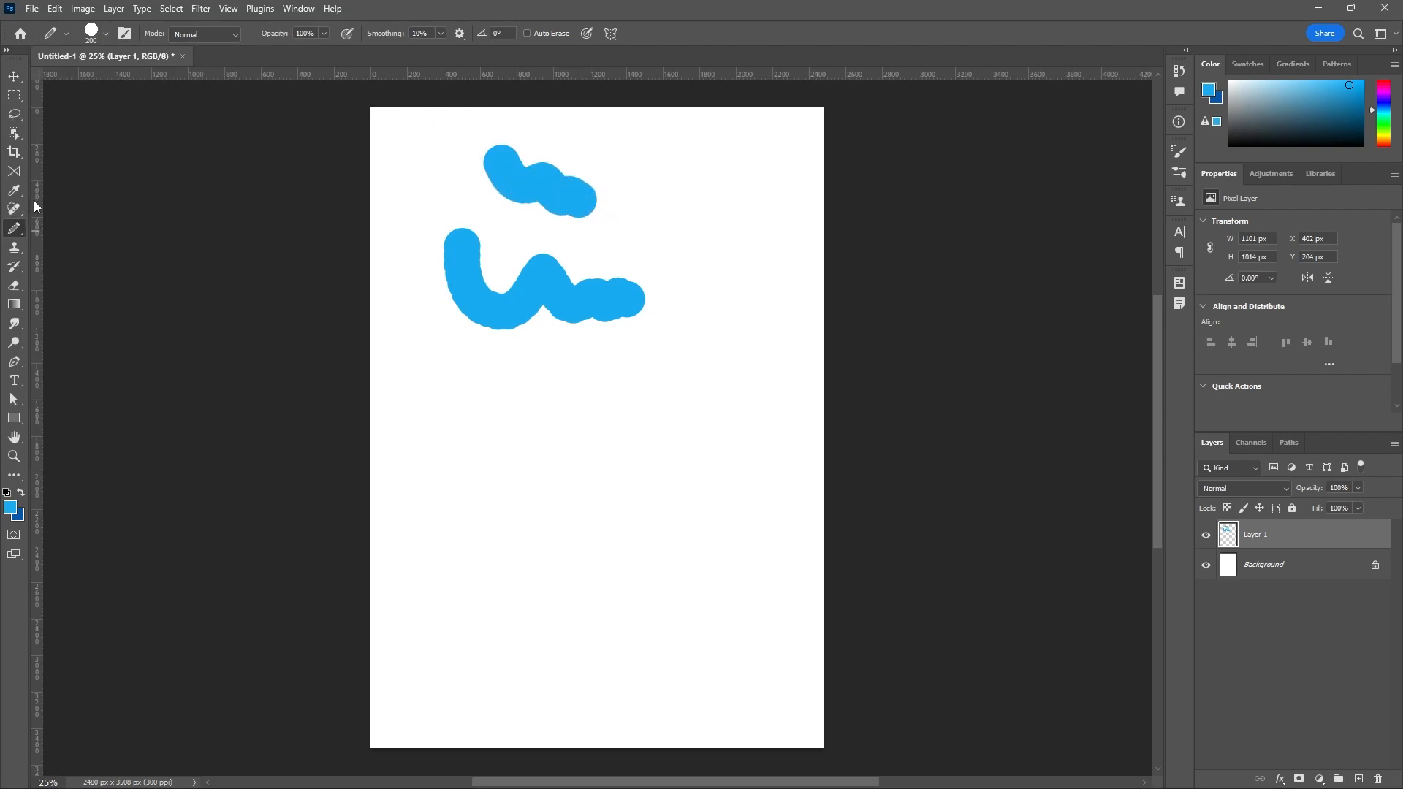
Raise the brush tip spacing to 141% and paint several rows of separate blue dots down the page.
left_click(129, 36)
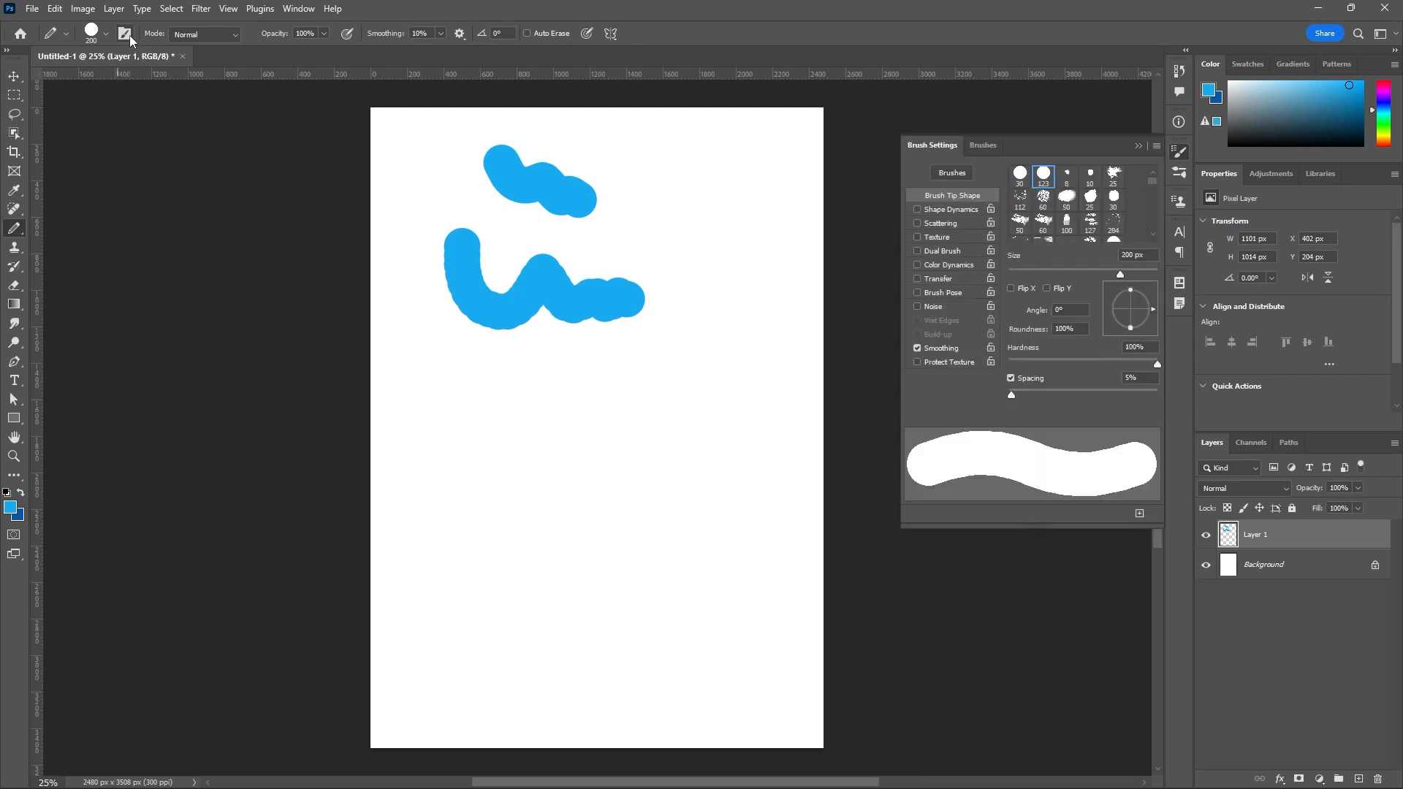
left_click_drag(1012, 395, 1098, 395)
mouse_move(702, 256)
left_mouse_down()
mouse_move(693, 313)
mouse_move(591, 413)
mouse_move(550, 516)
left_mouse_up()
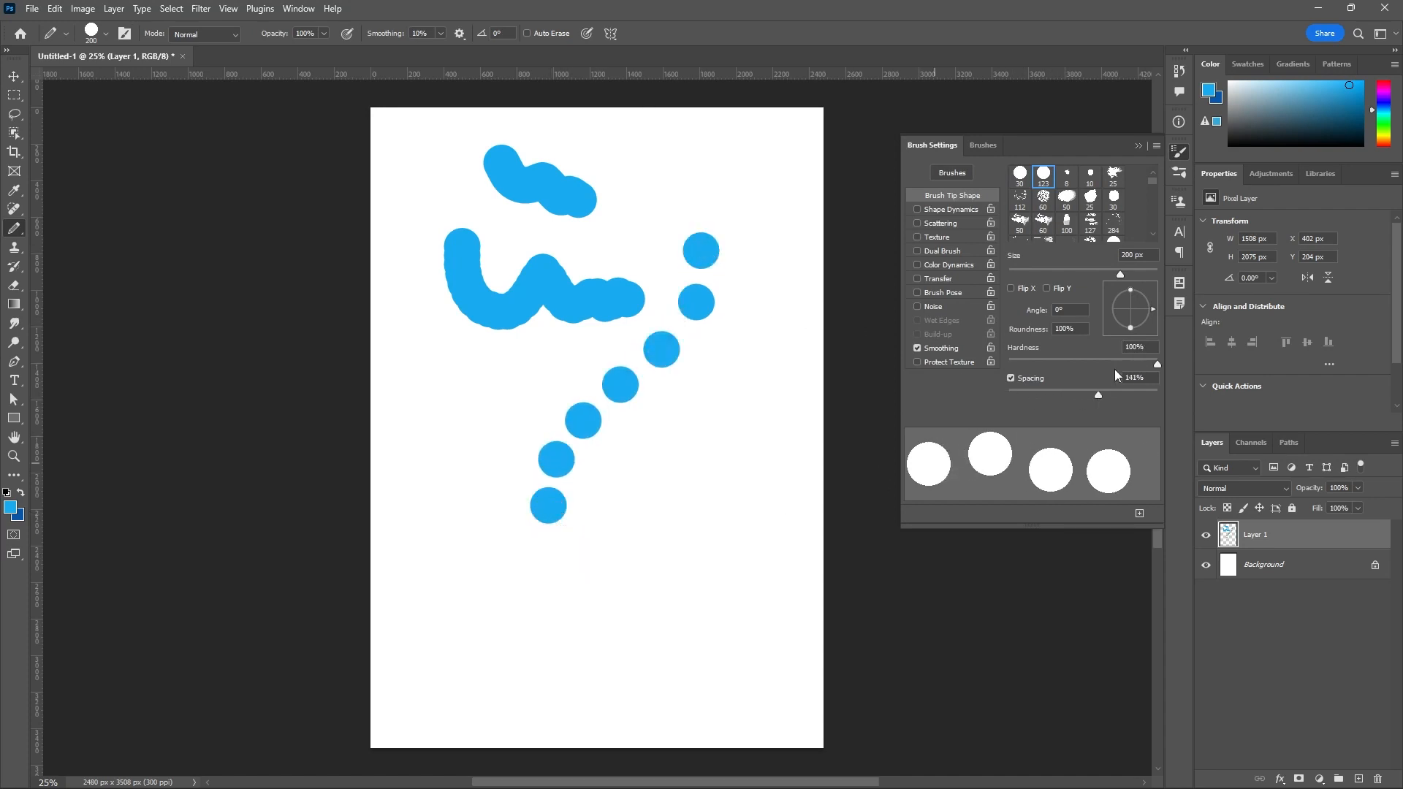
left_click_drag(706, 363, 704, 414)
left_click_drag(686, 465, 677, 511)
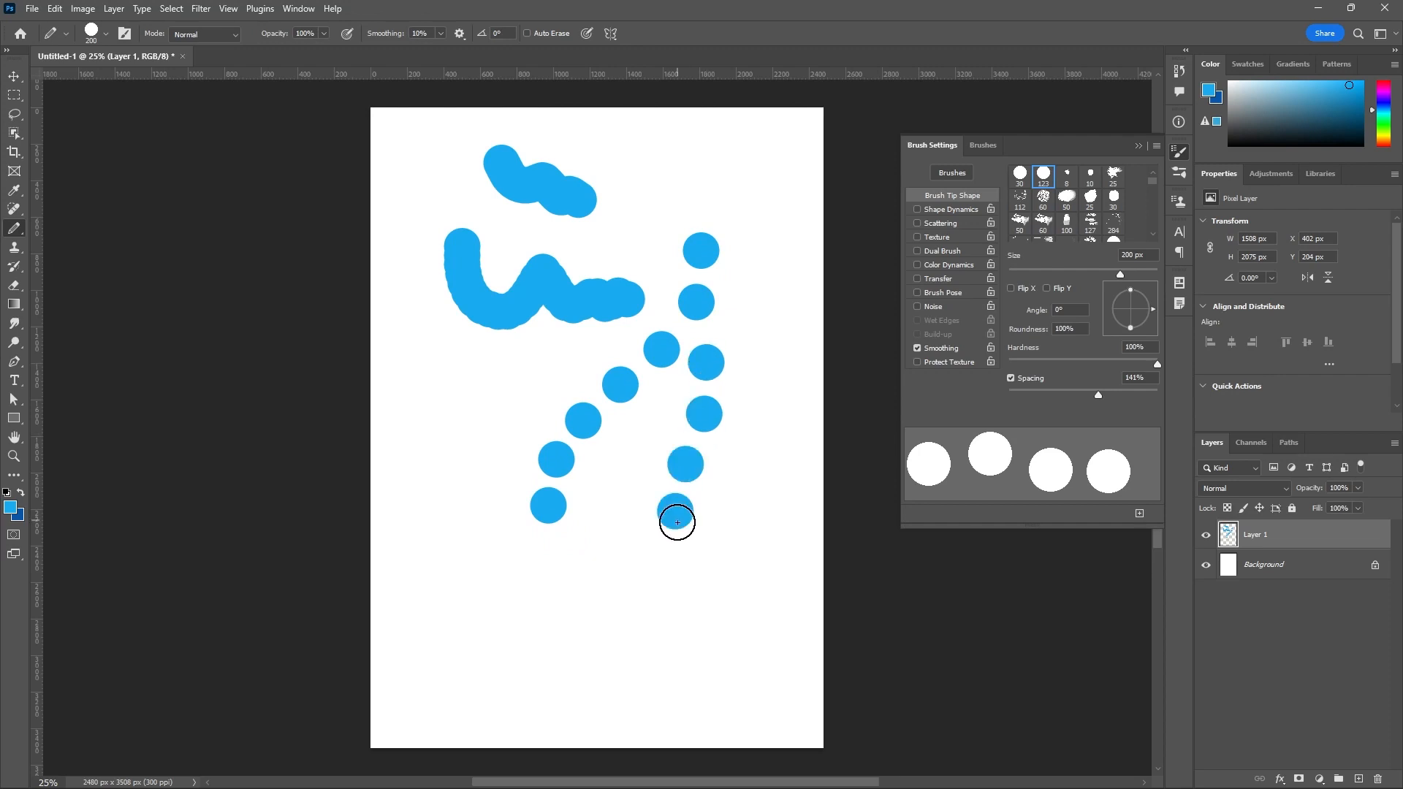
mouse_move(465, 392)
left_mouse_down()
mouse_move(463, 483)
mouse_move(513, 559)
mouse_move(487, 591)
mouse_move(572, 648)
left_mouse_up()
Reduce the brush tip spacing to 87% and paint a chain of overlapping dots down the page's right side.
left_click_drag(1102, 392, 1068, 396)
left_click(771, 324)
mouse_move(778, 365)
left_mouse_down()
mouse_move(745, 498)
mouse_move(747, 582)
mouse_move(738, 601)
mouse_move(668, 589)
left_mouse_up()
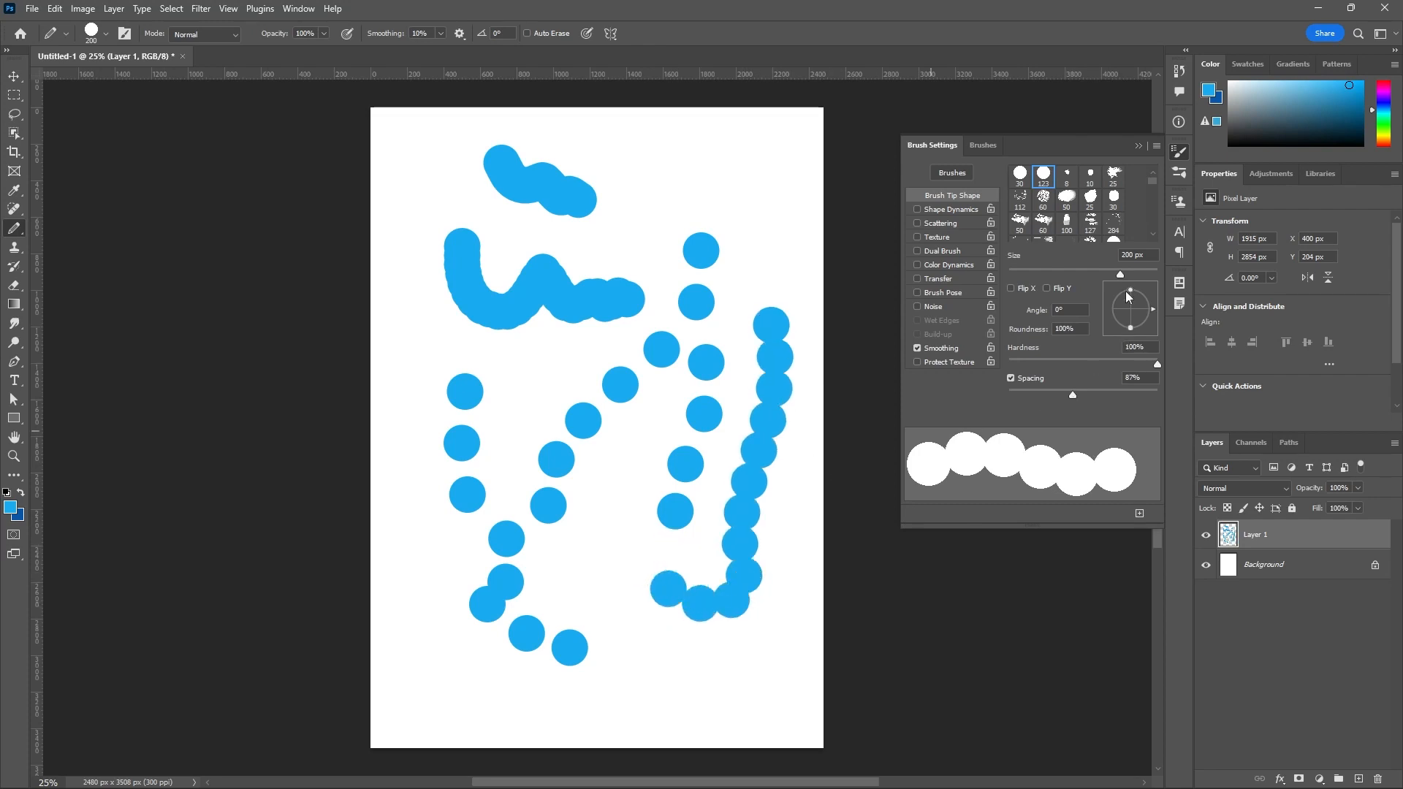
Flatten the brush tip to 26% roundness, paint wavy strokes across the top of the page, and restore the roundness to 100%.
left_click_drag(1130, 328, 1134, 314)
mouse_move(753, 133)
left_mouse_down()
mouse_move(758, 219)
mouse_move(669, 175)
mouse_move(648, 211)
mouse_move(631, 206)
mouse_move(610, 146)
mouse_move(568, 135)
mouse_move(561, 195)
mouse_move(500, 152)
mouse_move(525, 203)
mouse_move(563, 232)
mouse_move(746, 247)
left_mouse_up()
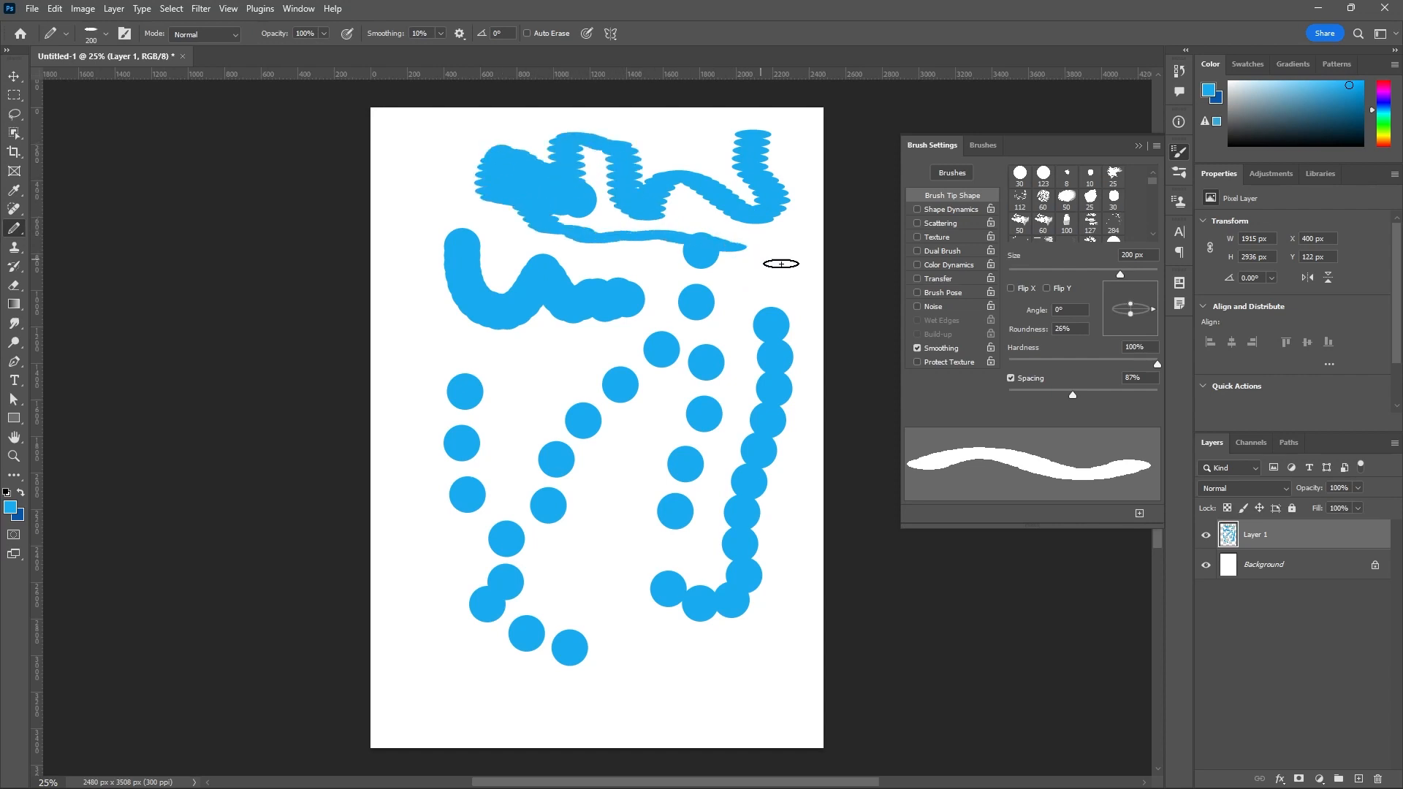
left_click_drag(1130, 315, 1134, 330)
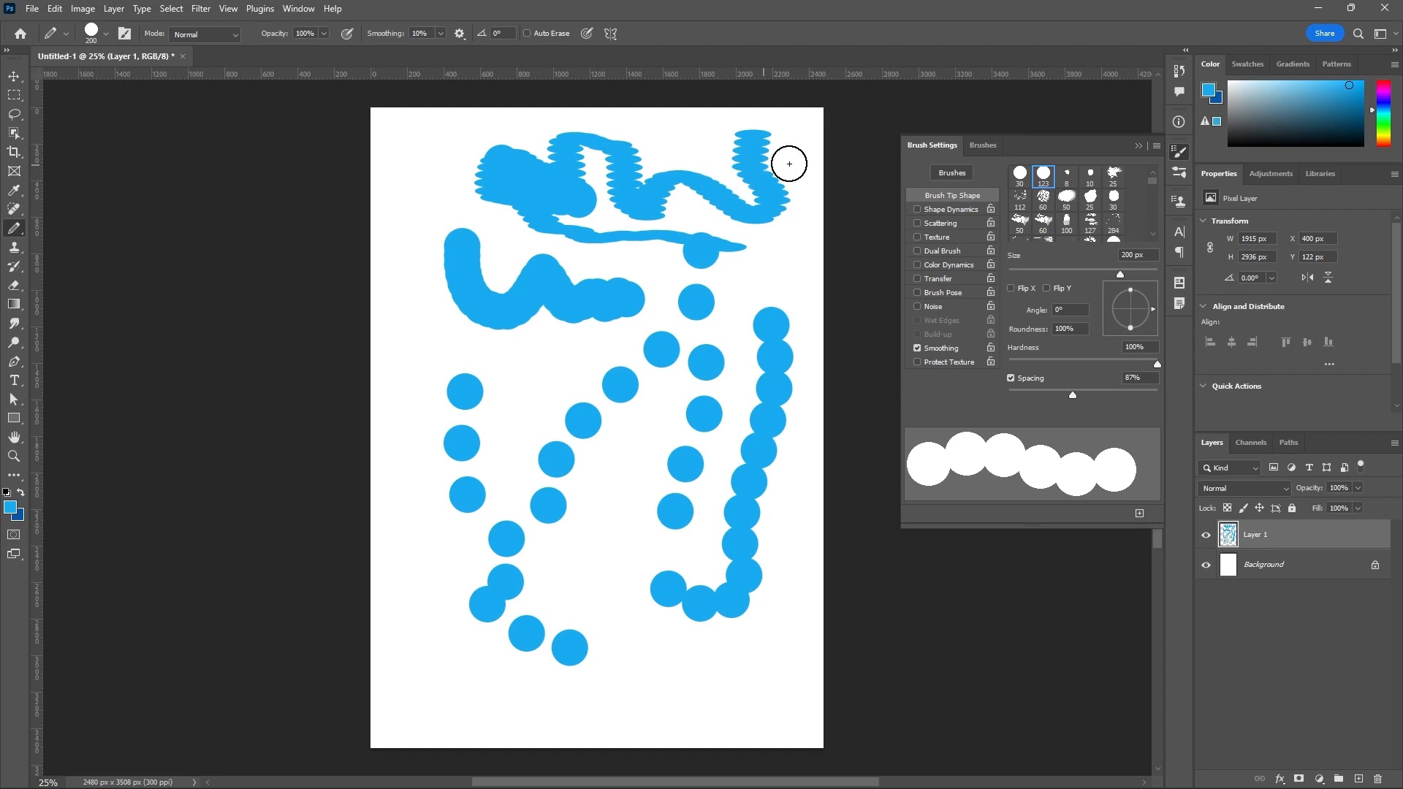
Close the brush settings and switch to the Color Replacement tool.
left_click(1137, 146)
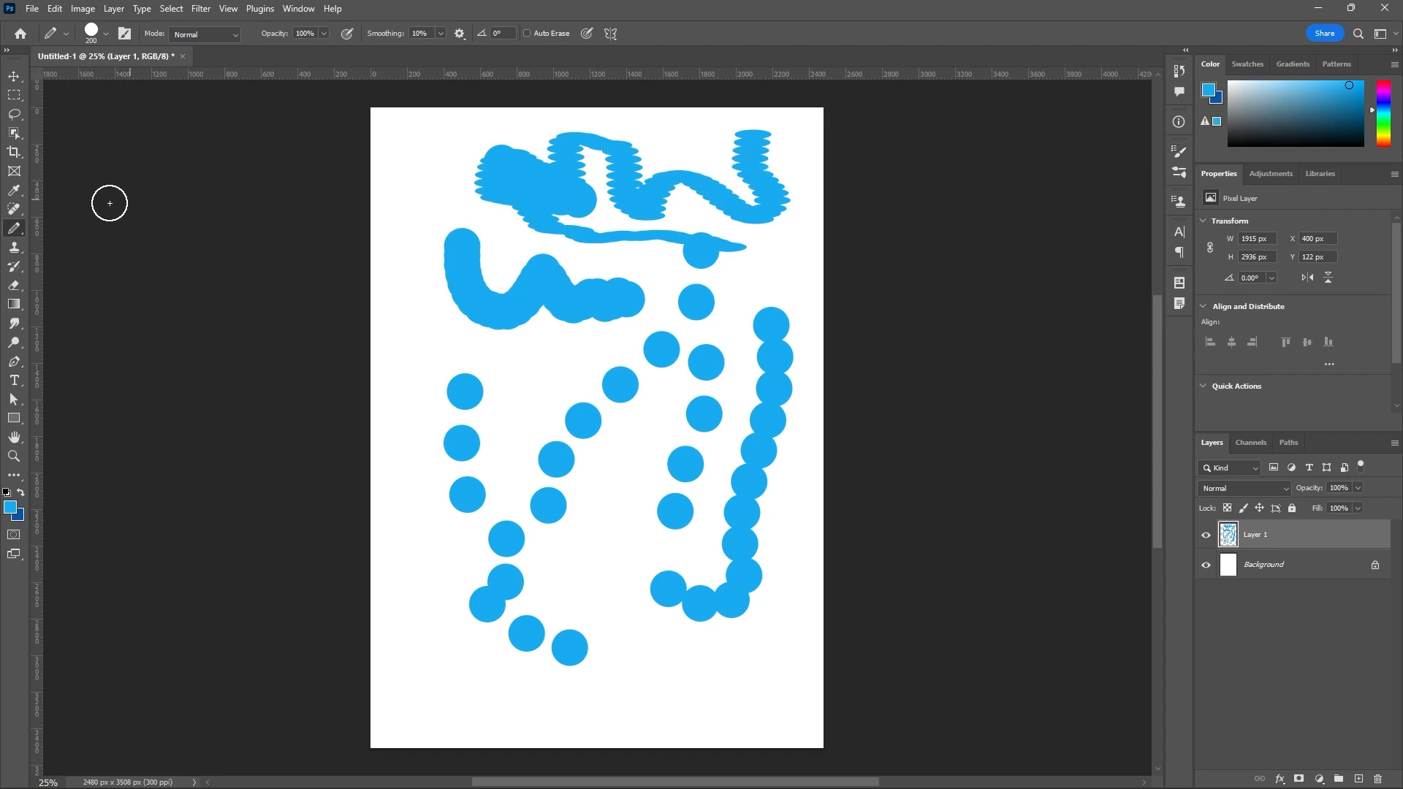
right_click(22, 232)
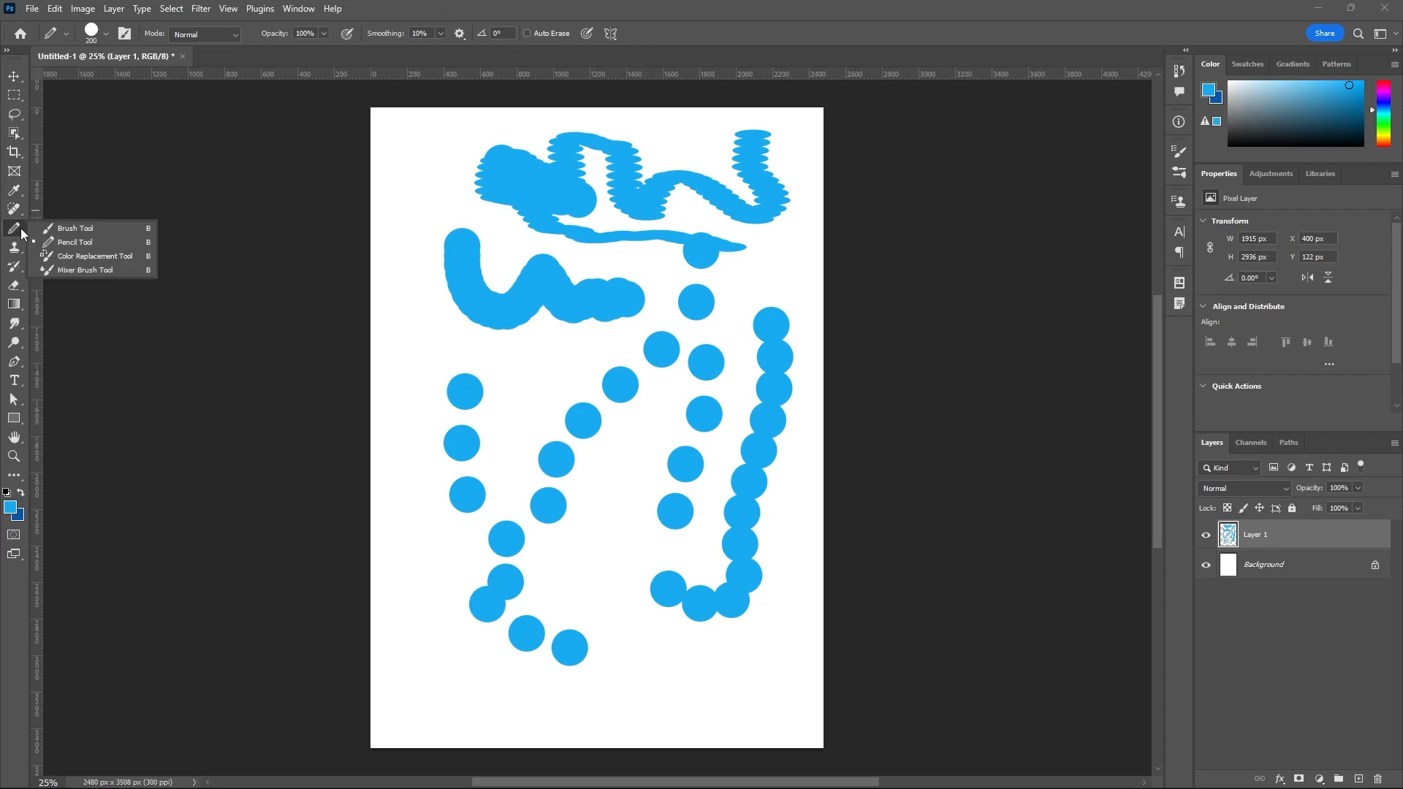
left_click(70, 257)
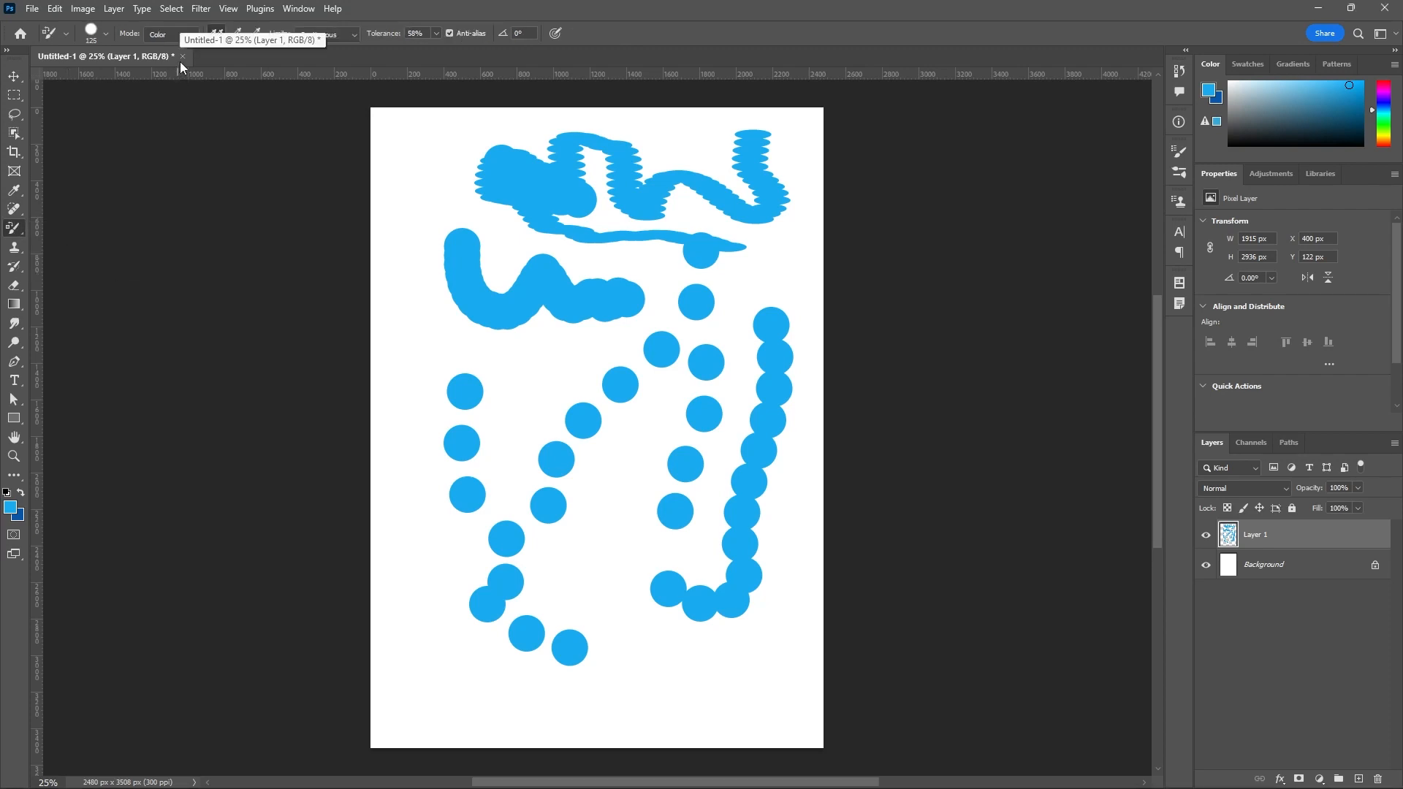
Open the portrait image 40ea3a6fe3337c07f4d4b48bb993ce74.jpg and unlock its Background layer.
left_click(33, 9)
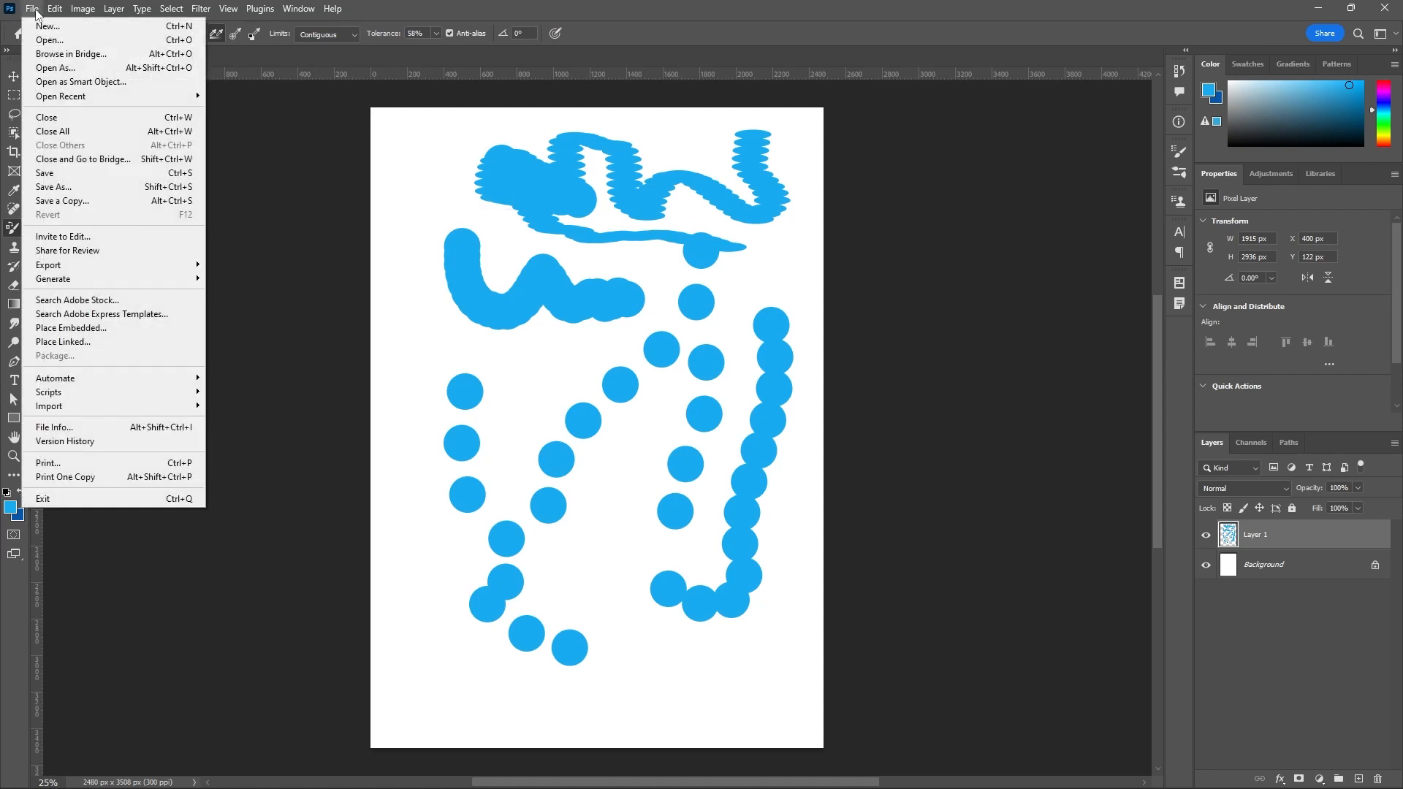
left_click(51, 40)
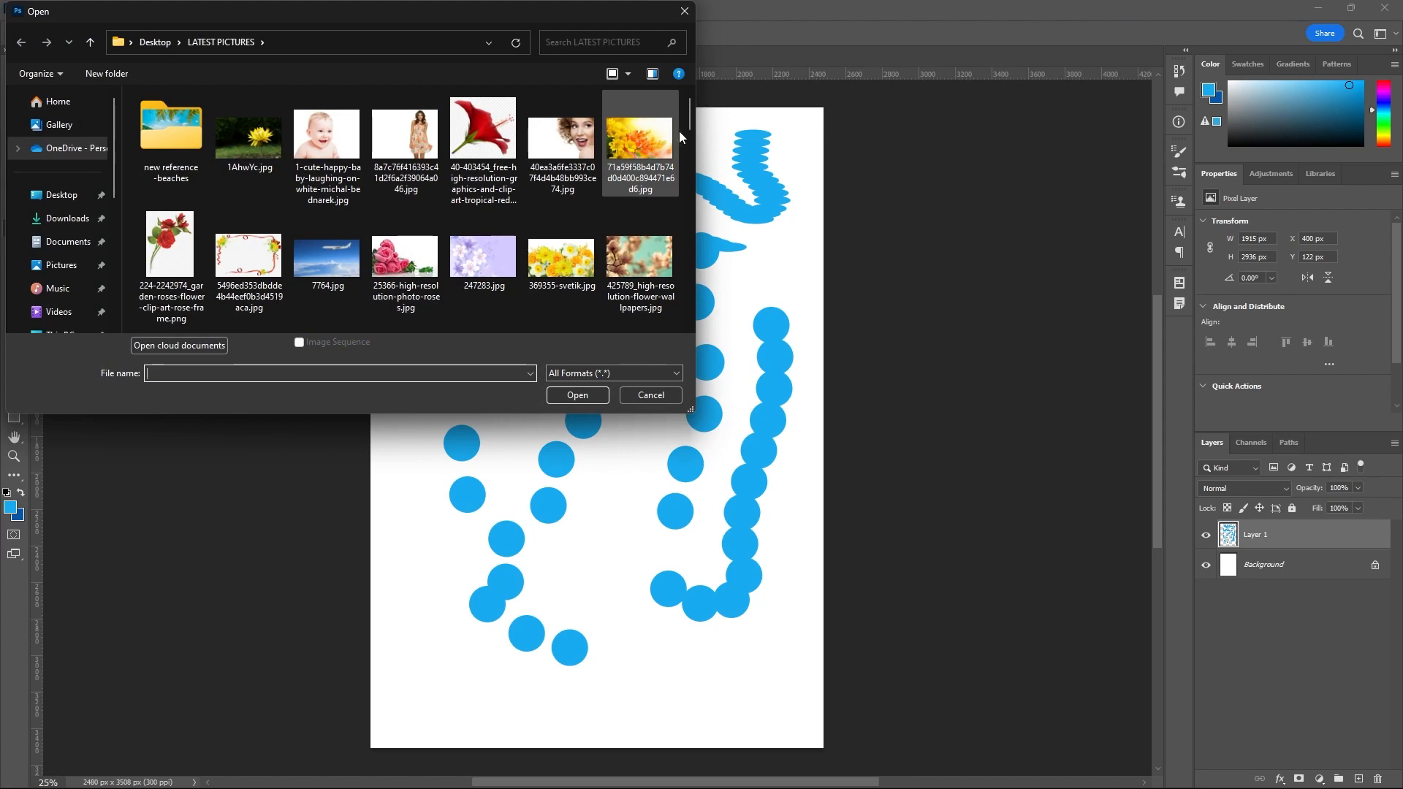
left_click(563, 142)
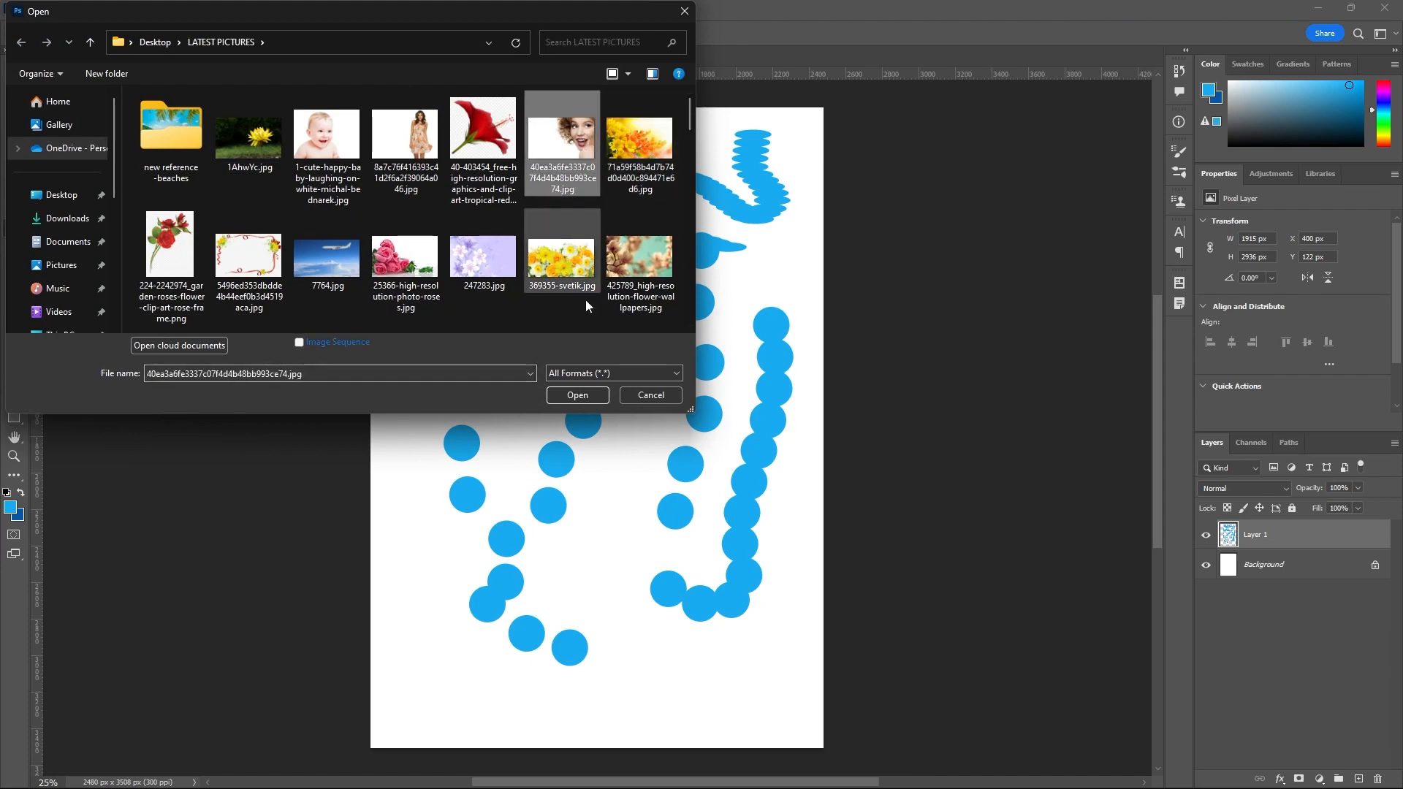
left_click(577, 396)
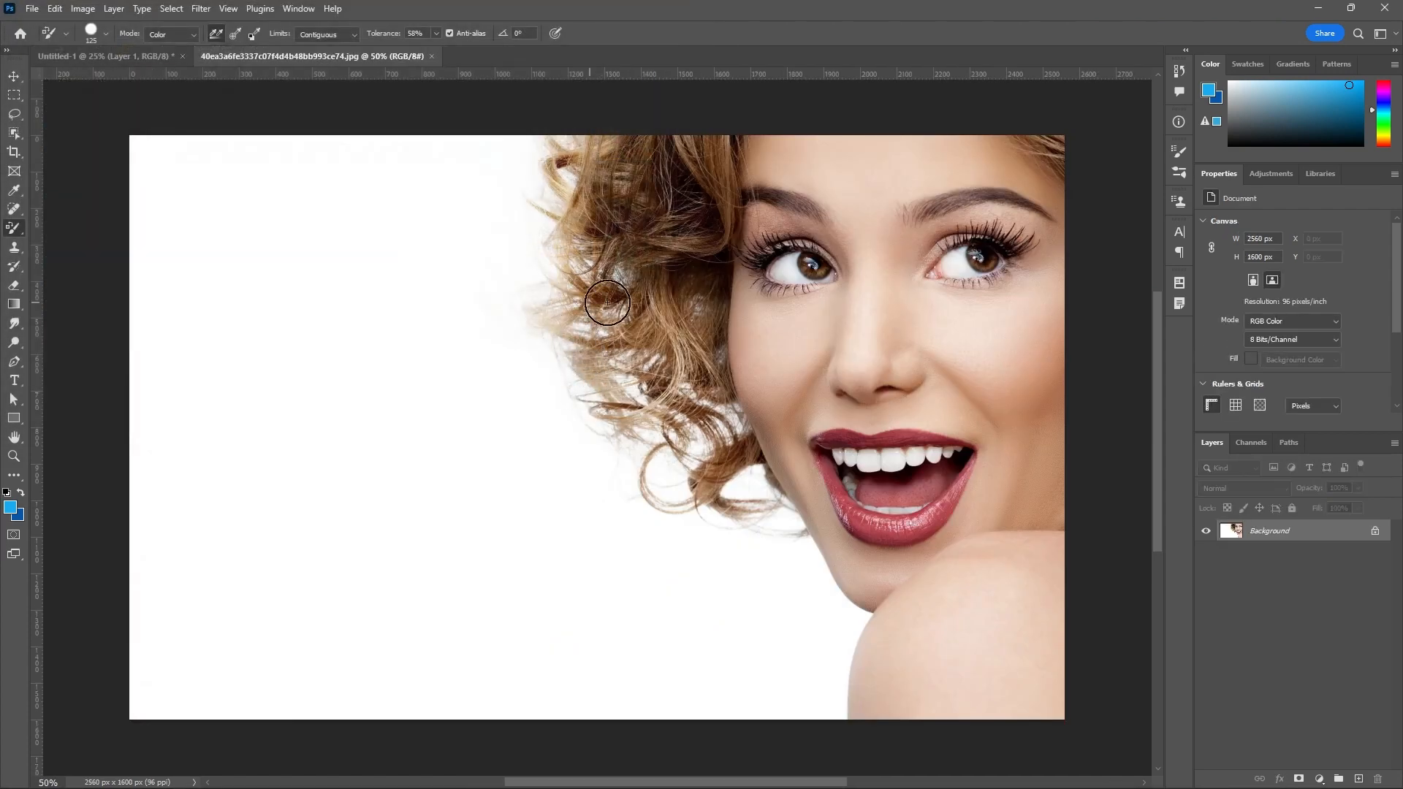
left_click(1376, 532)
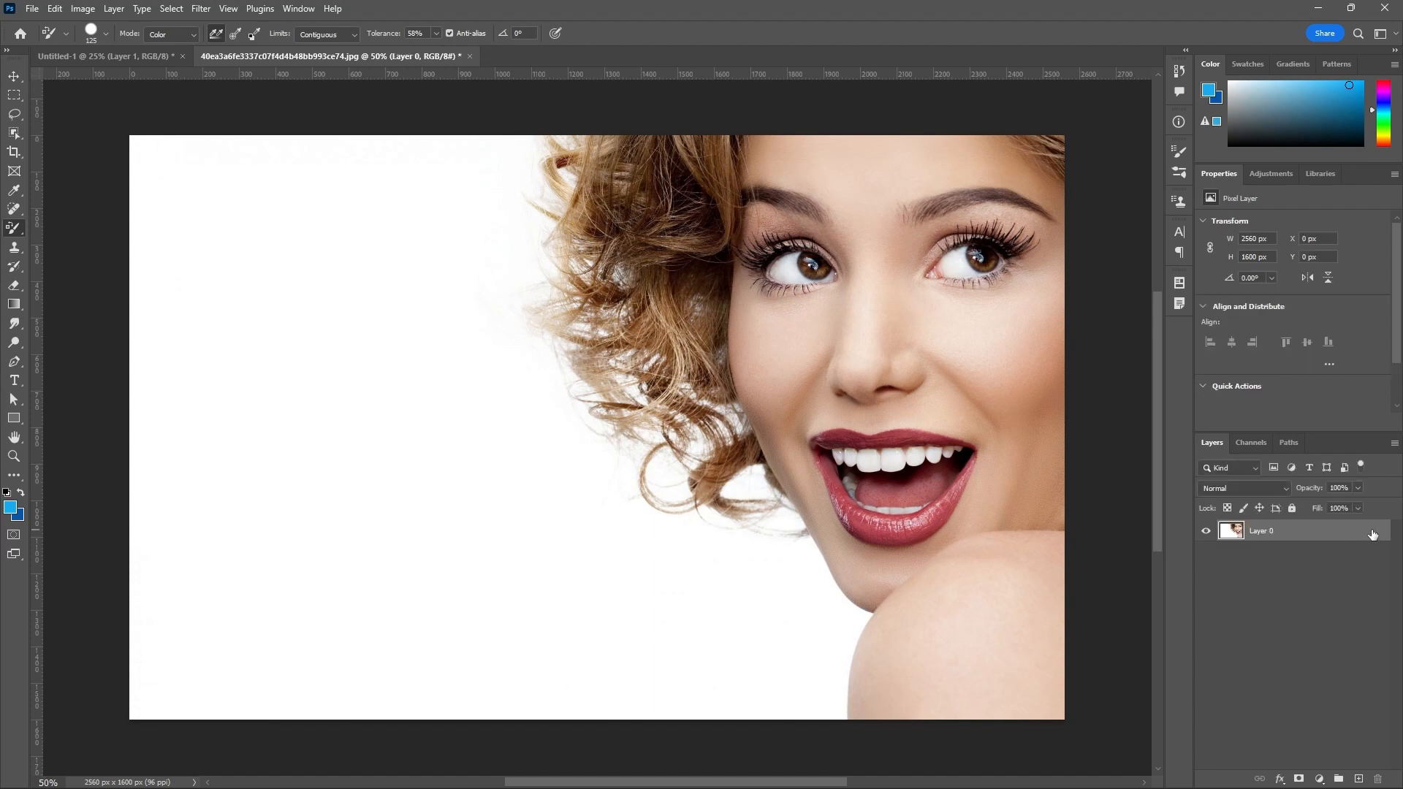
Recolor the skin around the portrait's right-hand eye, cheek and nose bridge blue with the Color Replacement tool.
scroll(31, 250, "down", 3)
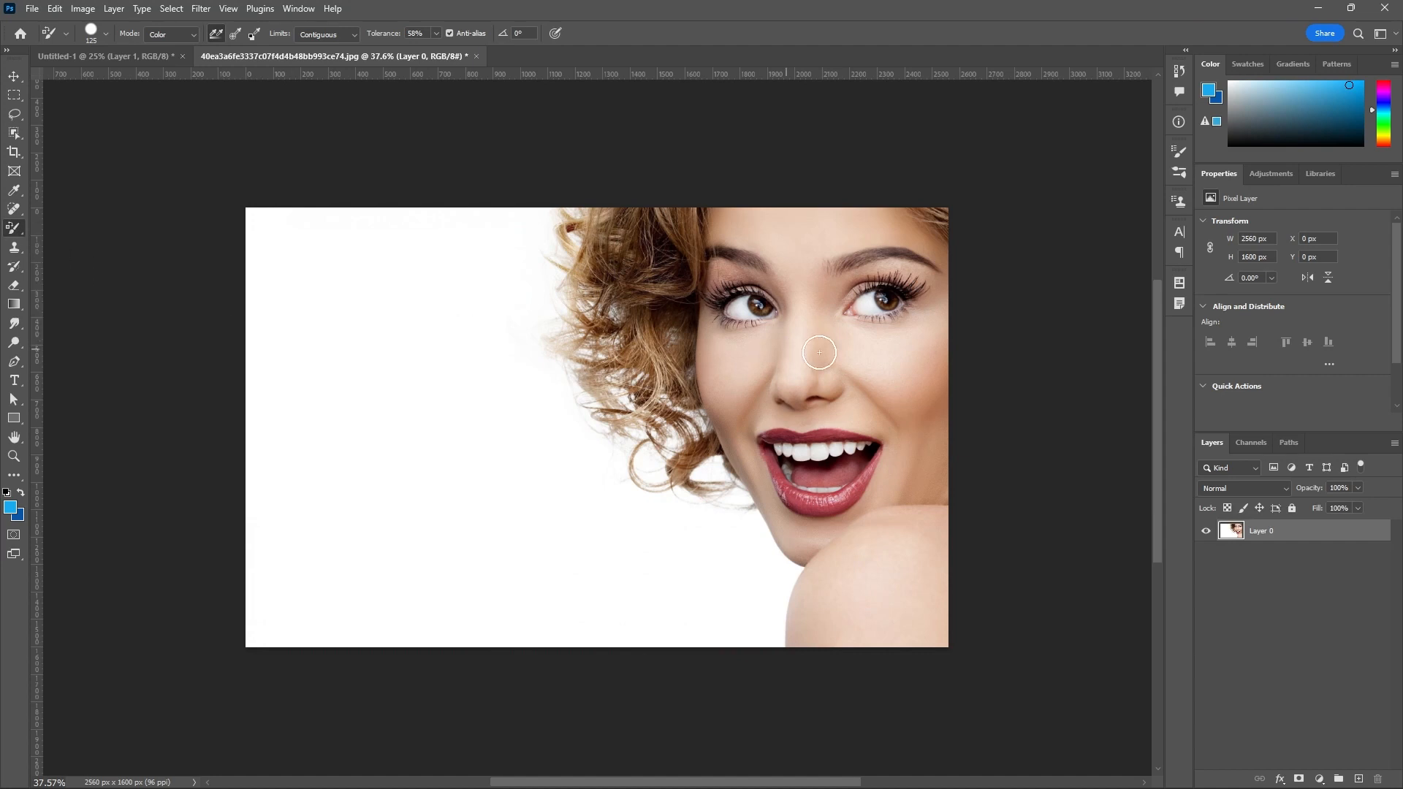
scroll(880, 363, "up", 1)
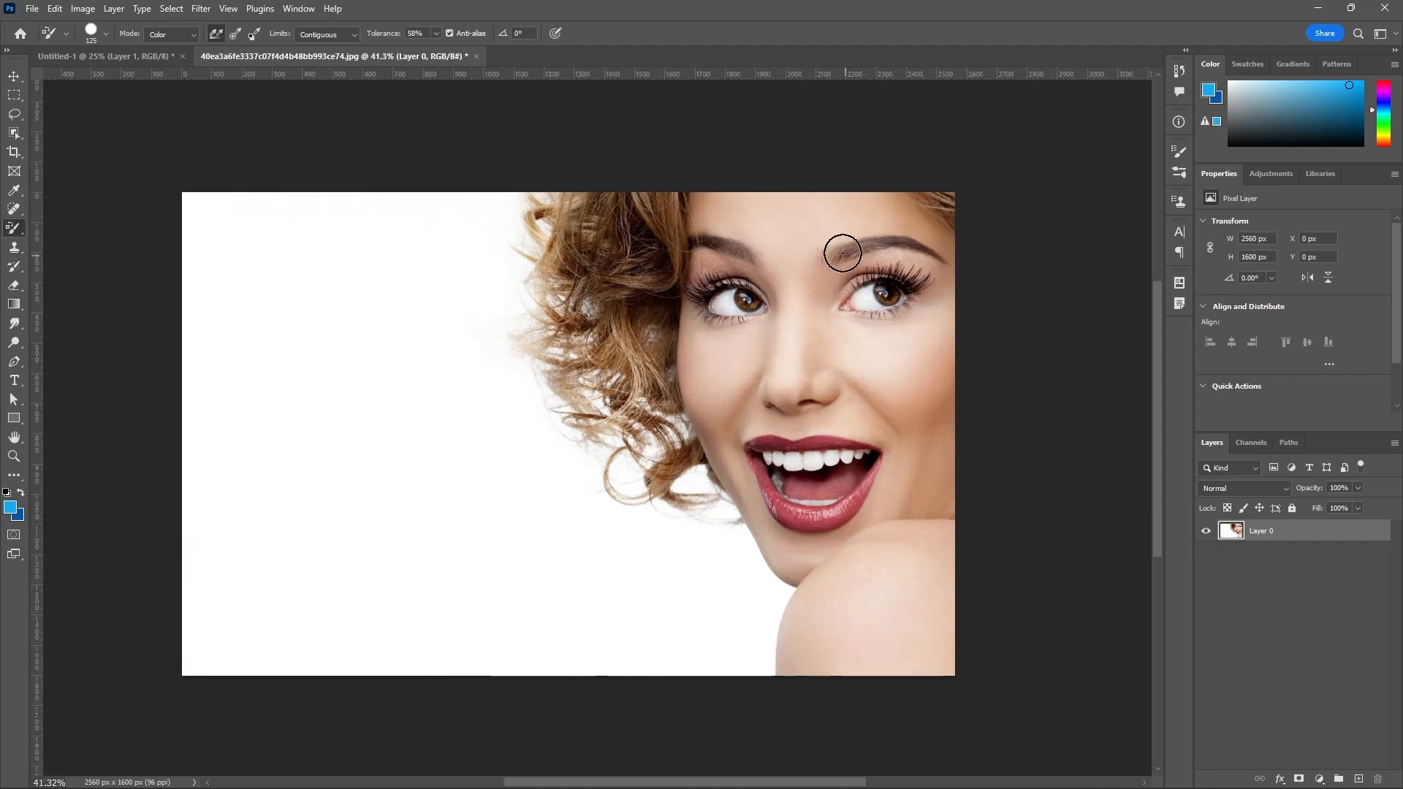
mouse_move(906, 345)
left_mouse_down()
mouse_move(905, 380)
mouse_move(911, 366)
mouse_move(866, 345)
mouse_move(881, 375)
mouse_move(900, 354)
mouse_move(885, 329)
mouse_move(850, 321)
mouse_move(854, 285)
mouse_move(839, 302)
mouse_move(814, 268)
mouse_move(796, 319)
left_mouse_up()
Change the foreground color to the red ef193d.
left_click(11, 507)
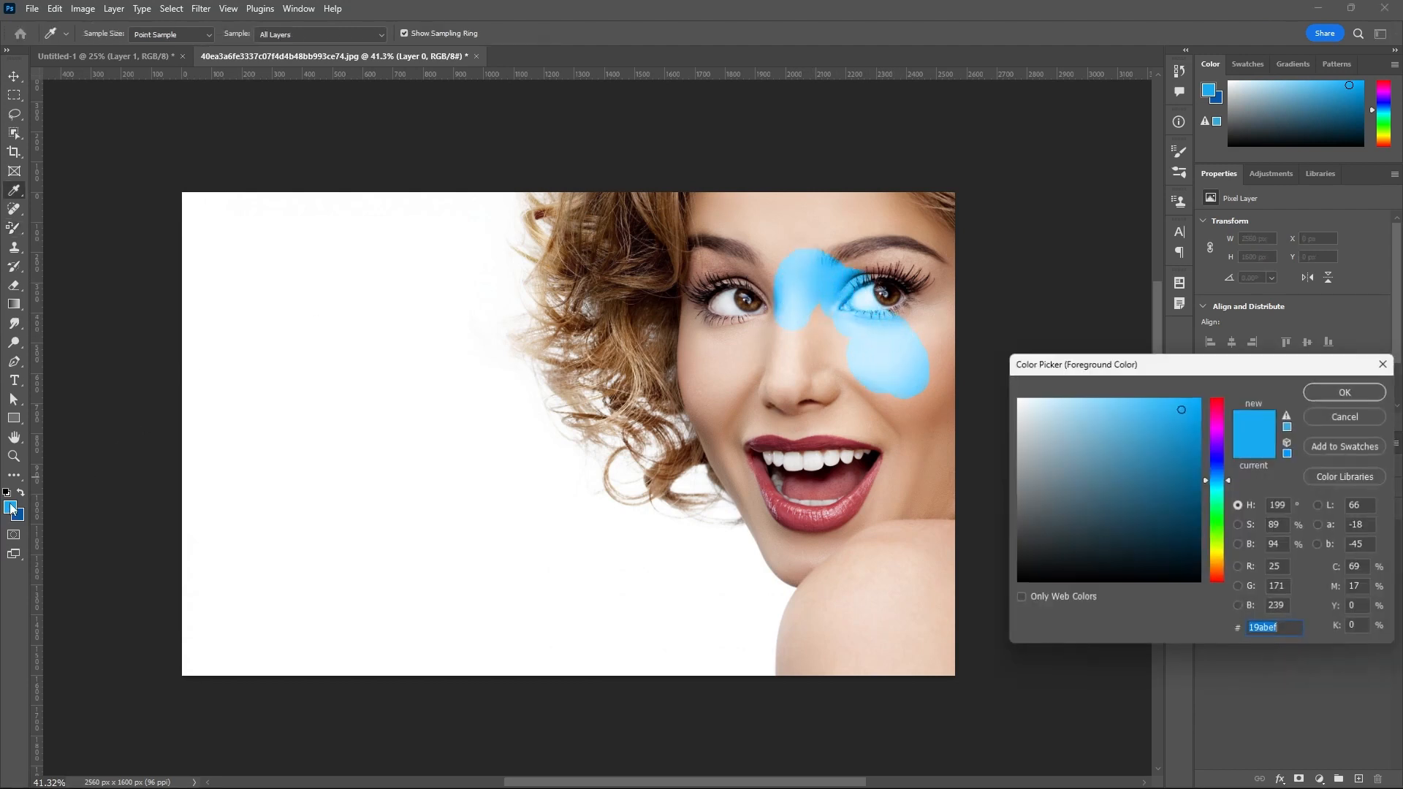
left_click(1224, 402)
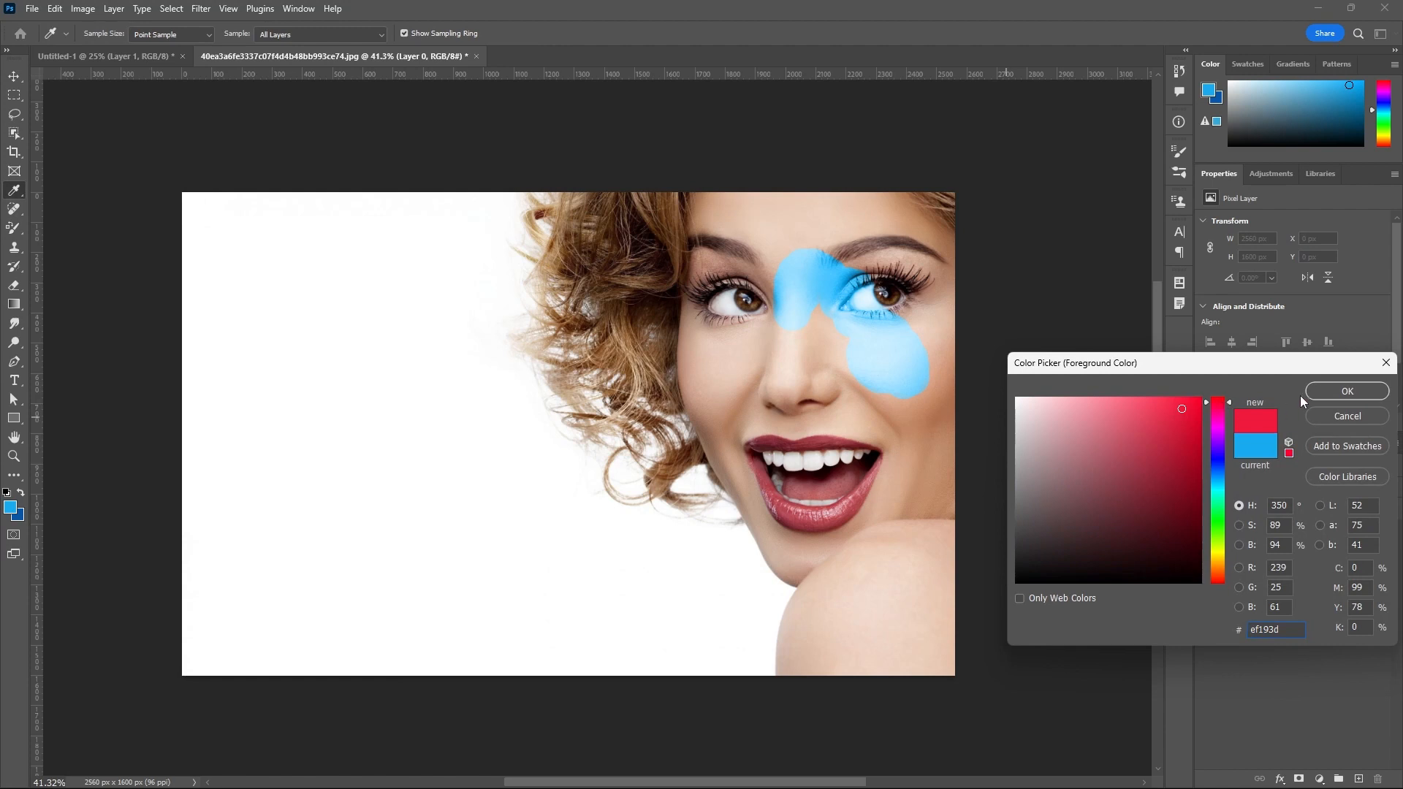
left_click(1337, 392)
Recolor the forehead and brow red in Color mode, and the left-hand cheek and hair in Hue mode.
mouse_move(813, 250)
left_mouse_down()
mouse_move(783, 226)
mouse_move(788, 242)
mouse_move(815, 234)
mouse_move(755, 288)
mouse_move(848, 270)
mouse_move(877, 235)
mouse_move(921, 263)
mouse_move(871, 219)
left_mouse_up()
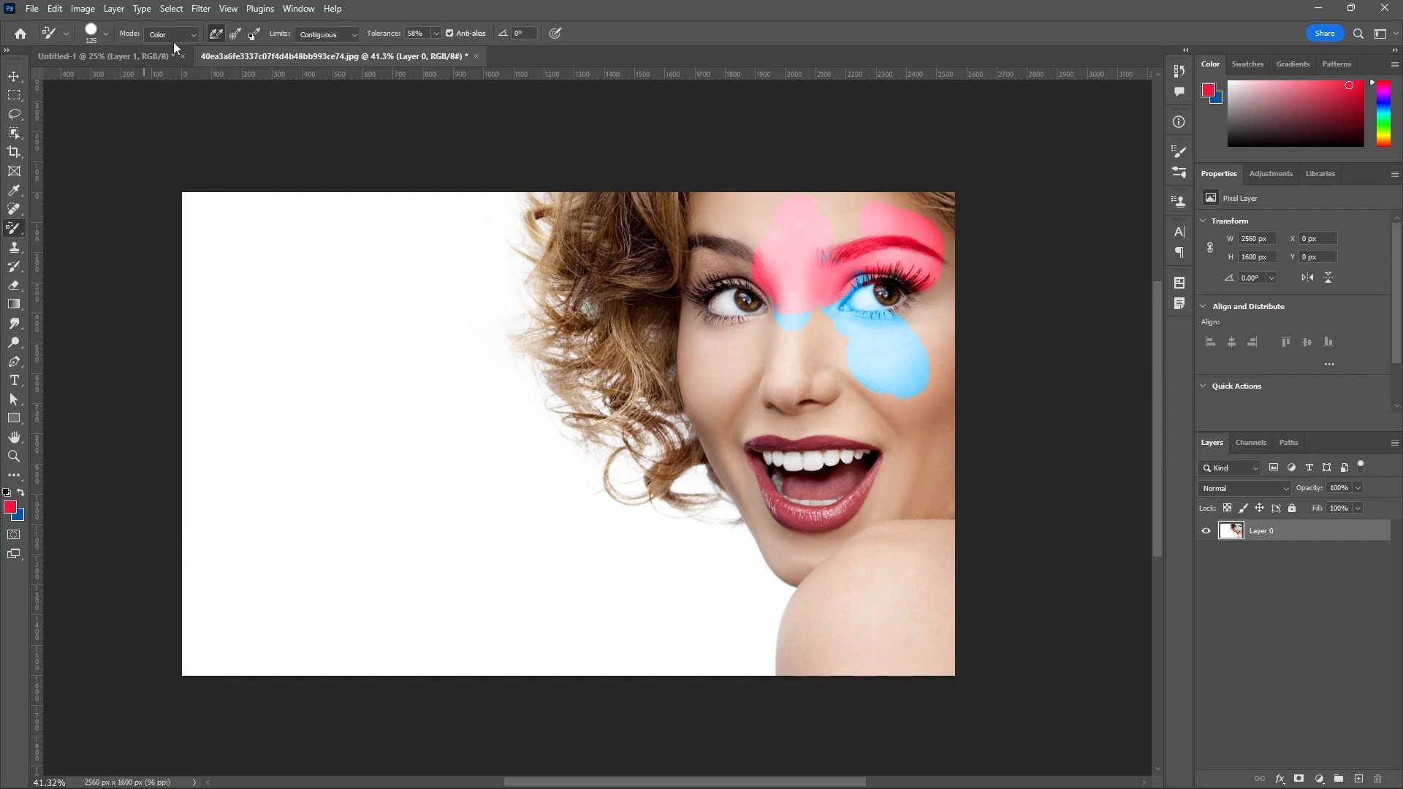
left_click(193, 38)
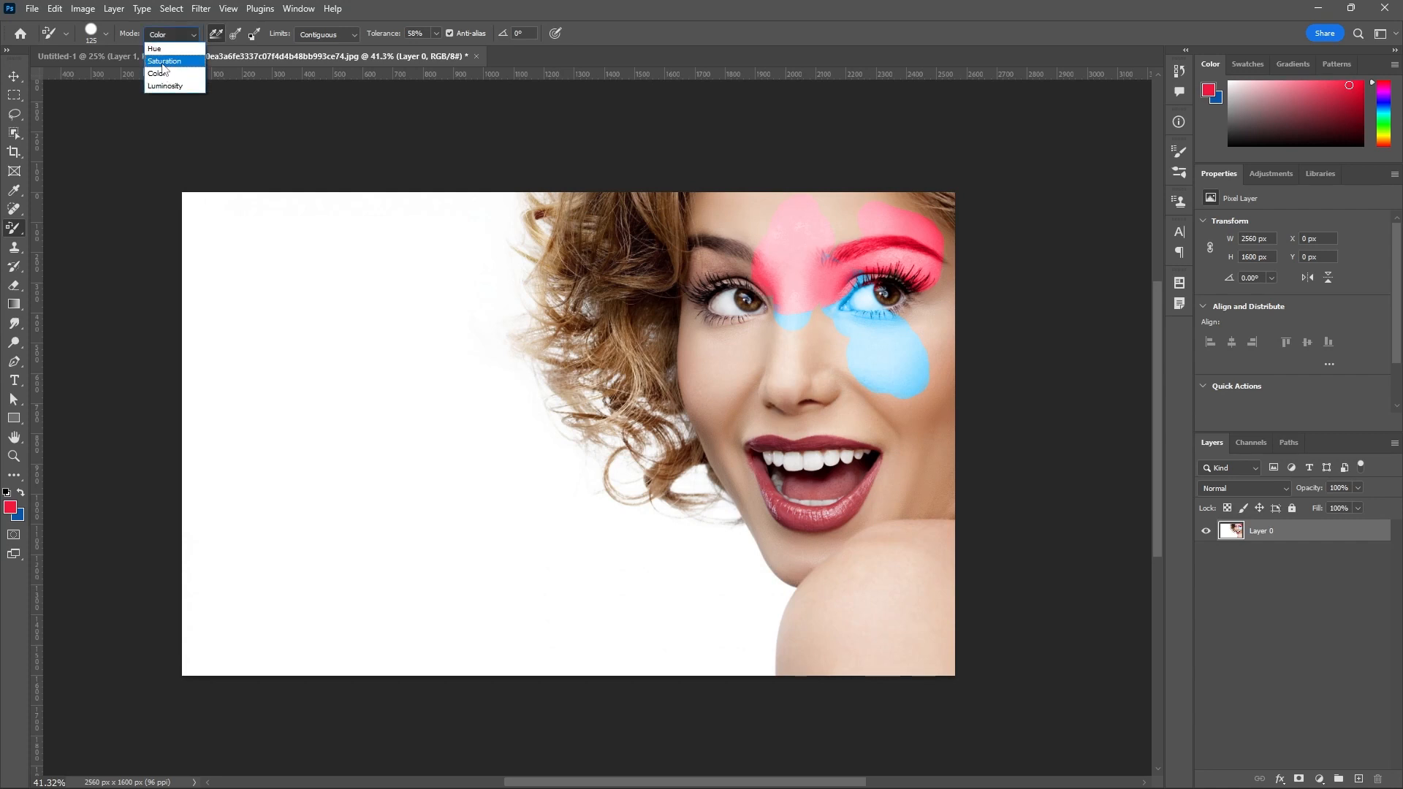
left_click(167, 50)
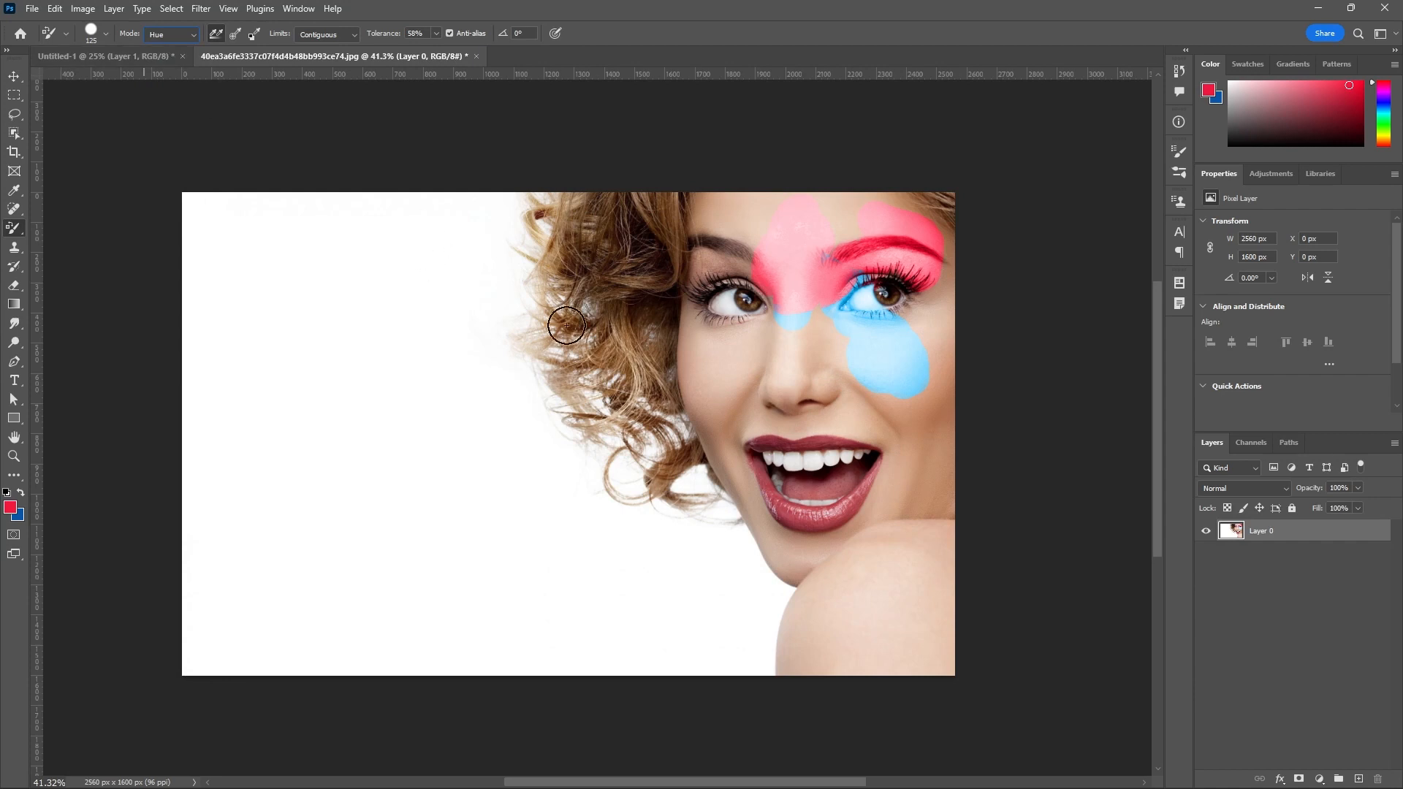
mouse_move(693, 322)
left_mouse_down()
mouse_move(680, 370)
mouse_move(708, 326)
mouse_move(688, 261)
mouse_move(707, 223)
mouse_move(749, 253)
mouse_move(730, 242)
mouse_move(785, 230)
mouse_move(746, 249)
mouse_move(647, 220)
mouse_move(677, 224)
mouse_move(644, 271)
mouse_move(607, 283)
mouse_move(630, 296)
mouse_move(624, 325)
left_mouse_up()
Set the replacement mode to Saturation and paint over the left-hand cheek and the nearby curls.
left_click(192, 36)
left_click(168, 61)
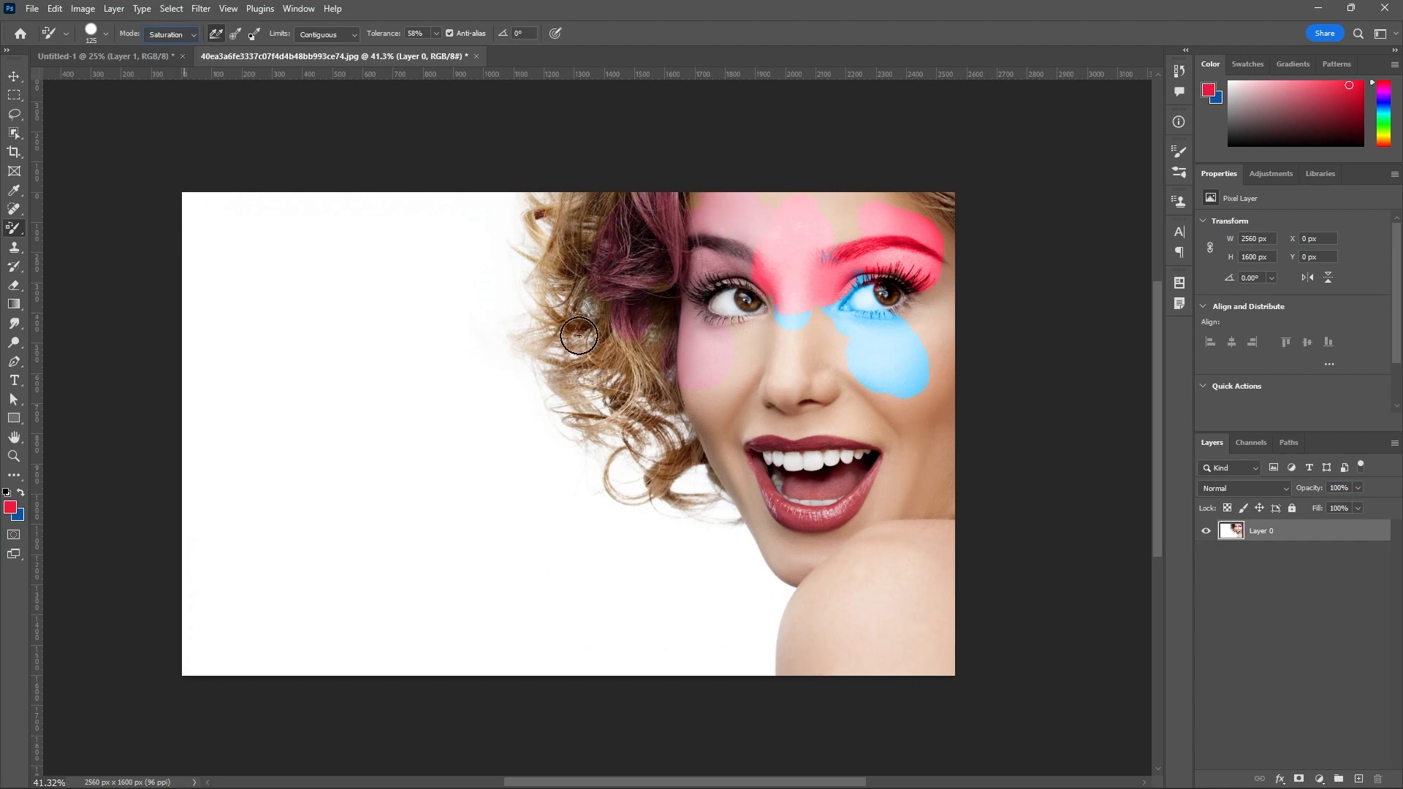
mouse_move(687, 387)
left_mouse_down()
mouse_move(714, 392)
mouse_move(713, 439)
left_mouse_up()
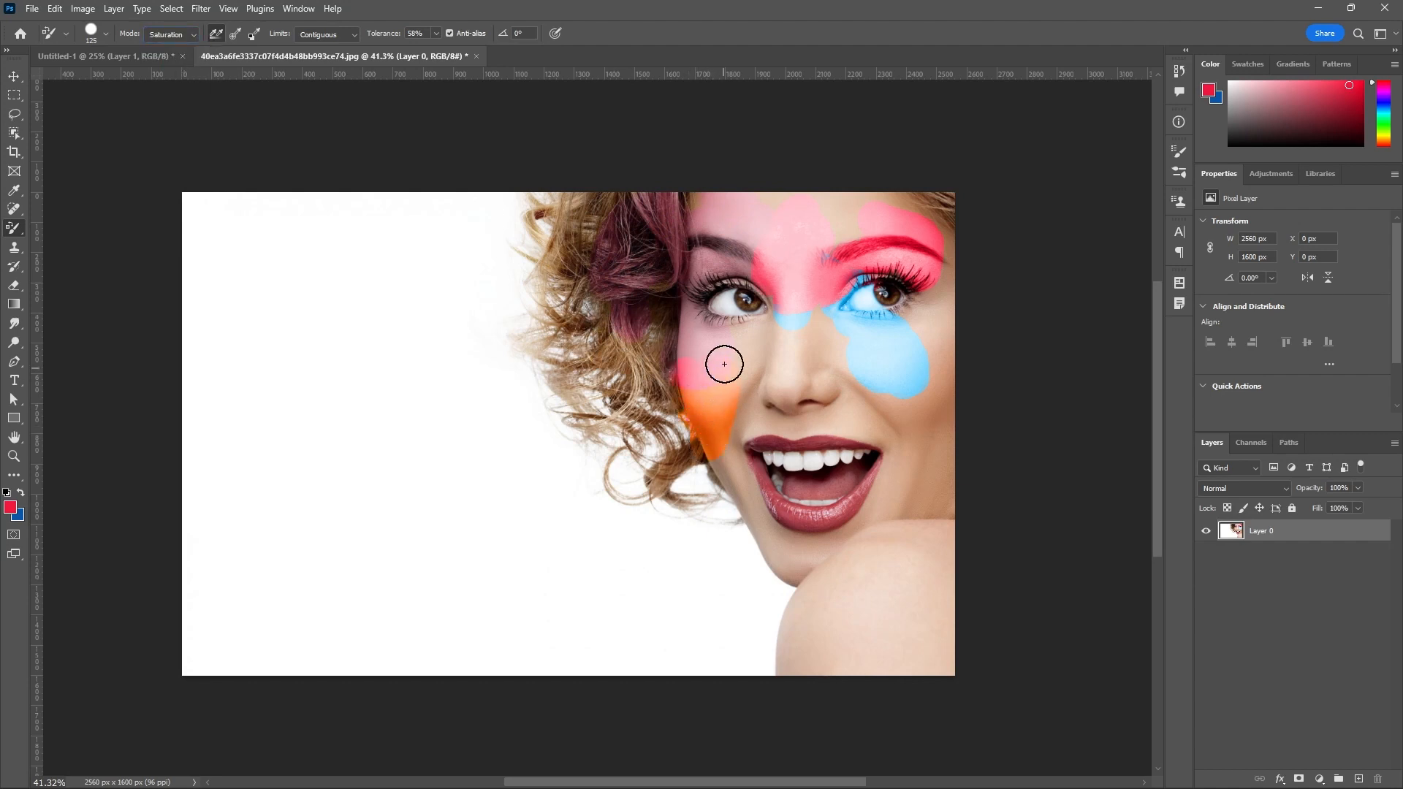
mouse_move(724, 364)
left_mouse_down()
mouse_move(716, 445)
mouse_move(690, 417)
mouse_move(677, 442)
mouse_move(641, 365)
mouse_move(625, 365)
mouse_move(638, 411)
mouse_move(664, 384)
mouse_move(632, 347)
mouse_move(653, 277)
mouse_move(686, 256)
mouse_move(660, 267)
mouse_move(660, 312)
mouse_move(679, 236)
mouse_move(662, 284)
mouse_move(671, 331)
mouse_move(694, 327)
mouse_move(704, 355)
mouse_move(743, 342)
mouse_move(741, 361)
mouse_move(694, 307)
mouse_move(687, 318)
mouse_move(694, 272)
mouse_move(686, 462)
mouse_move(638, 362)
left_mouse_up()
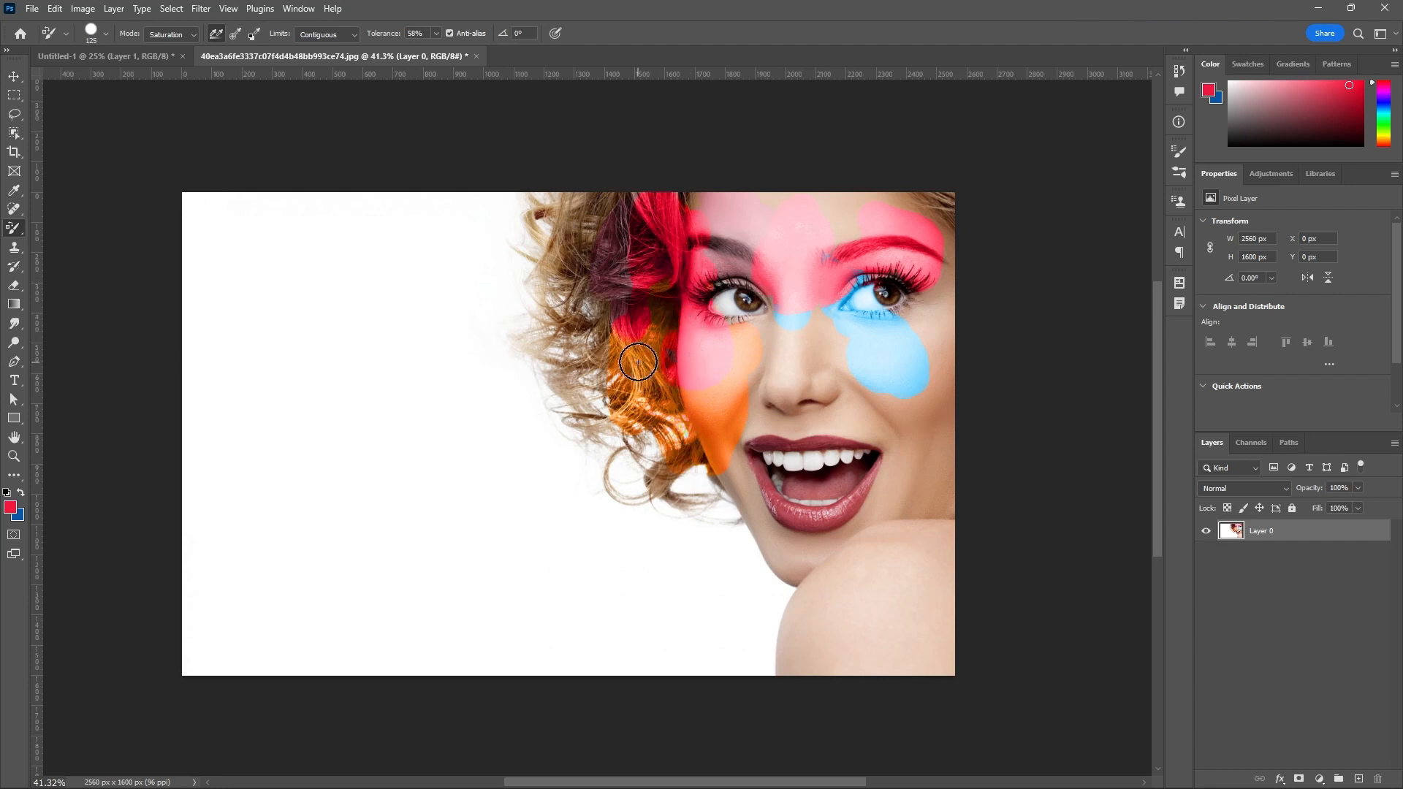
Set the replacement mode to Luminosity and paint across the chin, lower lip and right-hand jaw.
left_click(193, 36)
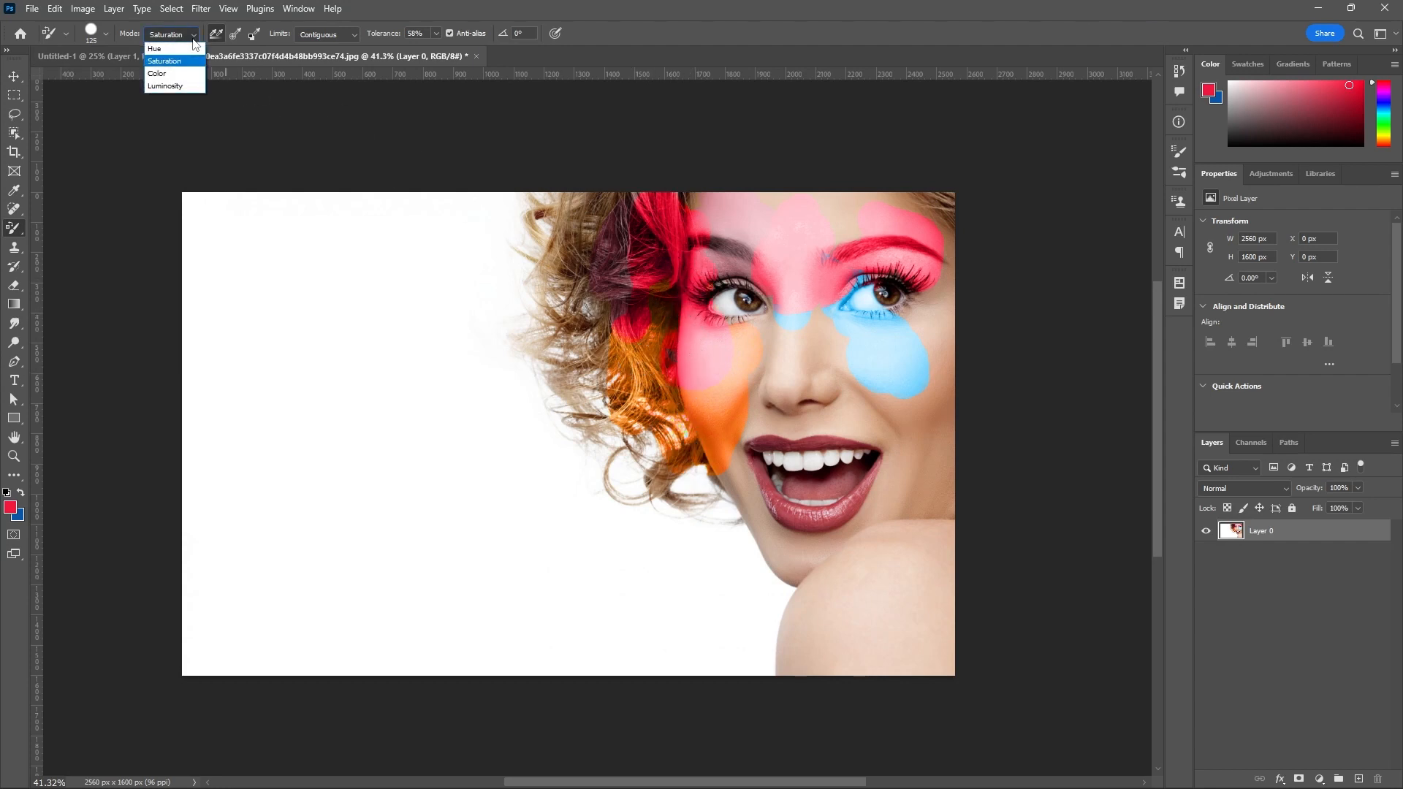
left_click(174, 87)
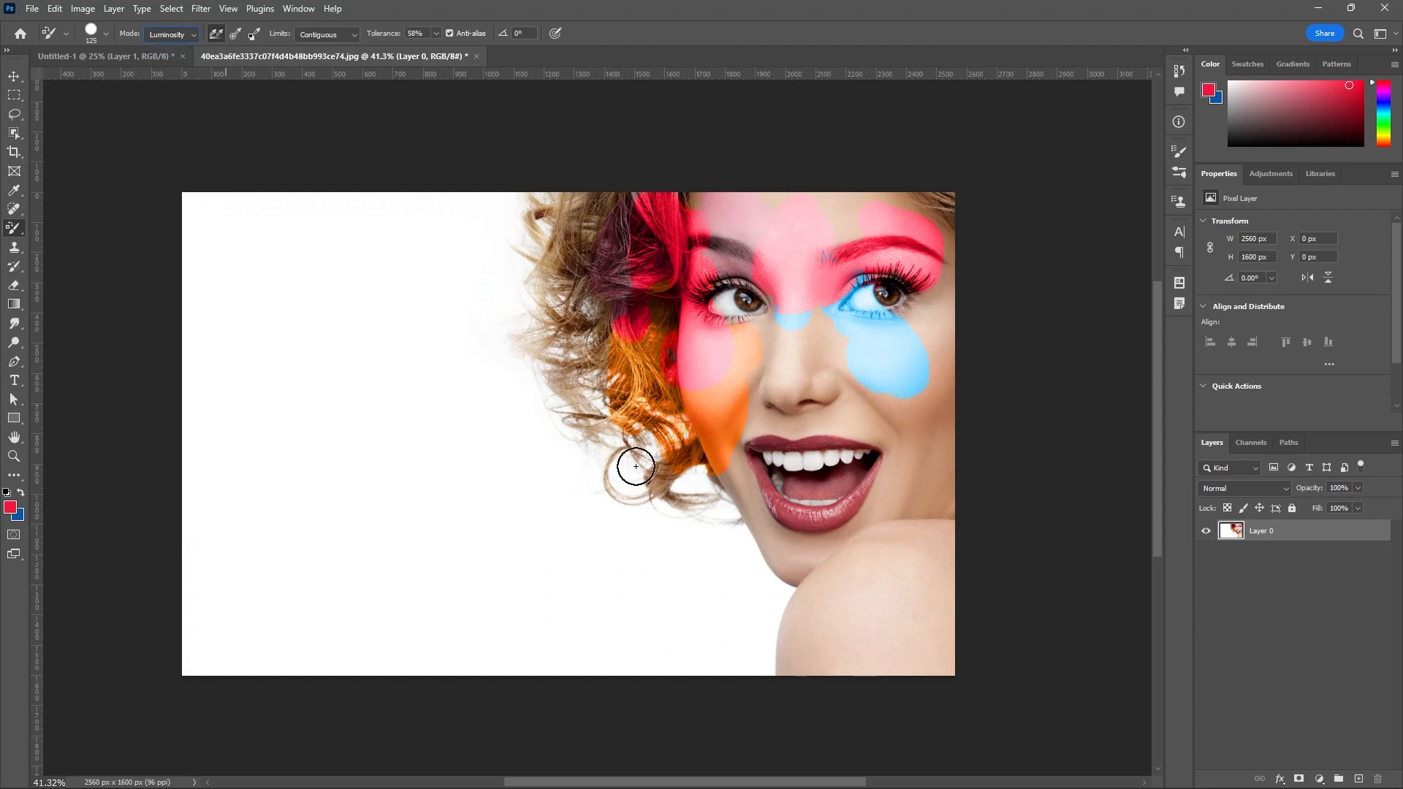
mouse_move(709, 471)
left_mouse_down()
mouse_move(760, 537)
mouse_move(797, 555)
mouse_move(790, 514)
mouse_move(853, 533)
mouse_move(871, 521)
mouse_move(852, 556)
mouse_move(818, 562)
mouse_move(908, 514)
mouse_move(906, 498)
mouse_move(940, 546)
mouse_move(920, 455)
left_mouse_up()
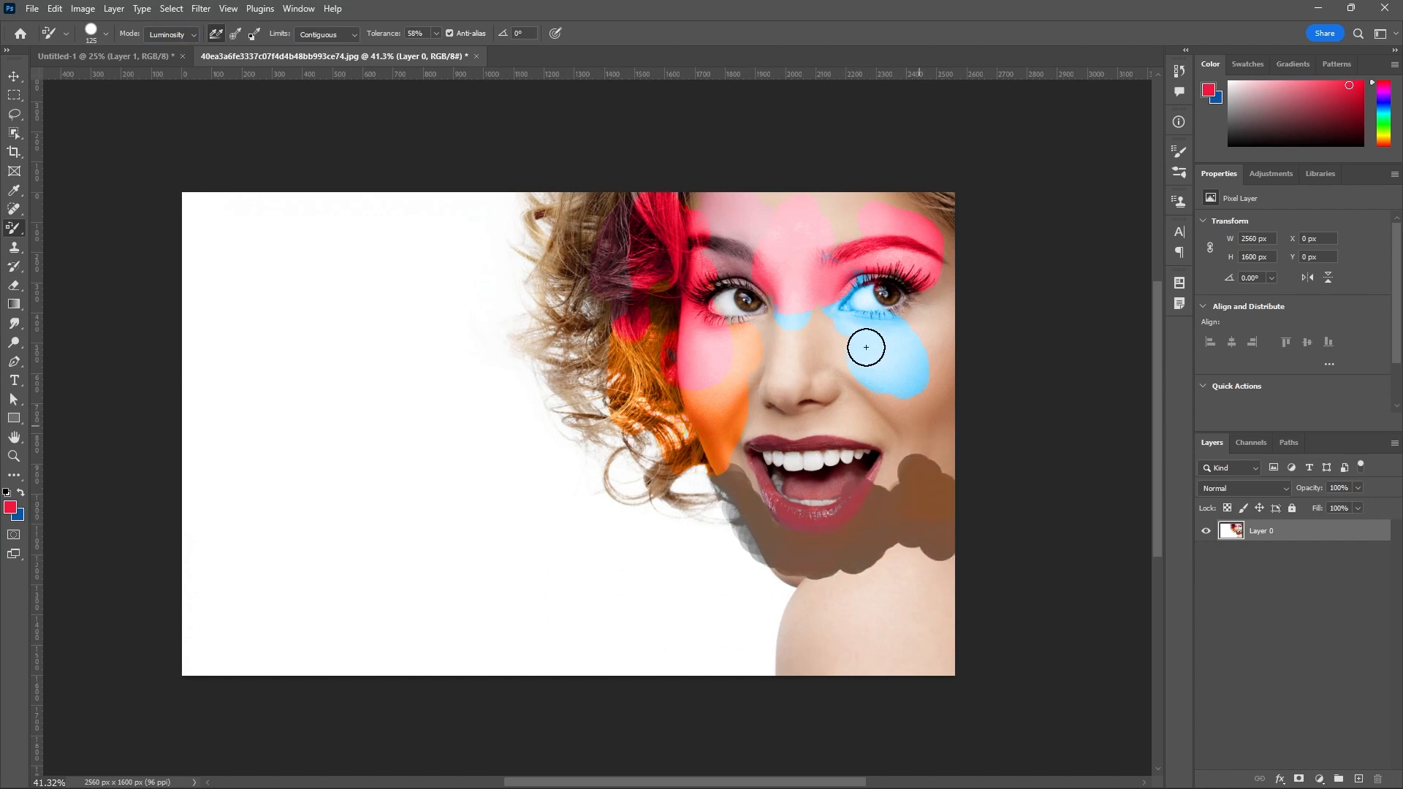
Set the replacement mode back to Color and paint red over the eyes, forehead and nose.
left_click(178, 35)
left_click(175, 74)
mouse_move(742, 300)
left_mouse_down()
mouse_move(798, 315)
mouse_move(904, 280)
mouse_move(929, 328)
mouse_move(943, 272)
mouse_move(836, 209)
mouse_move(863, 195)
mouse_move(862, 260)
mouse_move(796, 336)
mouse_move(803, 384)
left_mouse_up()
Set the color sampling to Once and undo all the color replacement strokes on the portrait.
left_click(234, 34)
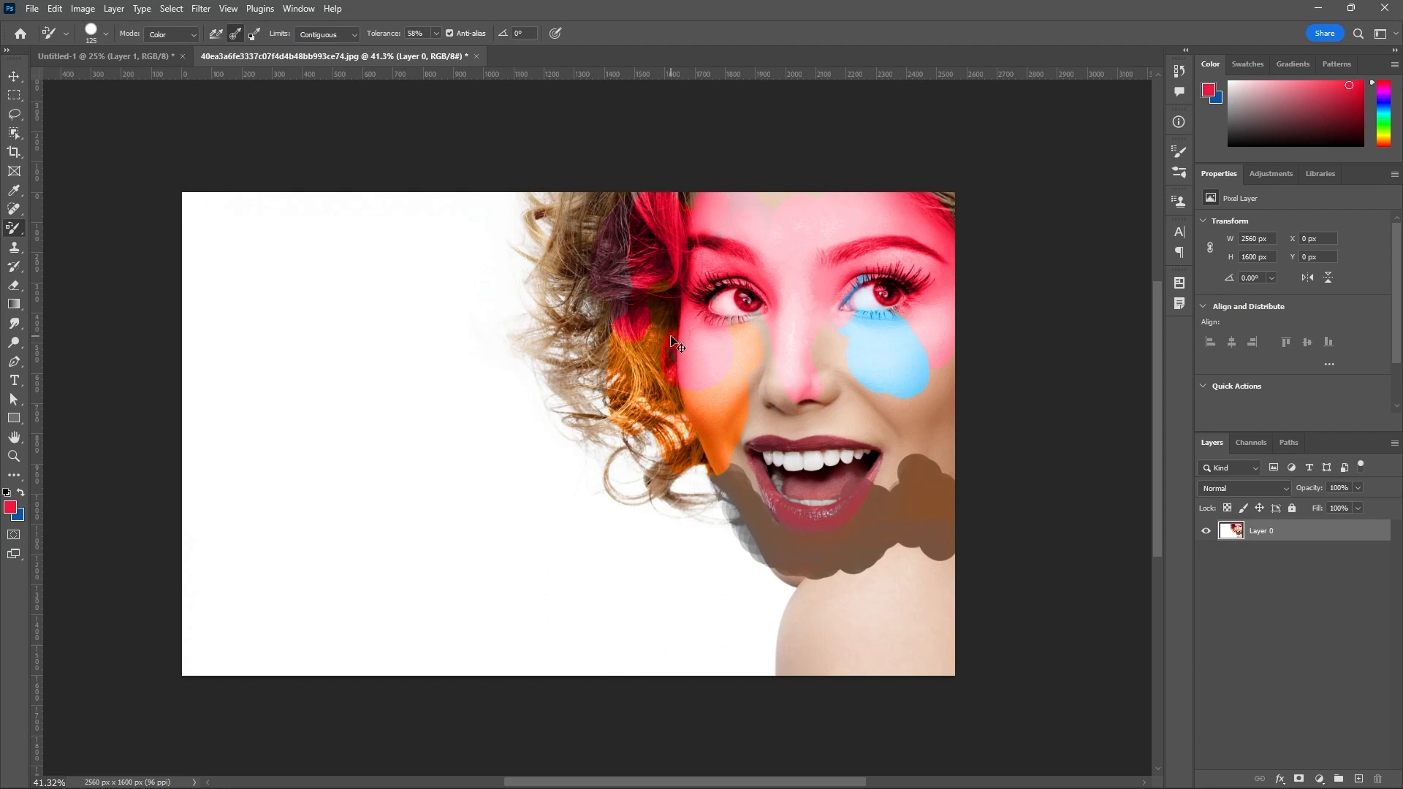
key("ctrl+z")
key("ctrl+z")
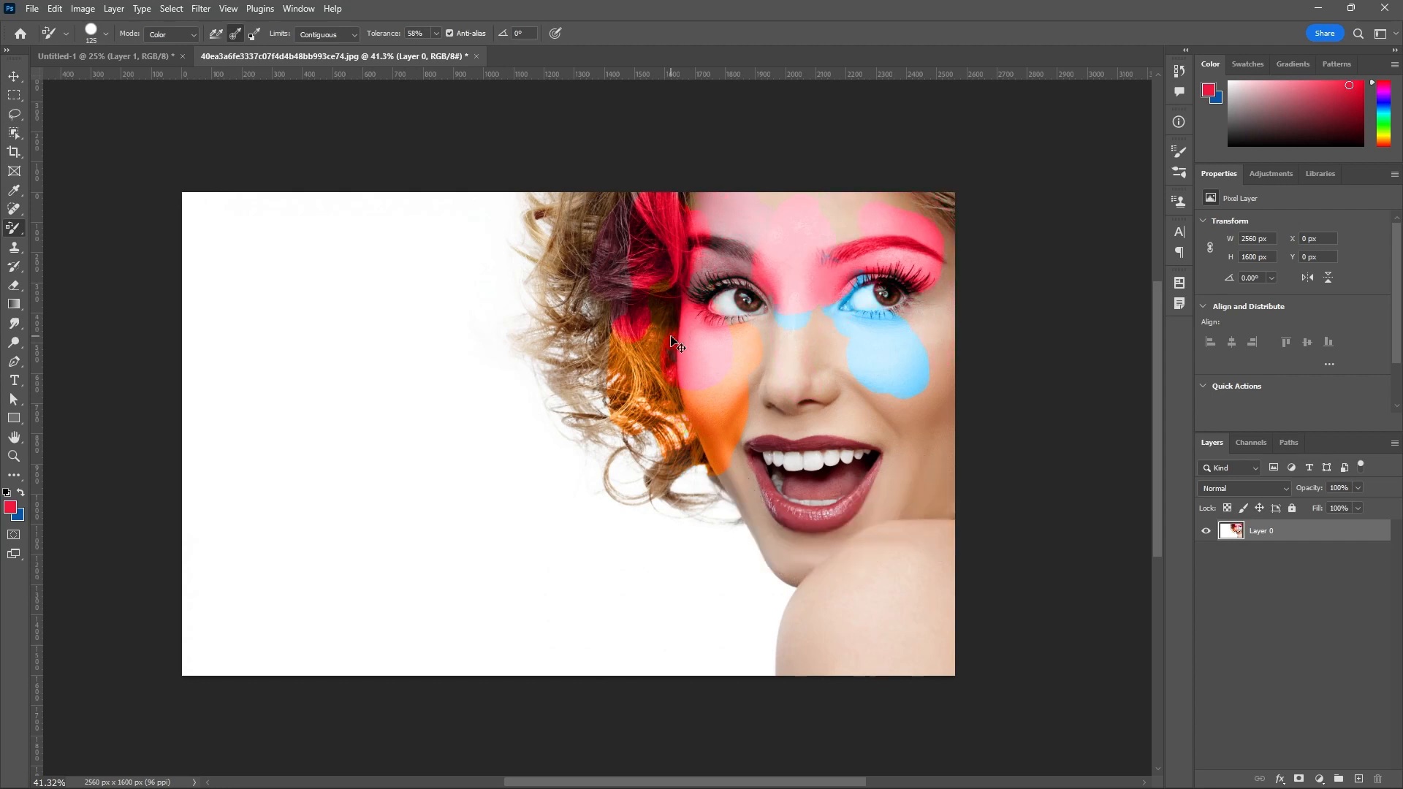
key("ctrl+z")
key("ctrl+z")
key("ctrl+z")
key("ctrl+z")
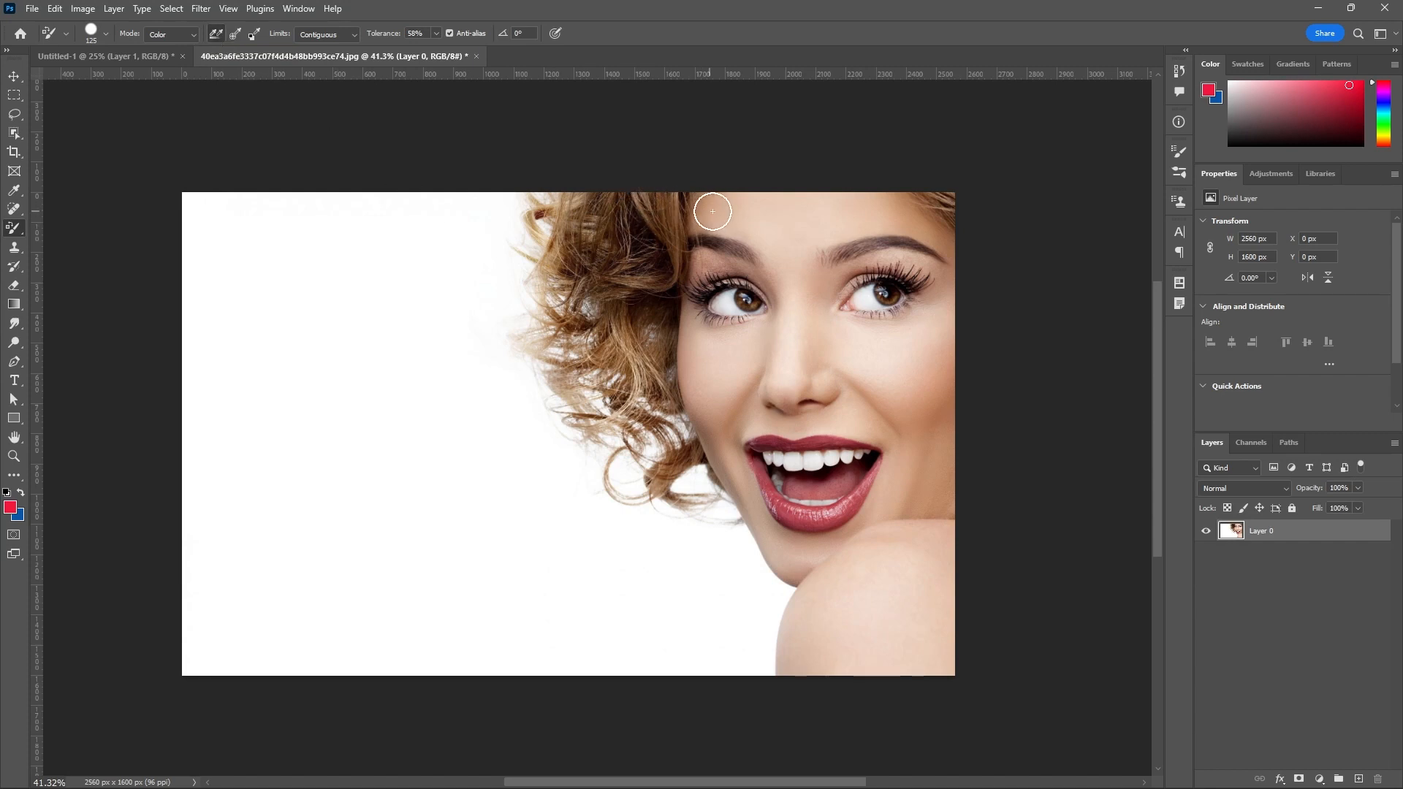
Paint red over the curls, set the color sampling to Once and paint across the face.
mouse_move(713, 208)
left_mouse_down()
mouse_move(787, 240)
mouse_move(776, 269)
mouse_move(624, 275)
mouse_move(578, 250)
mouse_move(458, 259)
mouse_move(529, 320)
mouse_move(485, 361)
mouse_move(463, 348)
mouse_move(575, 370)
left_mouse_up()
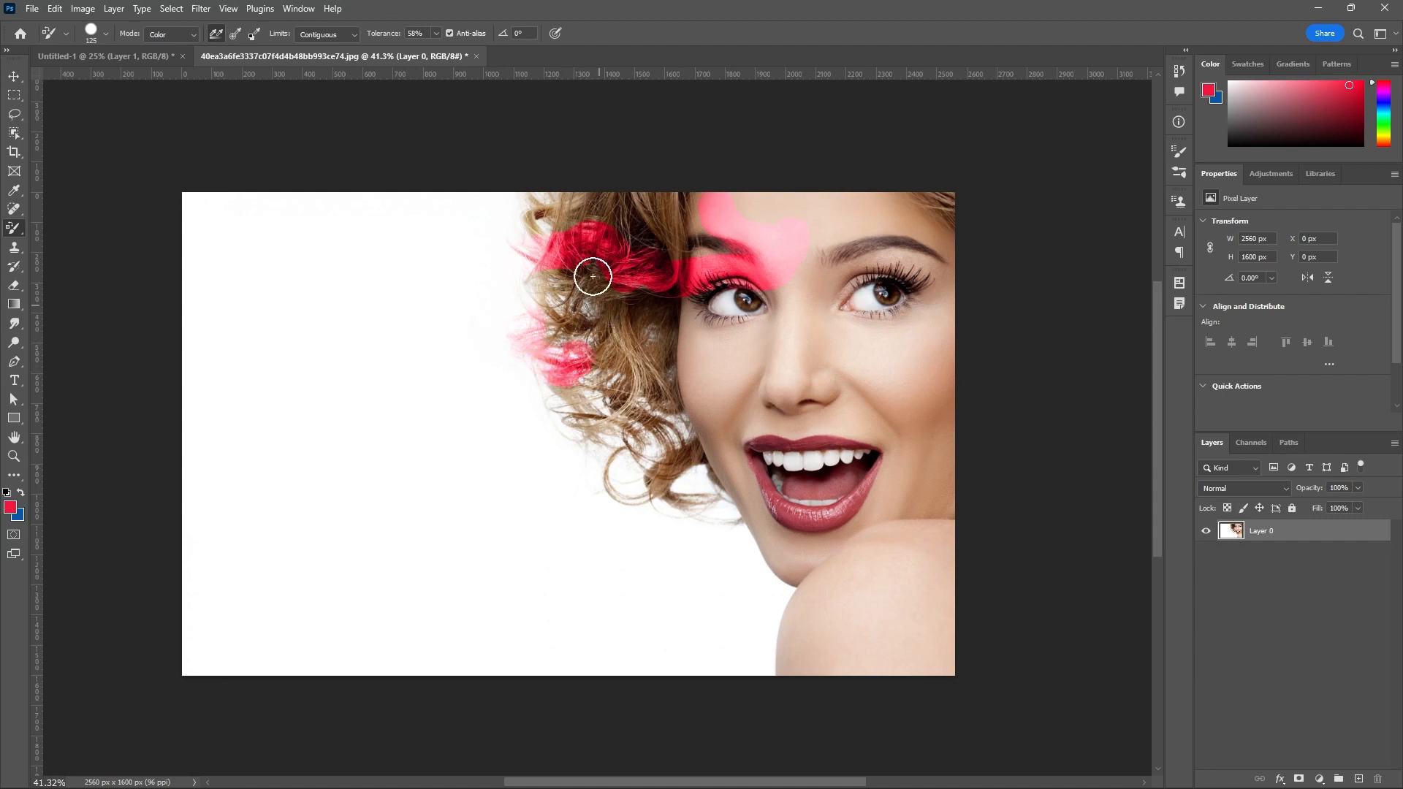
left_click(235, 35)
mouse_move(709, 350)
left_mouse_down()
mouse_move(698, 393)
mouse_move(644, 318)
mouse_move(630, 398)
mouse_move(627, 348)
mouse_move(683, 251)
mouse_move(812, 218)
mouse_move(814, 338)
mouse_move(908, 322)
mouse_move(894, 401)
mouse_move(690, 443)
mouse_move(772, 548)
mouse_move(794, 539)
mouse_move(924, 410)
mouse_move(932, 374)
mouse_move(896, 380)
mouse_move(902, 357)
mouse_move(850, 355)
mouse_move(888, 379)
mouse_move(883, 414)
mouse_move(842, 418)
mouse_move(893, 418)
mouse_move(906, 442)
mouse_move(852, 517)
mouse_move(791, 470)
mouse_move(770, 488)
mouse_move(749, 456)
mouse_move(742, 471)
mouse_move(802, 438)
mouse_move(798, 412)
mouse_move(722, 373)
mouse_move(714, 328)
mouse_move(695, 321)
mouse_move(780, 326)
mouse_move(802, 264)
mouse_move(902, 258)
mouse_move(940, 316)
mouse_move(934, 458)
mouse_move(901, 517)
left_mouse_up()
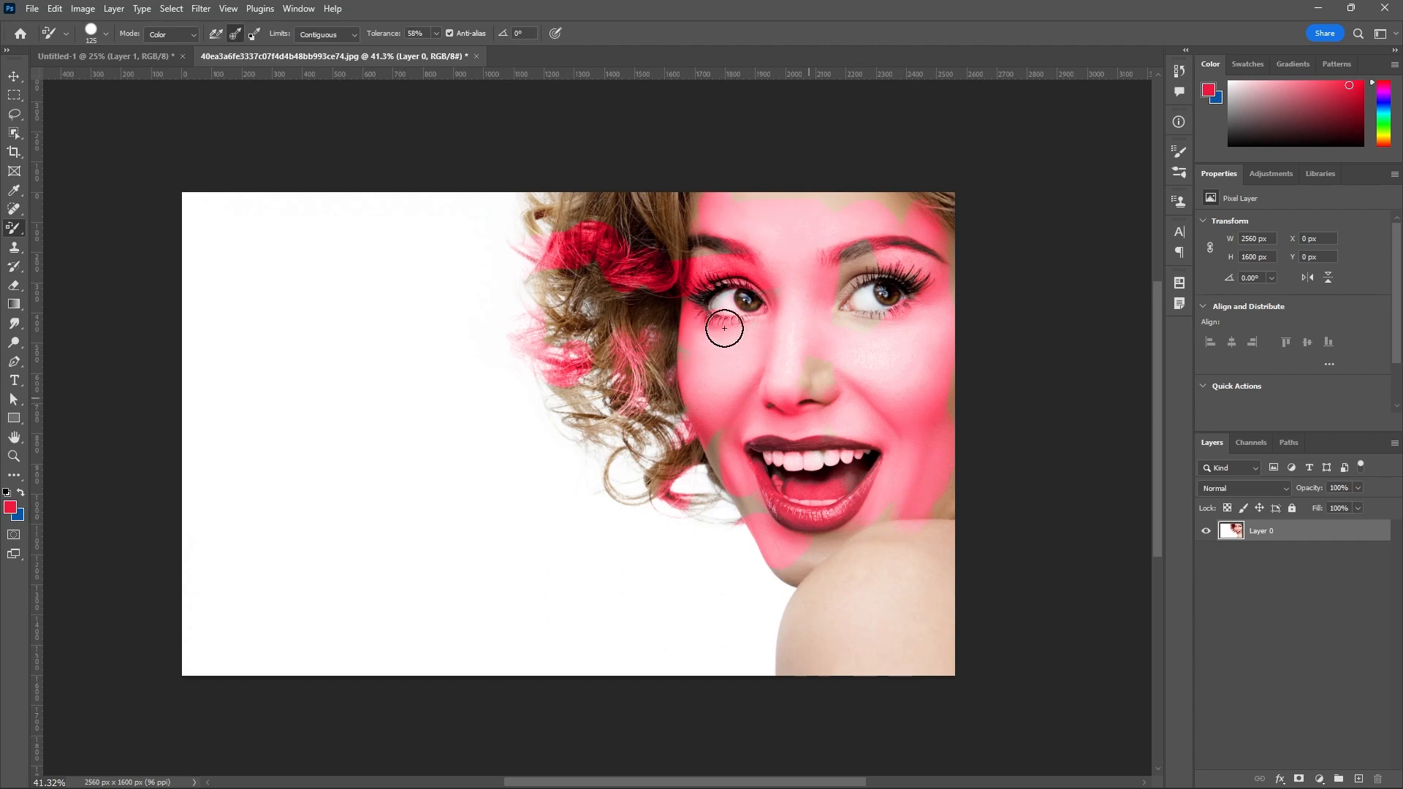
Set the color sampling to Background Swatch and try the limits Discontiguous and Find Edges.
left_click(252, 34)
left_click(353, 35)
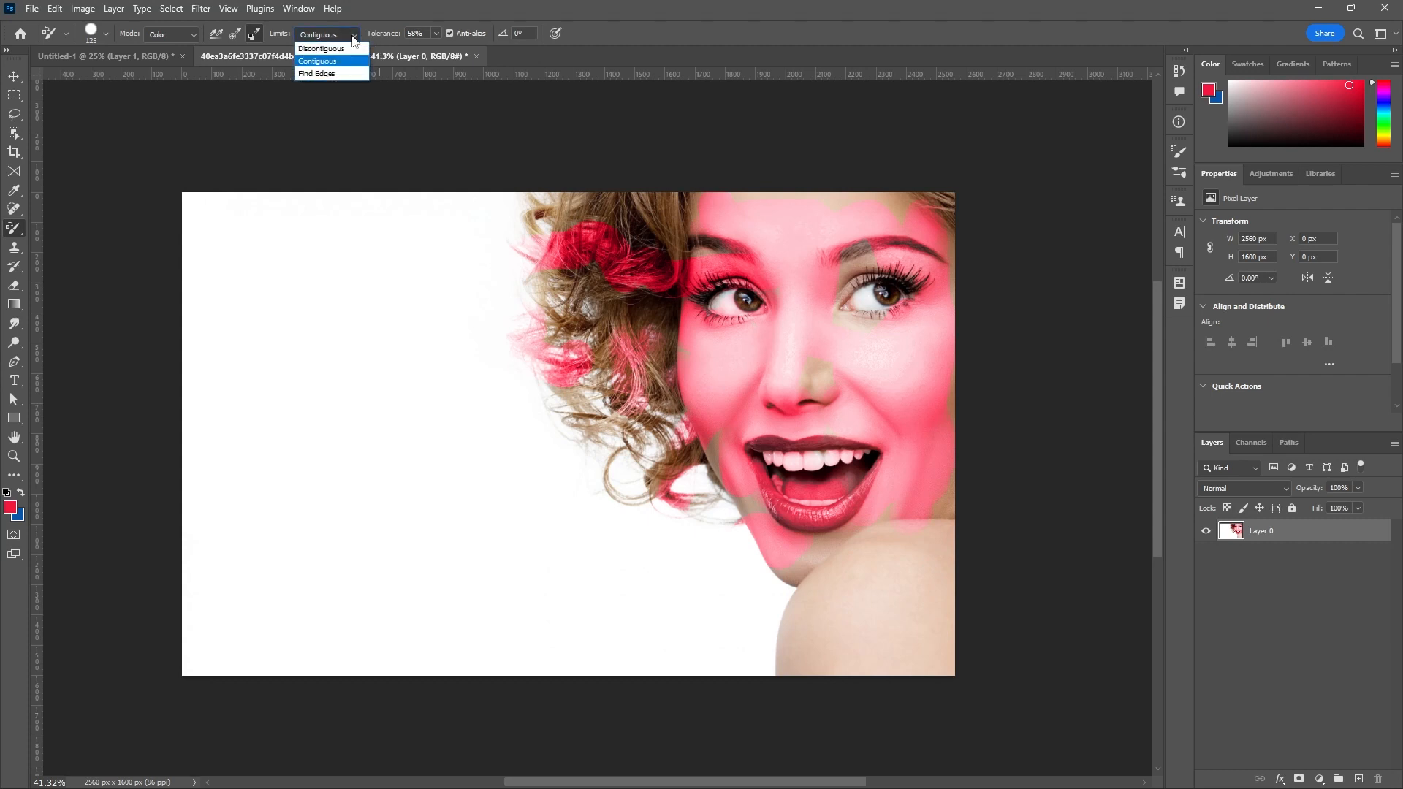
left_click(342, 49)
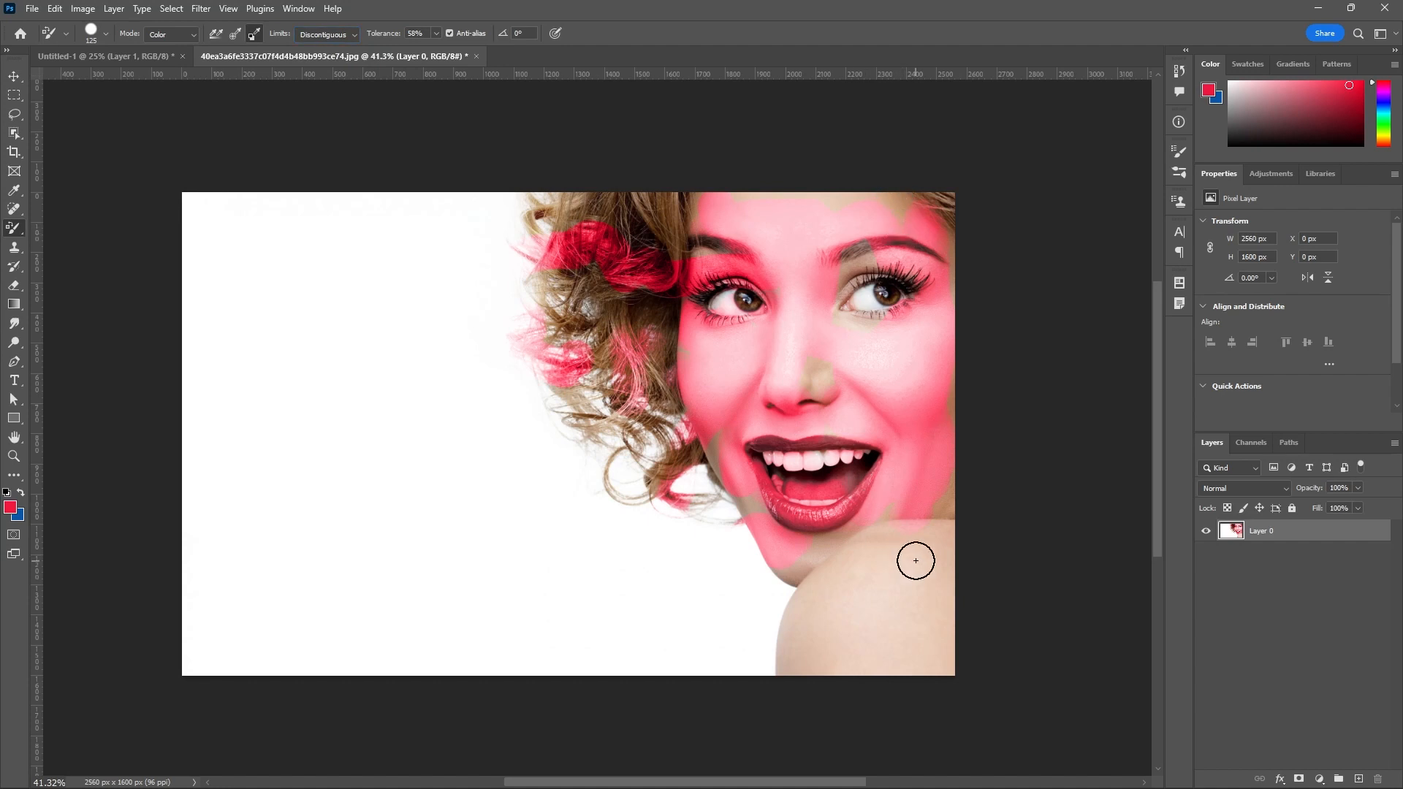
left_click(347, 36)
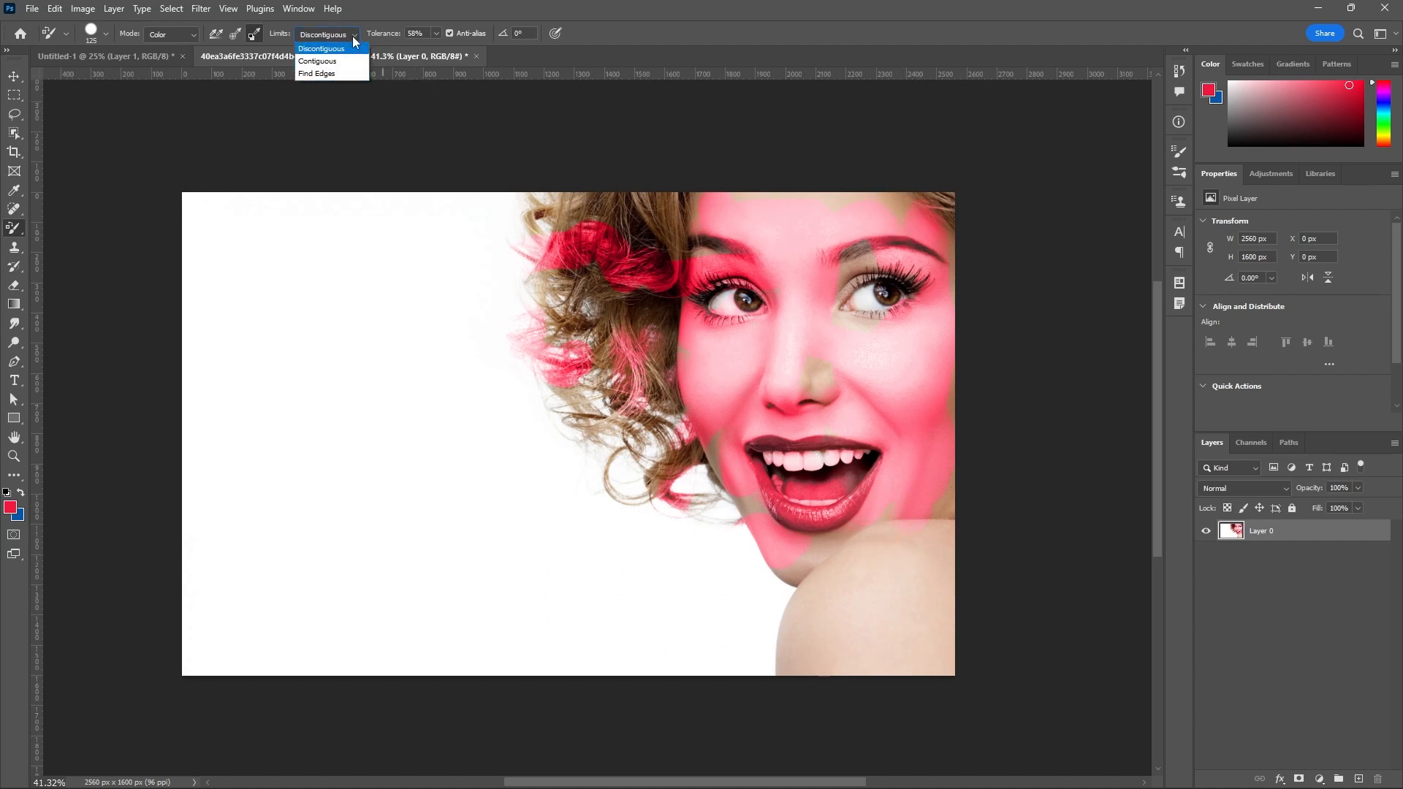
left_click(332, 73)
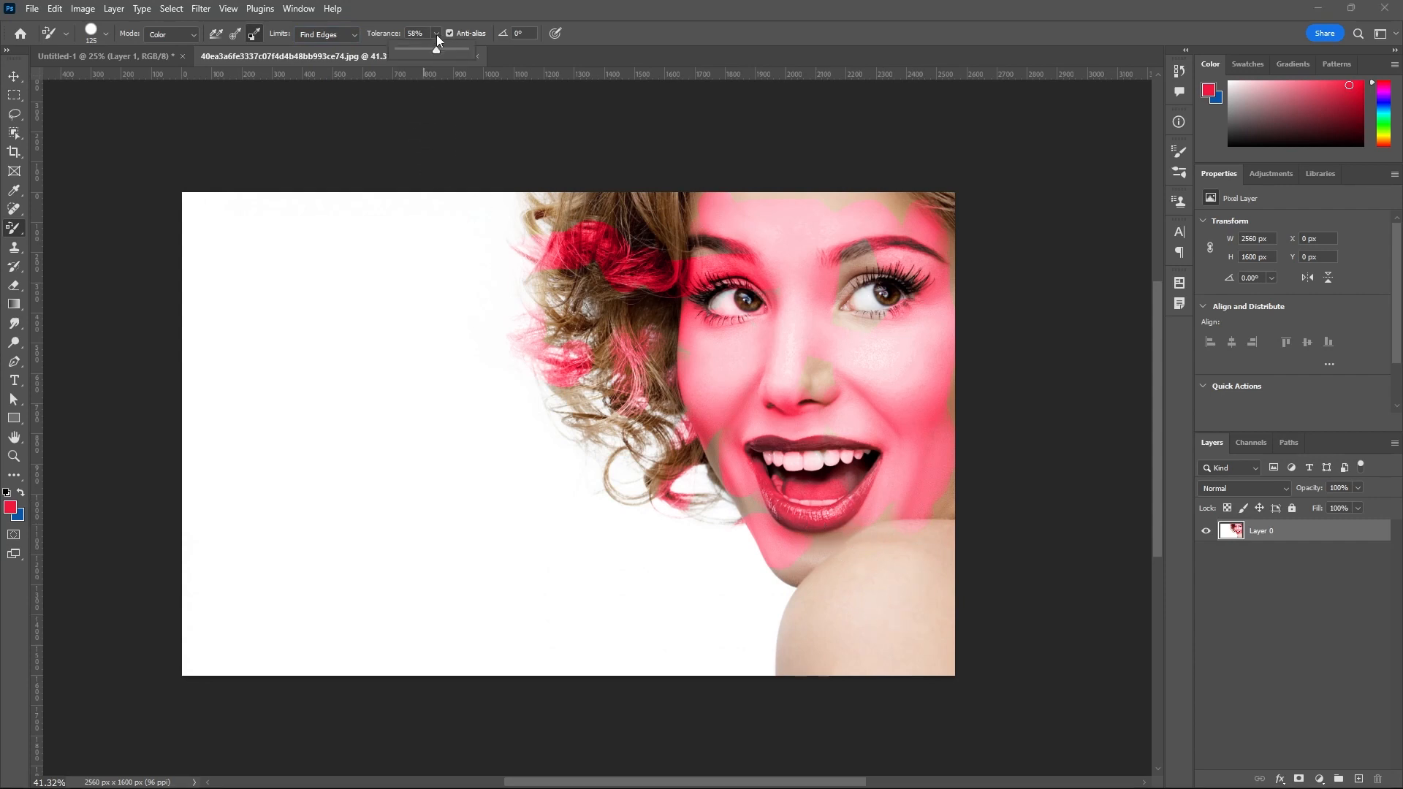
With tolerance at 100% and limits set to Discontiguous, paint red over the shoulder and chin.
left_click_drag(436, 34, 493, 56)
left_click(900, 229)
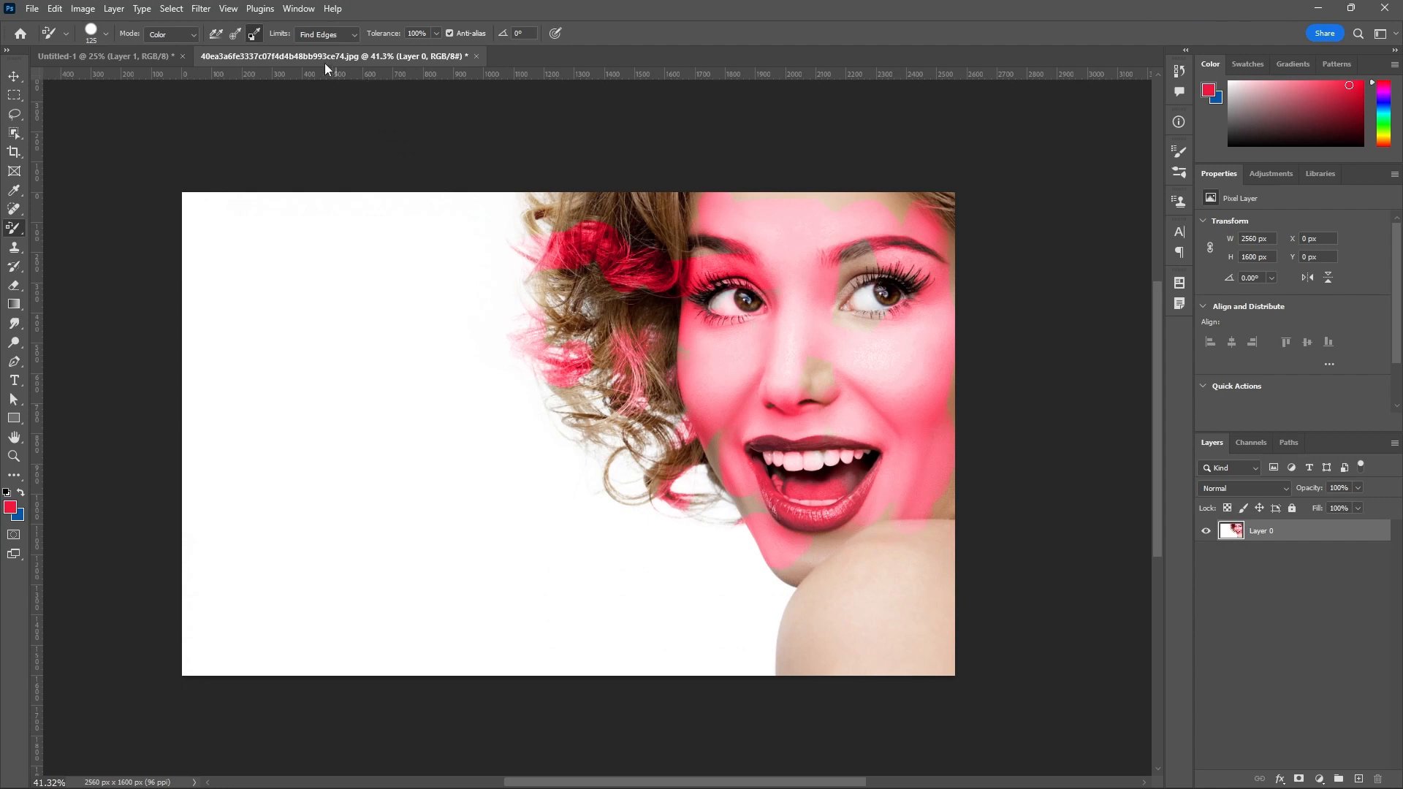
left_click(349, 34)
left_click(333, 43)
mouse_move(911, 529)
left_mouse_down()
mouse_move(900, 565)
mouse_move(923, 505)
mouse_move(862, 579)
mouse_move(867, 626)
mouse_move(804, 644)
mouse_move(835, 621)
mouse_move(910, 668)
mouse_move(753, 625)
mouse_move(817, 600)
mouse_move(802, 551)
mouse_move(884, 477)
mouse_move(763, 448)
mouse_move(679, 550)
mouse_move(758, 510)
left_mouse_up()
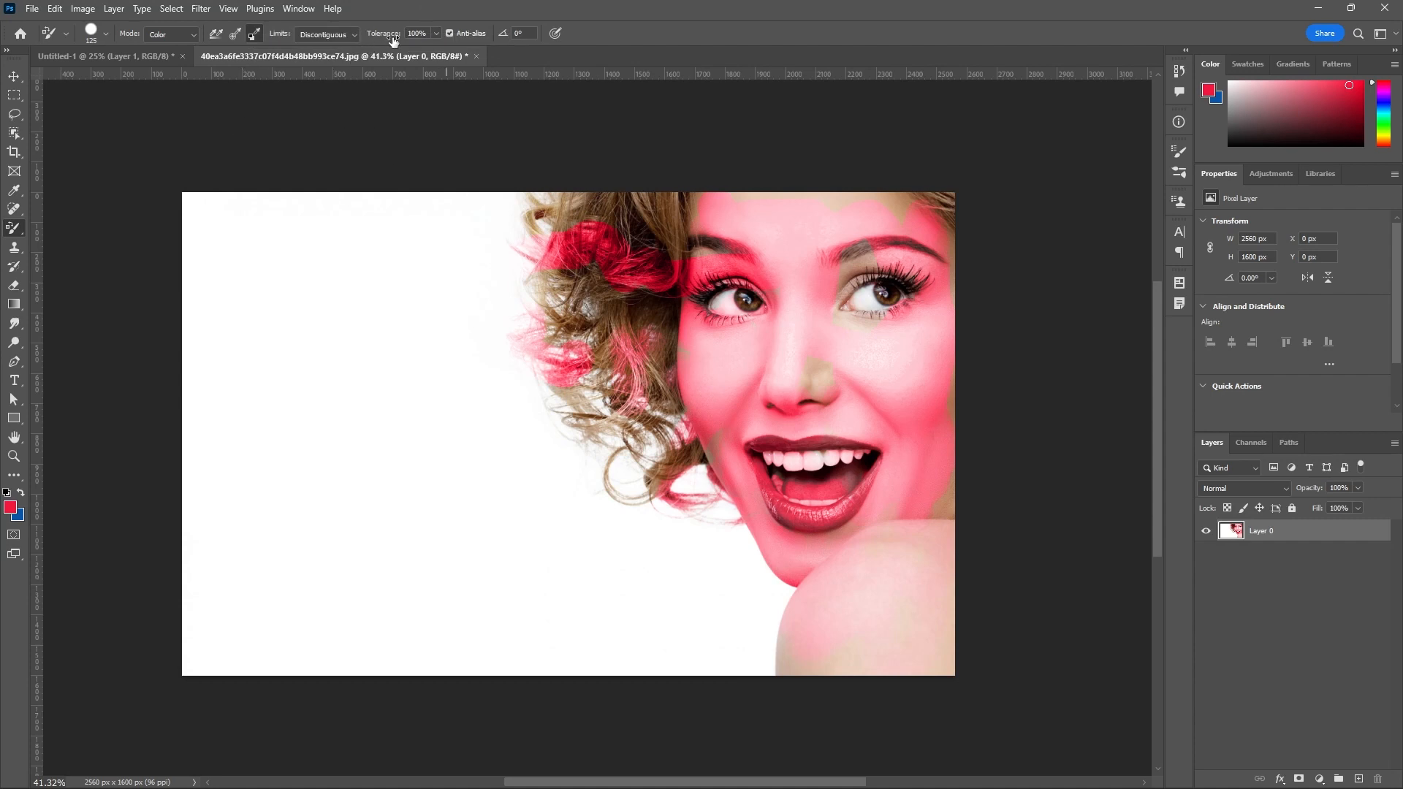
Set the color replacement tolerance to 50% and switch to the Mixer Brush tool.
left_click(436, 34)
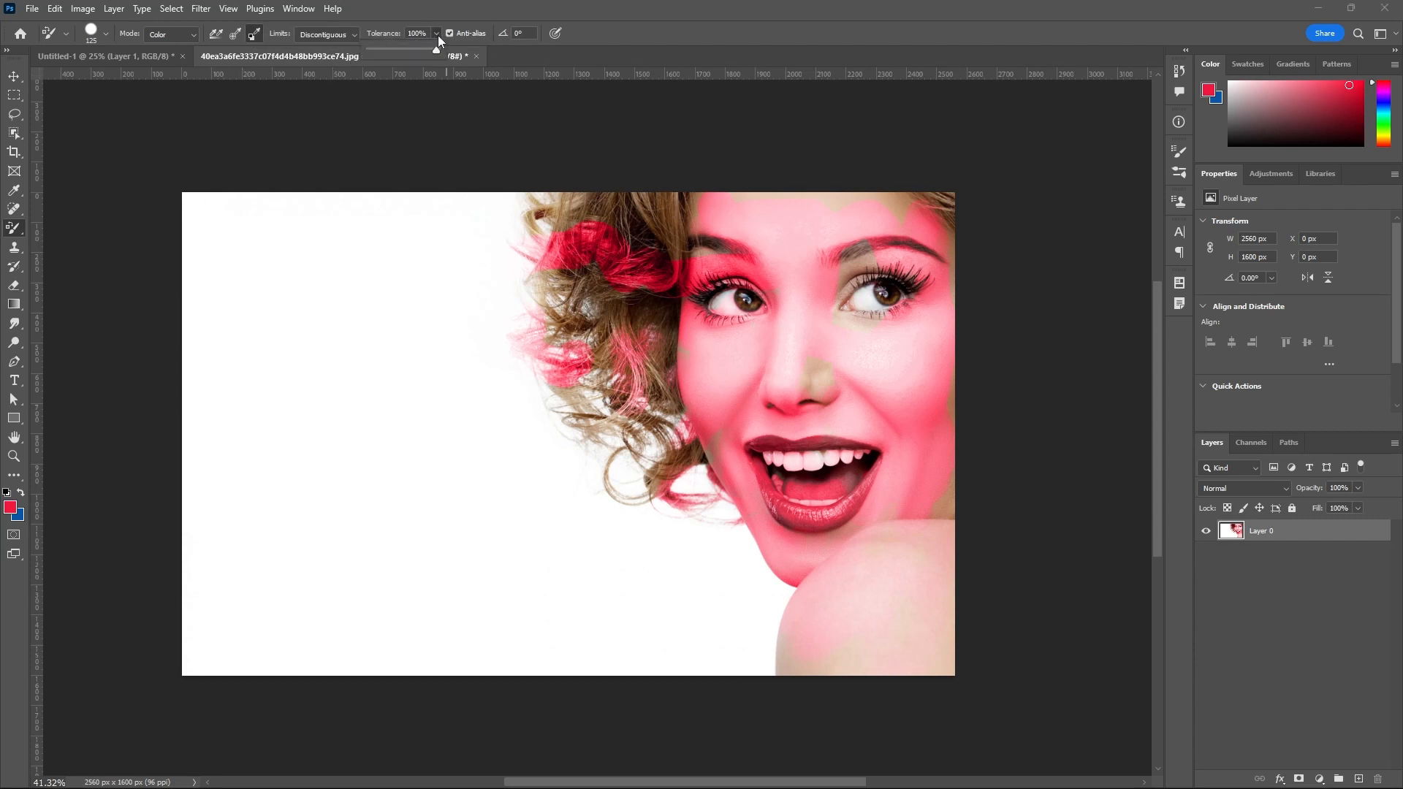
left_click_drag(432, 54, 415, 54)
left_click(11, 231)
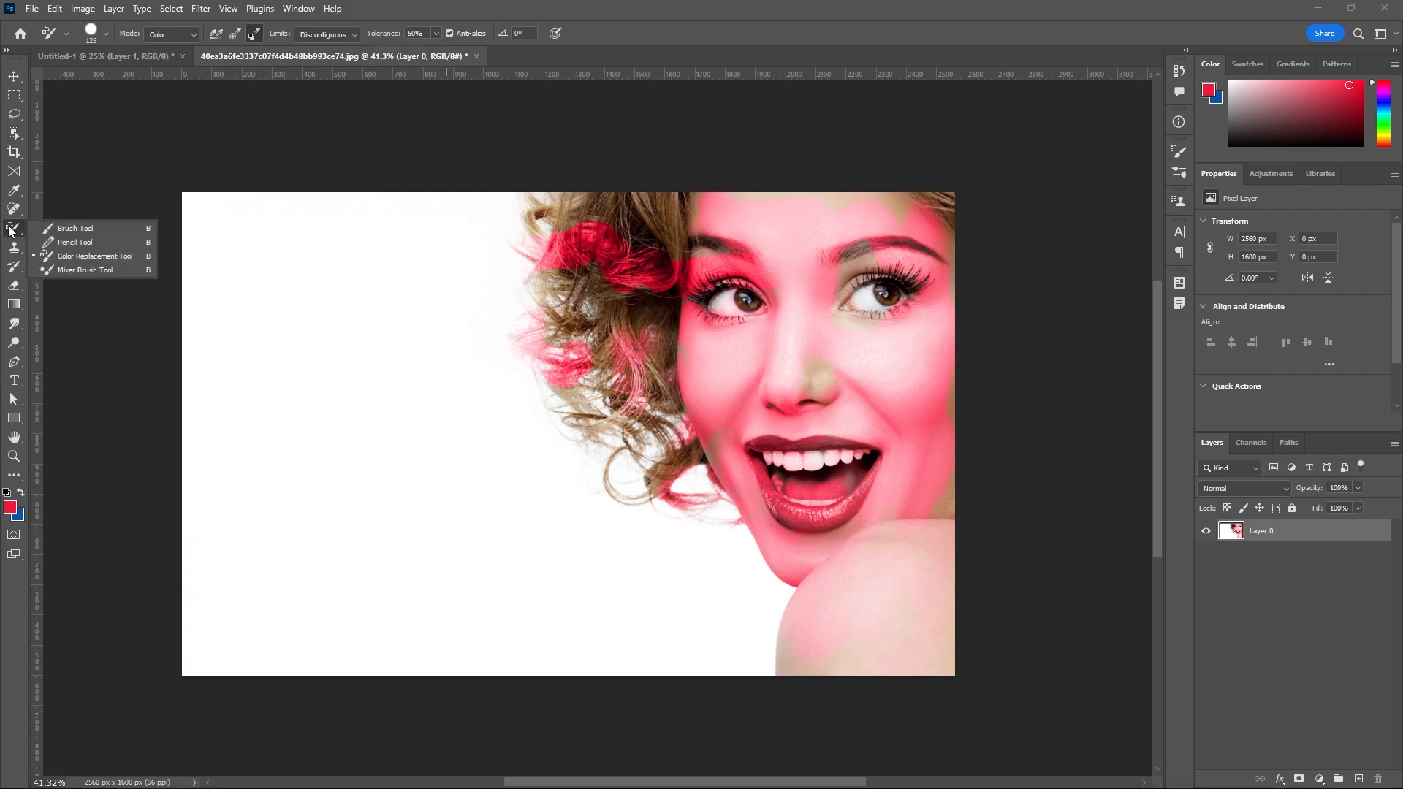
left_click(118, 270)
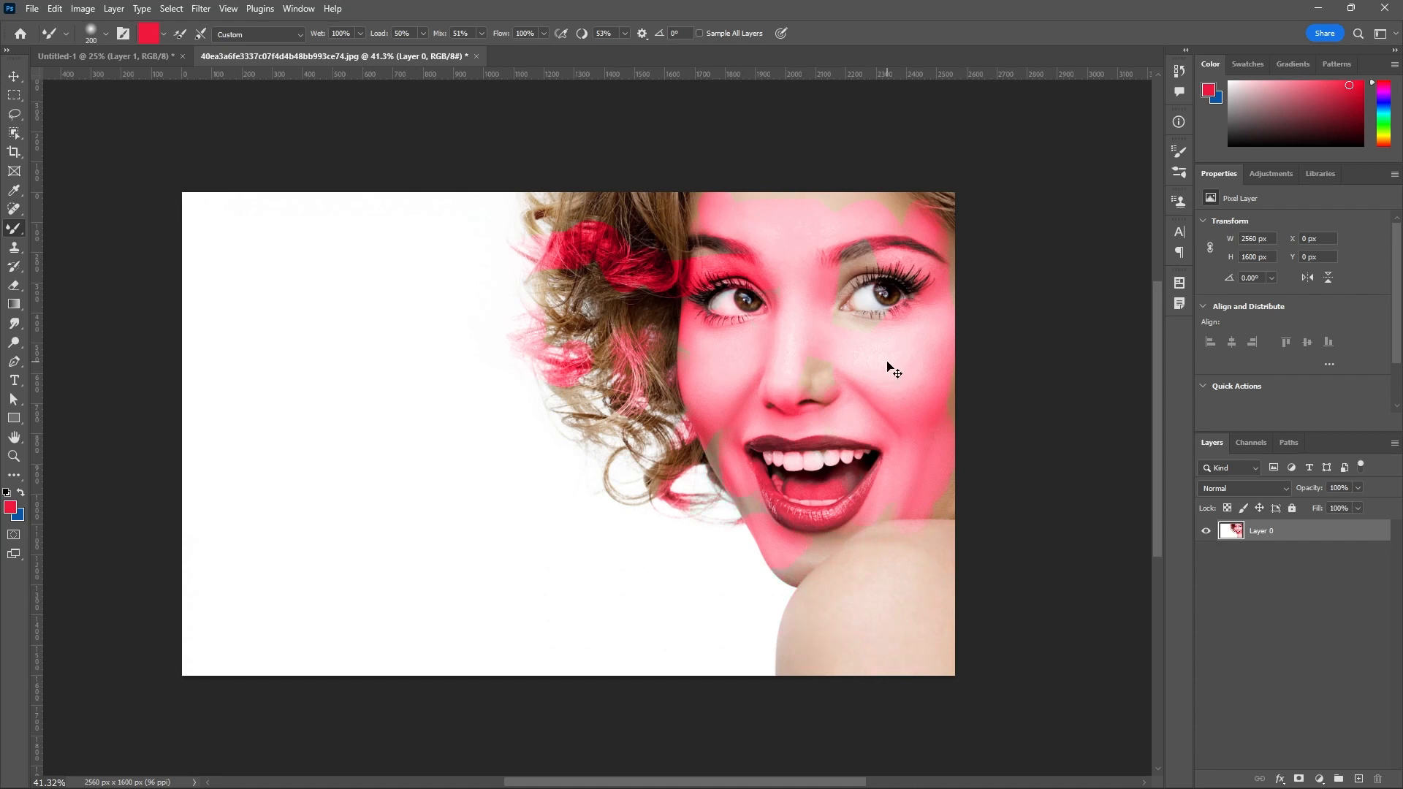
Undo the red color replacement strokes on the portrait.
key("ctrl+z")
key("ctrl+z")
key("ctrl+z")
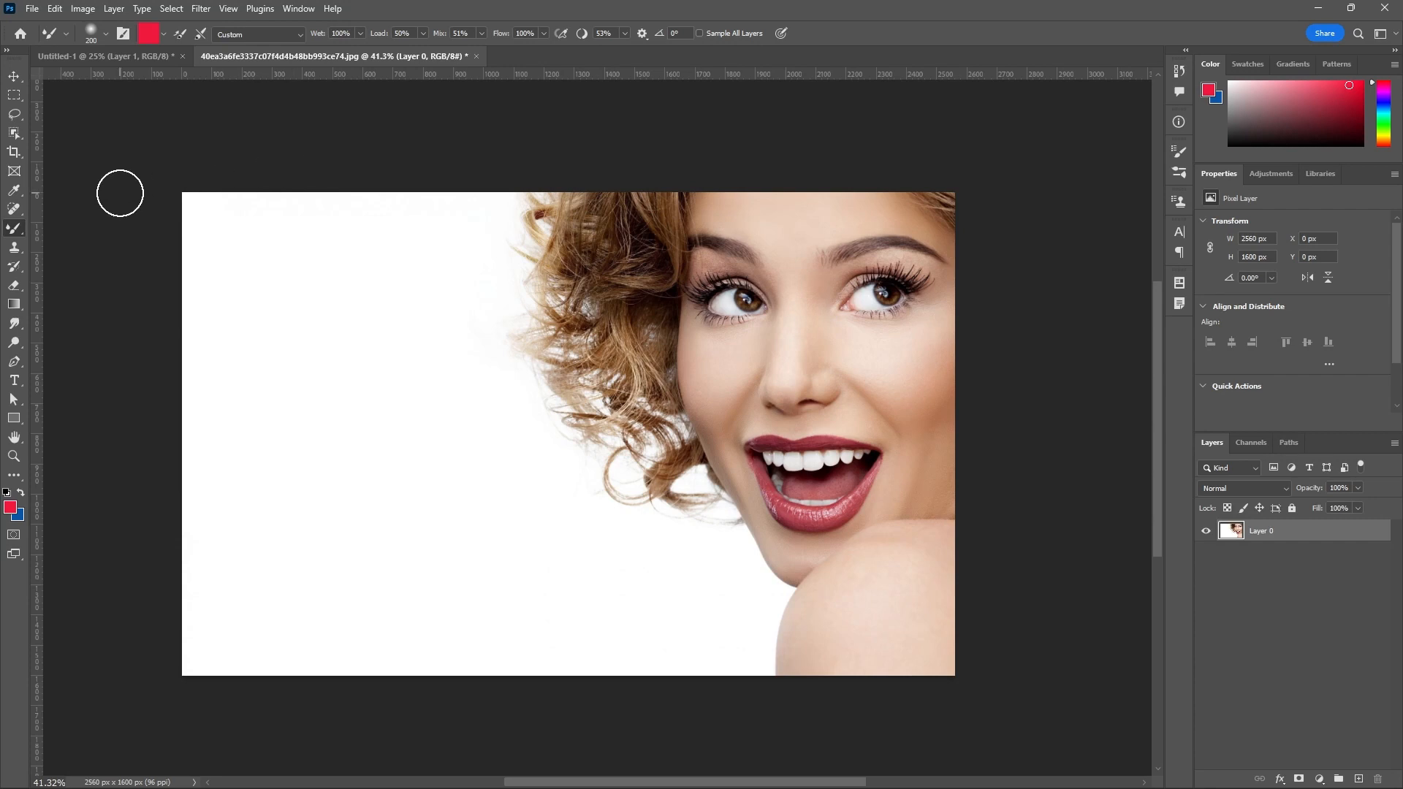
Look through the brush presets and preset folders available for the Mixer Brush.
left_click(107, 34)
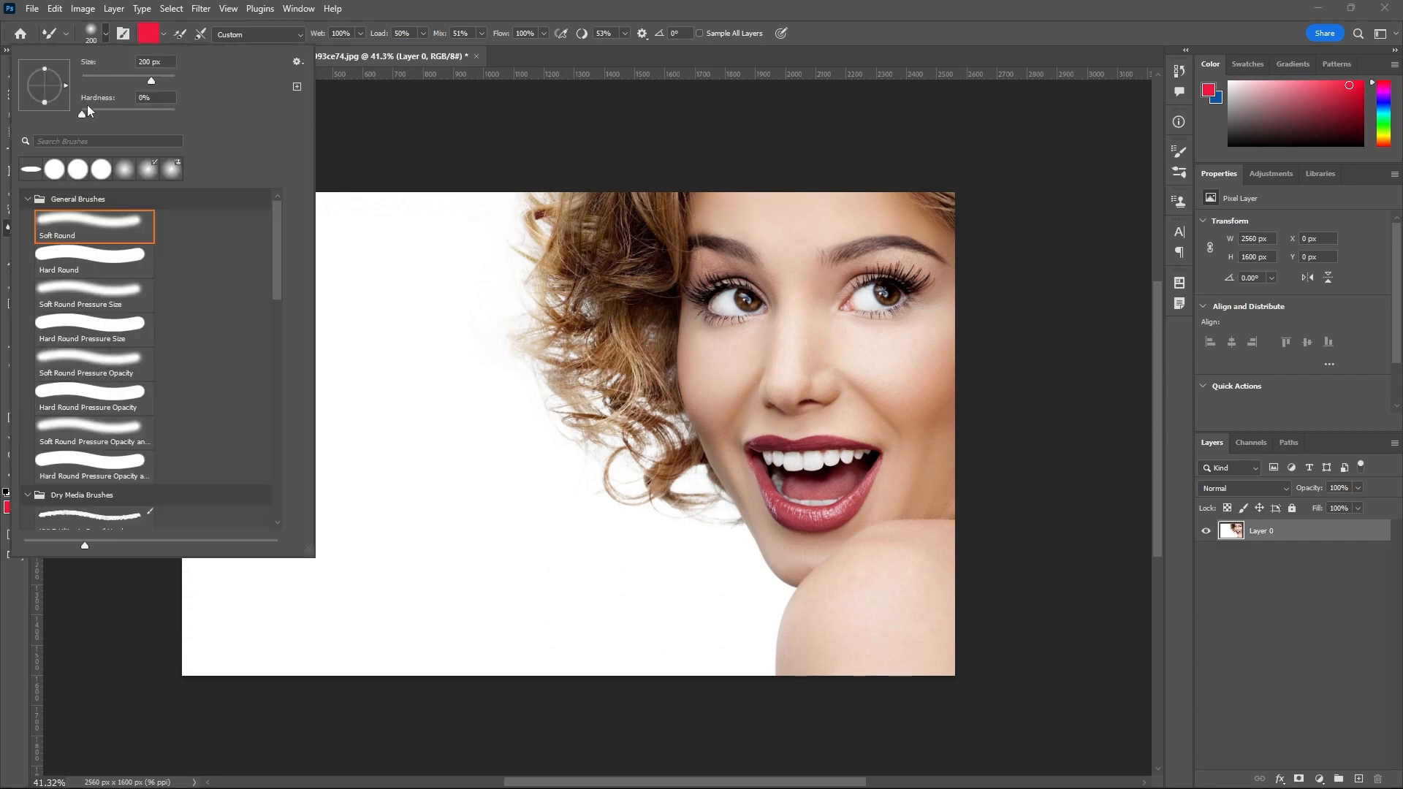
left_click_drag(280, 227, 231, 447)
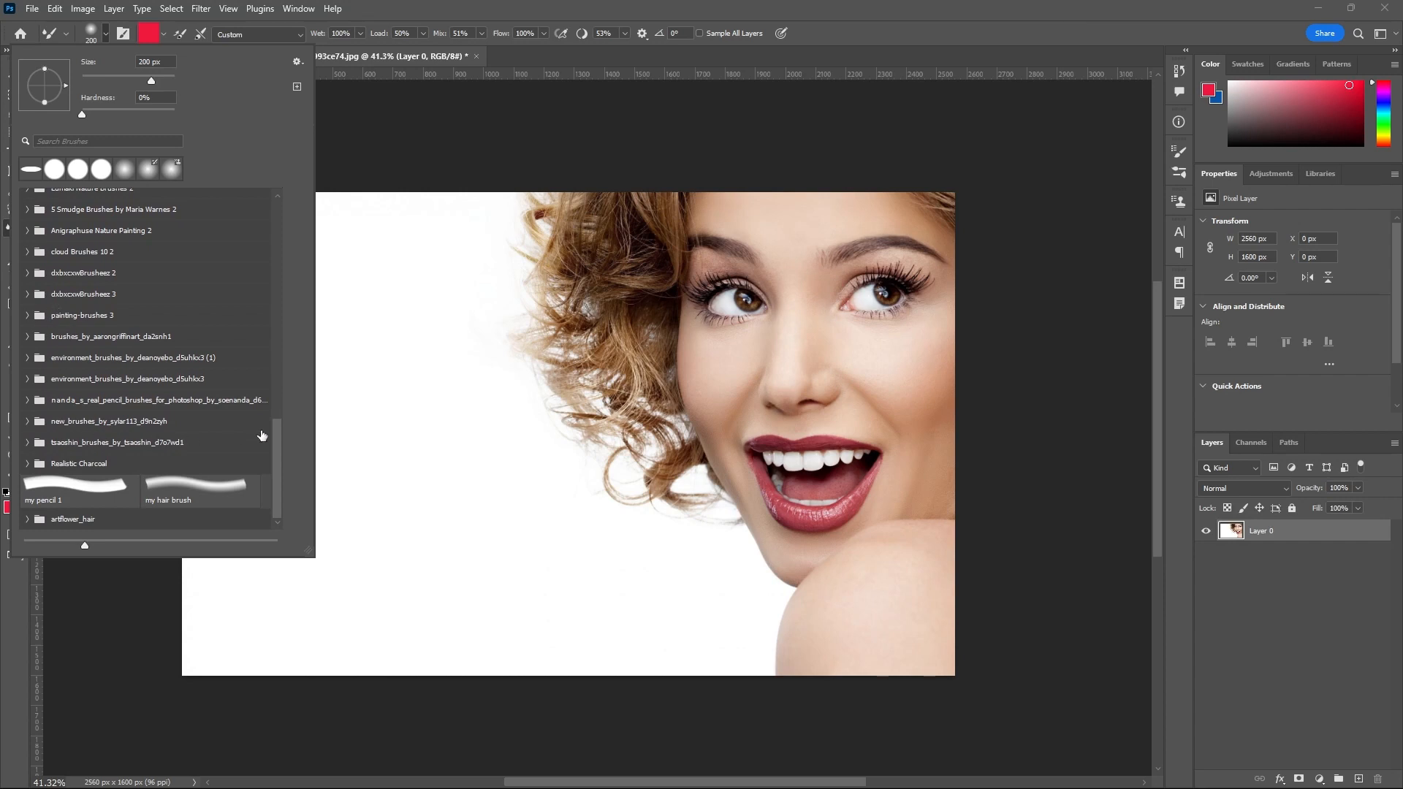
left_click_drag(276, 434, 290, 211)
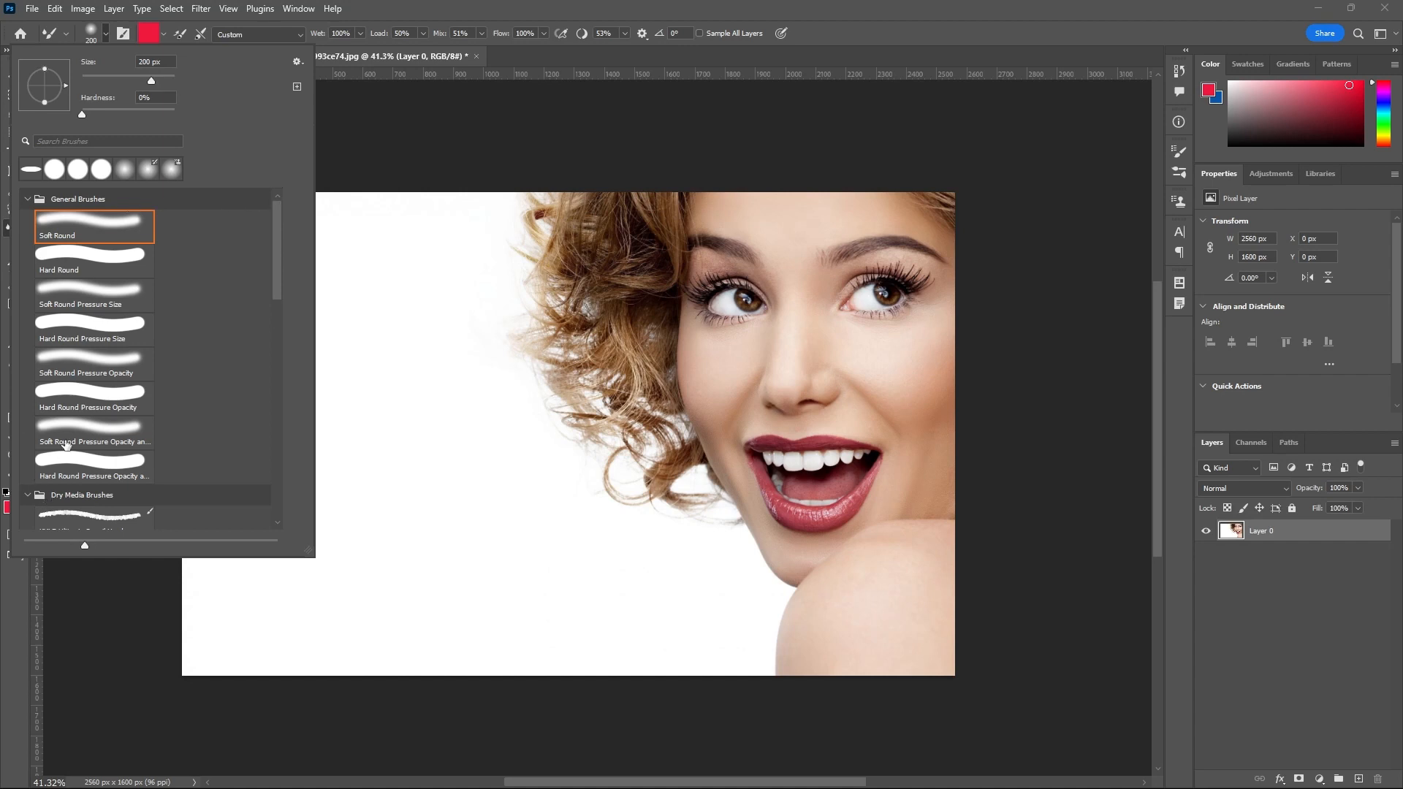
scroll(231, 392, "down", 15)
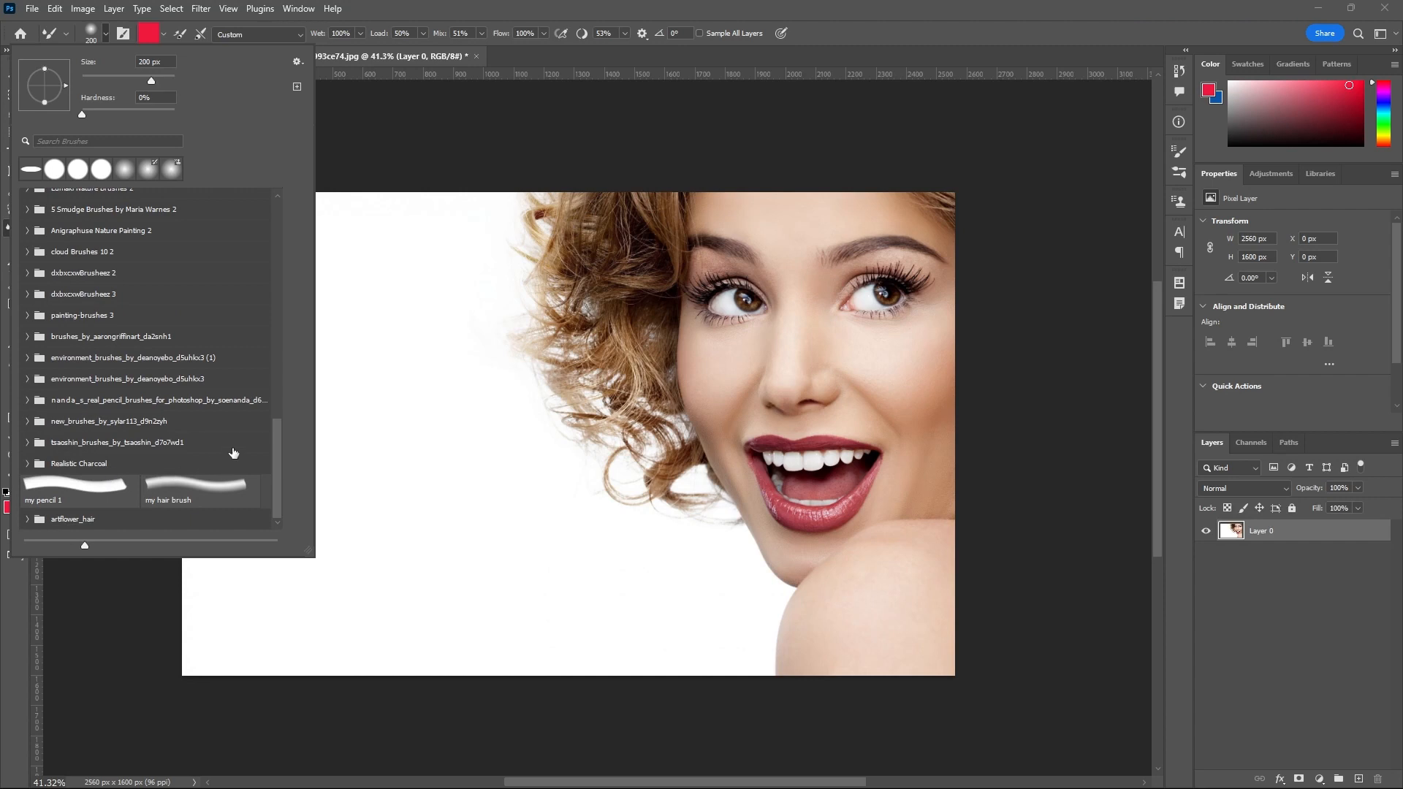
left_click_drag(276, 447, 289, 353)
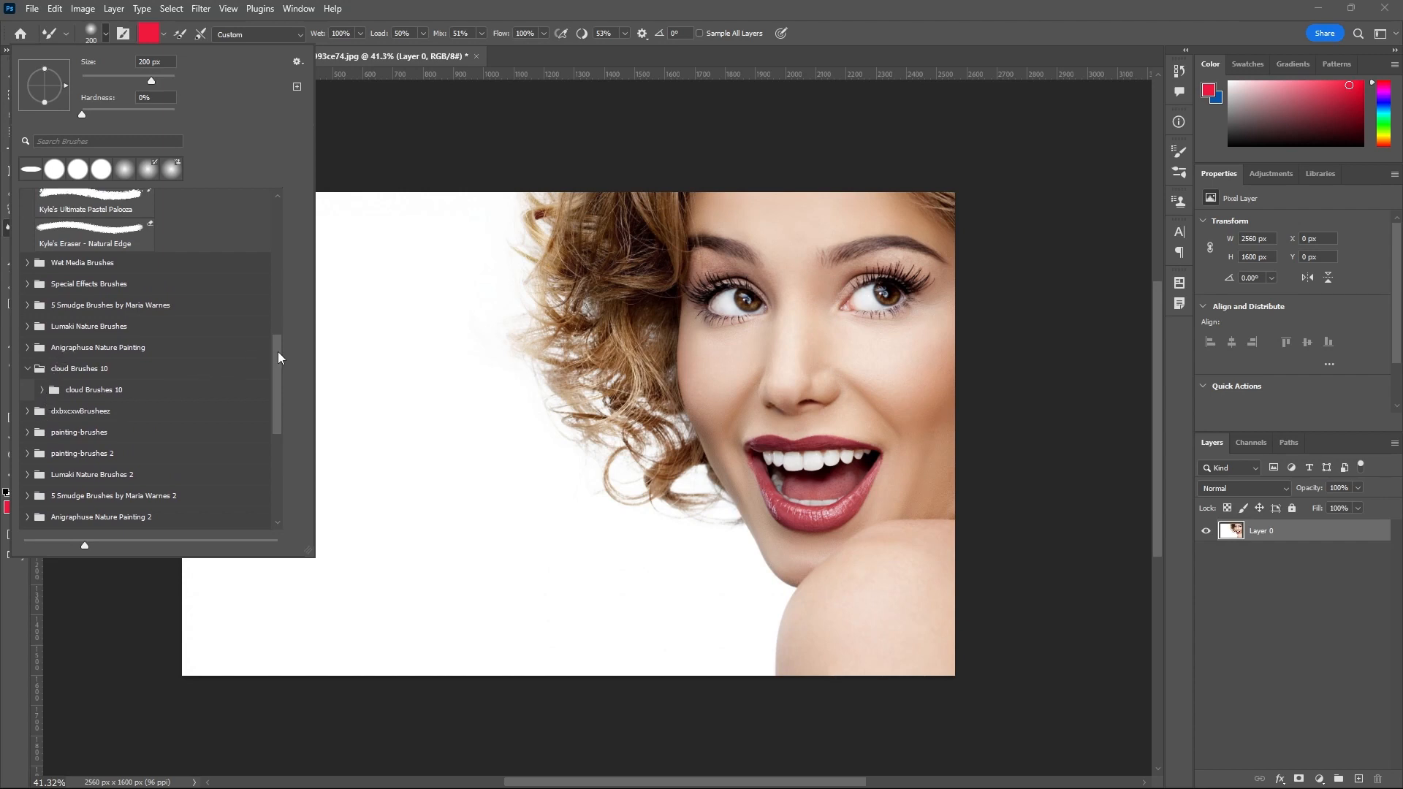
mouse_move(279, 357)
left_mouse_down()
mouse_move(277, 369)
mouse_move(275, 218)
left_mouse_up()
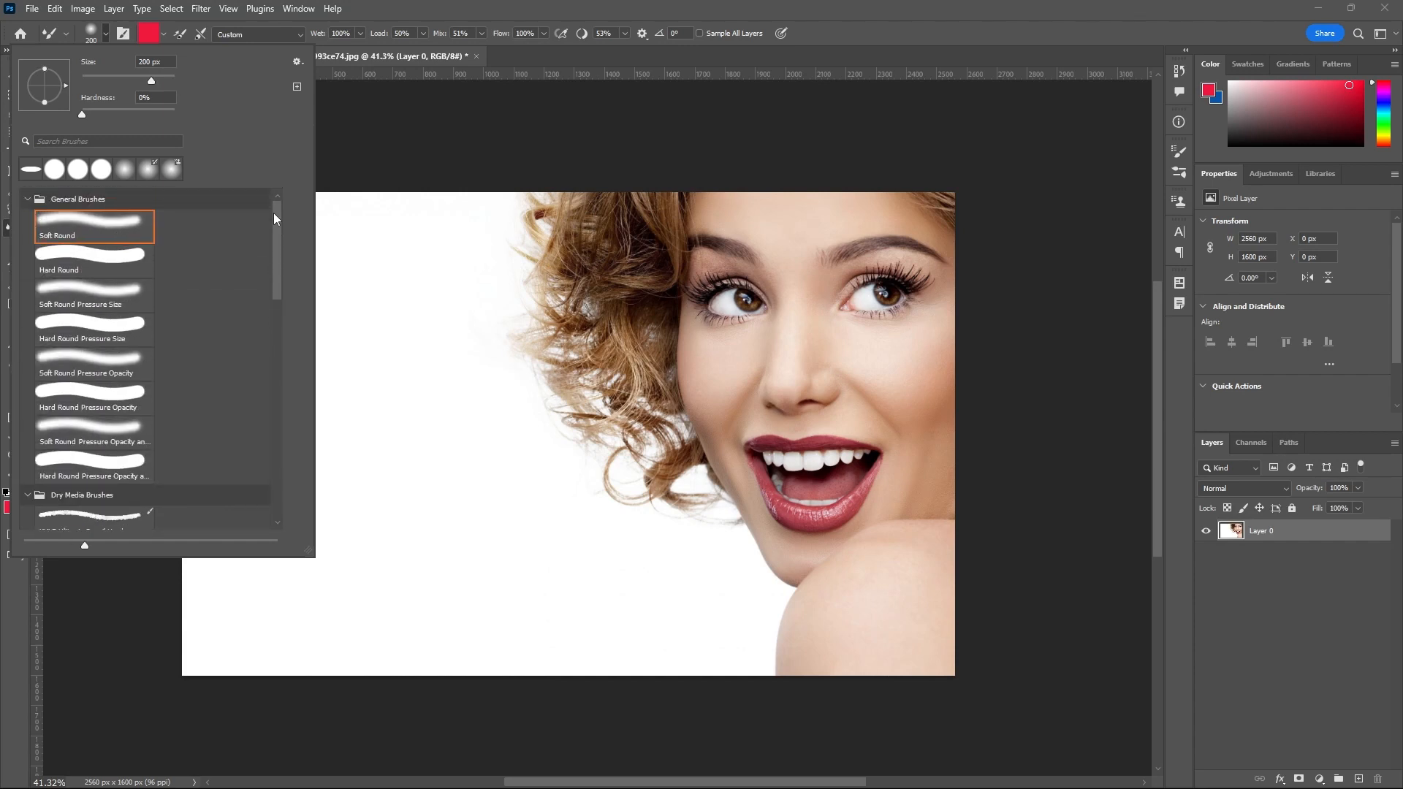
Set the Mixer Brush size to 150 px and check its tip shape in the brush settings.
mouse_move(151, 80)
left_mouse_down()
mouse_move(120, 77)
mouse_move(128, 120)
mouse_move(44, 111)
left_mouse_up()
left_click(503, 54)
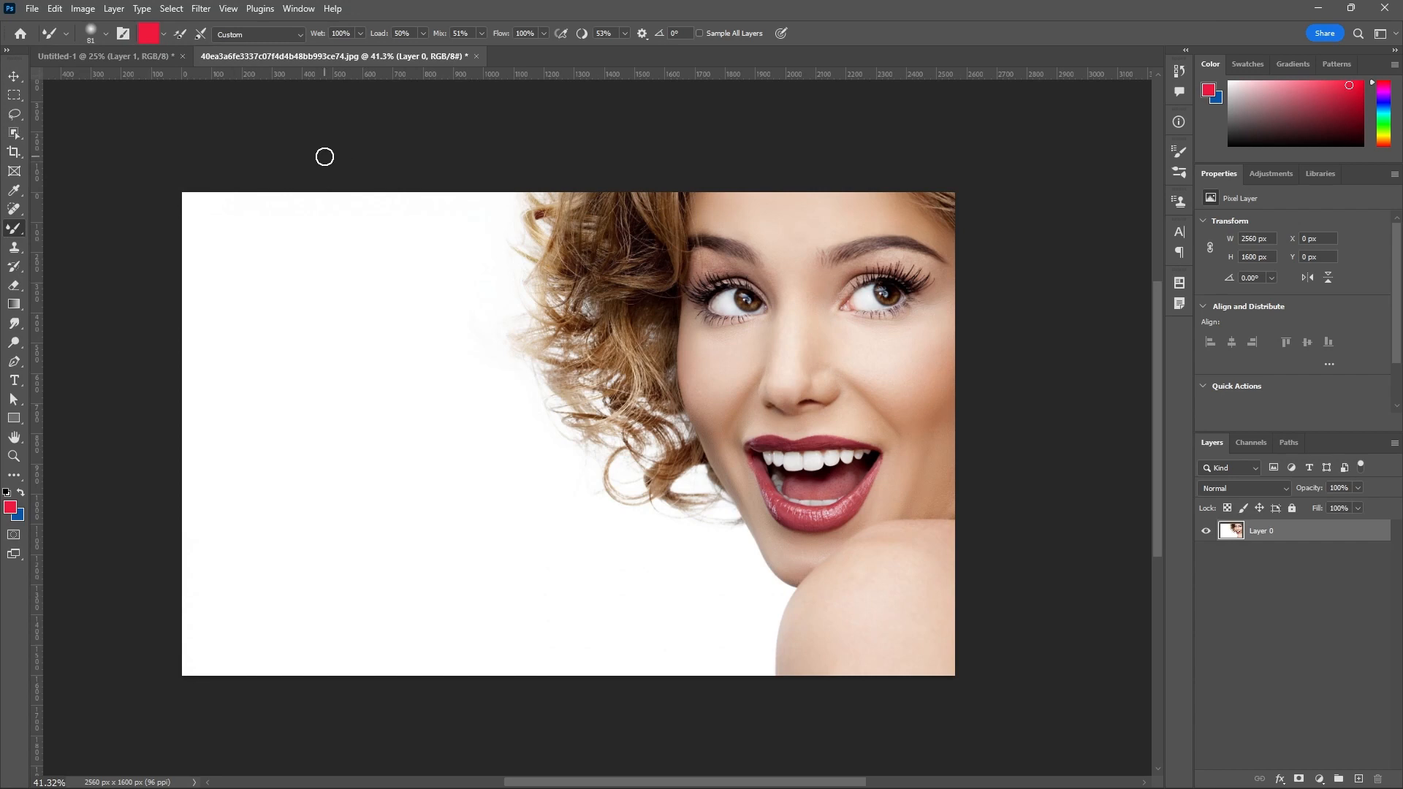
key("bracketright")
key("bracketright")
key("bracketright")
key("bracketright")
left_click(123, 34)
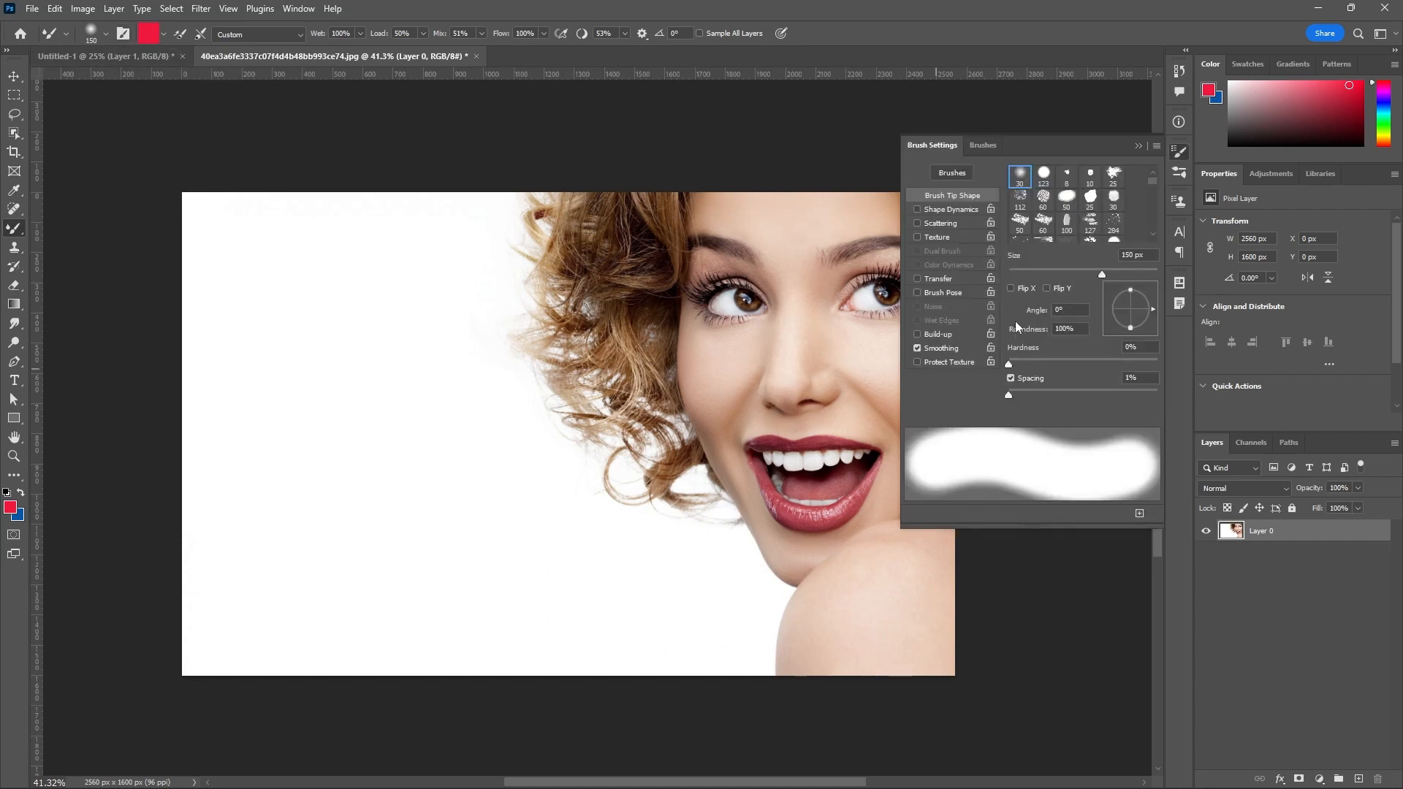
left_click(1138, 146)
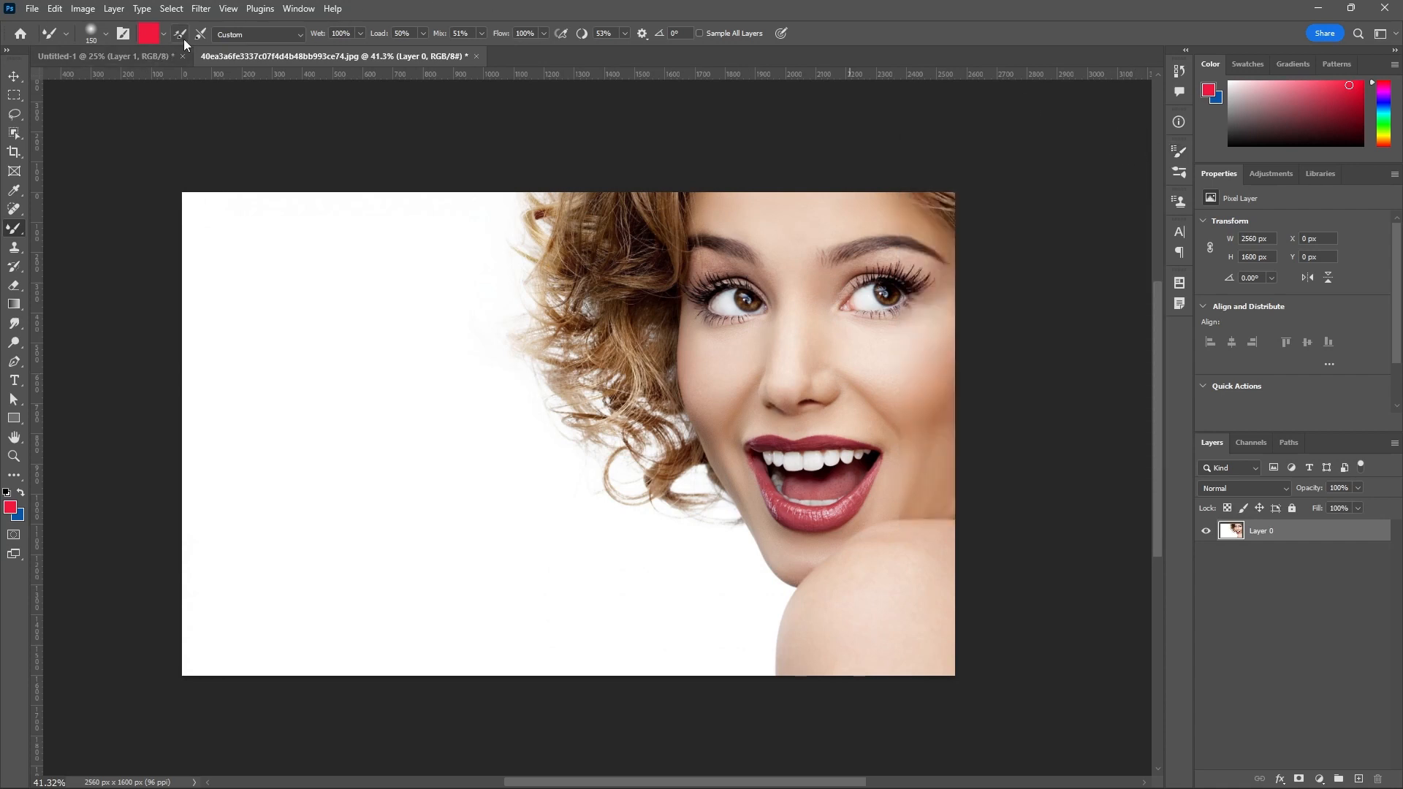
Load the Mixer Brush with red and paint a zigzag stroke on the white background beside the portrait.
left_click(164, 37)
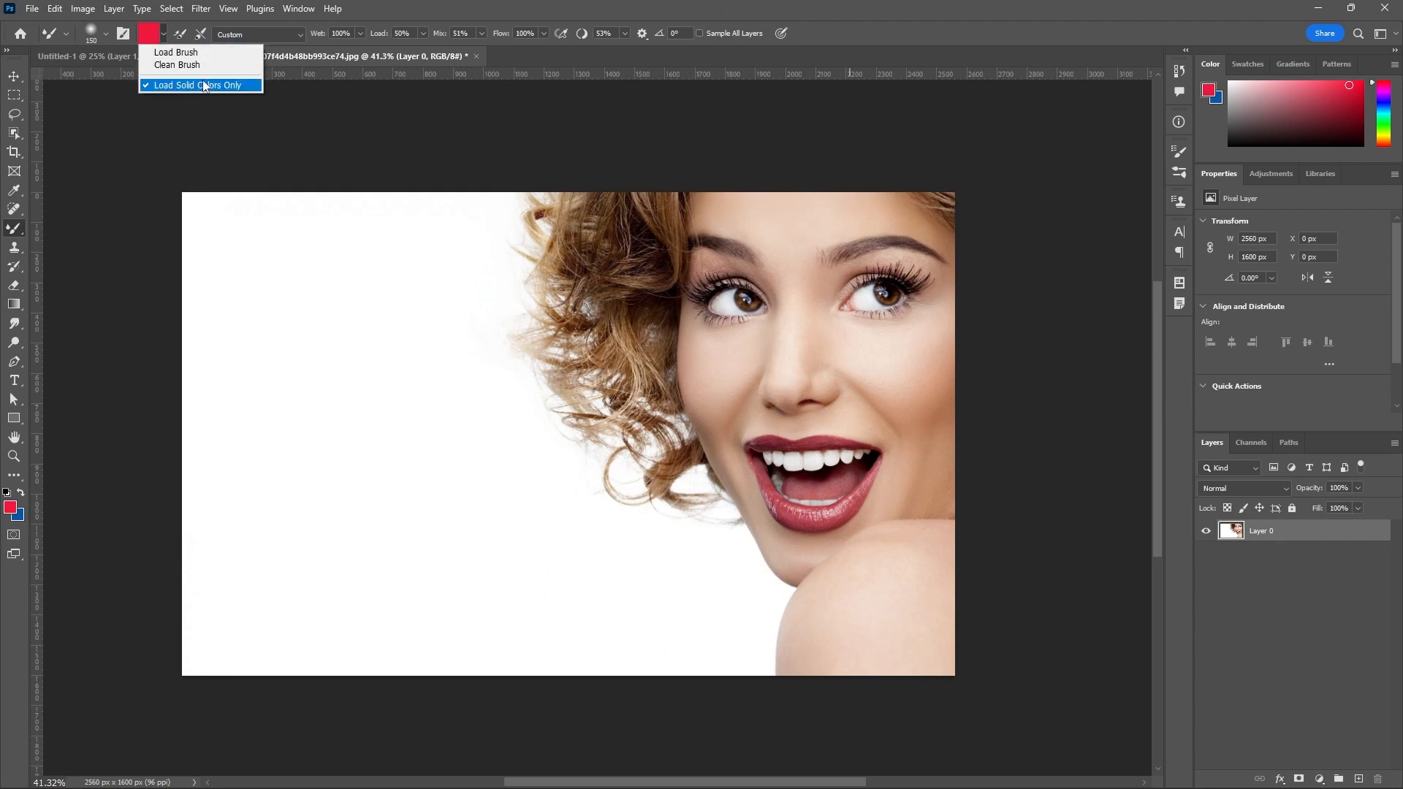
left_click(195, 53)
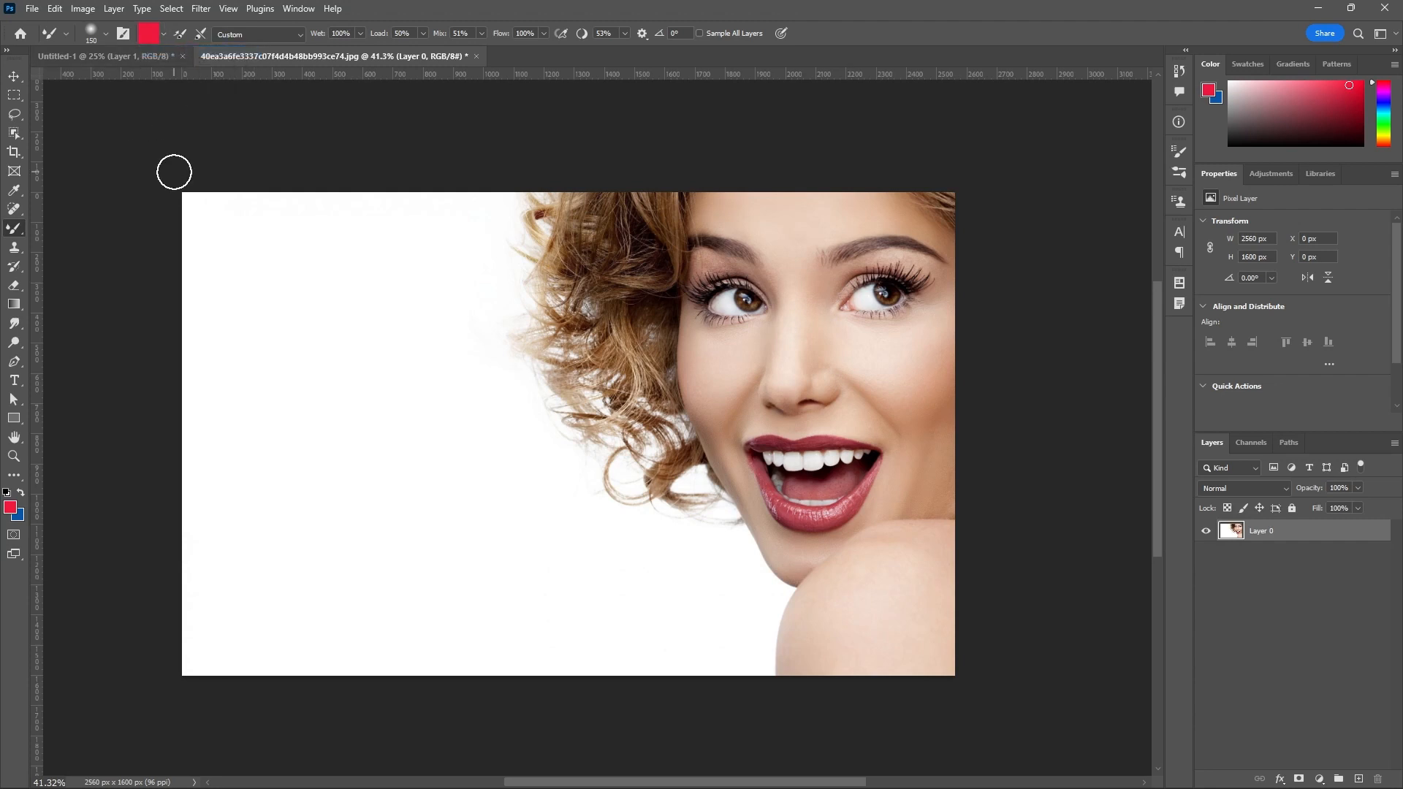
mouse_move(285, 226)
left_mouse_down()
mouse_move(285, 276)
mouse_move(379, 322)
mouse_move(400, 457)
left_mouse_up()
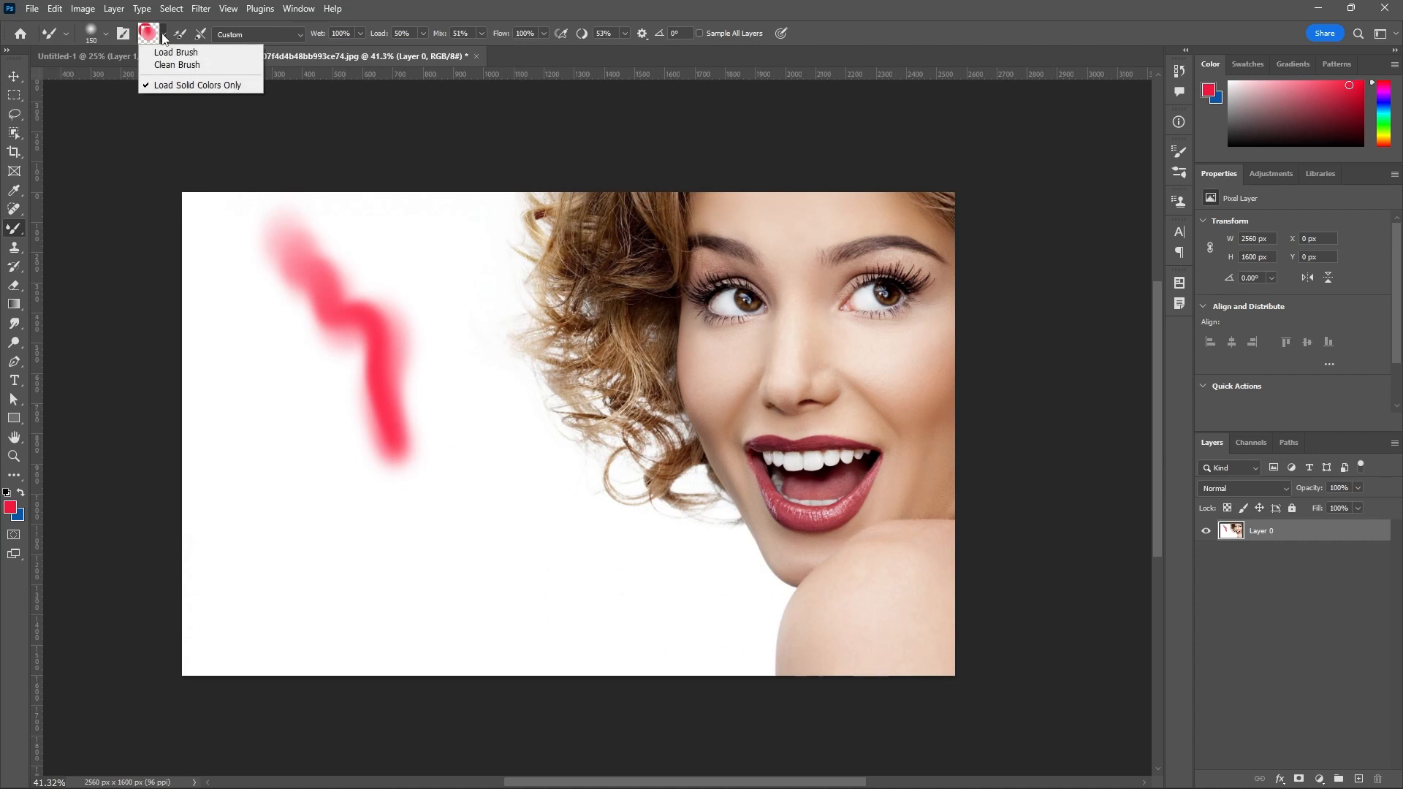
Clean the Mixer Brush and make a stroke on the white area beside the red zigzag.
left_click(163, 66)
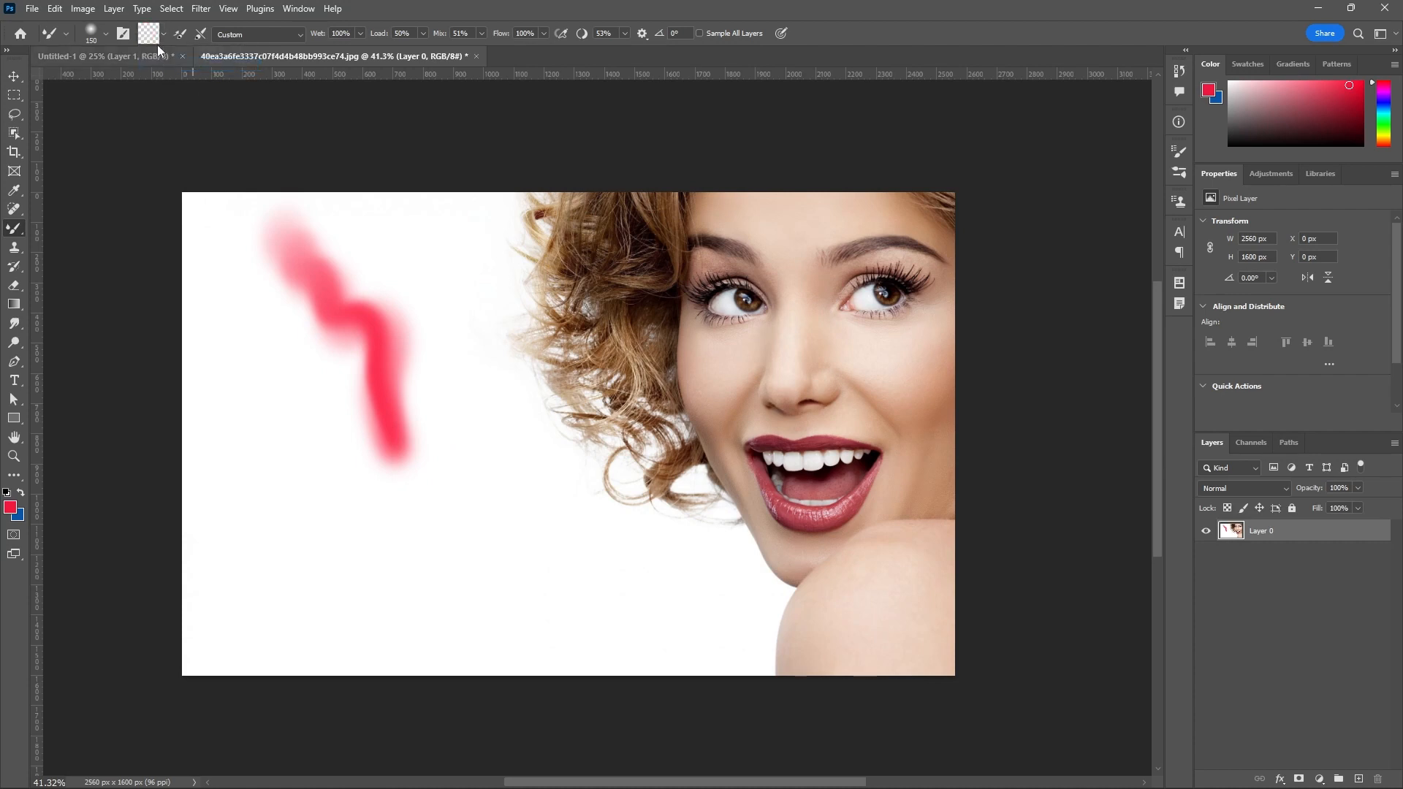
mouse_move(255, 398)
left_mouse_down()
mouse_move(228, 454)
mouse_move(229, 393)
left_mouse_up()
left_click(164, 33)
left_click(165, 34)
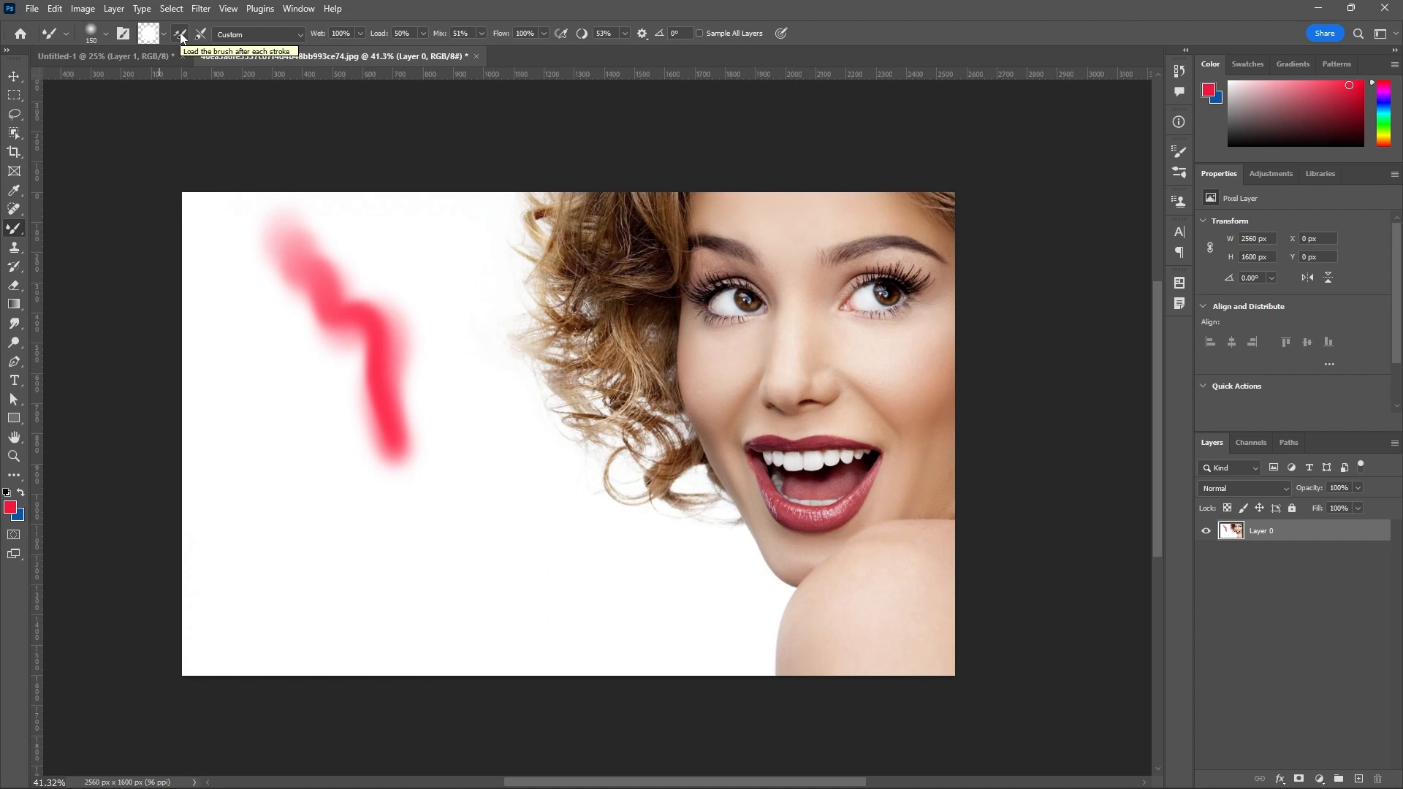
Enable loading the brush after each stroke and paint three curved red strokes from the zigzag to the curls.
left_click(180, 35)
mouse_move(388, 339)
left_mouse_down()
mouse_move(444, 419)
mouse_move(466, 394)
mouse_move(462, 274)
mouse_move(440, 232)
mouse_move(392, 208)
left_mouse_up()
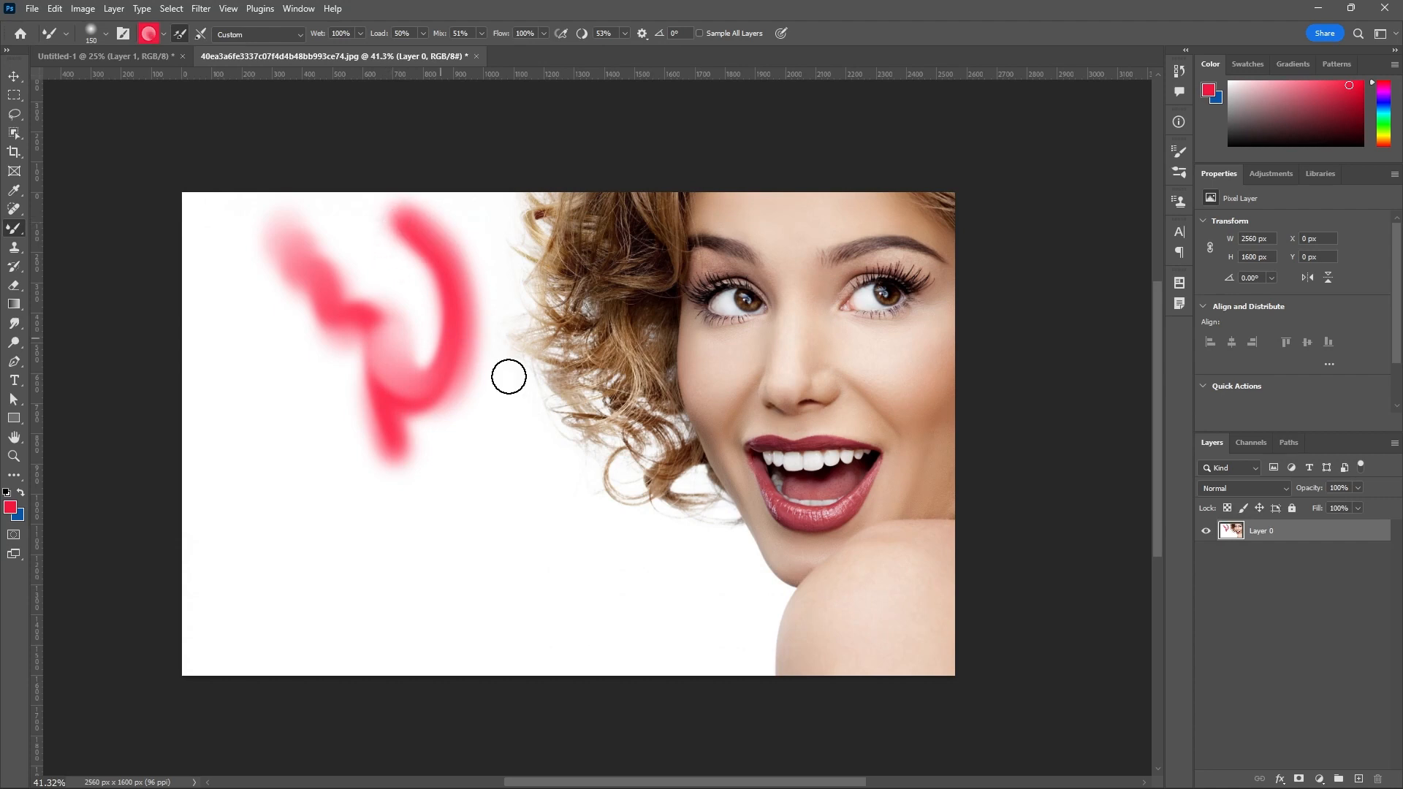
mouse_move(611, 335)
left_mouse_down()
mouse_move(543, 388)
mouse_move(527, 432)
mouse_move(535, 477)
mouse_move(578, 483)
left_mouse_up()
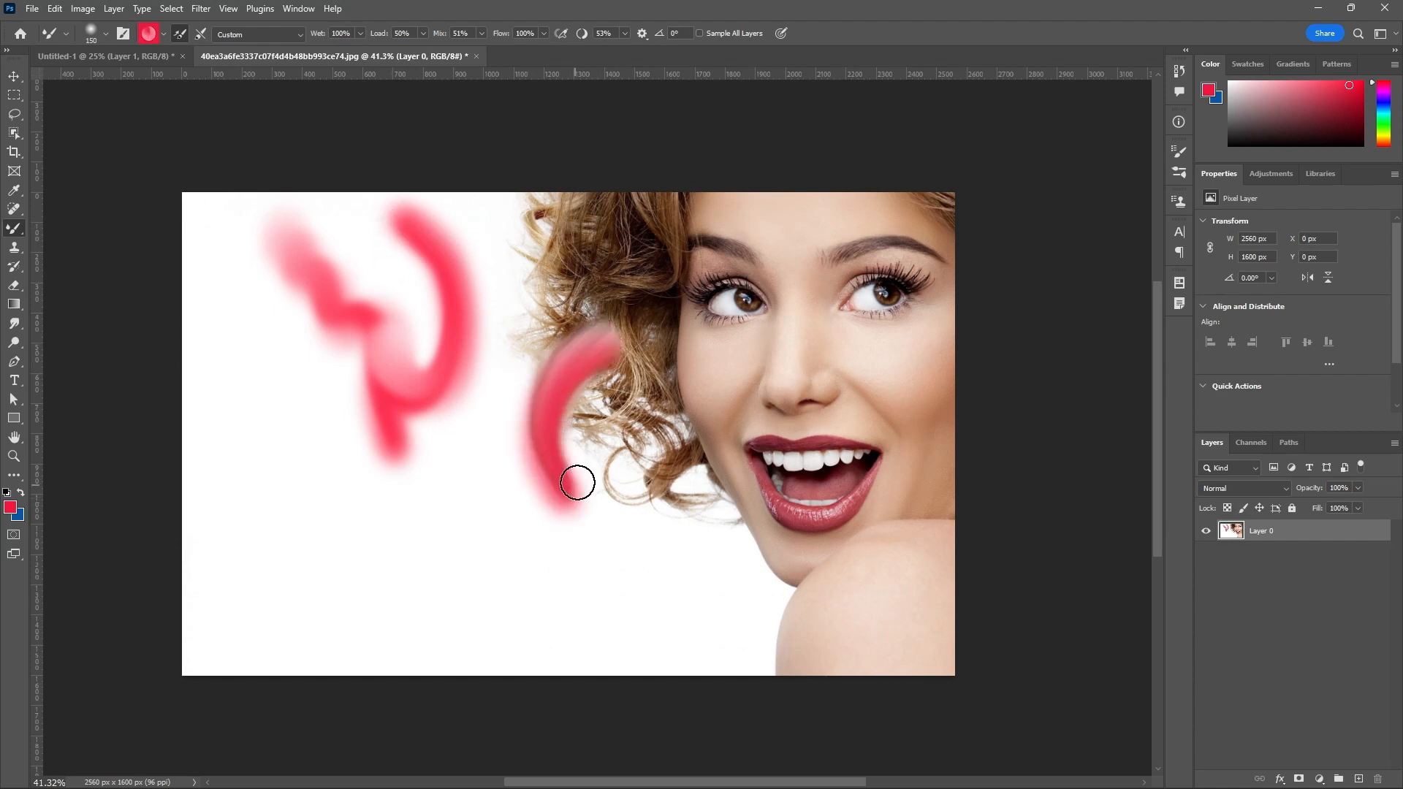
mouse_move(595, 360)
left_mouse_down()
mouse_move(545, 291)
mouse_move(553, 237)
mouse_move(605, 225)
left_mouse_up()
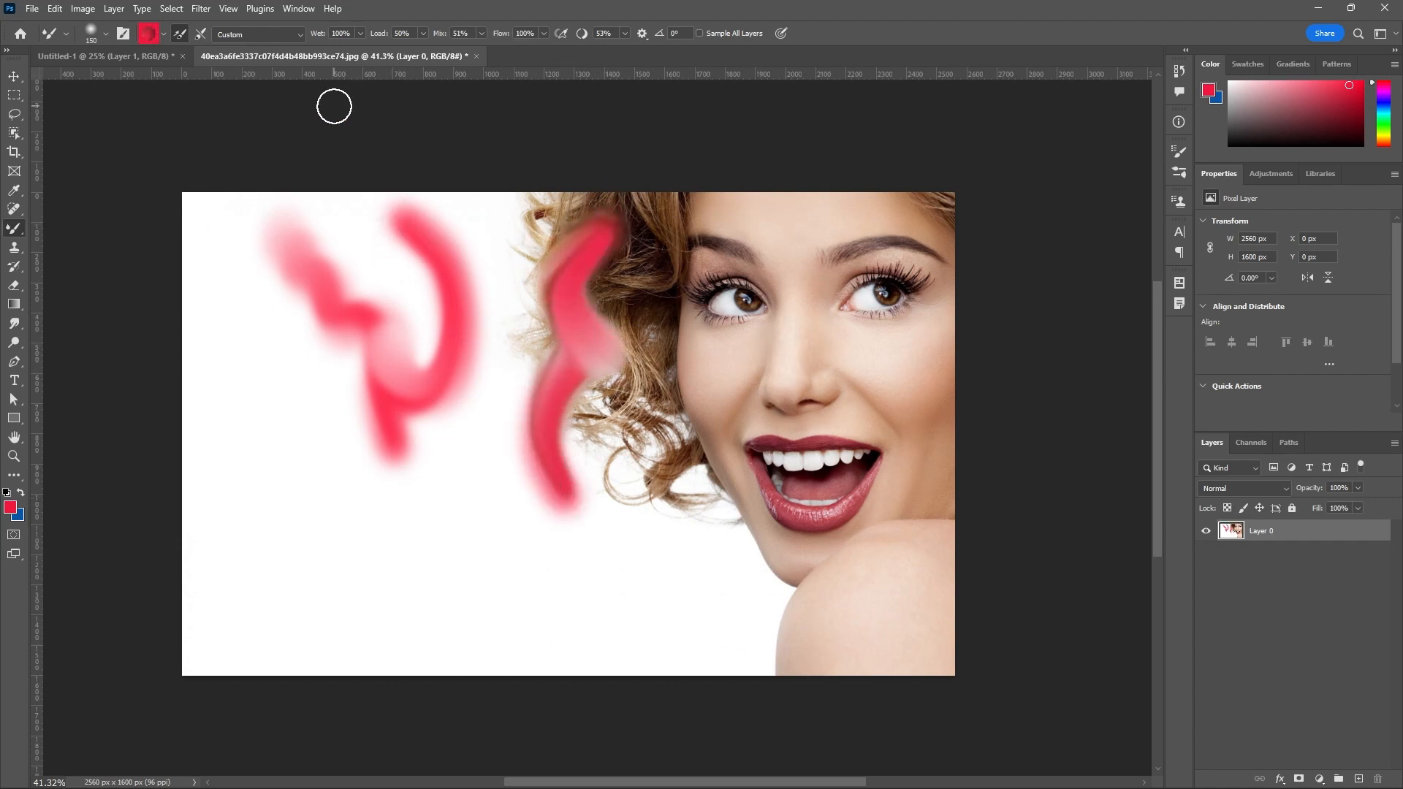
Enable cleaning the brush after each stroke and paint a red stroke down through the lower curls.
left_click(202, 38)
mouse_move(632, 342)
left_mouse_down()
mouse_move(622, 496)
mouse_move(656, 499)
left_mouse_up()
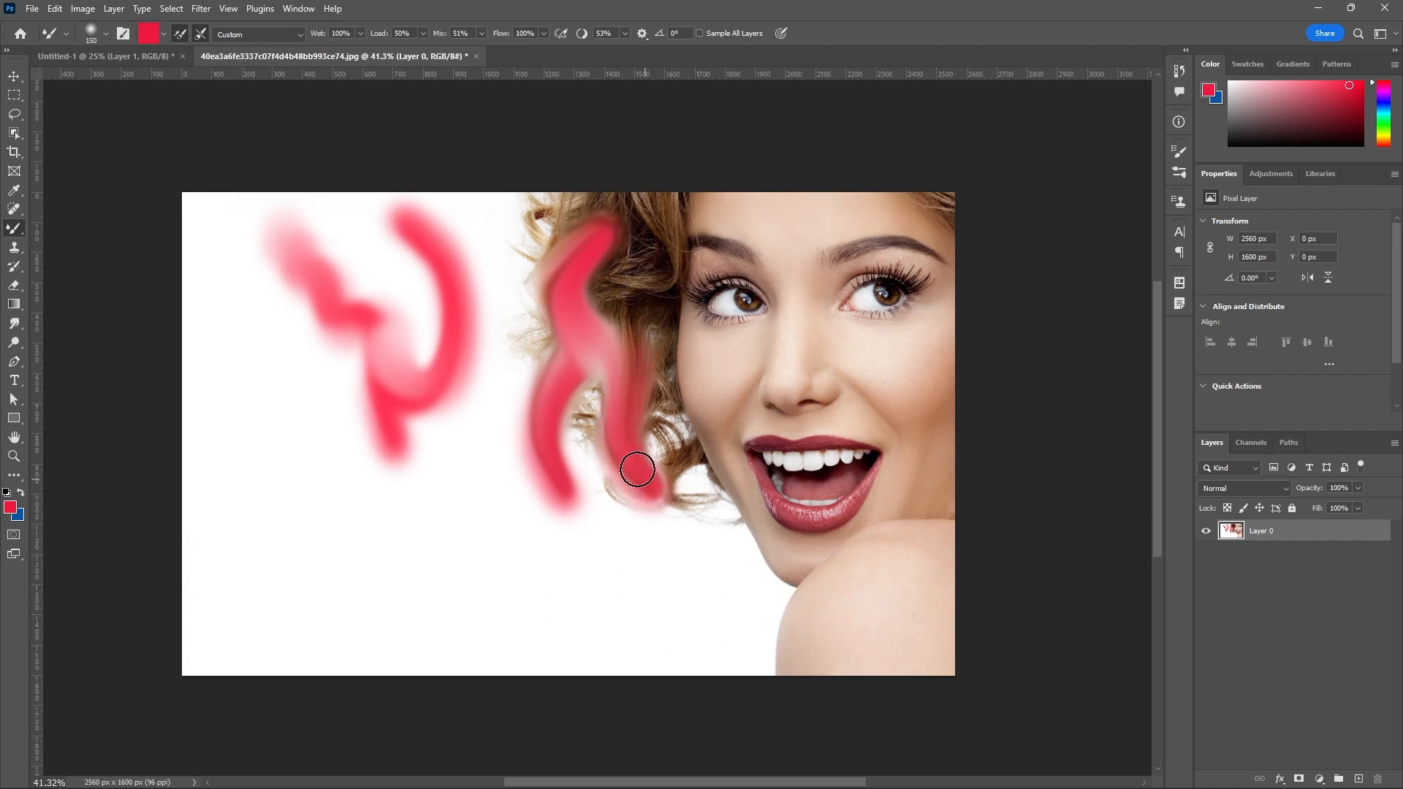
Choose the Dry blending preset and paint two solid red strokes over the mouth corner and below the nose.
left_click(297, 34)
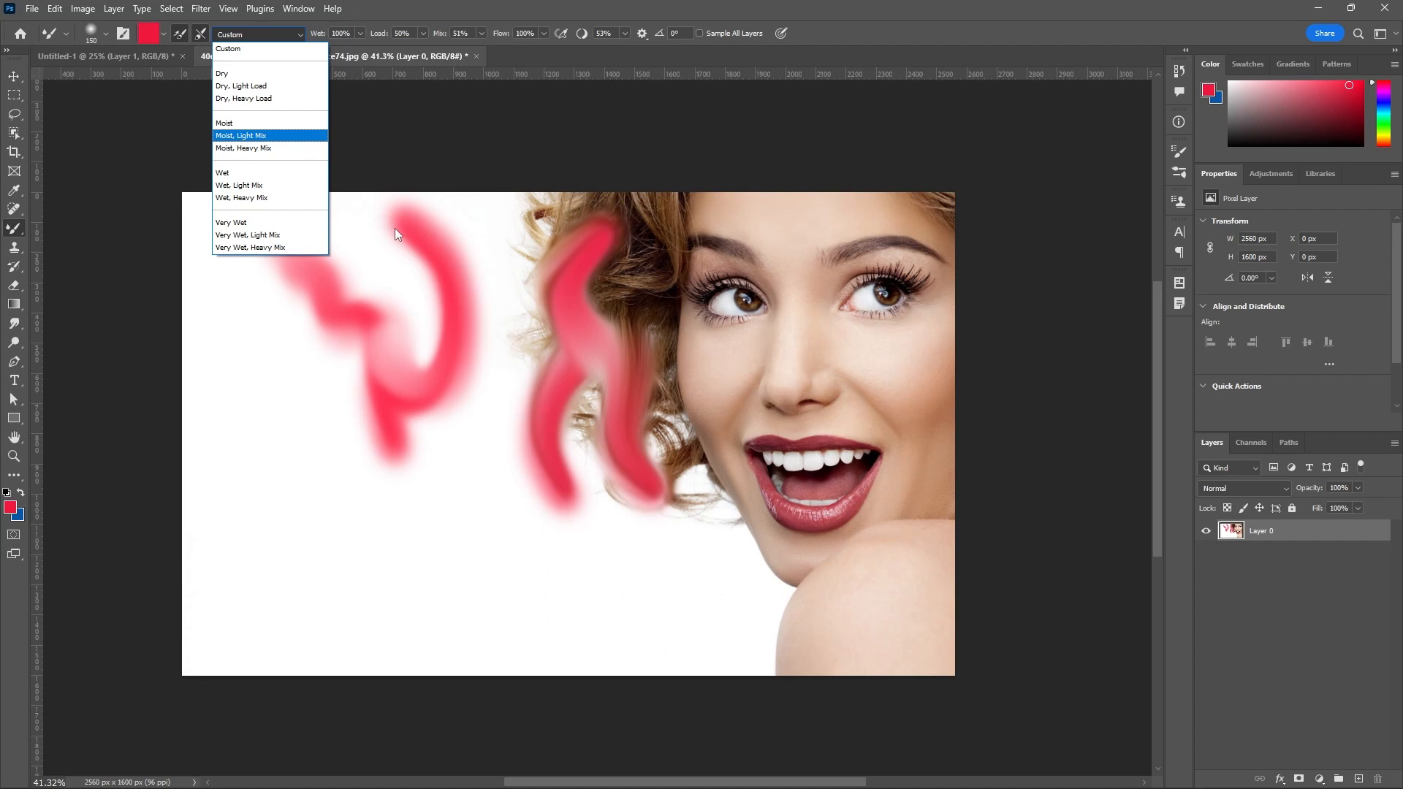
left_click(231, 77)
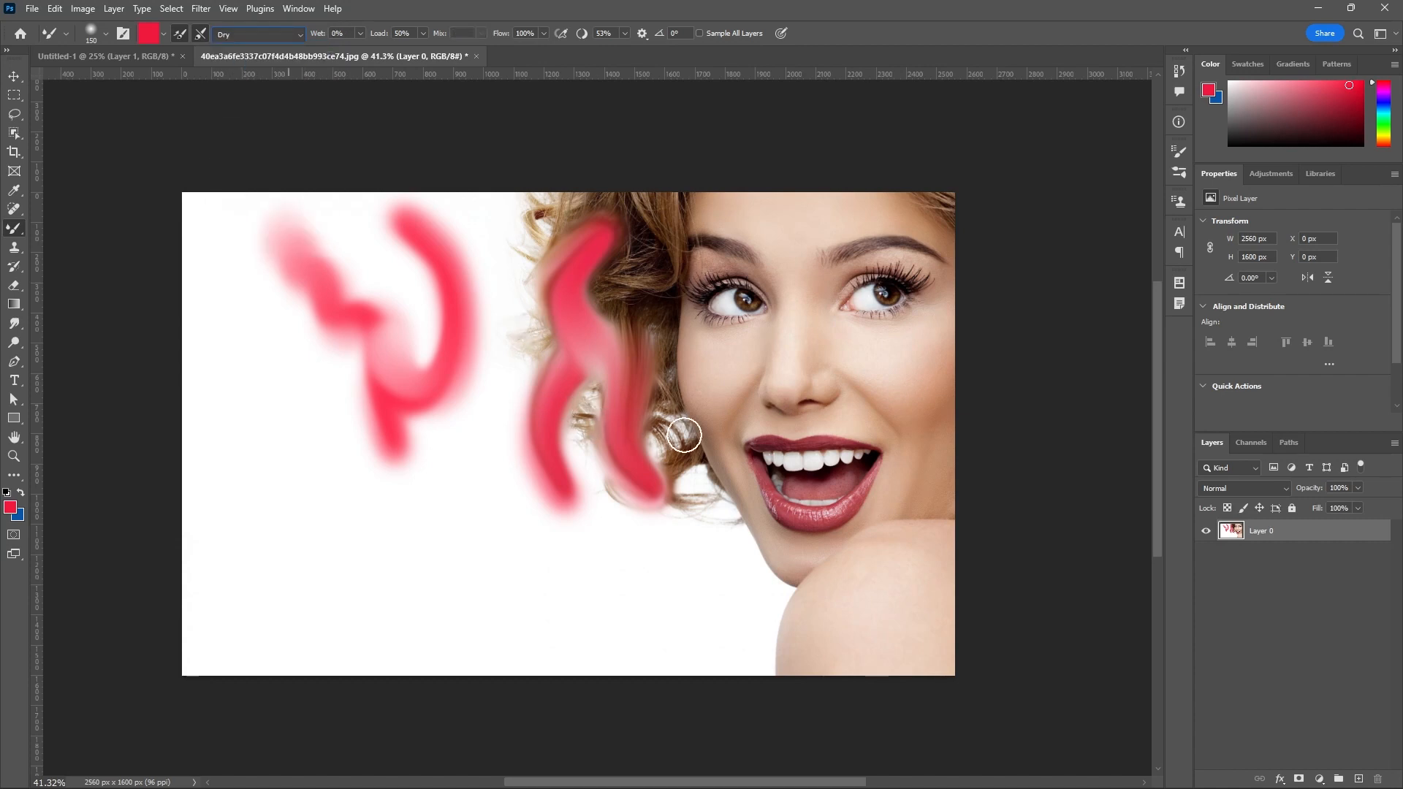
mouse_move(754, 411)
left_mouse_down()
mouse_move(744, 476)
mouse_move(752, 505)
mouse_move(794, 527)
left_mouse_up()
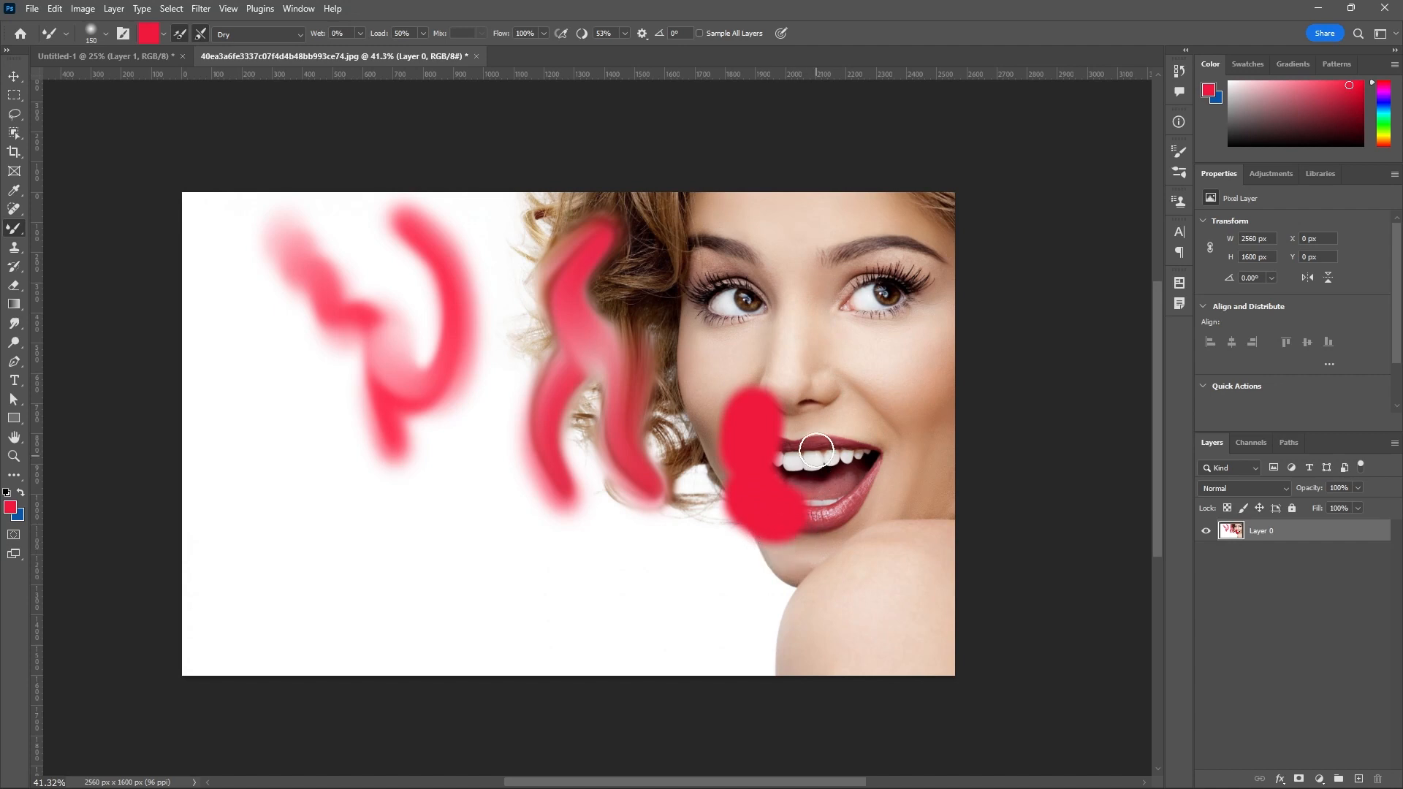
left_click_drag(820, 437, 834, 395)
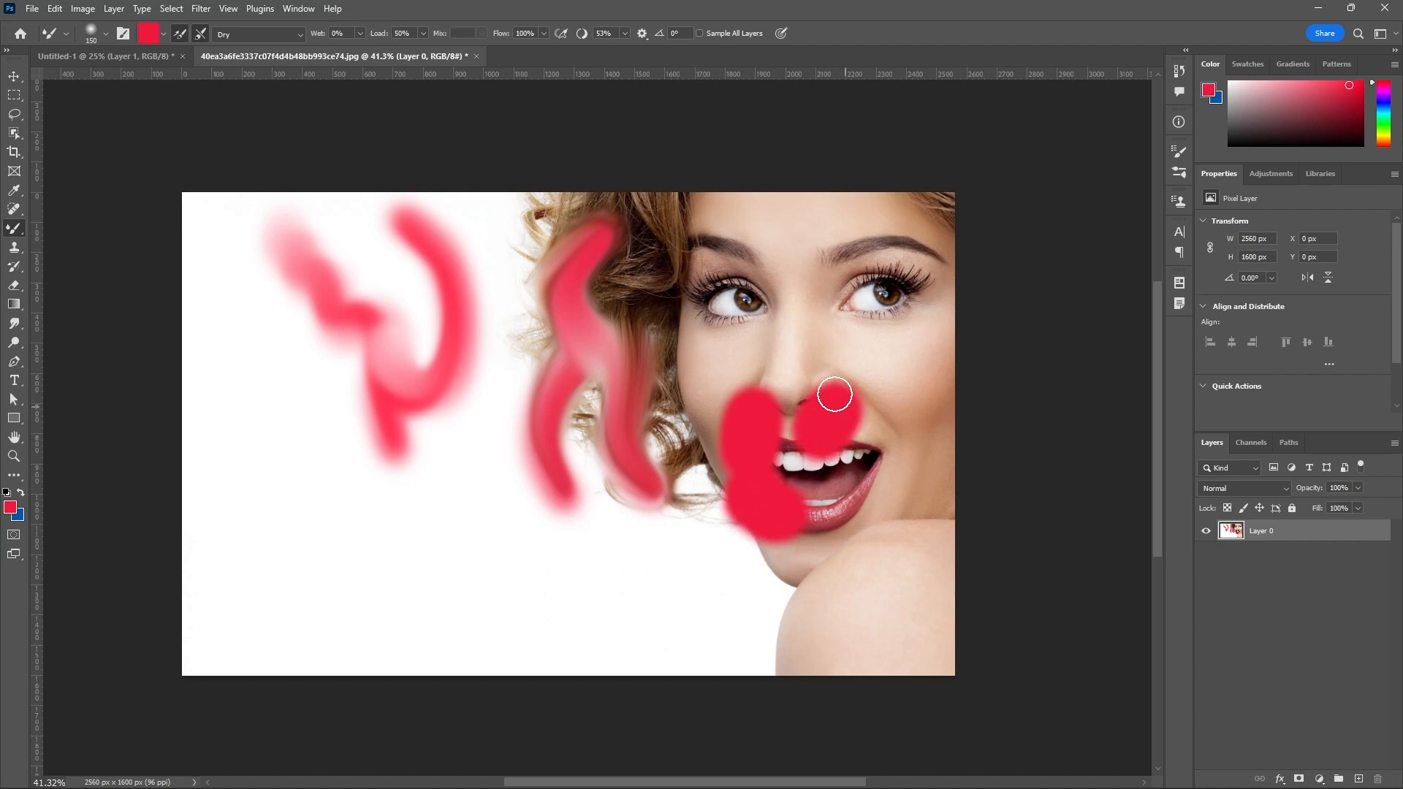
Choose the Dry, Light Load blending preset and paint two red strokes over the eye beside the hair and its eyebrow.
left_click(298, 37)
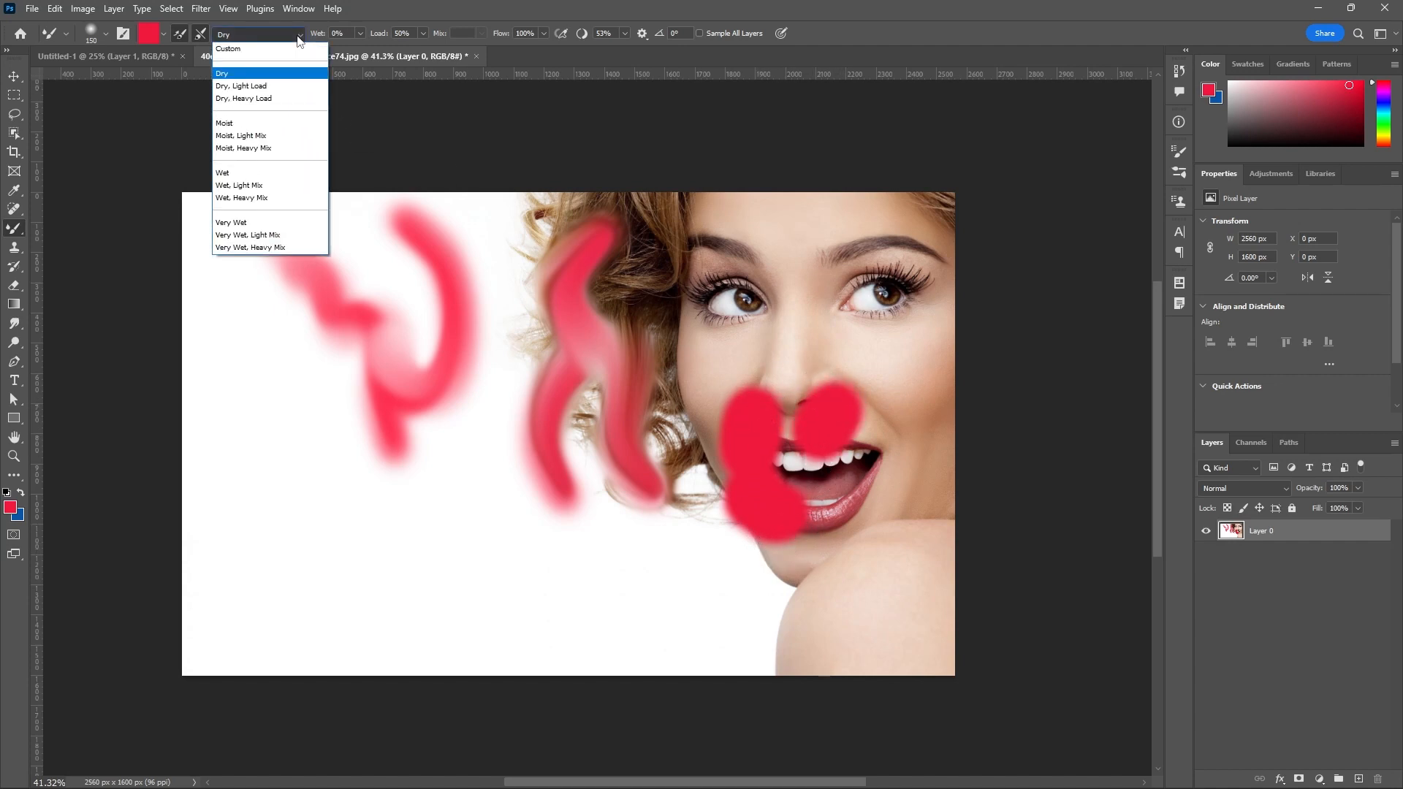
left_click(275, 86)
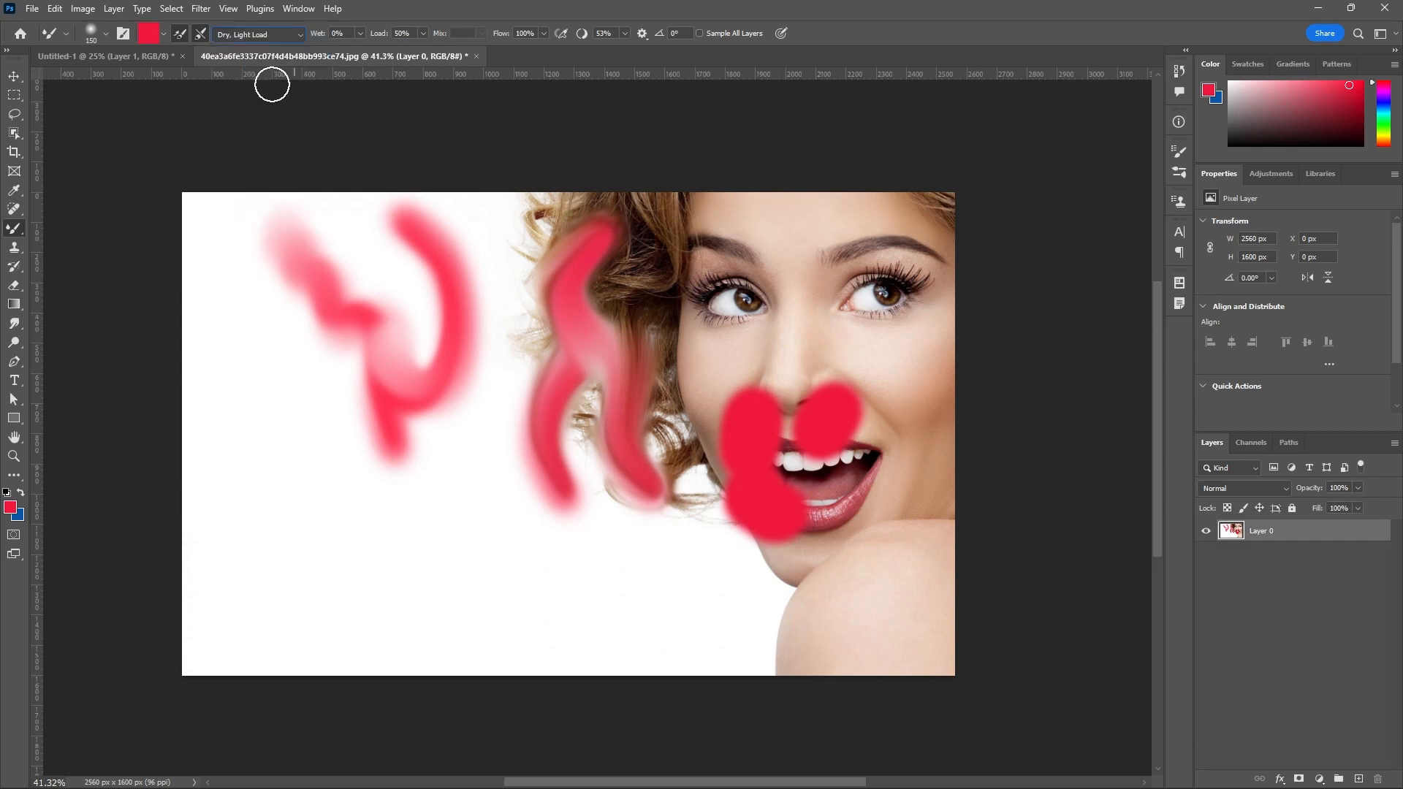
mouse_move(683, 274)
left_mouse_down()
mouse_move(730, 273)
mouse_move(733, 298)
left_mouse_up()
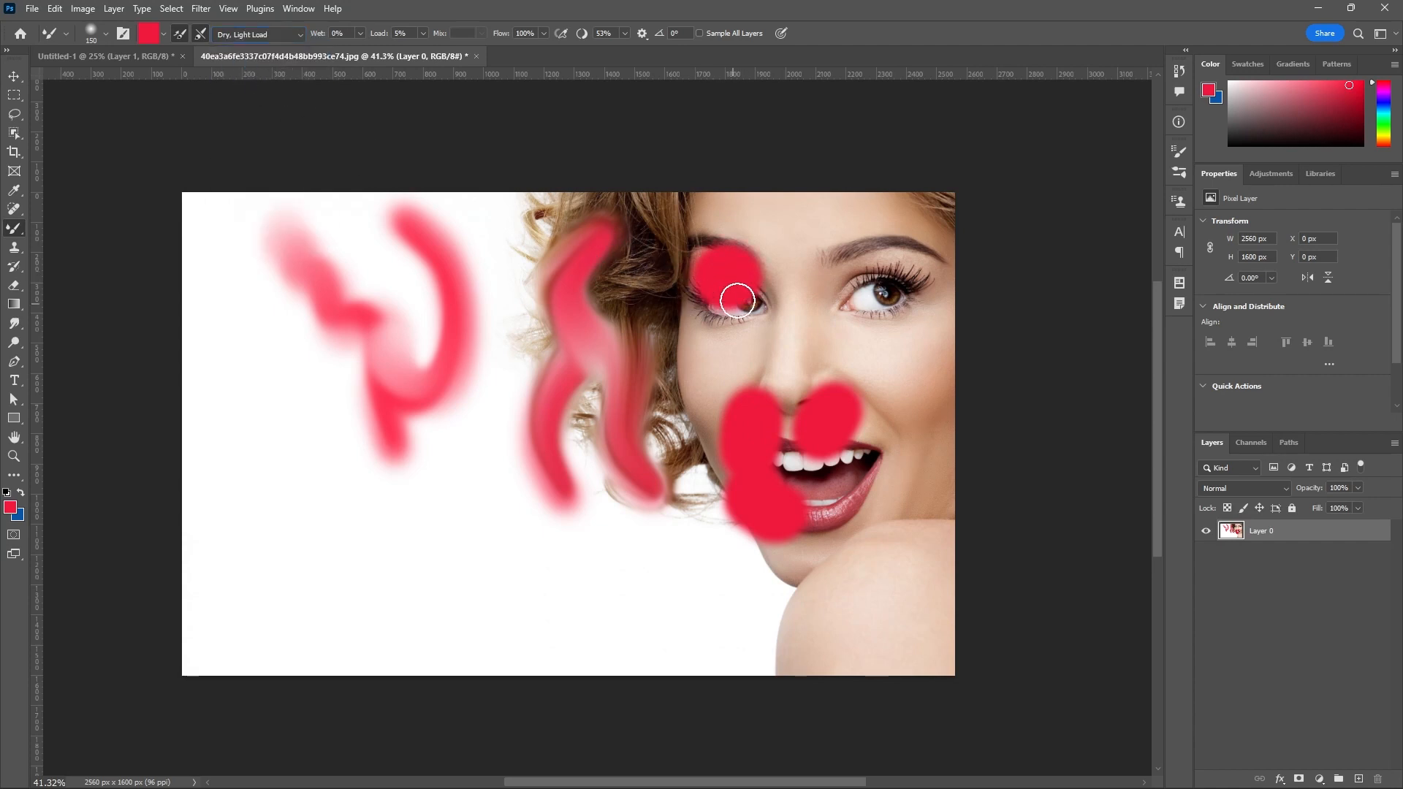
left_click_drag(695, 226, 720, 263)
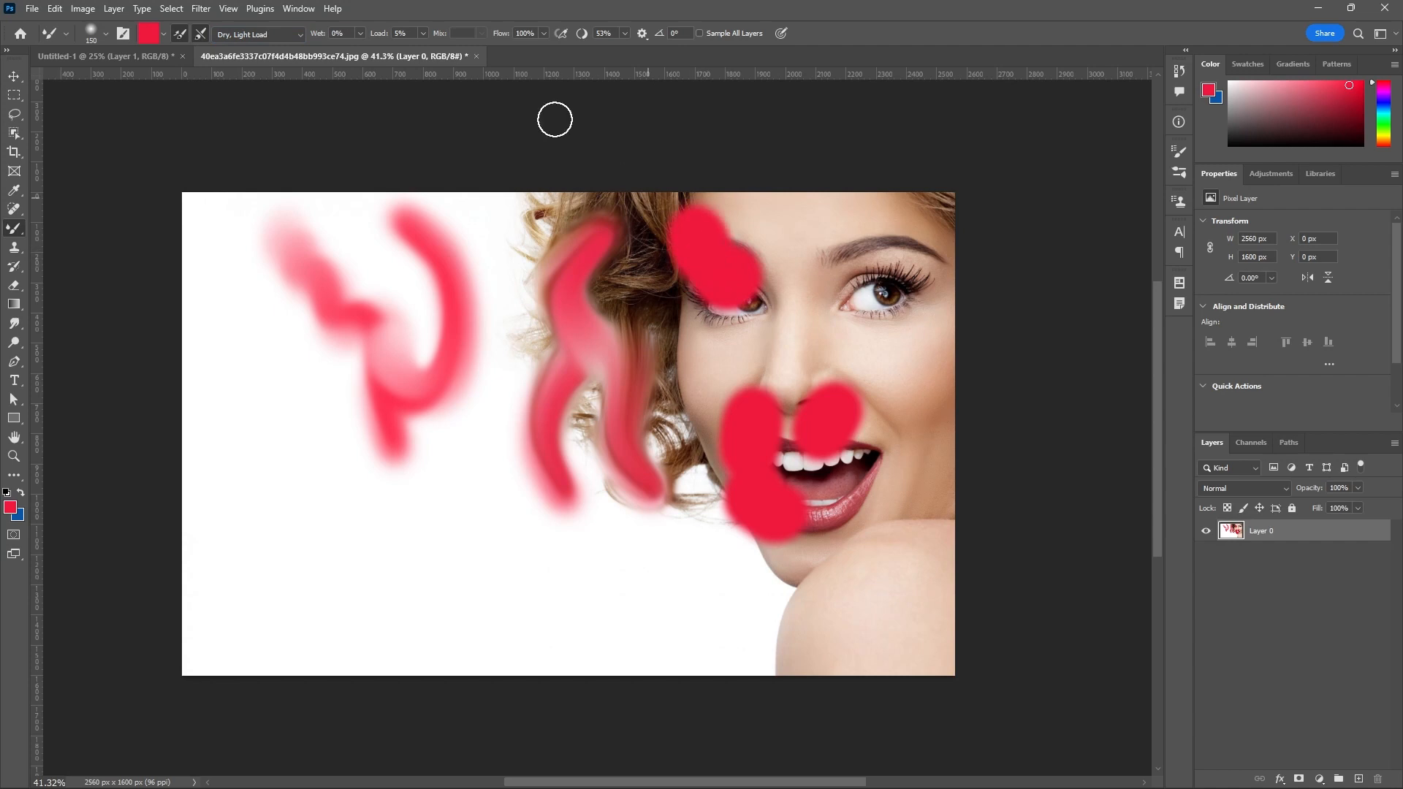
Choose the Dry, Heavy Load blending preset and paint a red stroke across the upper forehead.
left_click(300, 37)
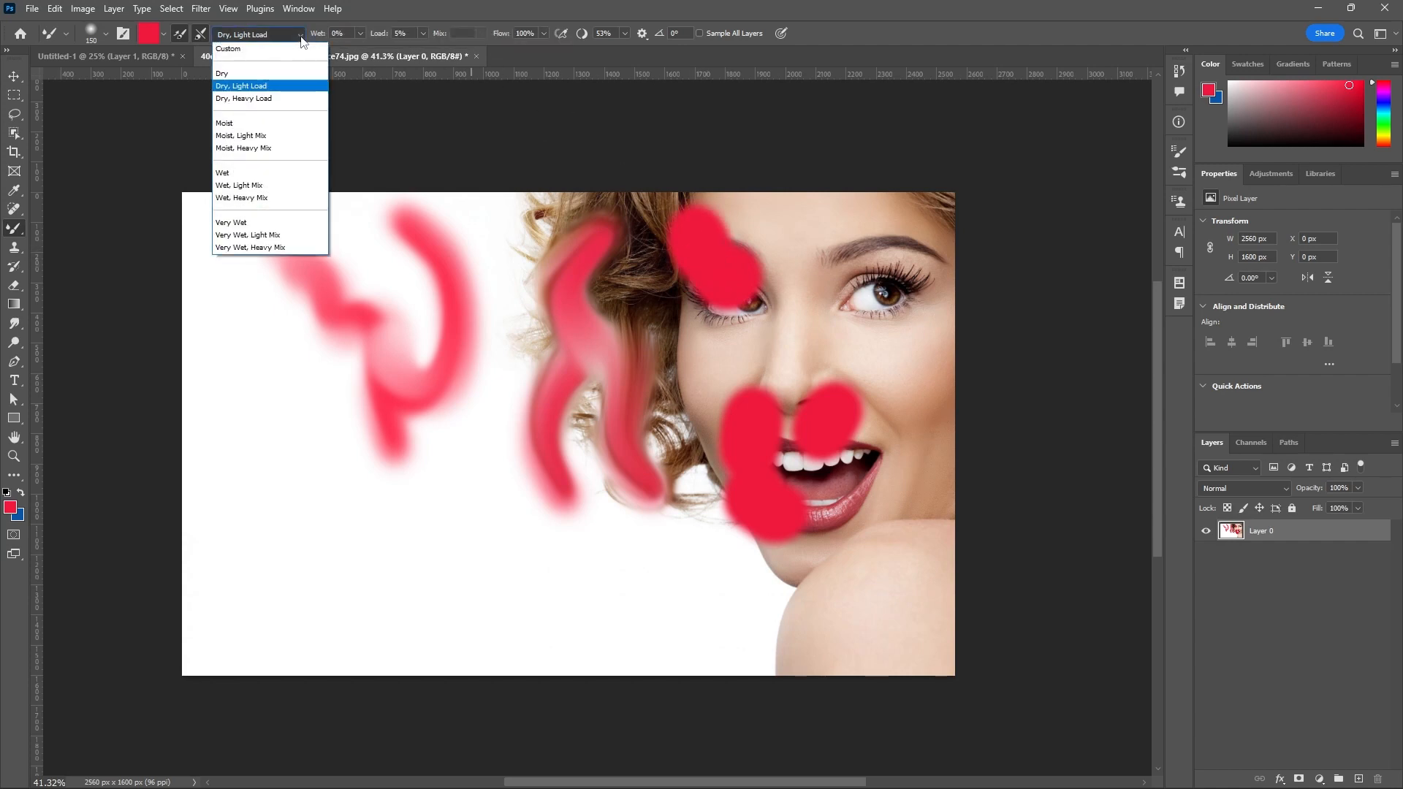
left_click(278, 98)
mouse_move(715, 214)
left_mouse_down()
mouse_move(766, 205)
mouse_move(734, 220)
mouse_move(773, 239)
mouse_move(786, 210)
mouse_move(771, 177)
mouse_move(748, 195)
mouse_move(784, 239)
mouse_move(812, 212)
left_mouse_up()
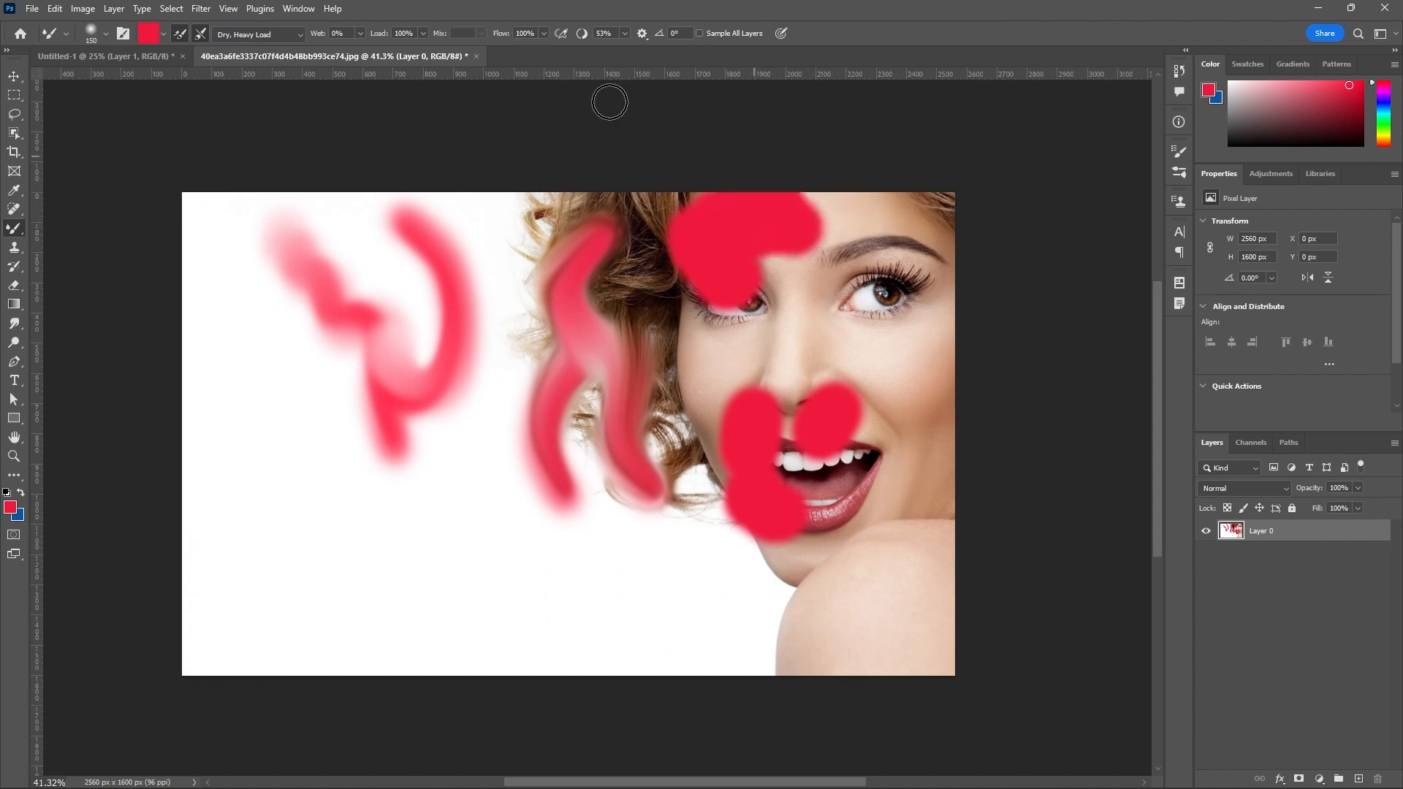
Choose the Moist blending preset and paint a soft red stroke over the eyebrow nearest the photo's edge.
left_click(299, 35)
left_click(251, 120)
mouse_move(796, 229)
left_mouse_down()
mouse_move(888, 240)
mouse_move(872, 211)
mouse_move(837, 245)
mouse_move(896, 249)
mouse_move(888, 215)
mouse_move(870, 231)
mouse_move(906, 250)
mouse_move(915, 212)
mouse_move(914, 241)
mouse_move(932, 227)
mouse_move(828, 244)
mouse_move(825, 267)
mouse_move(845, 230)
left_mouse_up()
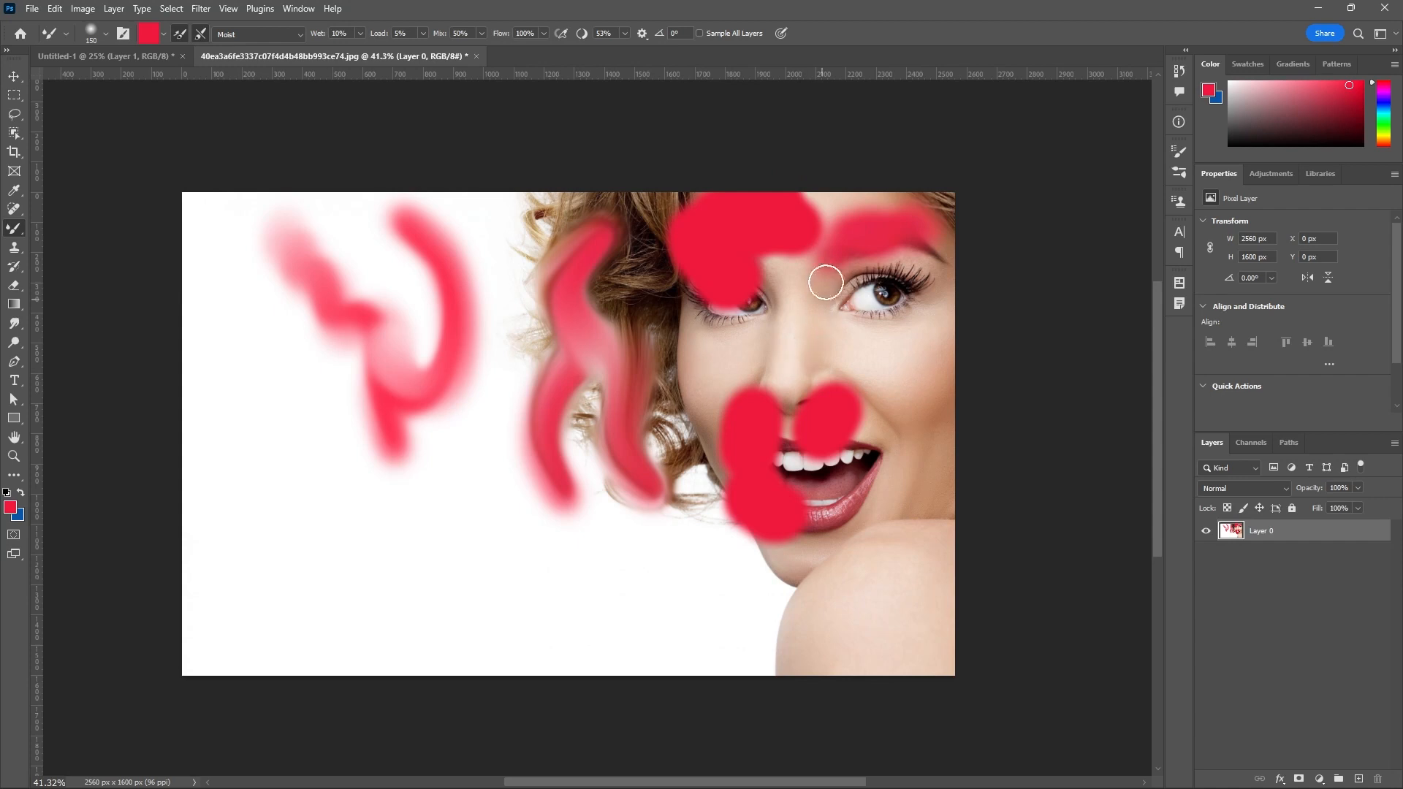
Try the Moist, Heavy Mix preset, switch to Wet, and paint a red stroke from the uncovered eye to the photo's edge.
left_click(301, 35)
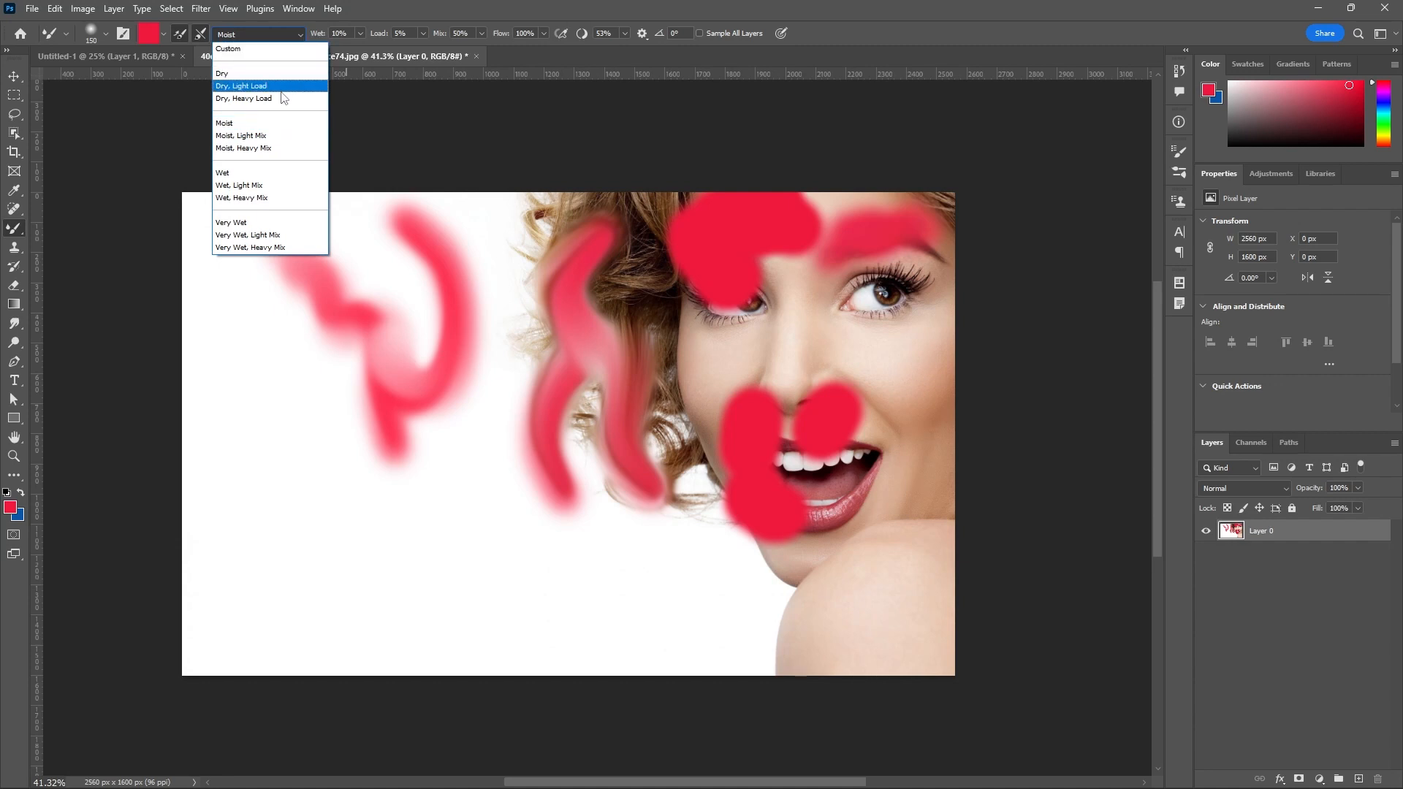
left_click(262, 149)
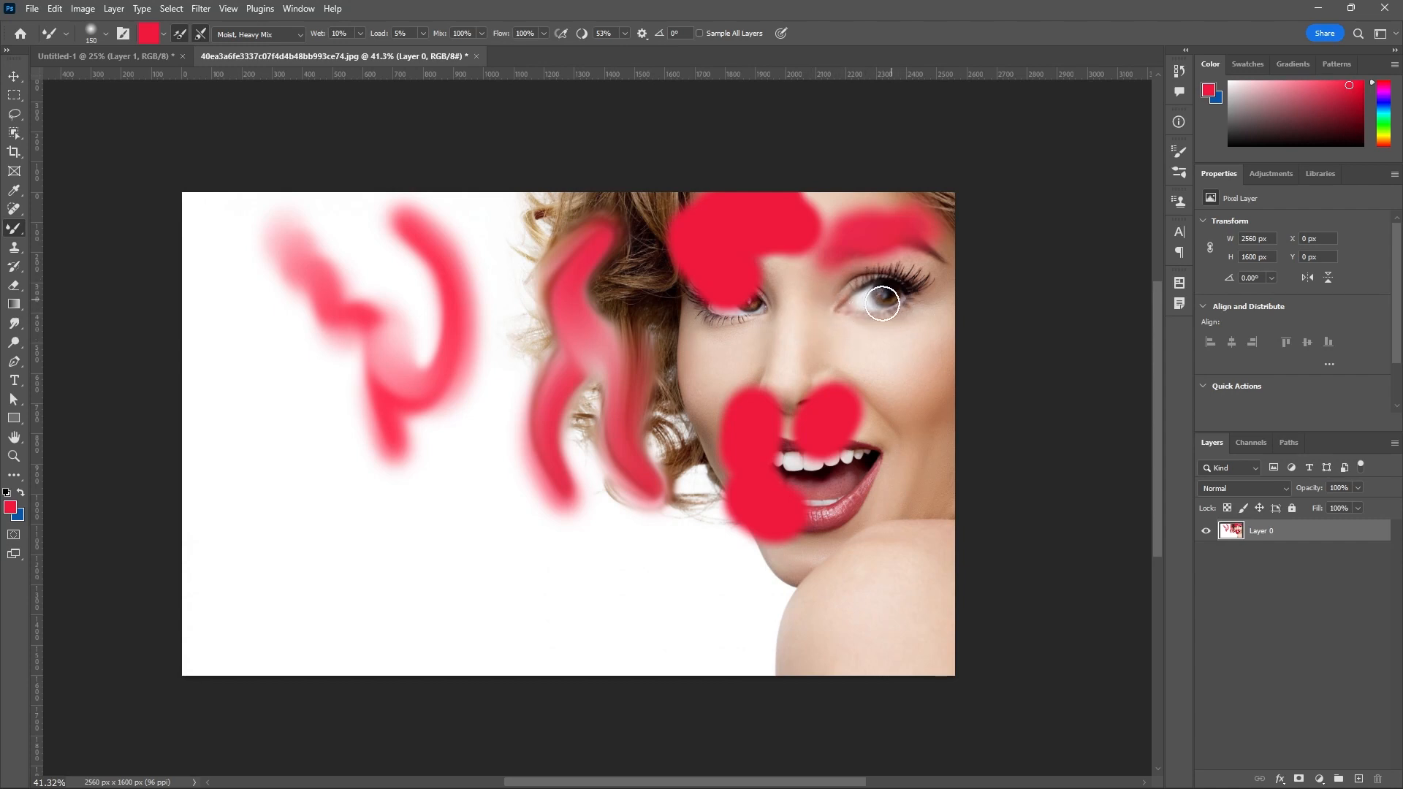
left_click(301, 36)
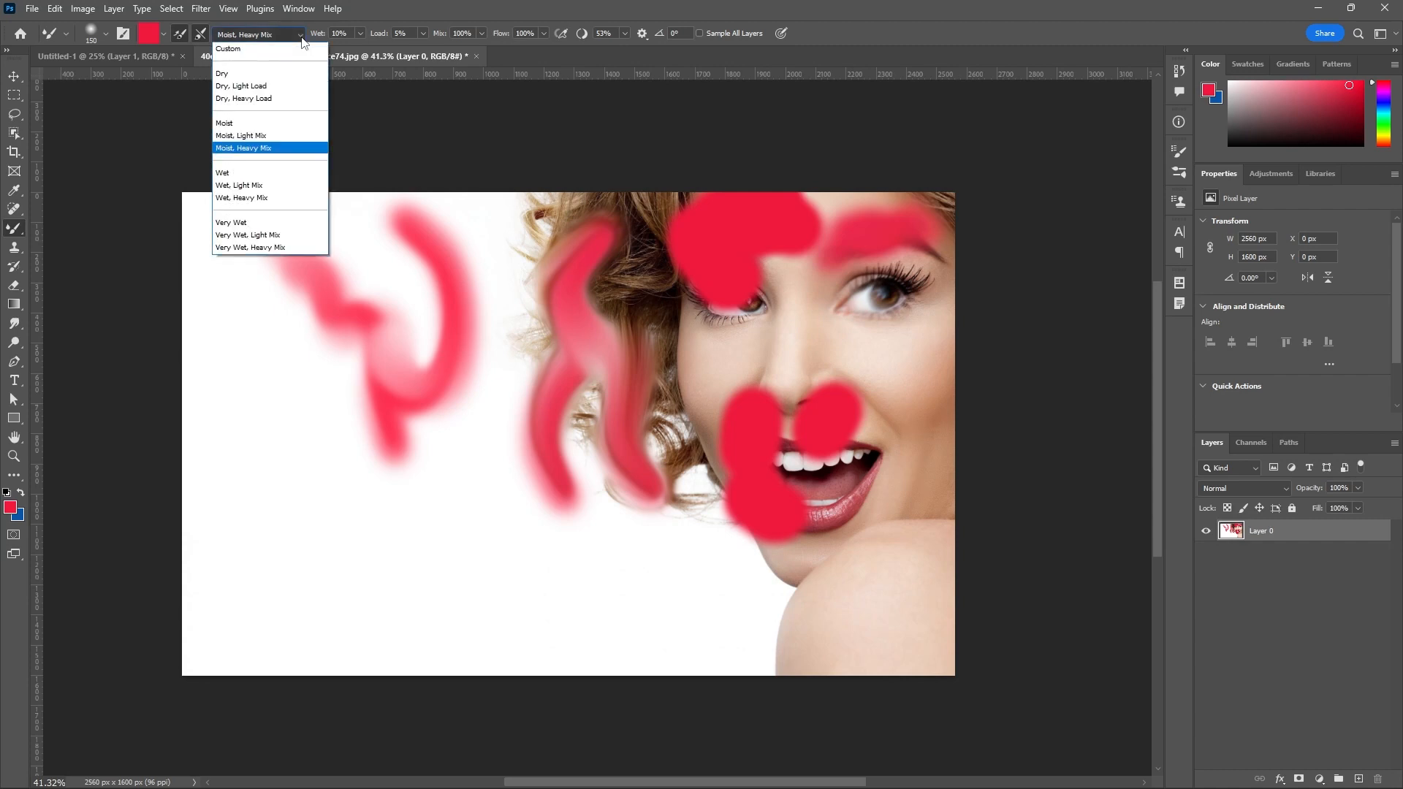
left_click(258, 173)
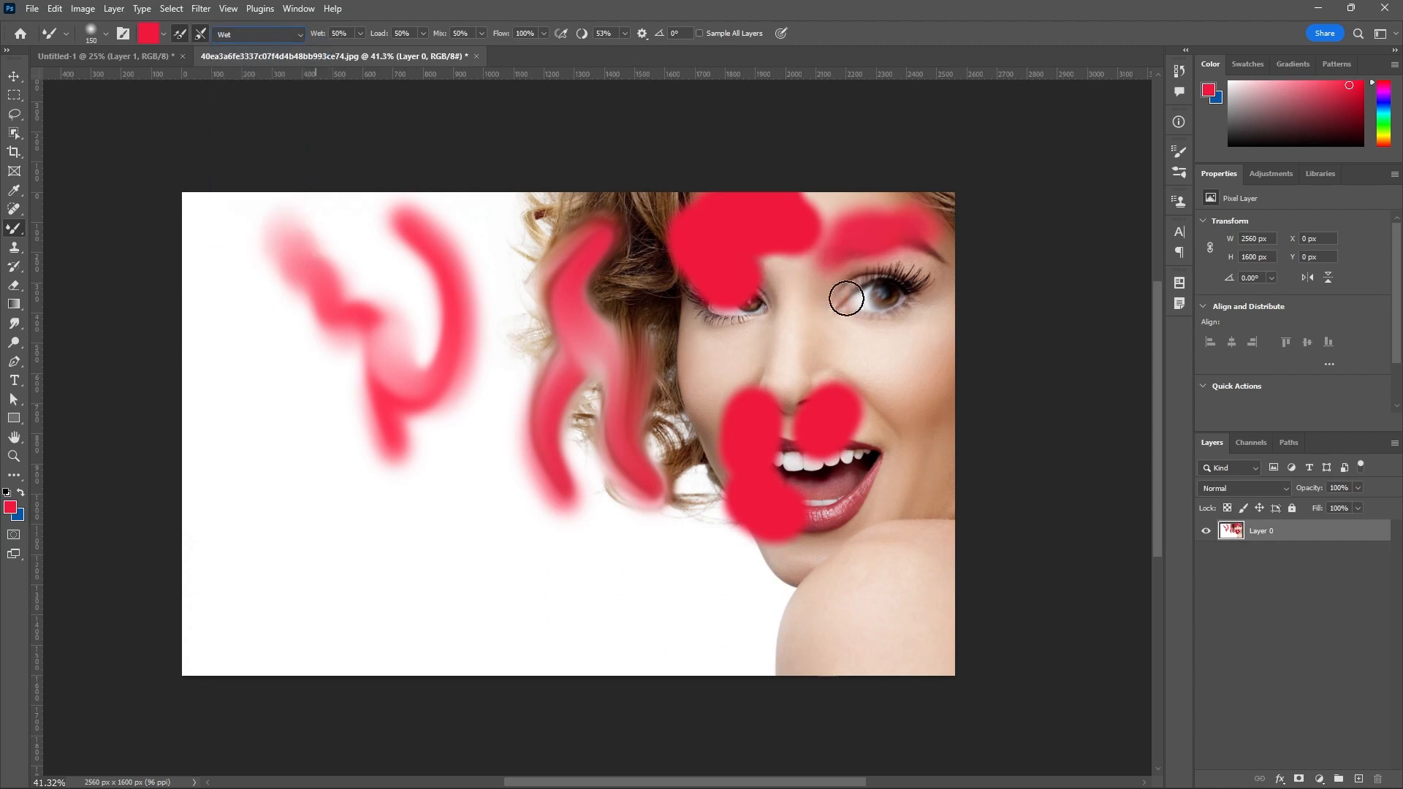
mouse_move(877, 306)
left_mouse_down()
mouse_move(922, 308)
mouse_move(927, 275)
mouse_move(941, 301)
mouse_move(958, 298)
mouse_move(963, 245)
left_mouse_up()
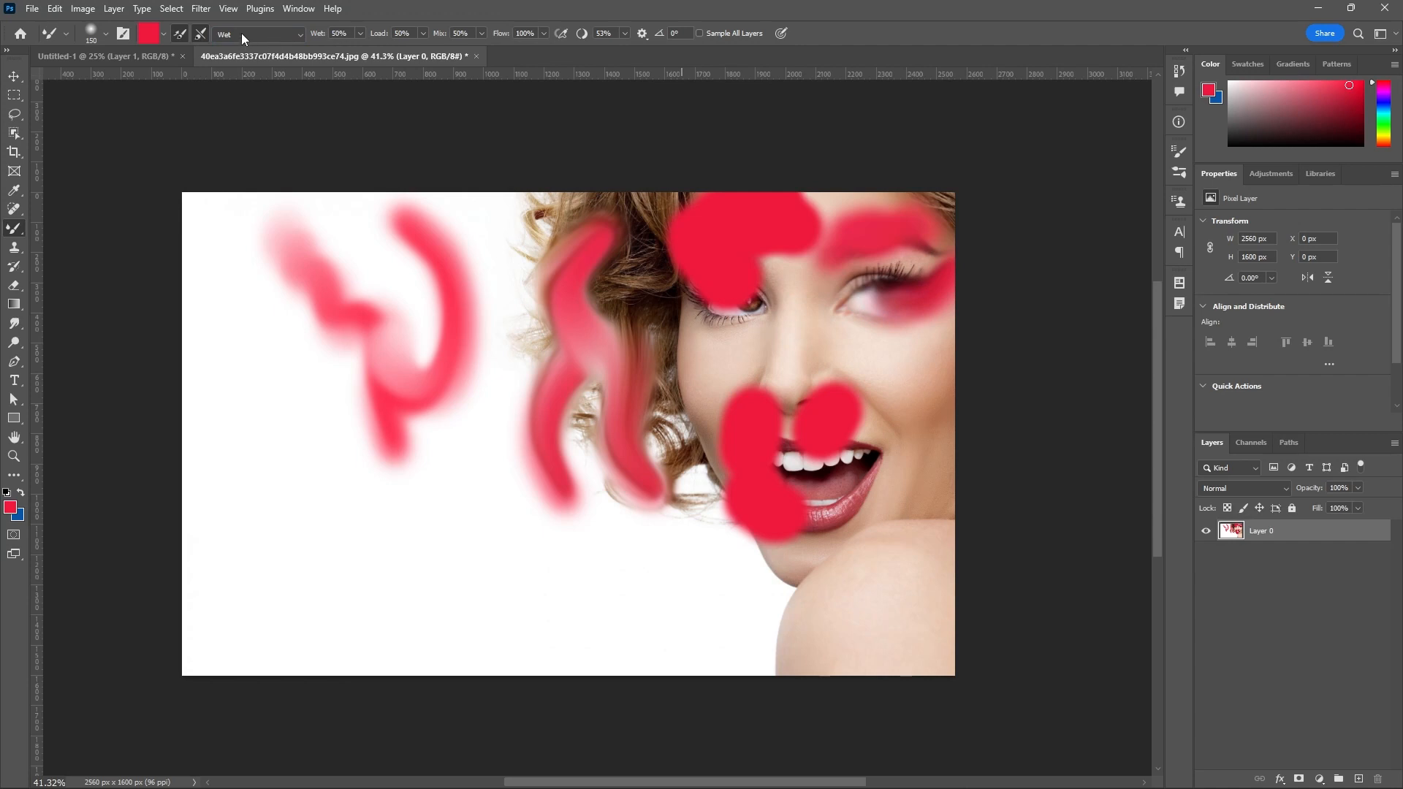
Set the foreground color to turquoise 19efdd and paint strokes from below the outer eye to the nose bridge.
left_click(11, 506)
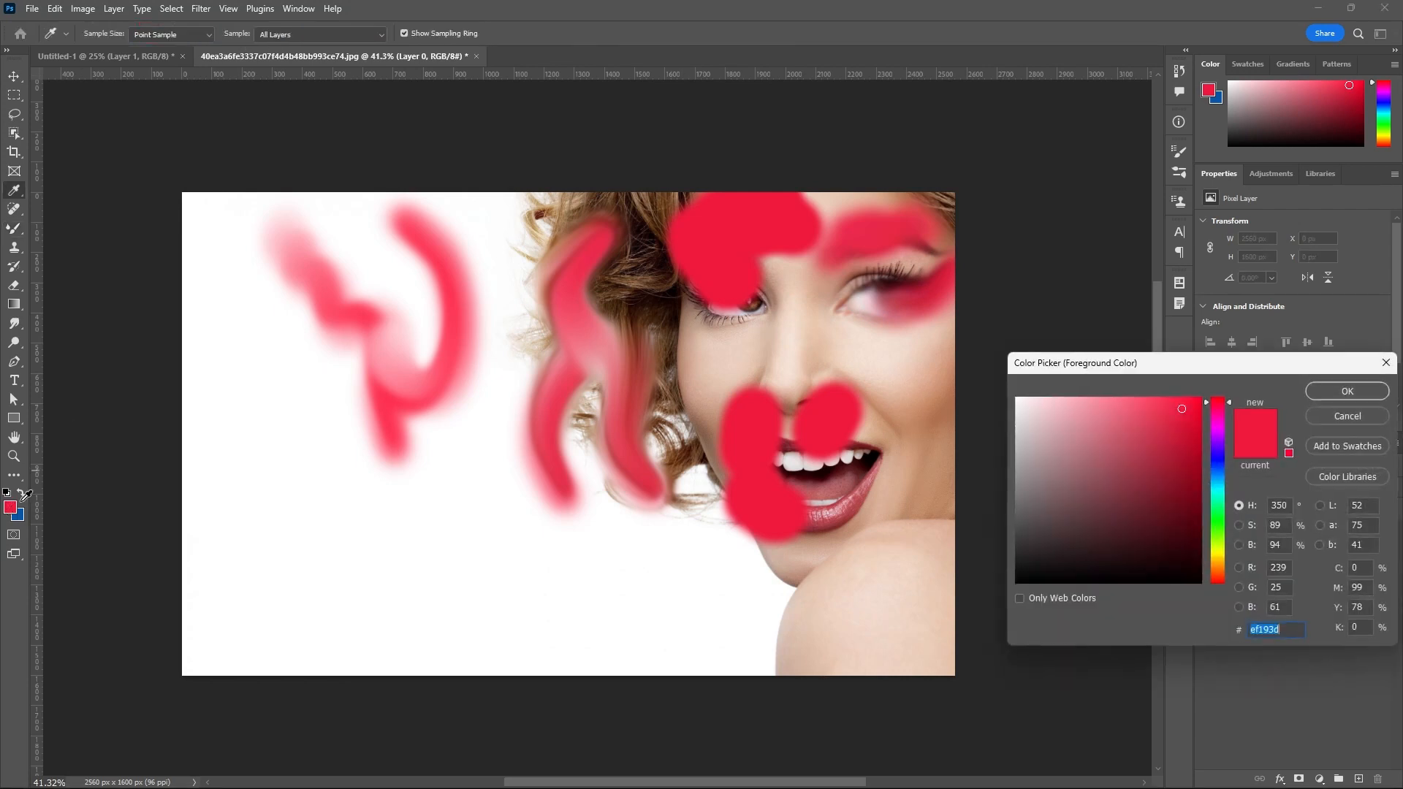
left_click(1218, 493)
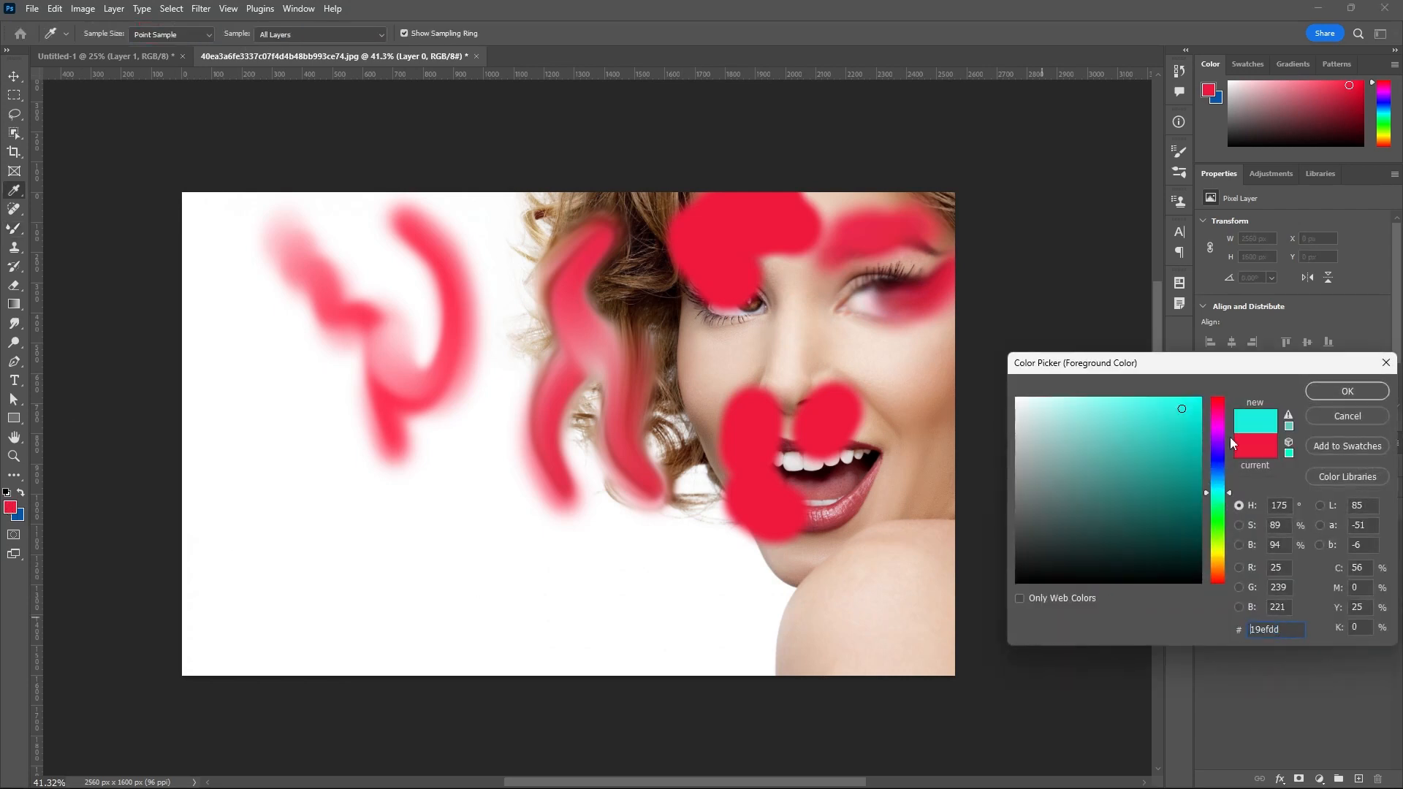
left_click(1318, 392)
mouse_move(861, 307)
left_mouse_down()
mouse_move(863, 347)
mouse_move(886, 326)
left_mouse_up()
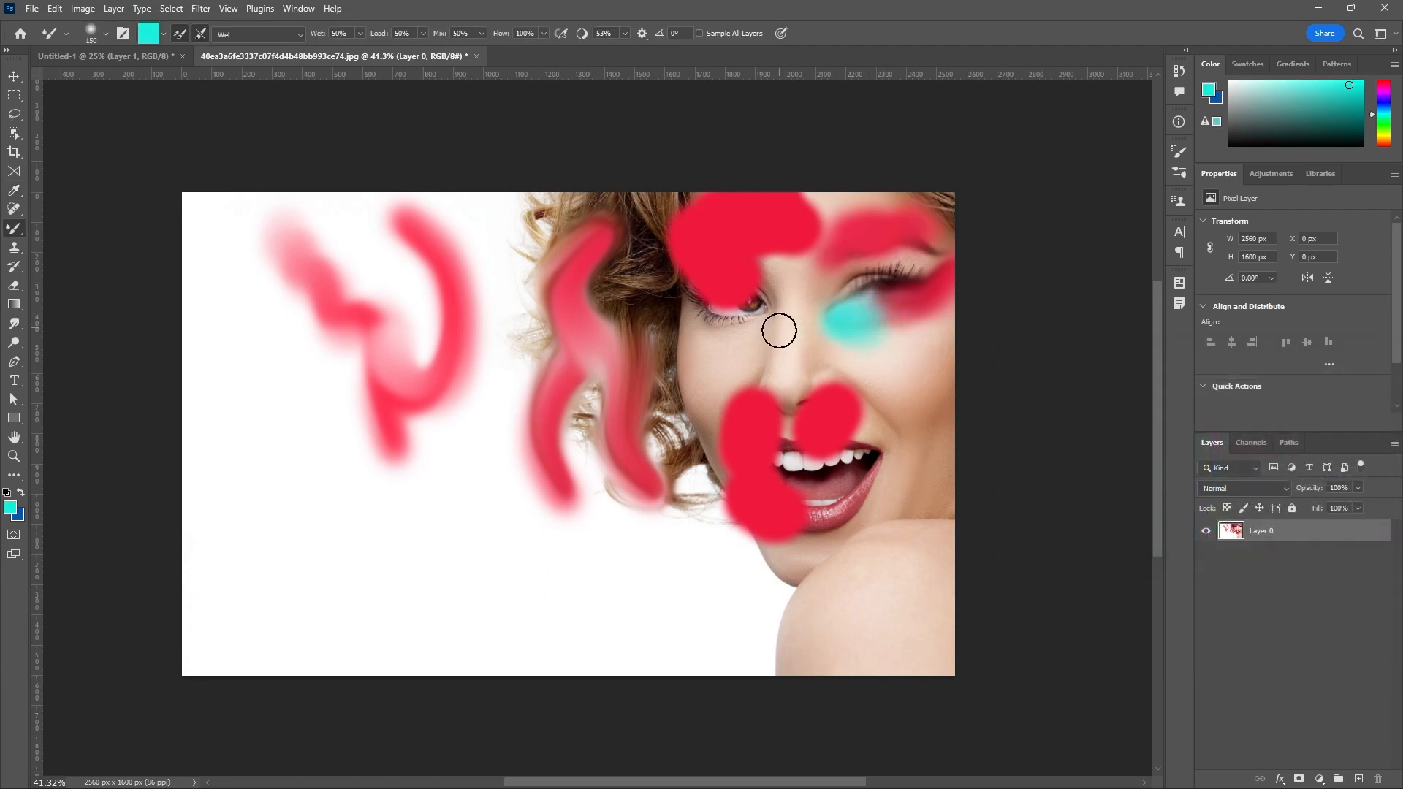
Choose the Wet, Heavy Mix blending preset and smear the red patch below the nose up across the cheek.
left_click(299, 34)
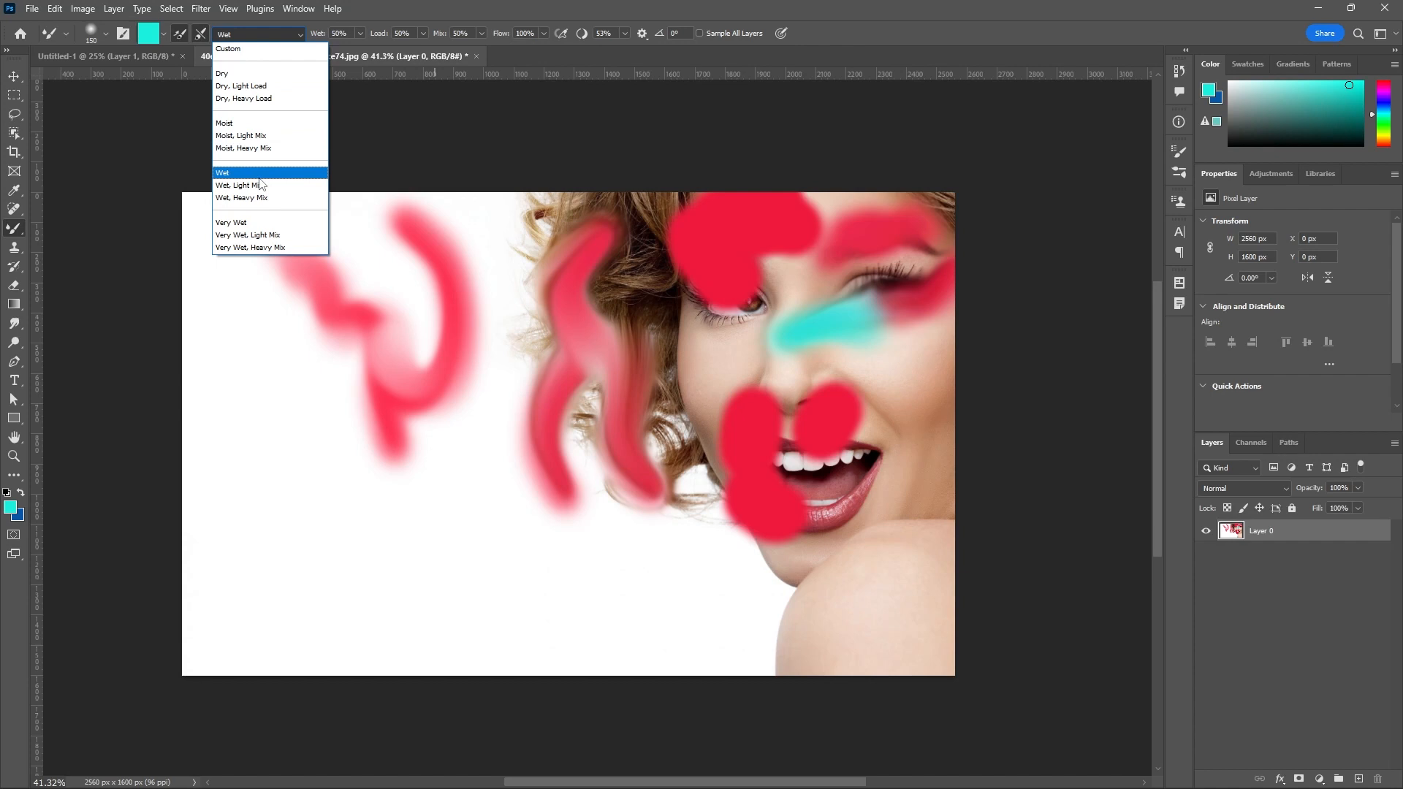
left_click(265, 198)
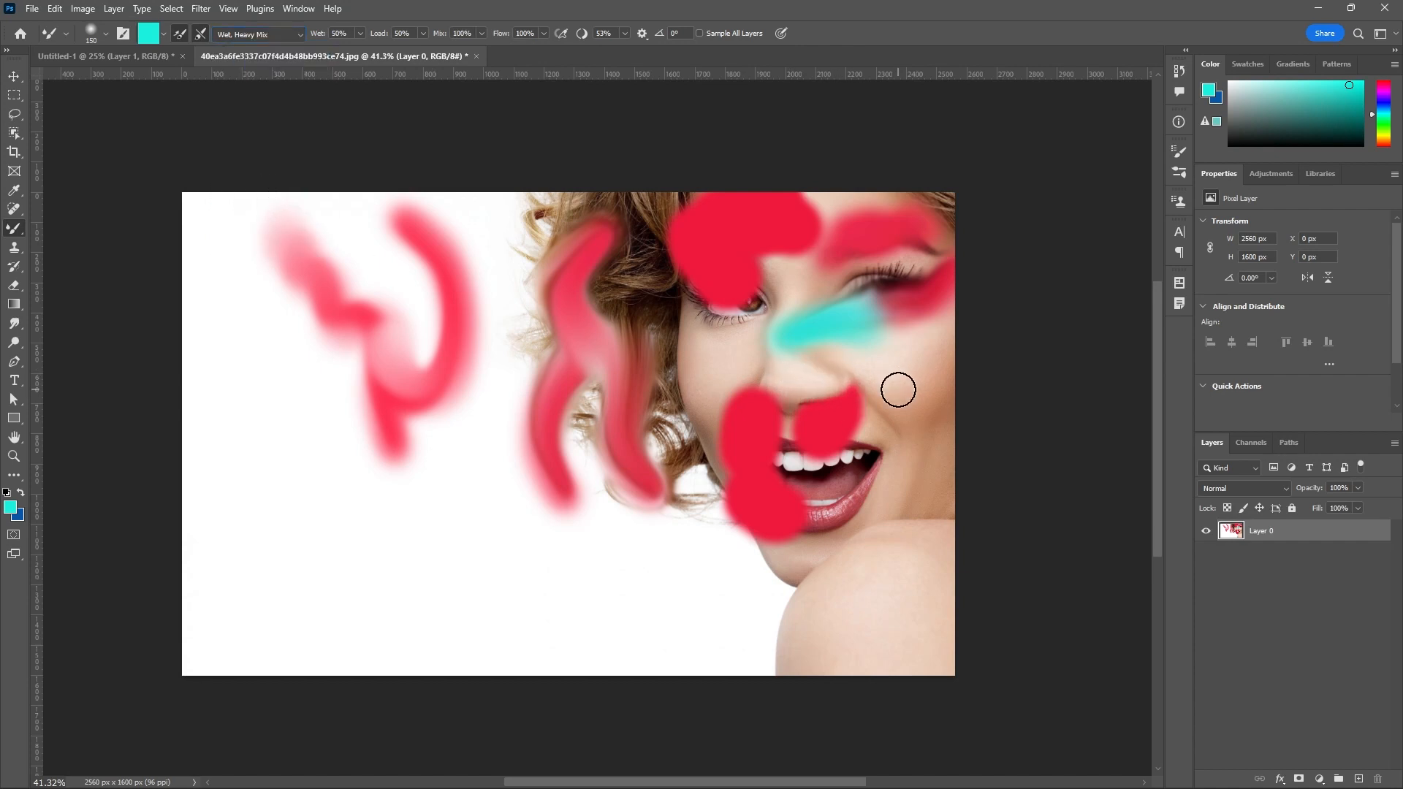
mouse_move(861, 447)
left_mouse_down()
mouse_move(877, 332)
mouse_move(893, 321)
left_mouse_up()
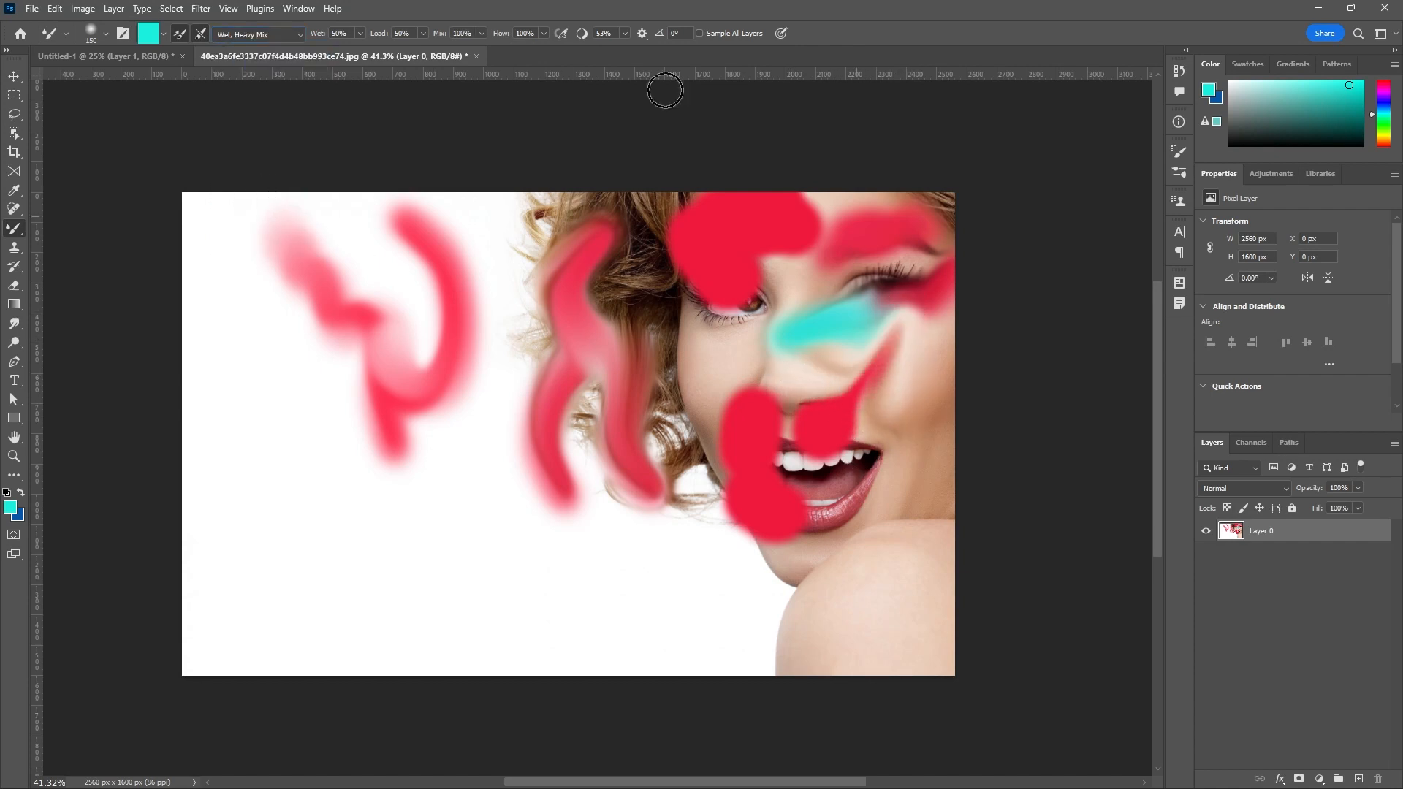
Choose the Very Wet, Light Mix preset and paint turquoise strokes beside the nose bridge and at the open mouth corner.
left_click(296, 36)
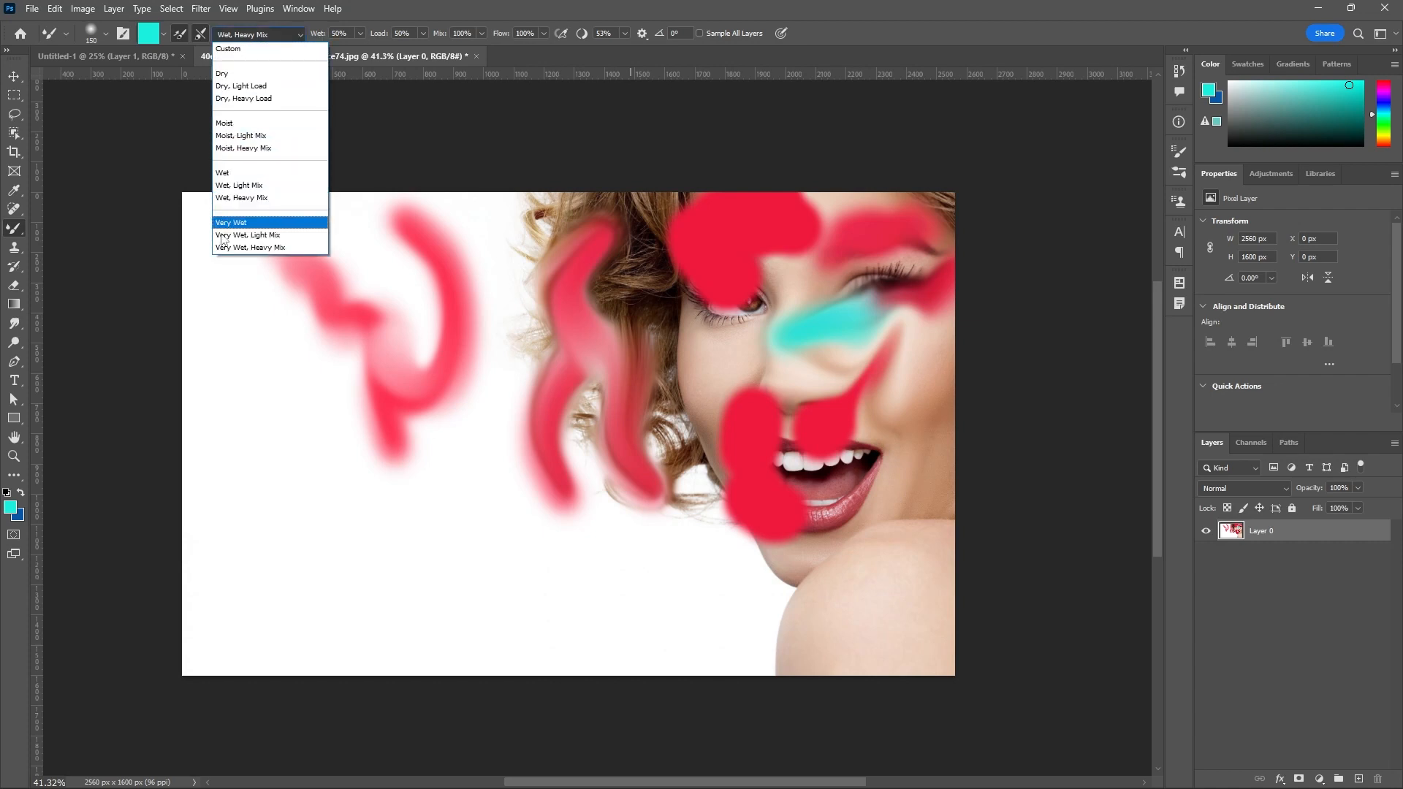
left_click(249, 235)
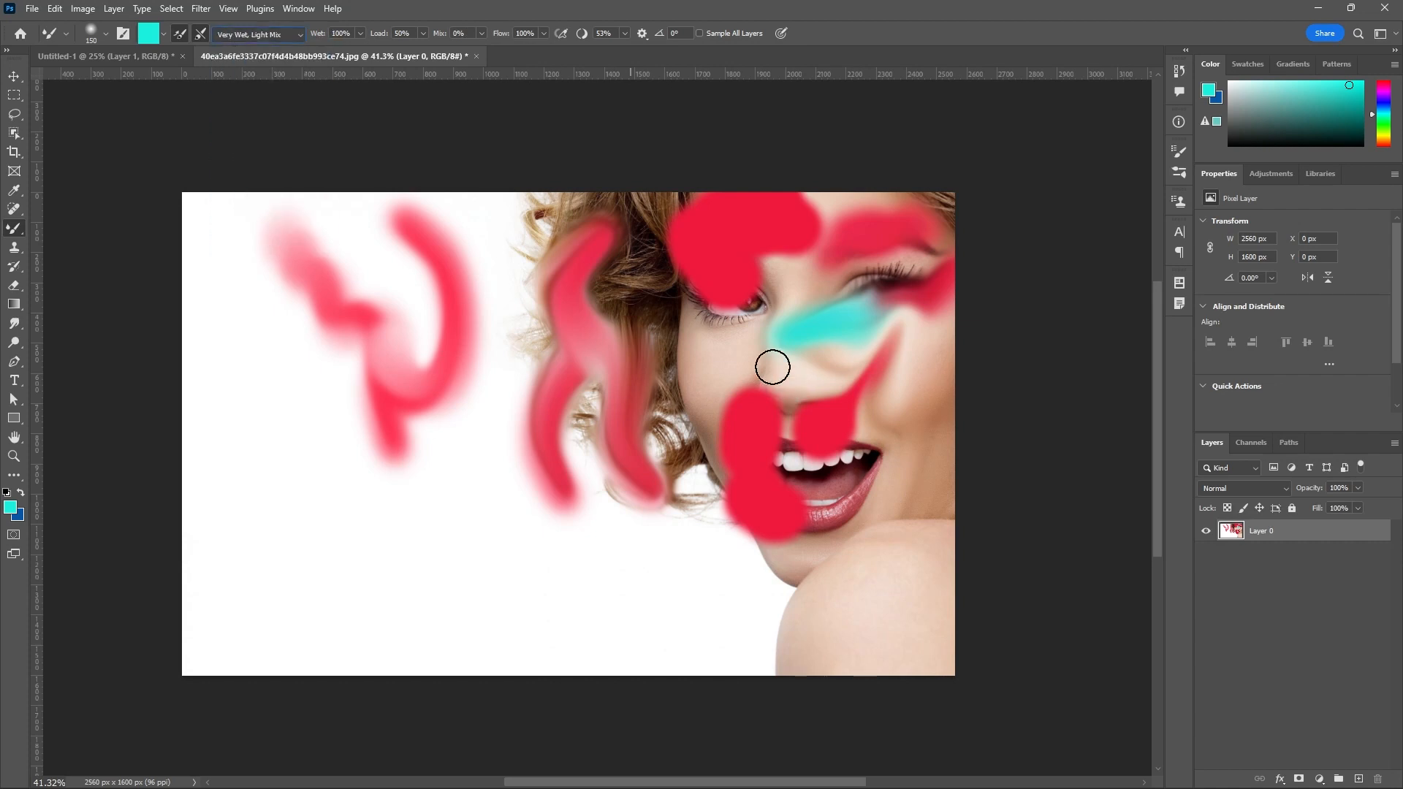
mouse_move(773, 368)
left_mouse_down()
mouse_move(689, 353)
mouse_move(789, 326)
mouse_move(761, 297)
mouse_move(781, 269)
left_mouse_up()
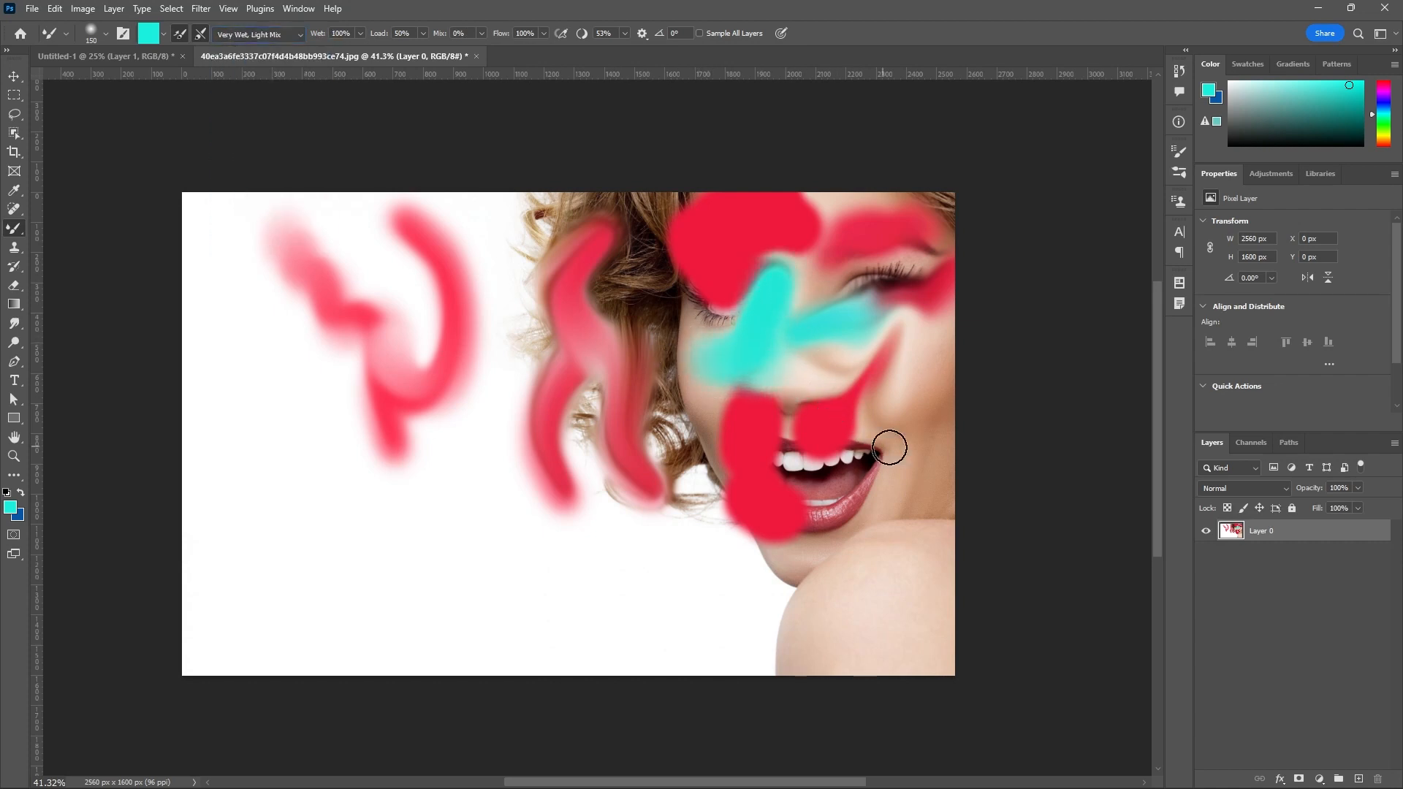
mouse_move(890, 448)
left_mouse_down()
mouse_move(871, 475)
mouse_move(880, 443)
left_mouse_up()
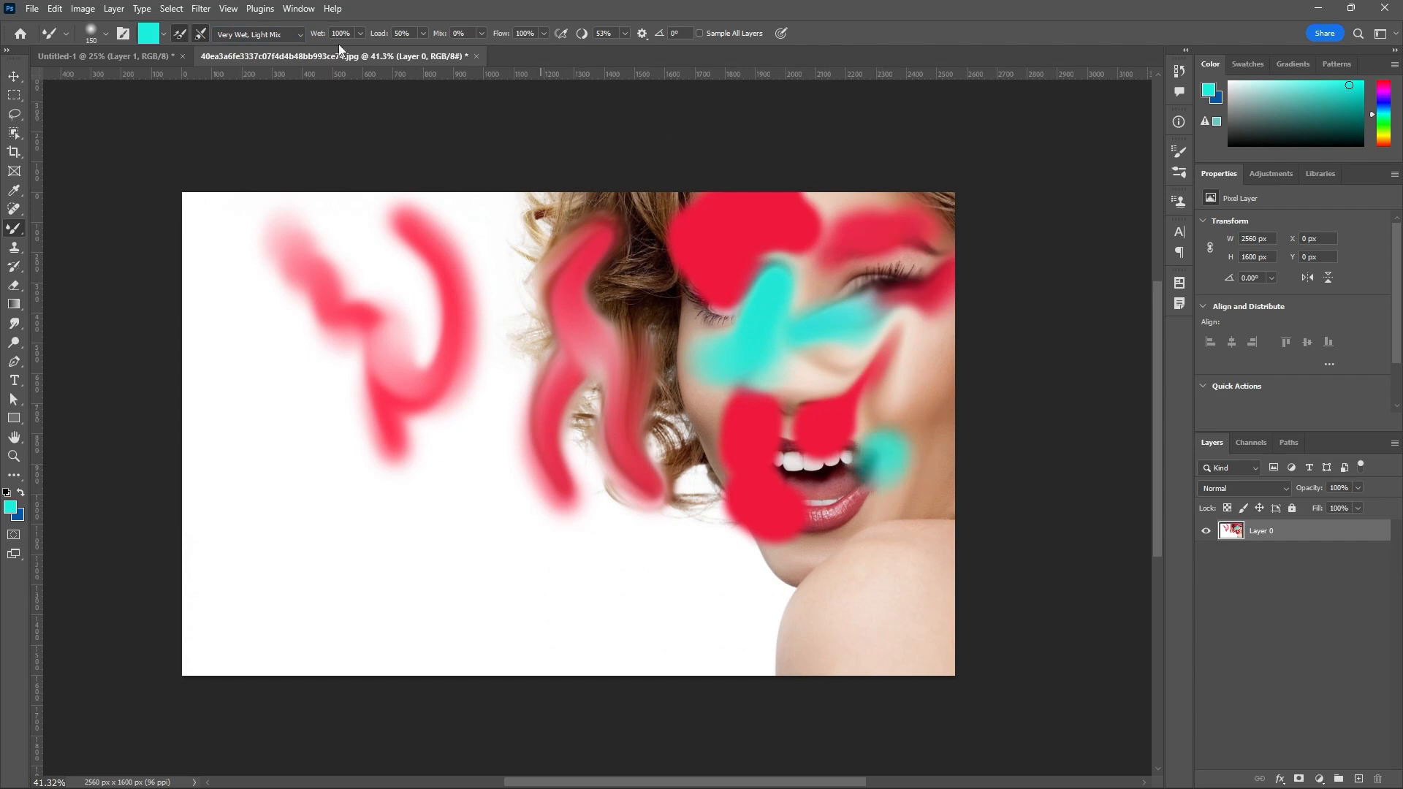
Switch to the Custom preset, set Wet to 48%, and paint two turquoise strokes over the red forehead and eye area.
left_click(296, 36)
left_click(279, 46)
left_click(360, 35)
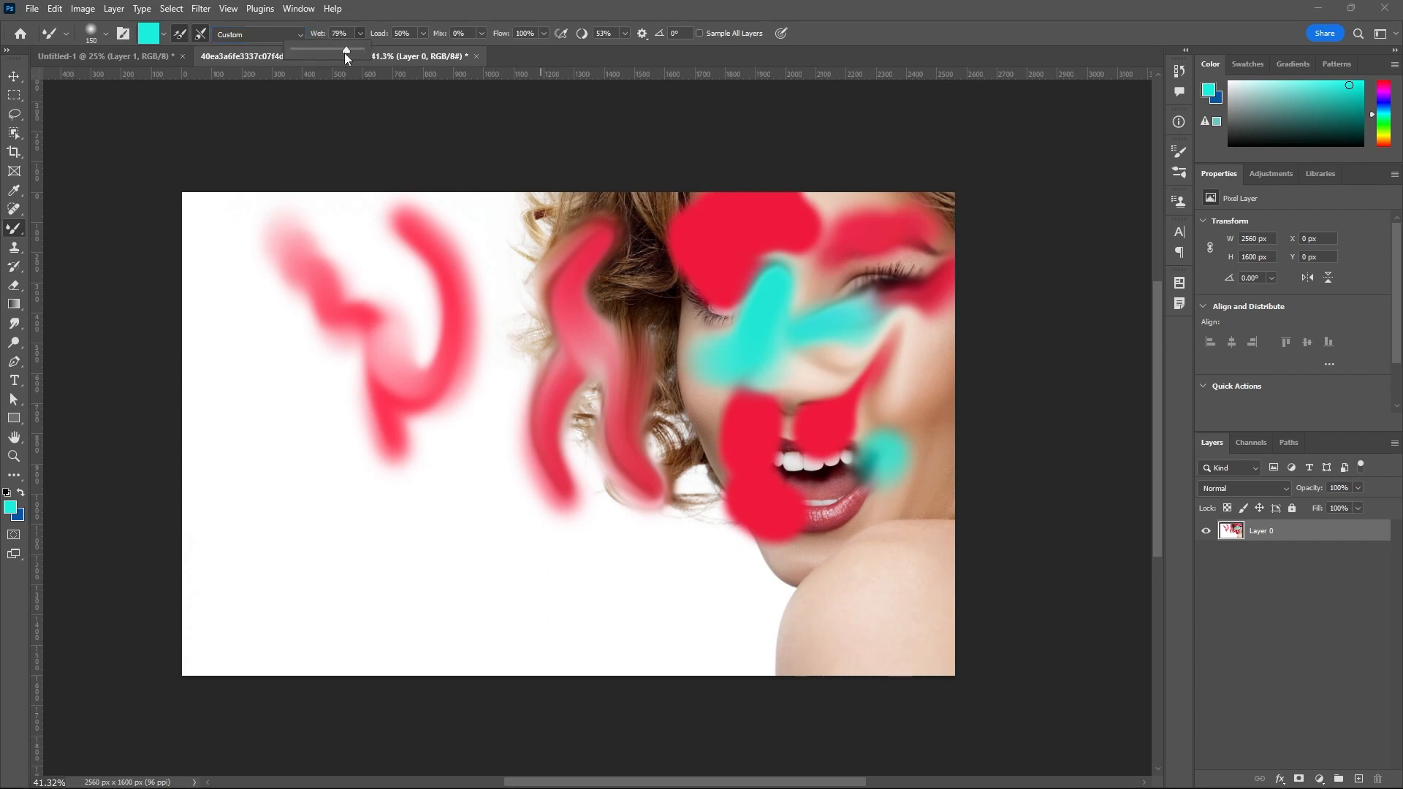
left_click_drag(331, 56, 326, 58)
mouse_move(705, 258)
left_mouse_down()
mouse_move(749, 338)
mouse_move(698, 305)
mouse_move(744, 345)
left_mouse_up()
mouse_move(772, 236)
left_mouse_down()
mouse_move(841, 247)
mouse_move(840, 183)
left_mouse_up()
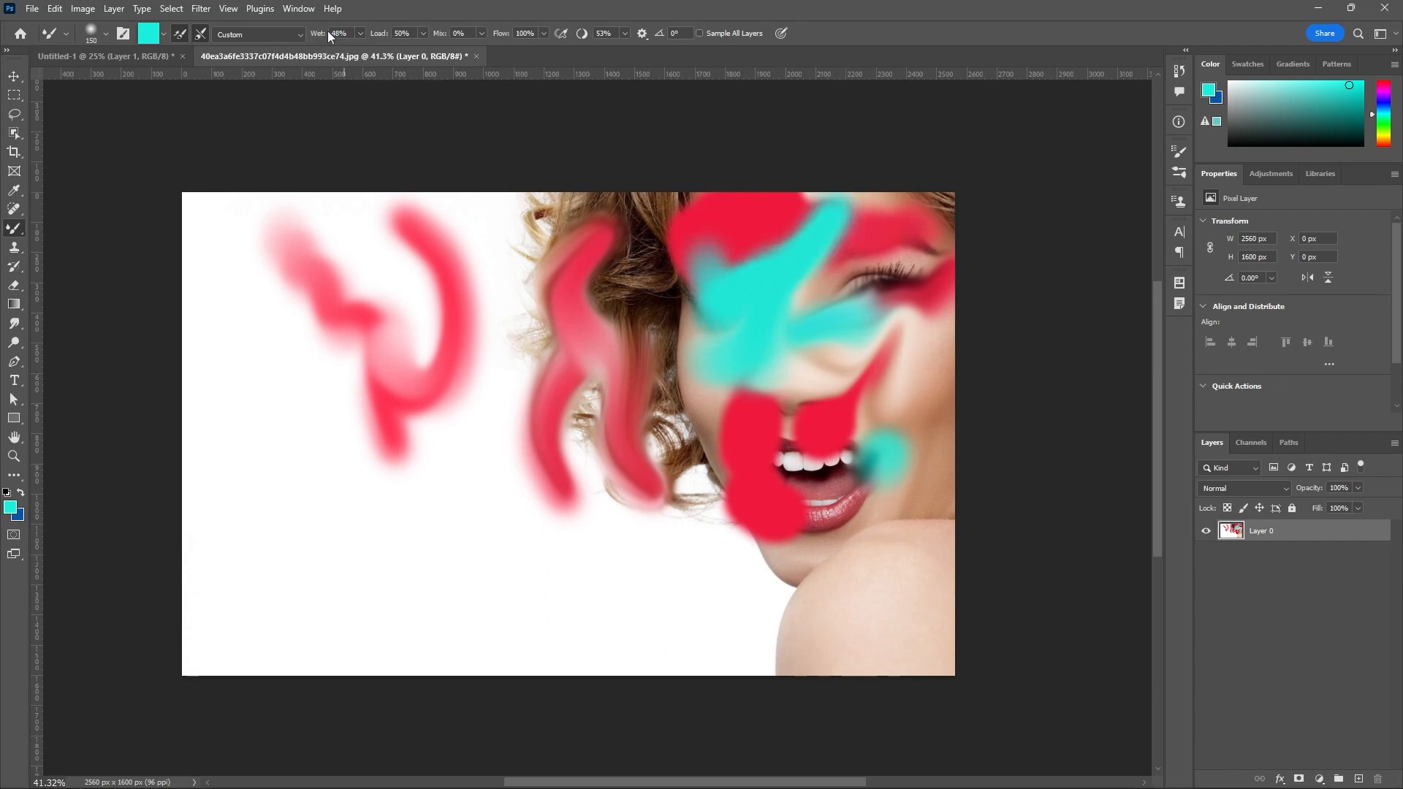
Set Wet to 7% and paint a curved turquoise stroke from the cheek under the nose up toward the eye.
left_click(360, 34)
left_click_drag(334, 50, 329, 50)
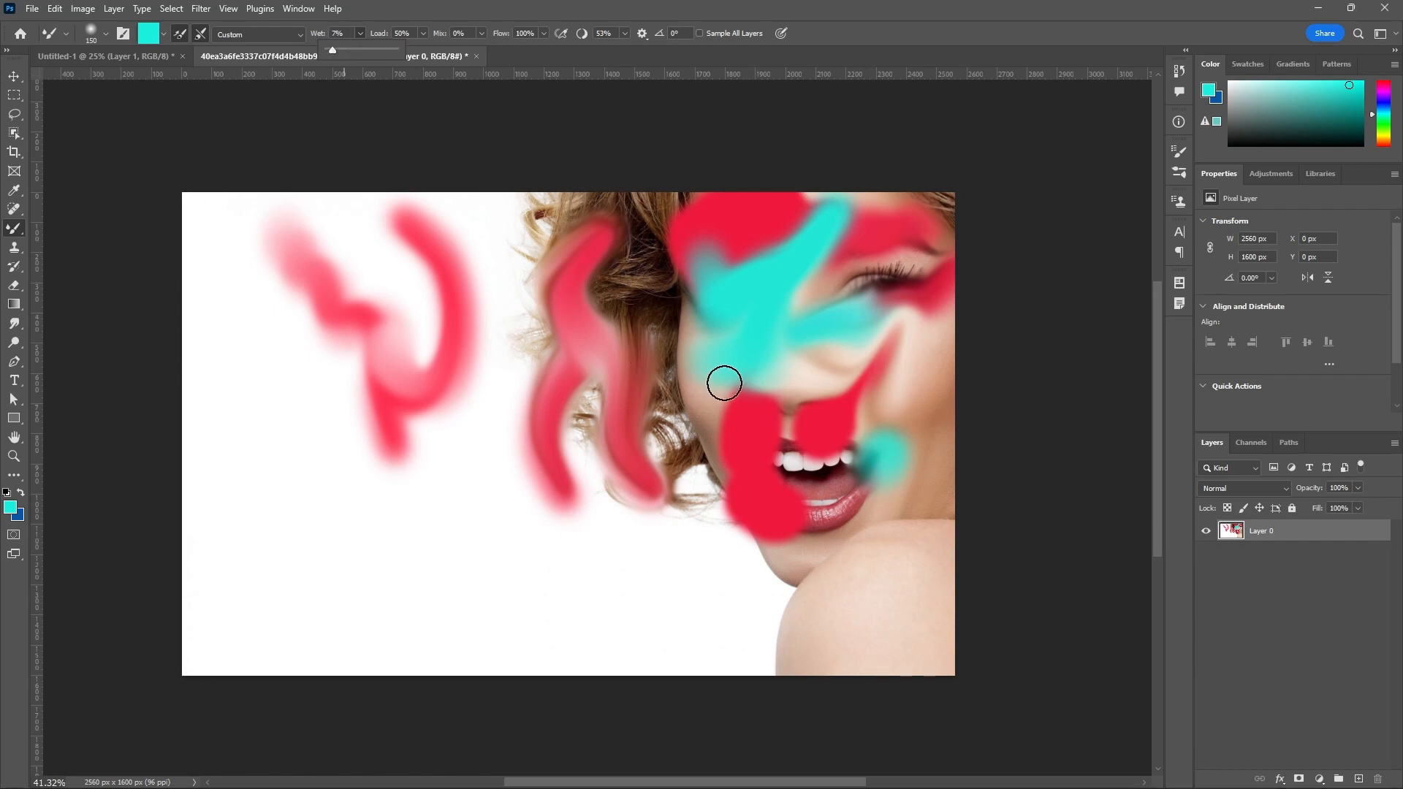
mouse_move(723, 379)
left_mouse_down()
mouse_move(713, 456)
mouse_move(770, 410)
mouse_move(820, 400)
mouse_move(828, 321)
mouse_move(804, 289)
left_mouse_up()
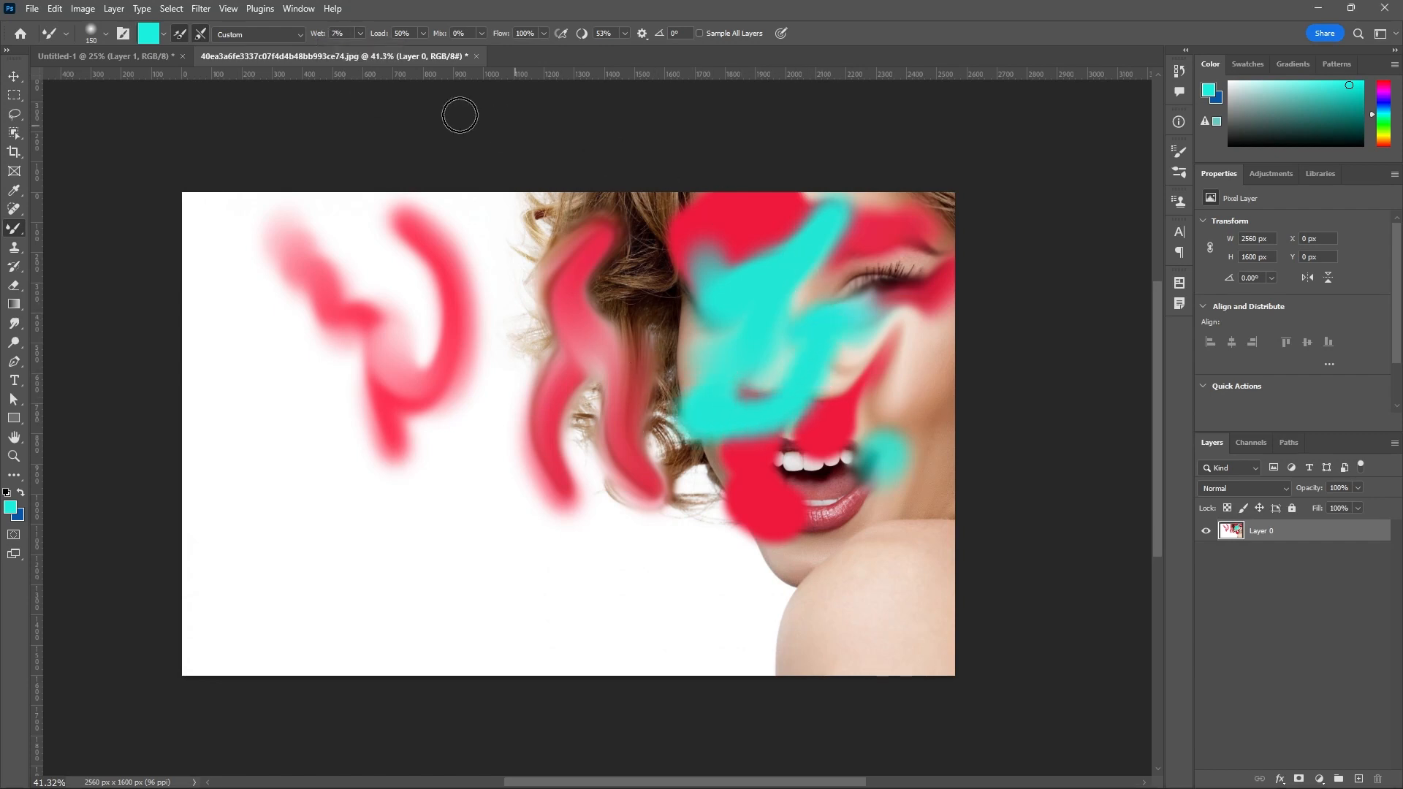
Set Wet and Load to 100% and paint an arched turquoise stroke across the upper curls.
left_click(360, 34)
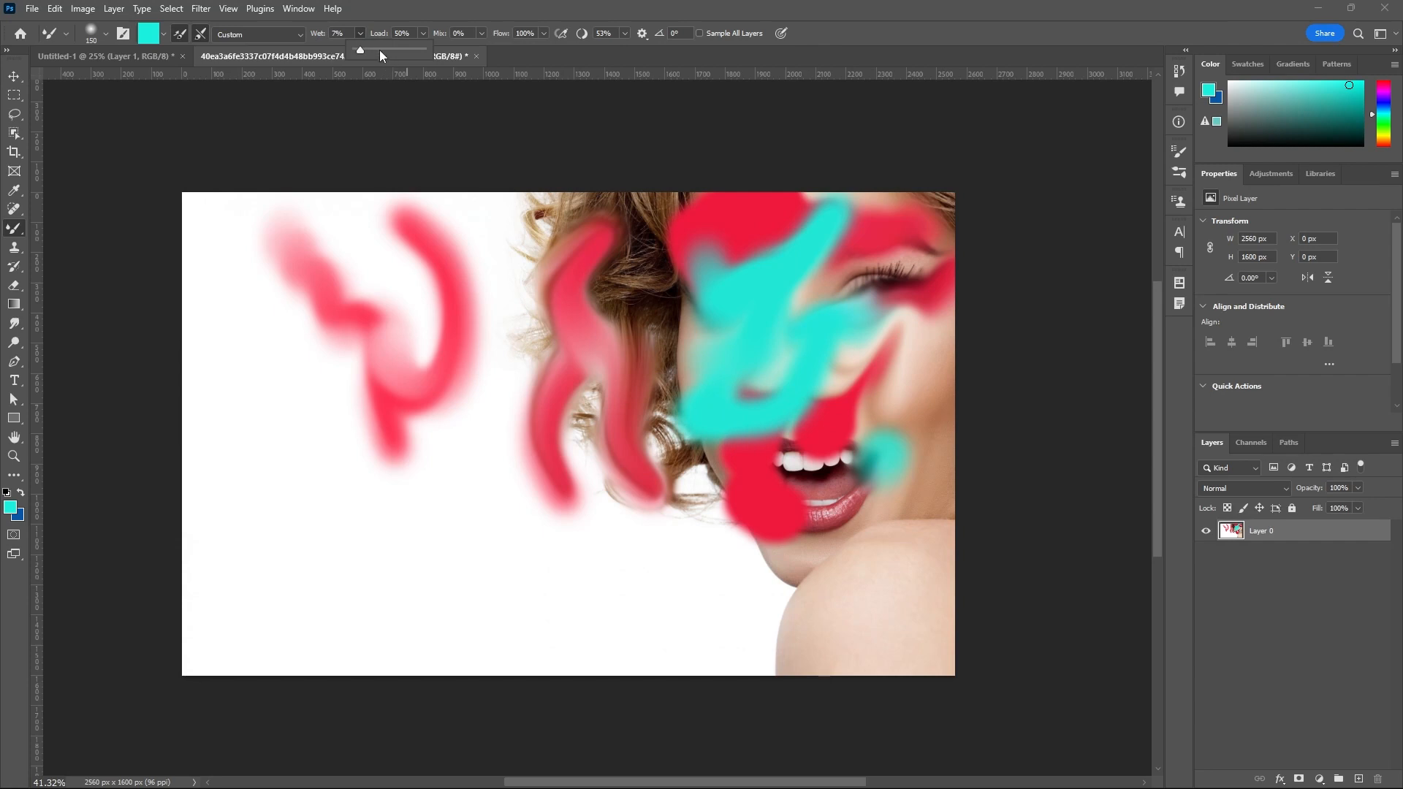
left_click_drag(363, 49, 426, 61)
left_click(422, 34)
left_click_drag(424, 54, 498, 60)
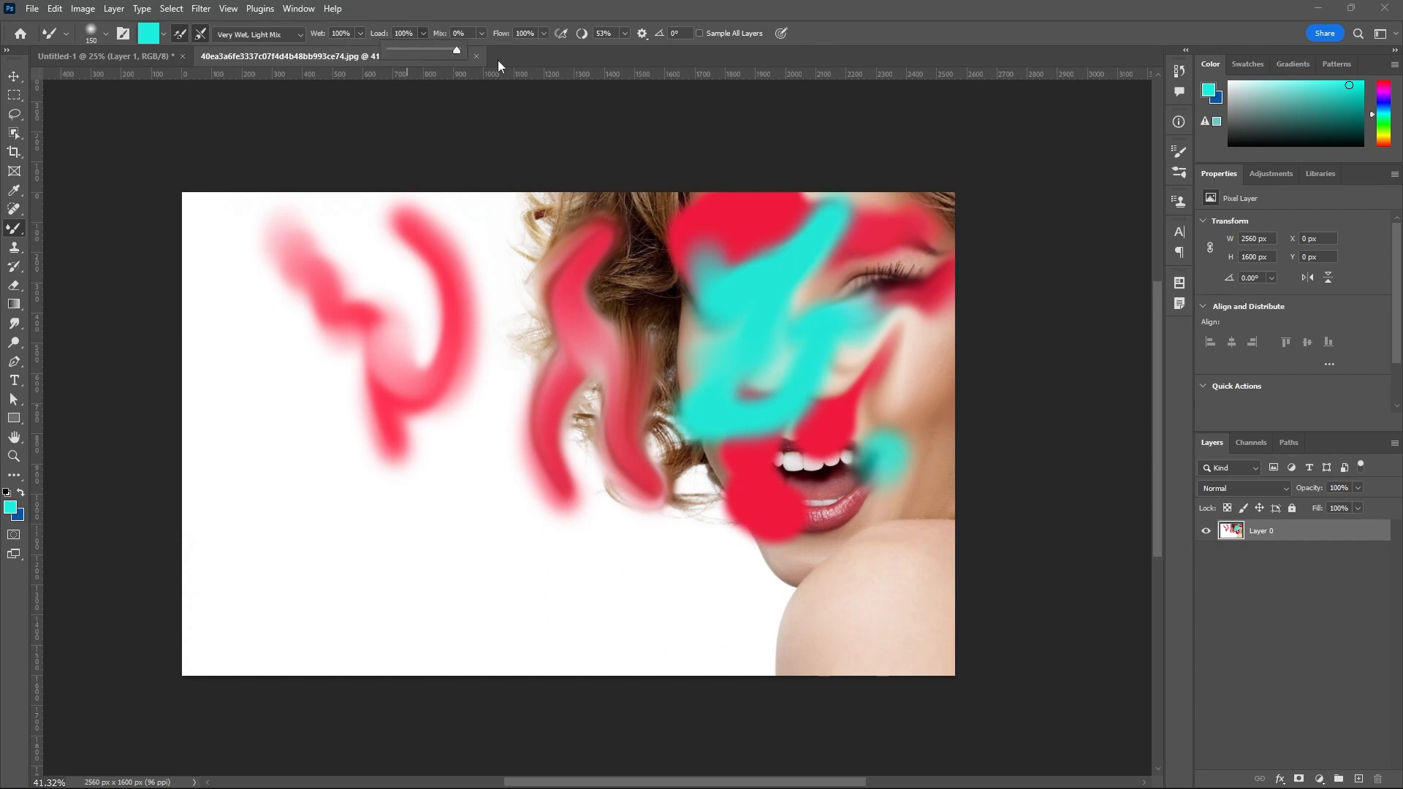
mouse_move(647, 293)
left_mouse_down()
mouse_move(645, 264)
mouse_move(582, 235)
mouse_move(526, 282)
left_mouse_up()
Set Load to 6% and paint a wavy turquoise stroke between the lower mouth and the curls.
left_click_drag(409, 48, 362, 48)
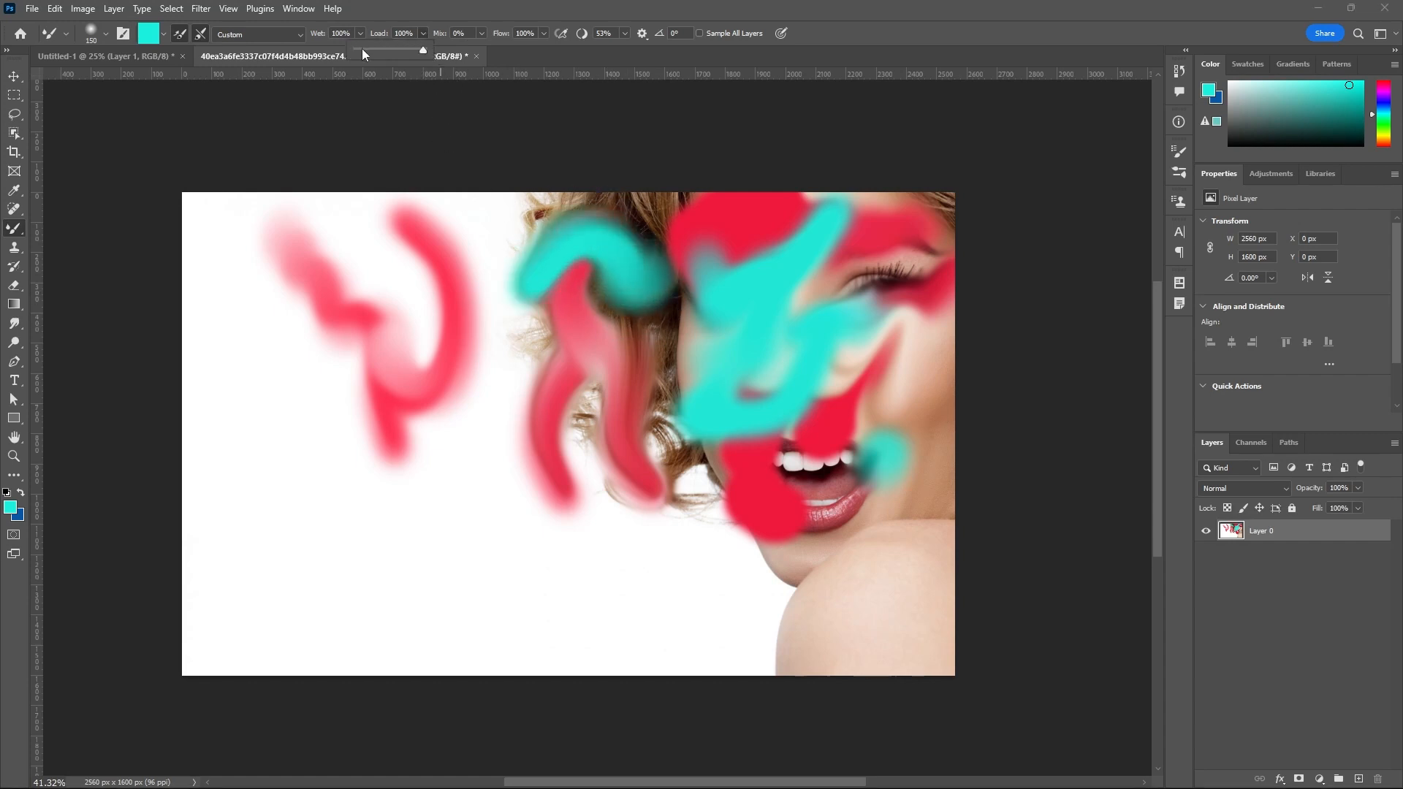
mouse_move(694, 454)
left_mouse_down()
mouse_move(739, 462)
mouse_move(690, 524)
mouse_move(749, 511)
mouse_move(810, 552)
mouse_move(876, 503)
mouse_move(874, 470)
mouse_move(766, 540)
mouse_move(695, 497)
mouse_move(668, 382)
mouse_move(588, 432)
mouse_move(613, 377)
left_mouse_up()
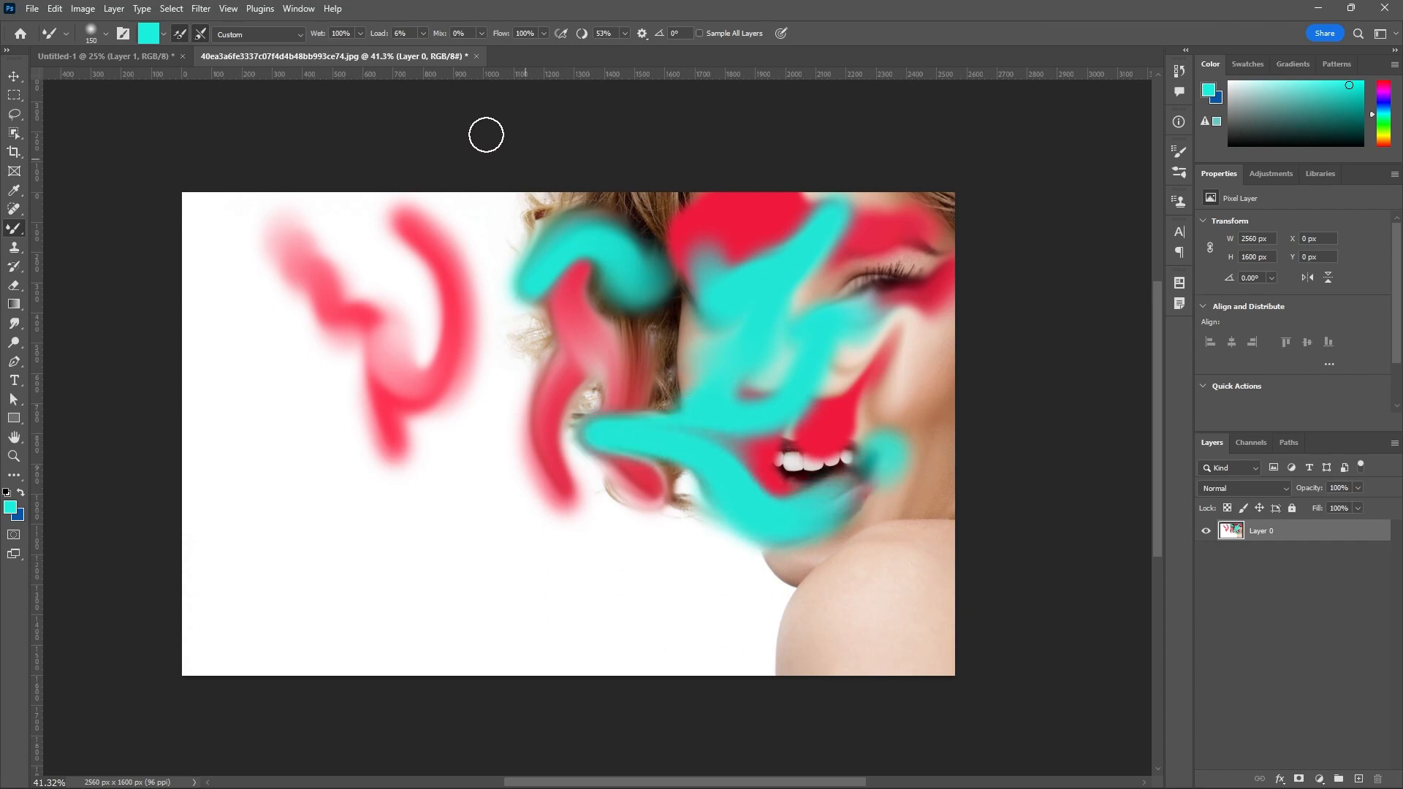
Set Load to 50% and Mix to 100%, and smear the eye colors down over the cheek.
left_click(424, 33)
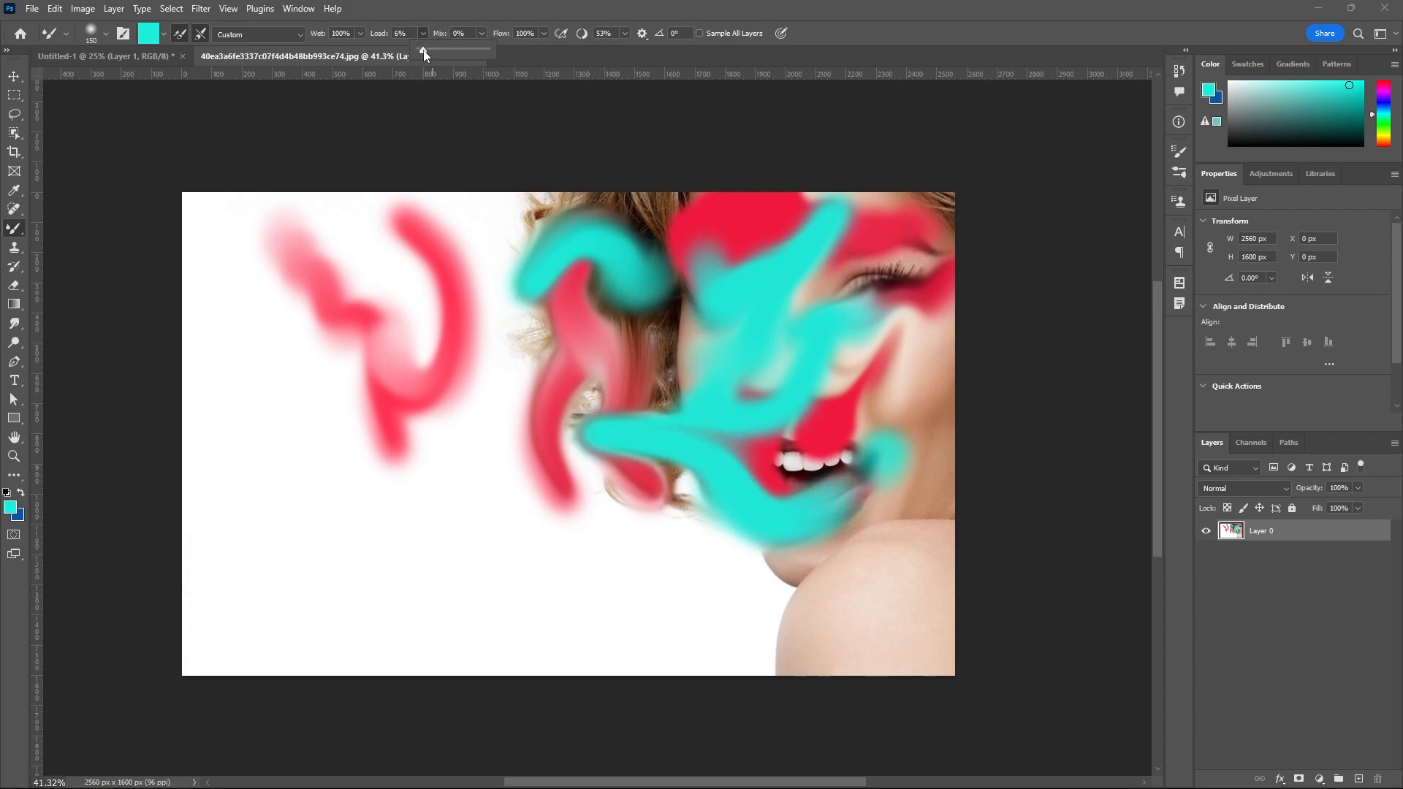
left_click(481, 35)
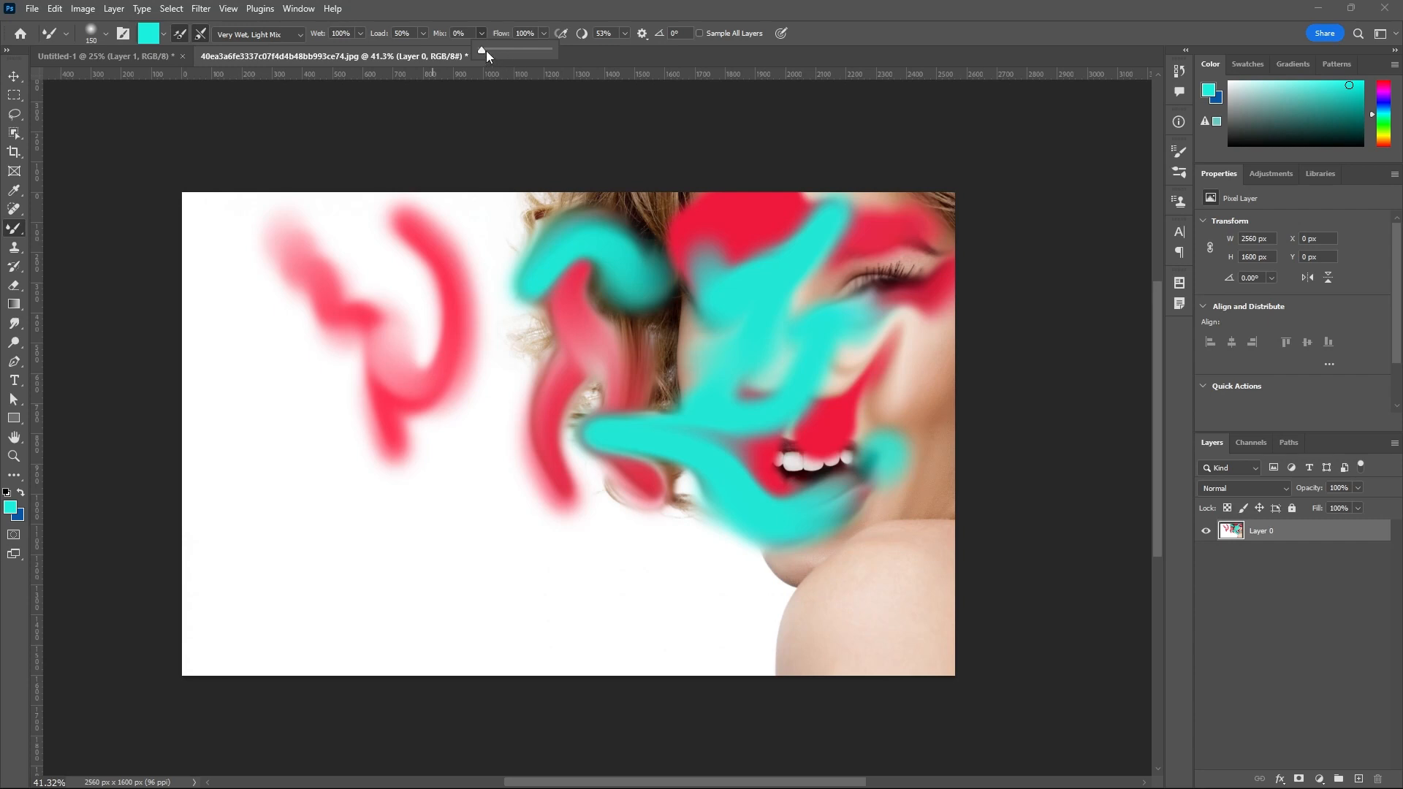
left_click_drag(526, 51, 552, 51)
mouse_move(883, 356)
left_mouse_down()
mouse_move(845, 268)
mouse_move(832, 401)
mouse_move(899, 432)
left_mouse_up()
Set Mix to 51% and Flow to 1%, and brush from the curls across the painted face.
left_click(481, 33)
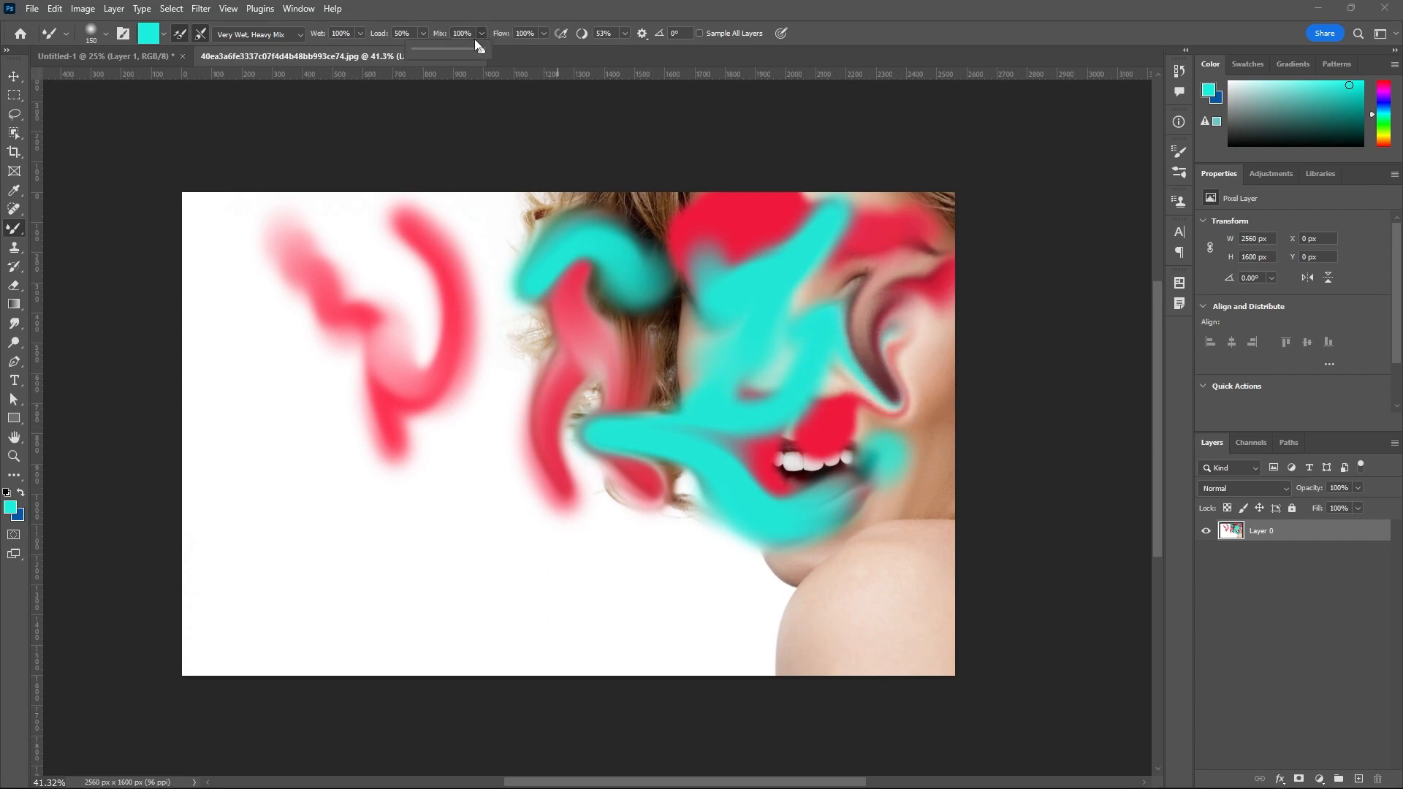
left_click_drag(471, 51, 476, 51)
left_click(544, 34)
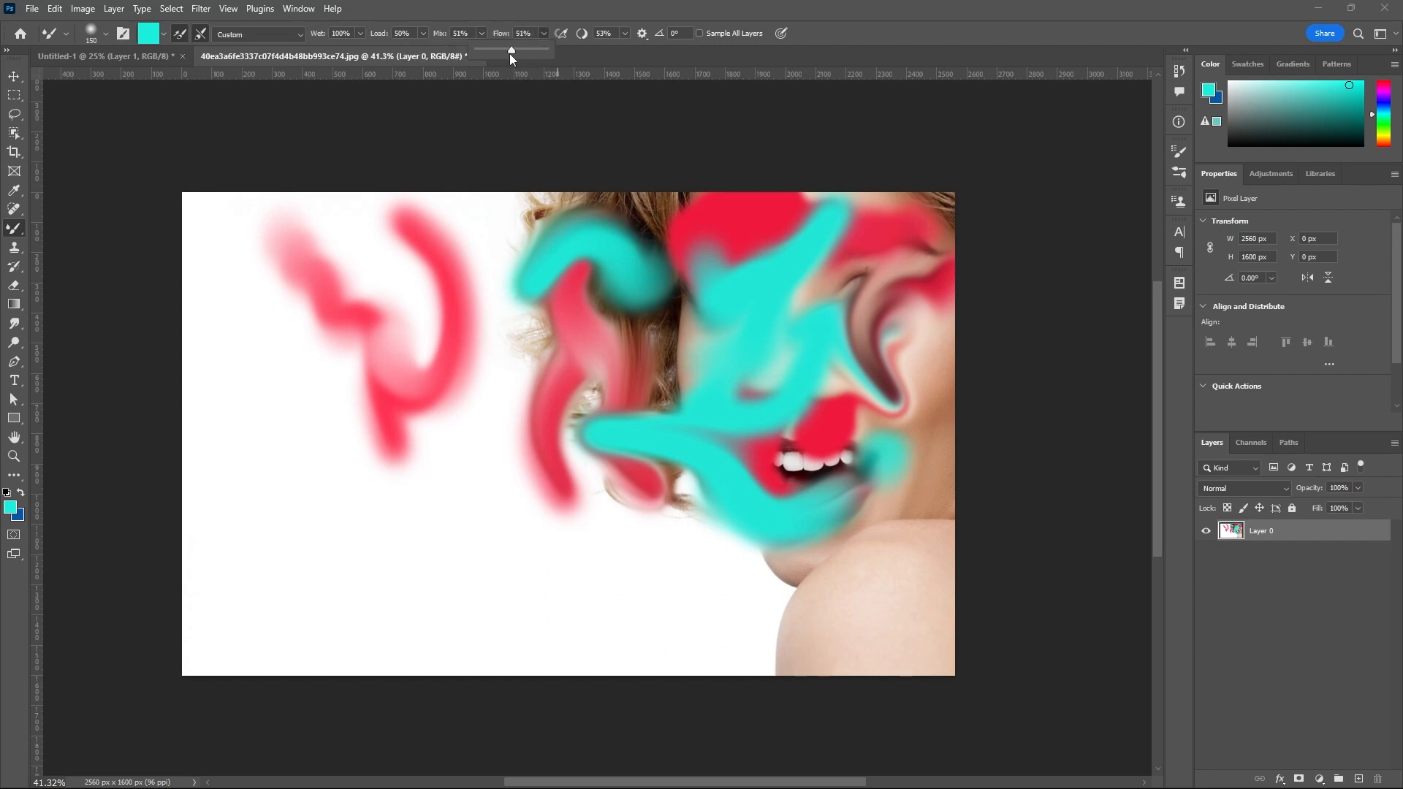
mouse_move(554, 237)
left_mouse_down()
mouse_move(645, 423)
mouse_move(893, 454)
left_mouse_up()
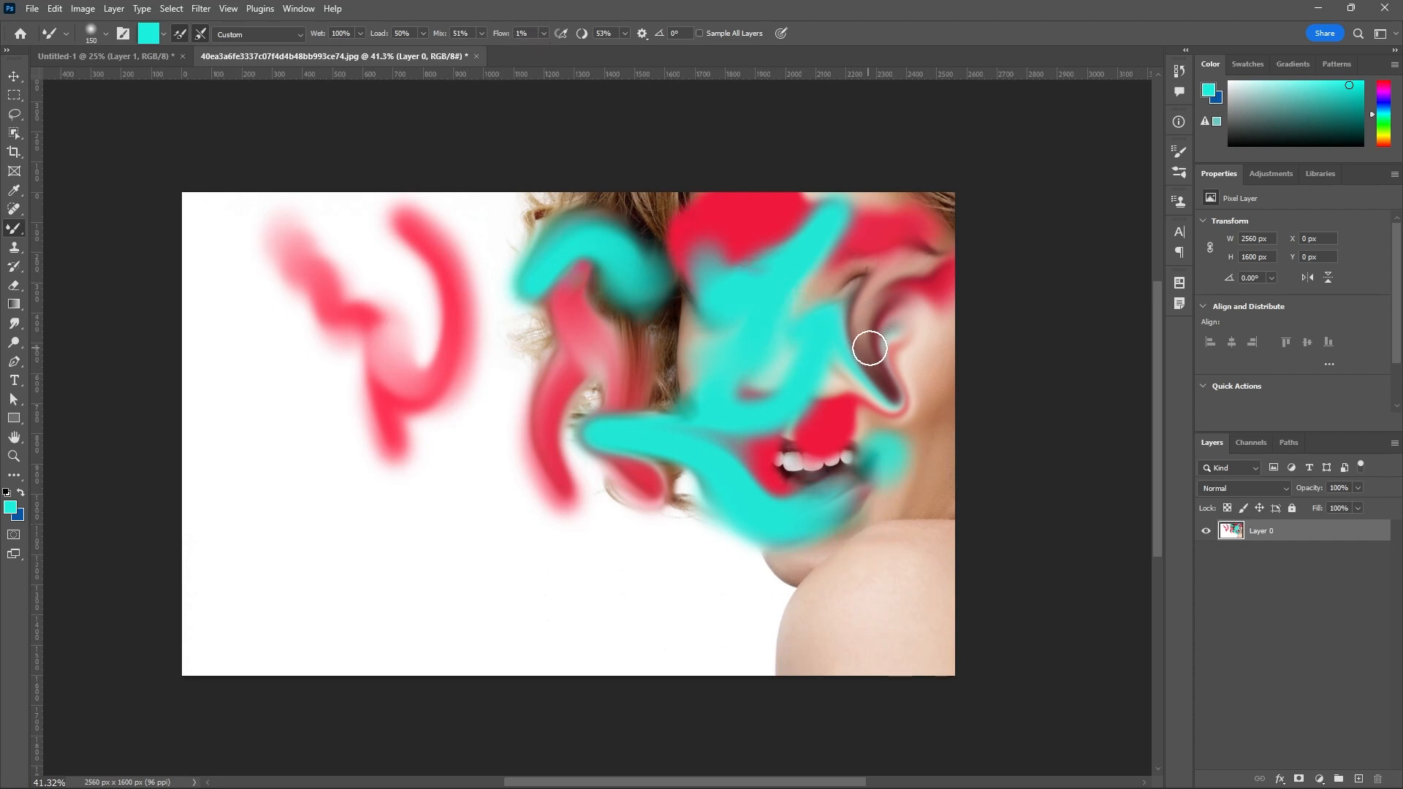
Set the Mixer Brush Flow to 53% and paint a curved turquoise stroke from beside the mouth down under the chin.
left_click(544, 34)
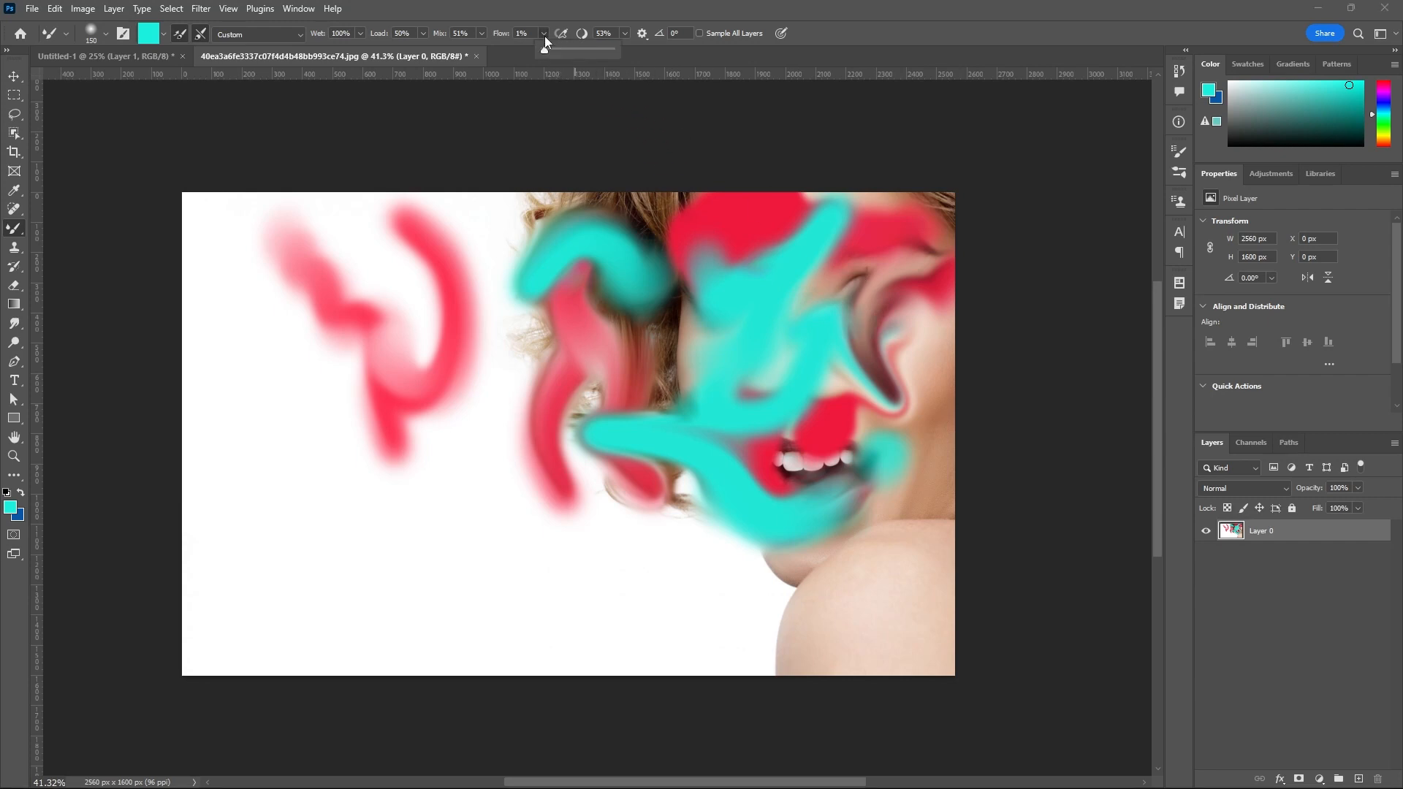
left_click(579, 54)
mouse_move(881, 458)
left_mouse_down()
mouse_move(864, 529)
mouse_move(924, 561)
mouse_move(836, 541)
mouse_move(905, 581)
mouse_move(777, 580)
left_mouse_up()
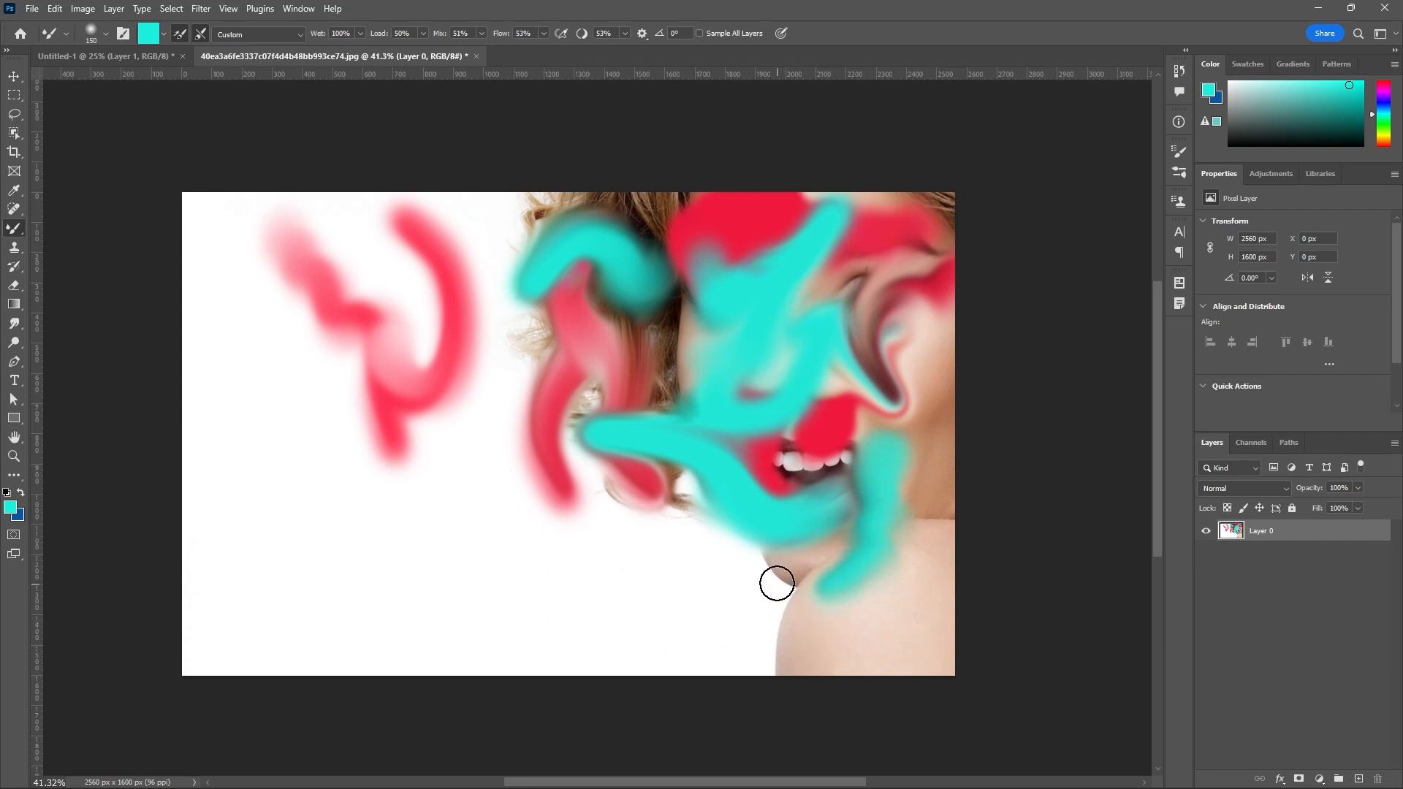
Set Flow and stroke Smoothing to 100%, and paint a smoothed turquoise stroke down the middle of the face.
left_click(544, 36)
left_click_drag(543, 50, 589, 57)
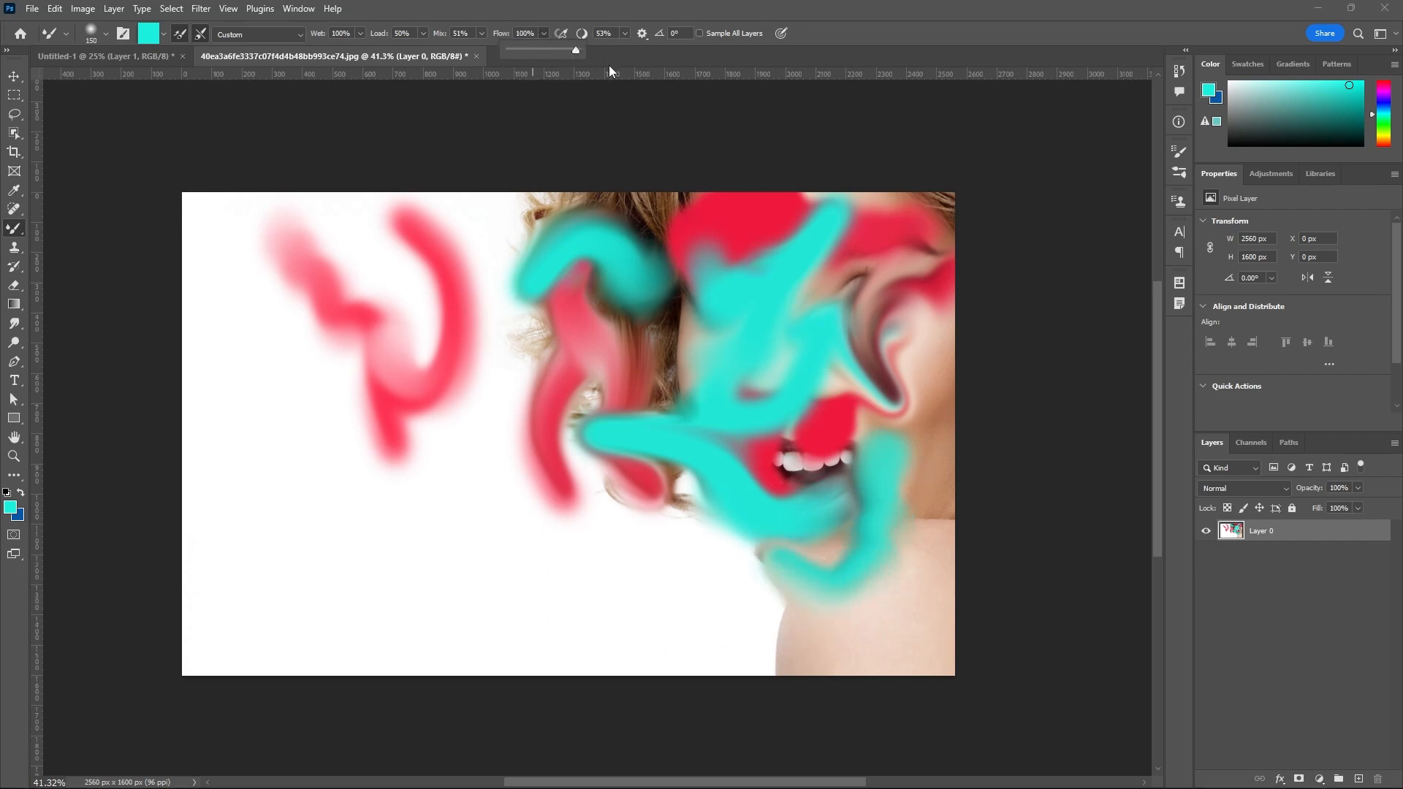
left_click(623, 36)
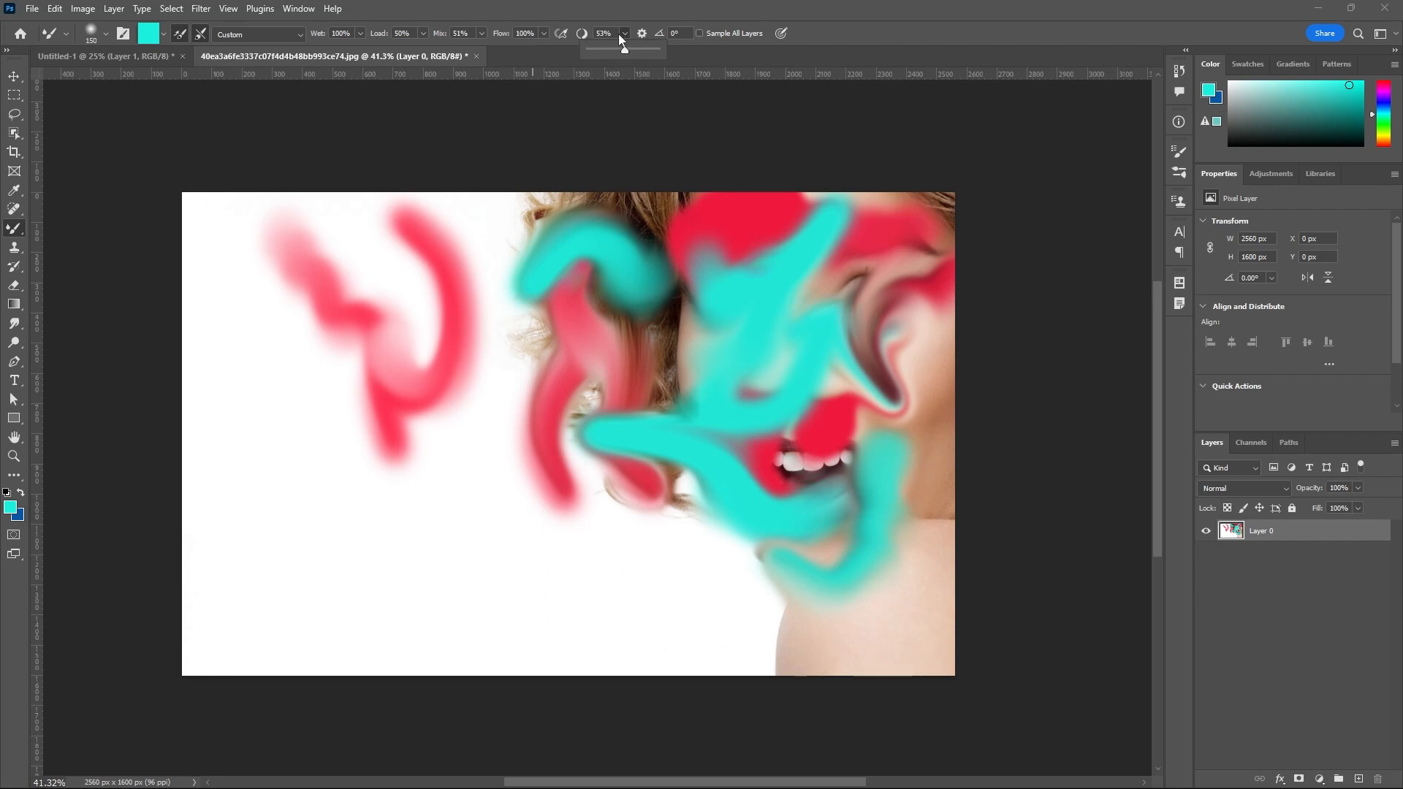
left_click(670, 56)
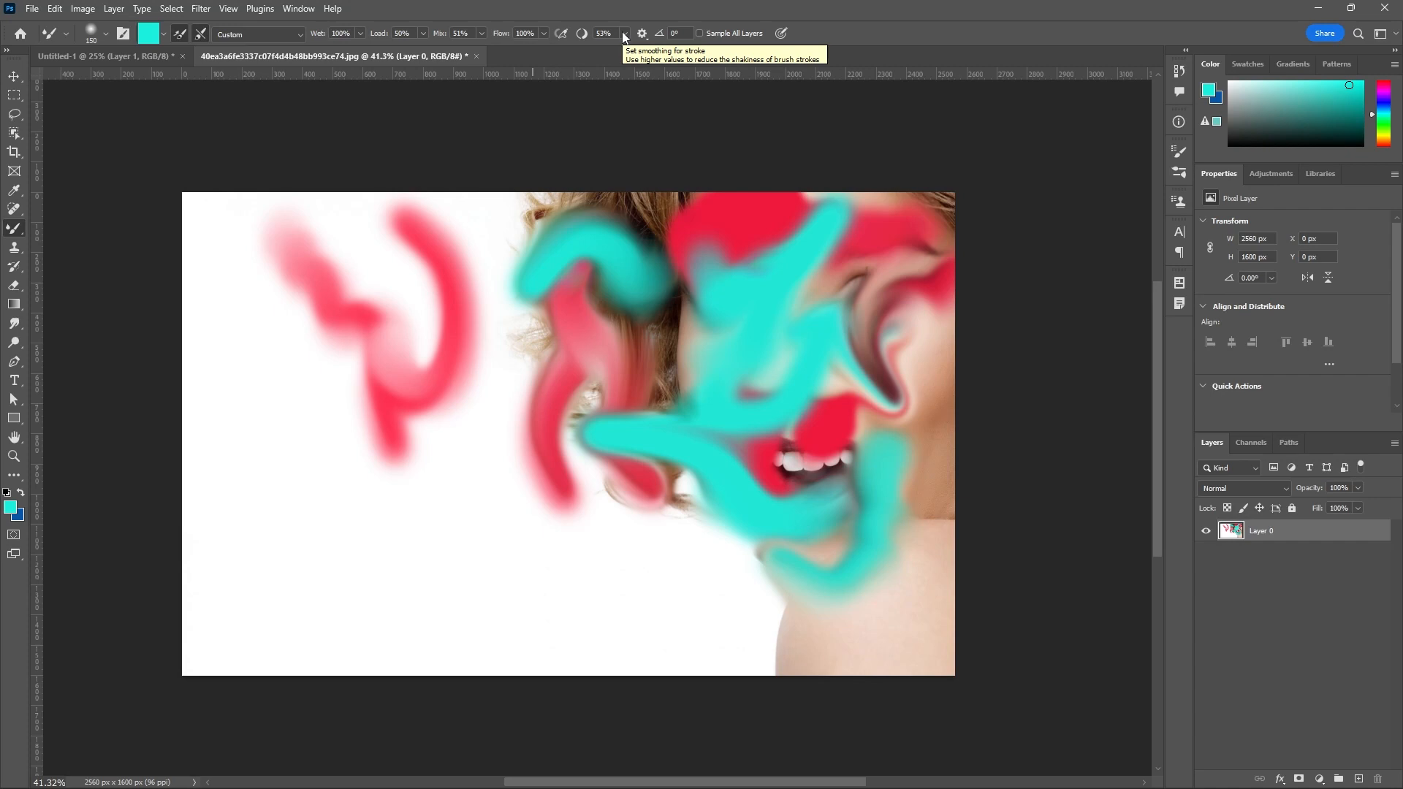
left_click(624, 35)
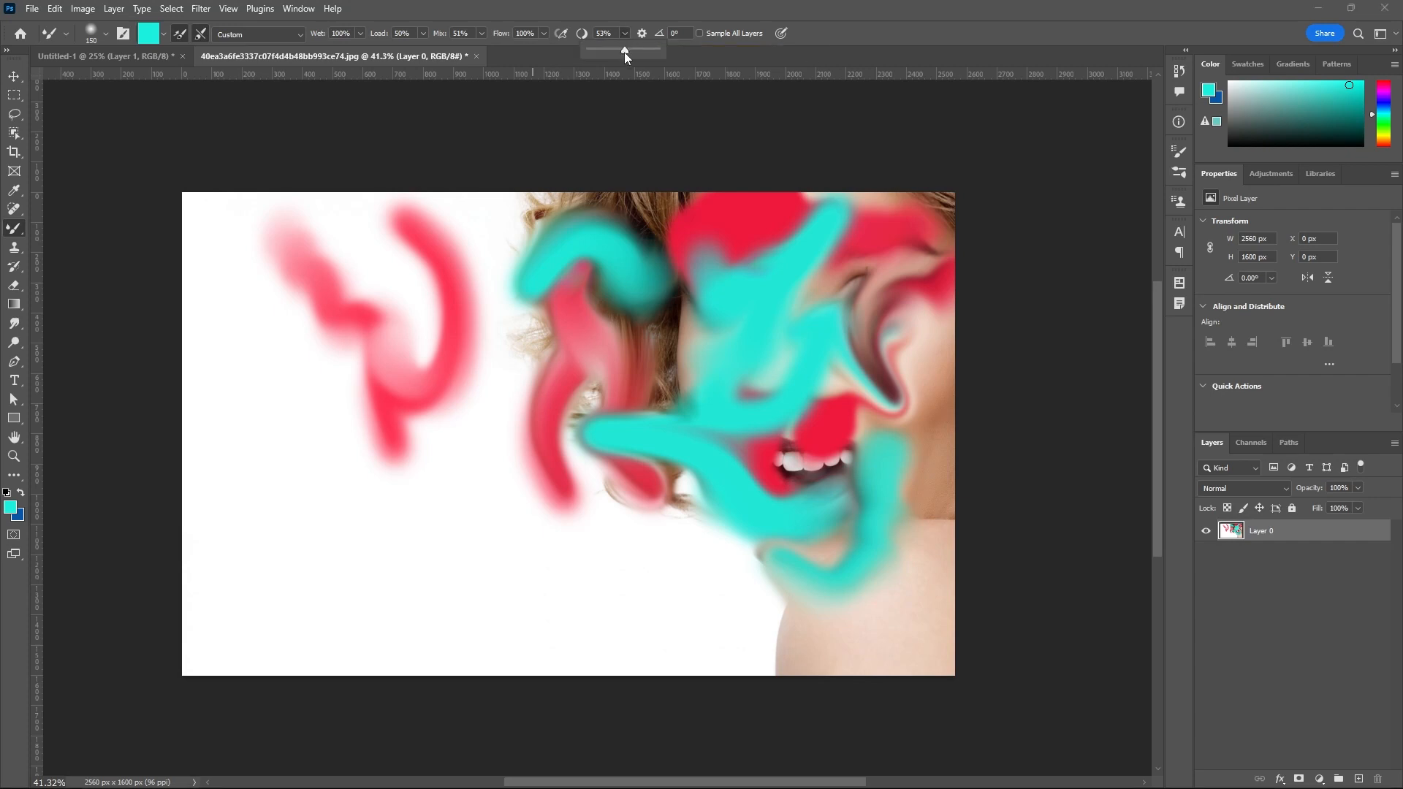
left_click_drag(624, 52, 665, 51)
mouse_move(799, 229)
left_mouse_down()
mouse_move(809, 308)
mouse_move(879, 286)
mouse_move(771, 339)
mouse_move(826, 421)
left_mouse_up()
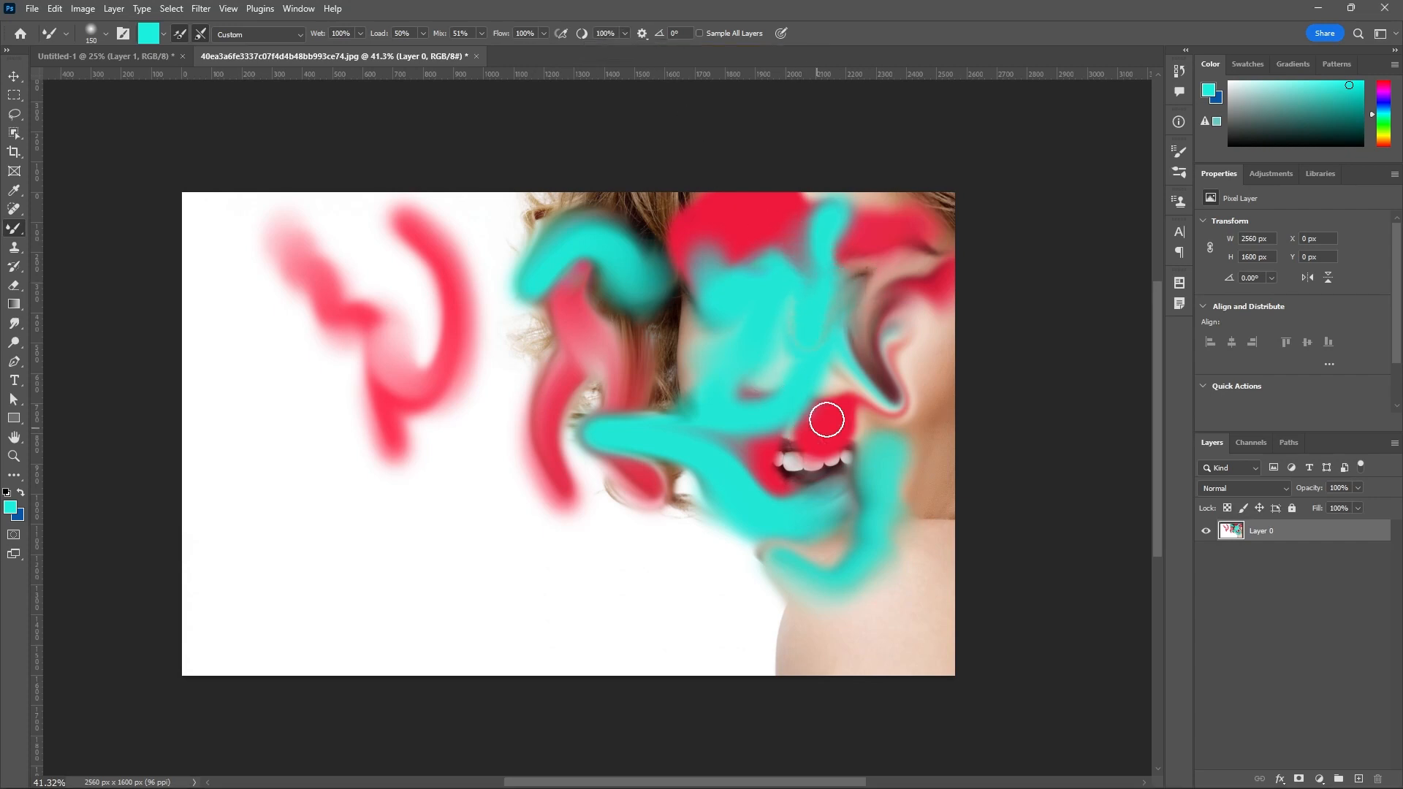
Set the stroke Smoothing to 51% and switch to the Brush Tool.
left_click(625, 33)
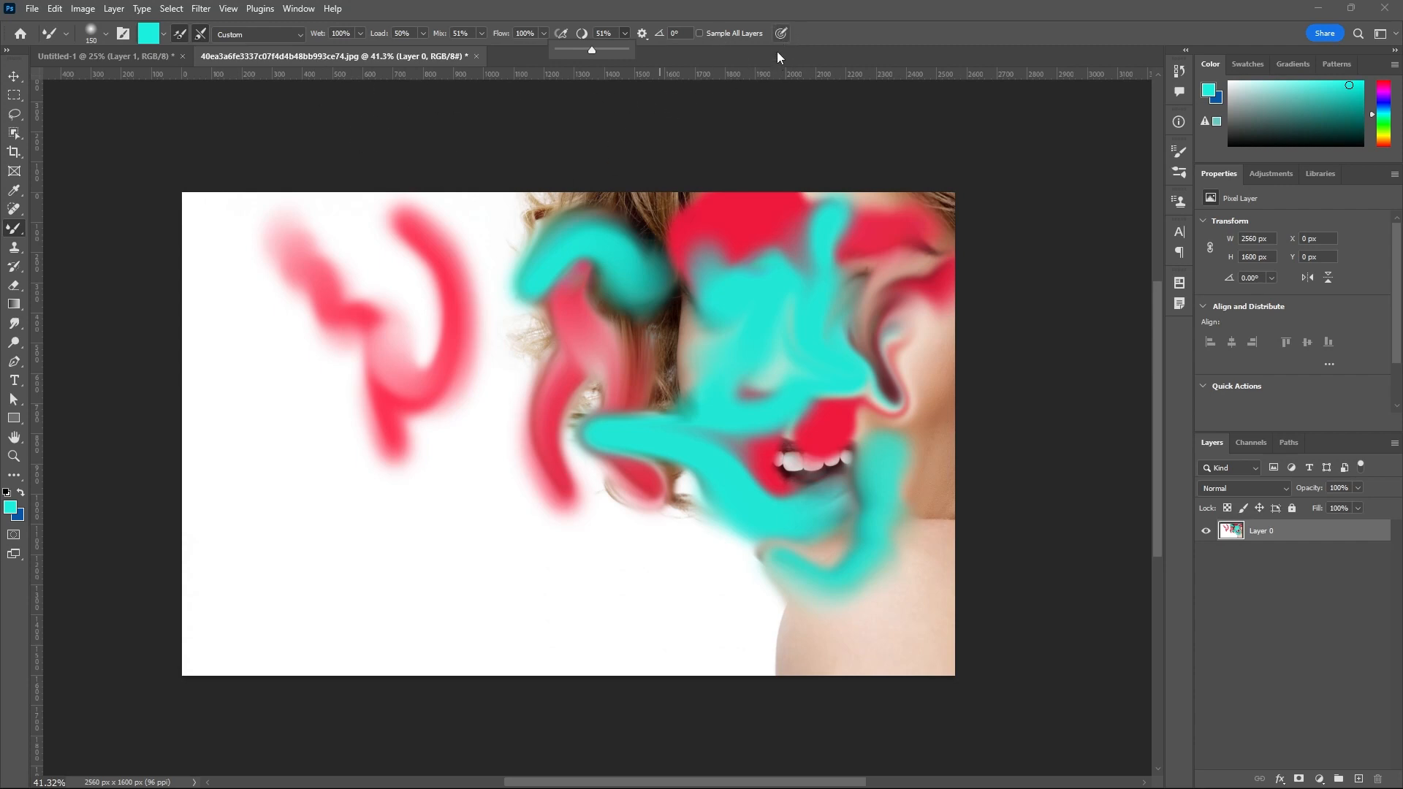
right_click(20, 231)
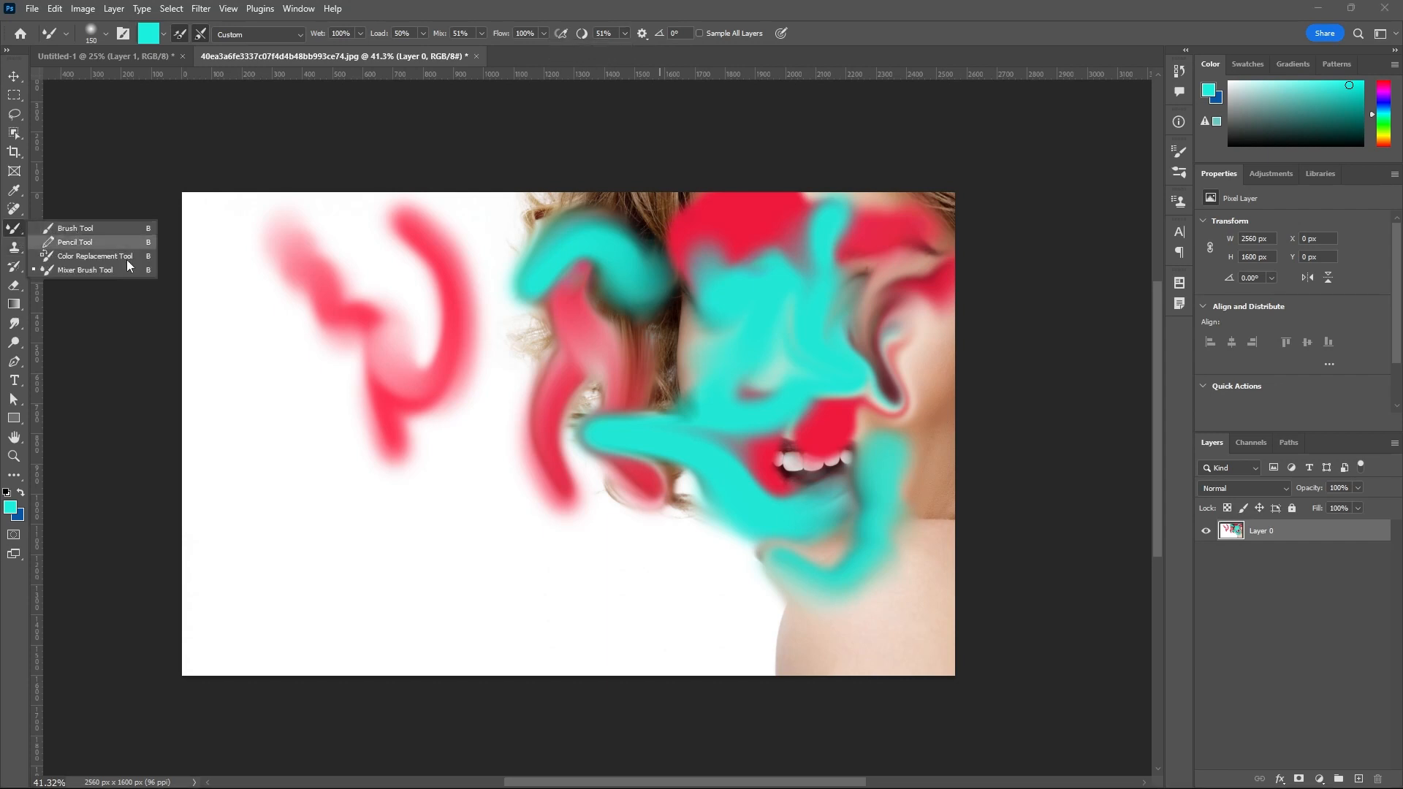
left_click(71, 230)
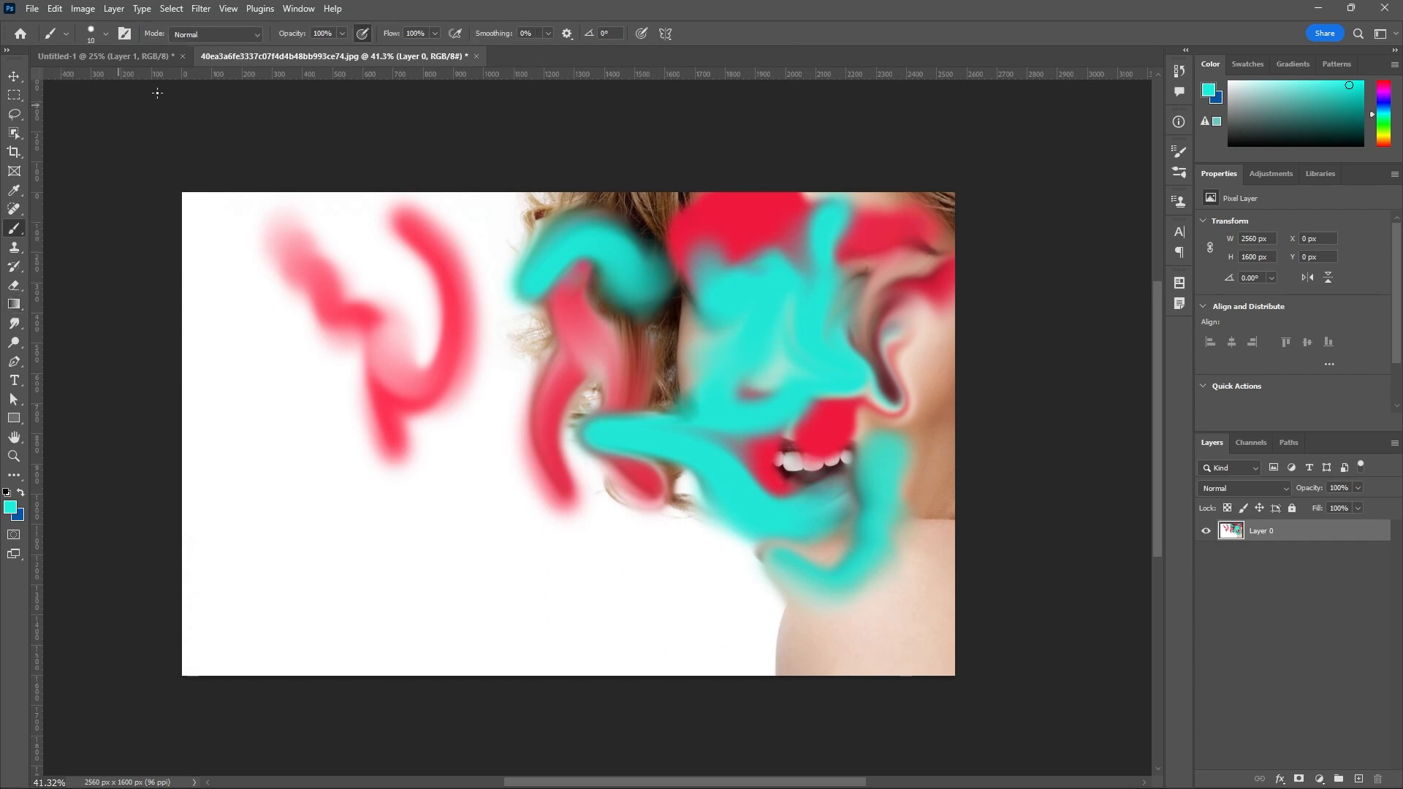
Open 6909068-high-resolution-beautiful-model-wallpaper.jpg from the LATEST PICTURES folder and unlock its Background layer.
left_click(32, 9)
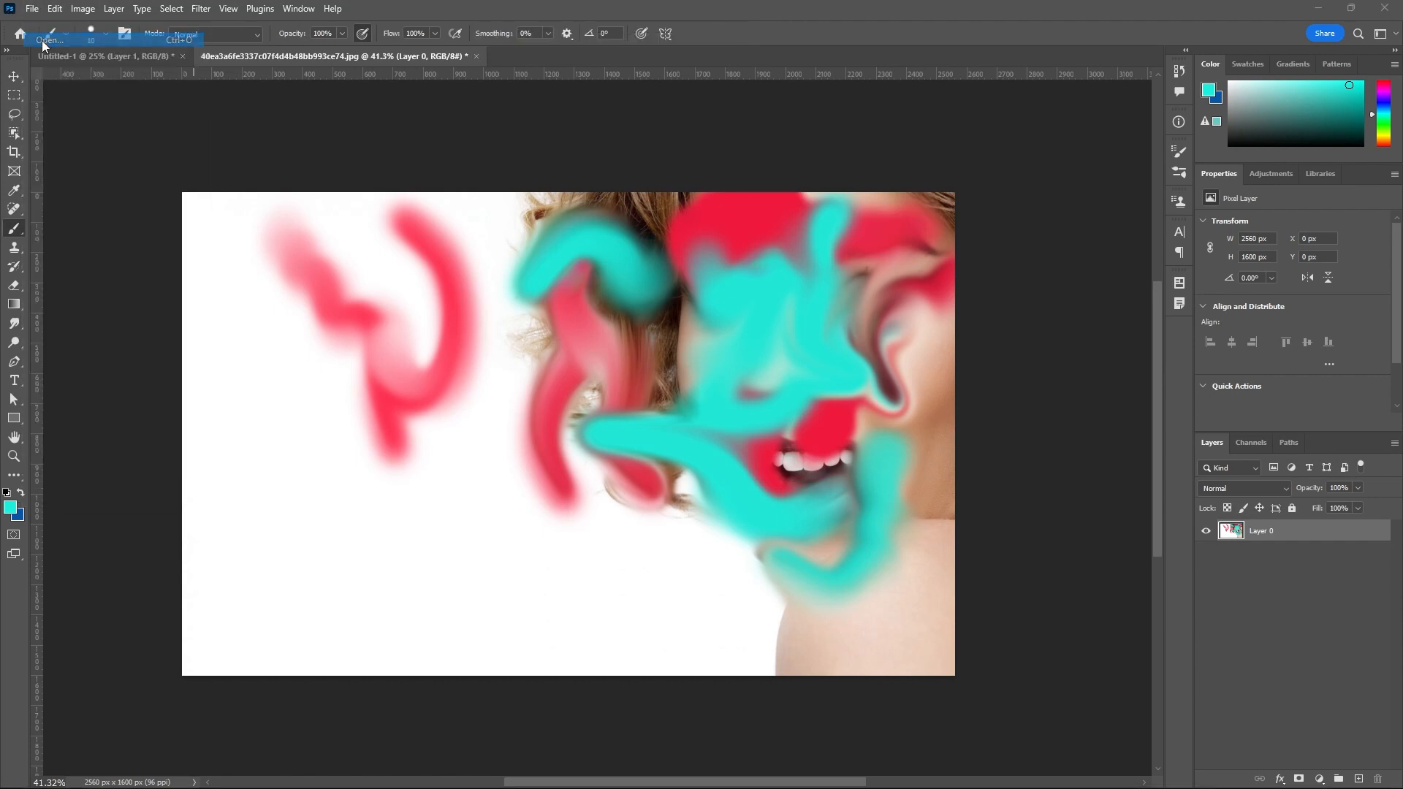
left_click(41, 41)
scroll(466, 161, "down", 3)
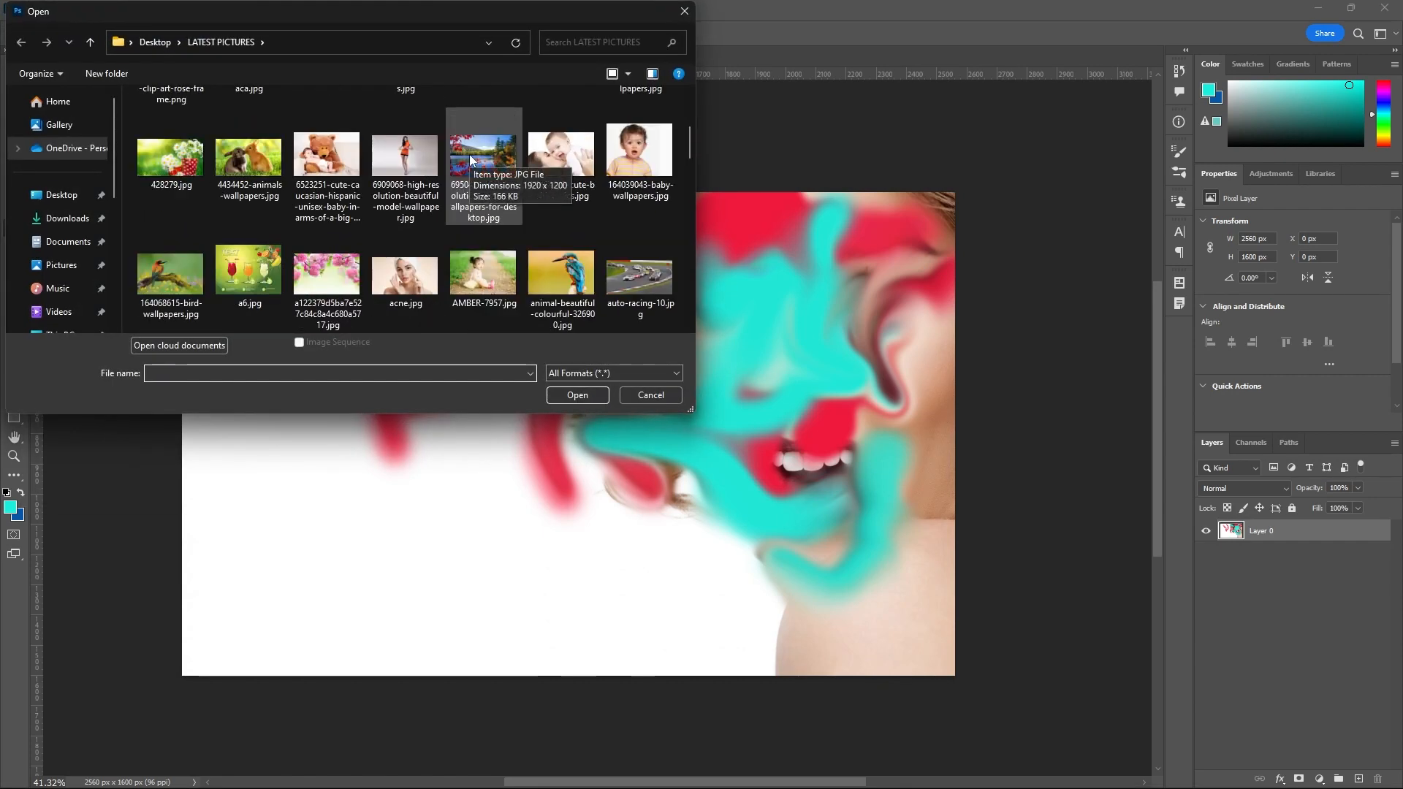
left_click(417, 154)
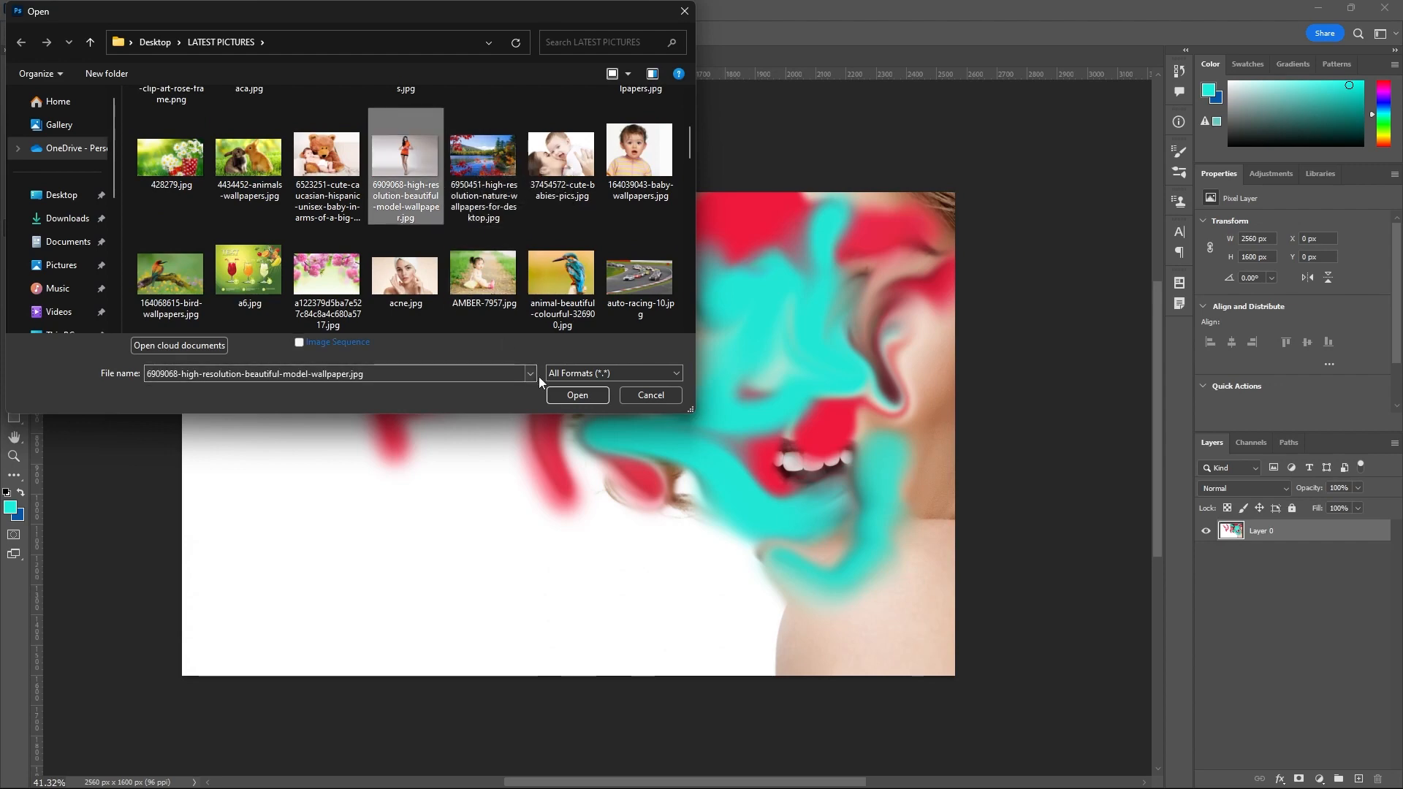
left_click(566, 395)
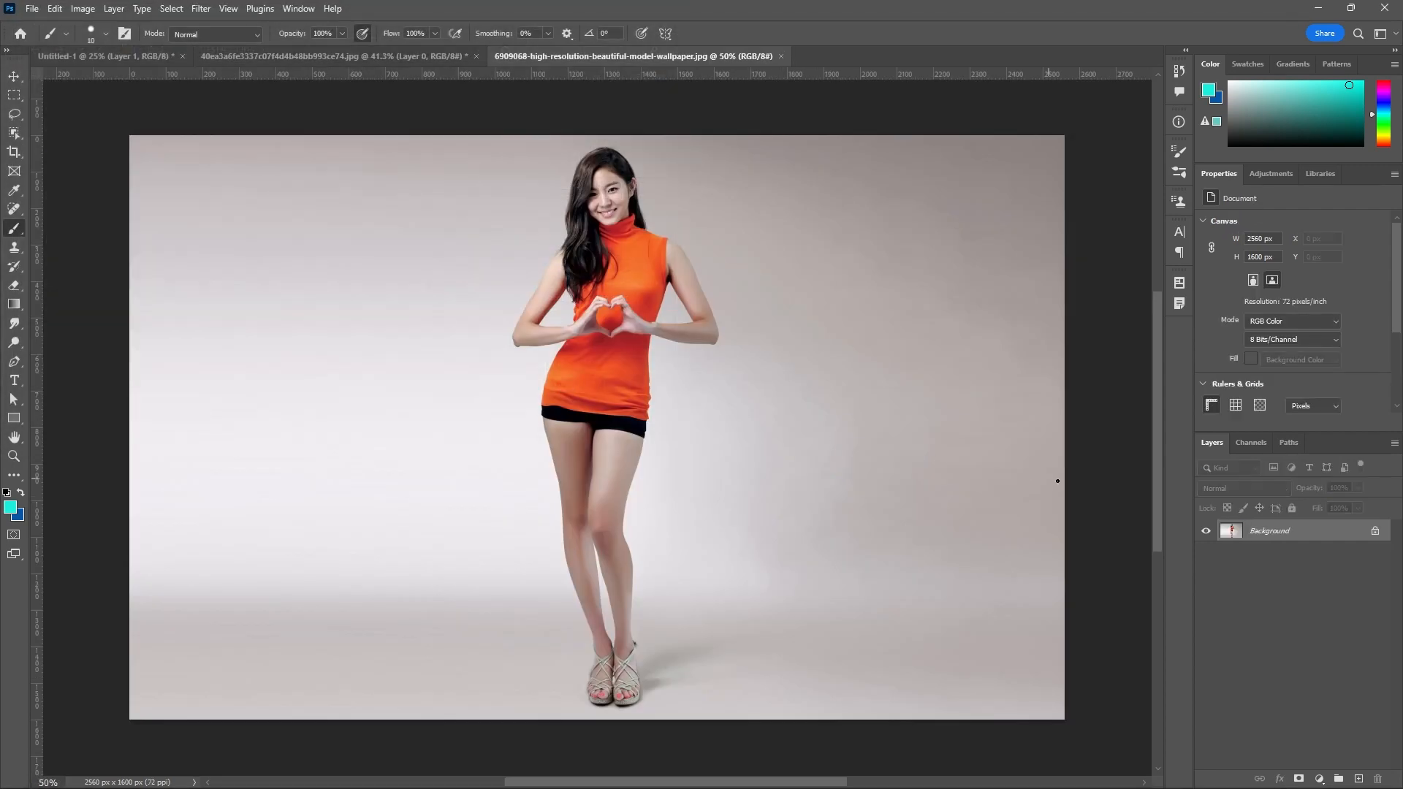
left_click(1372, 532)
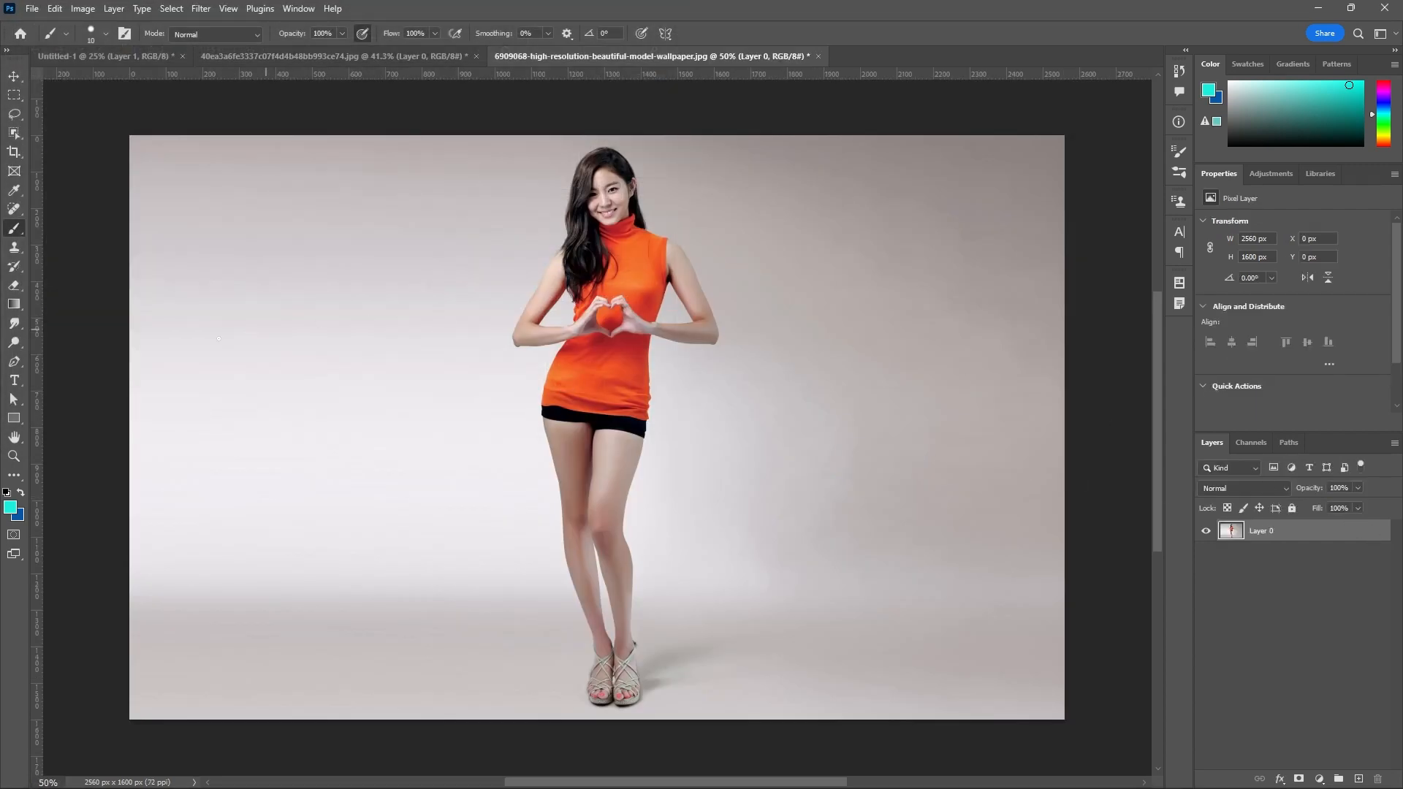
With the Clone Stamp Tool, clone the whole standing woman onto the backdrop to the right of the original, from shoes to head.
left_click(14, 249)
right_click(15, 249)
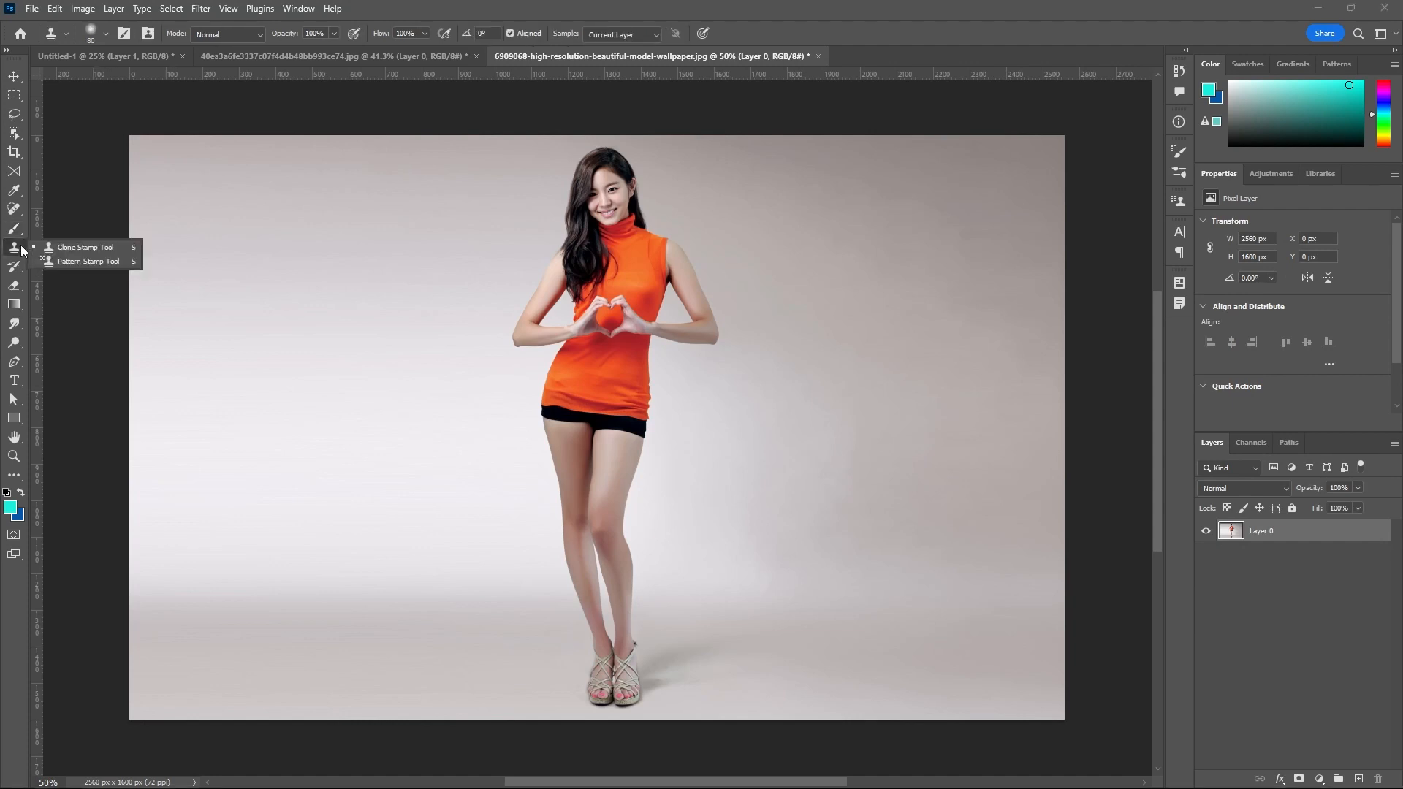
left_click(112, 248)
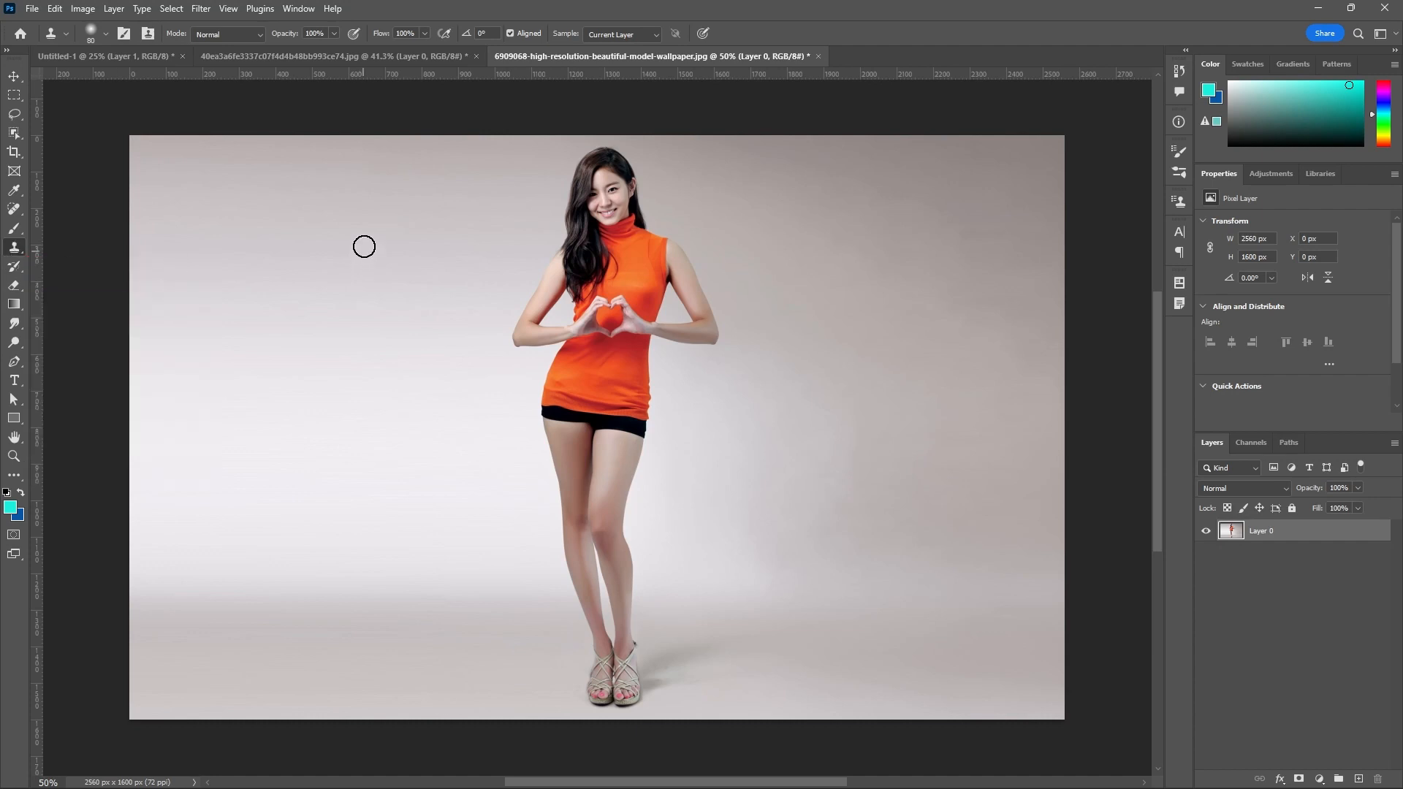
left_click(461, 205)
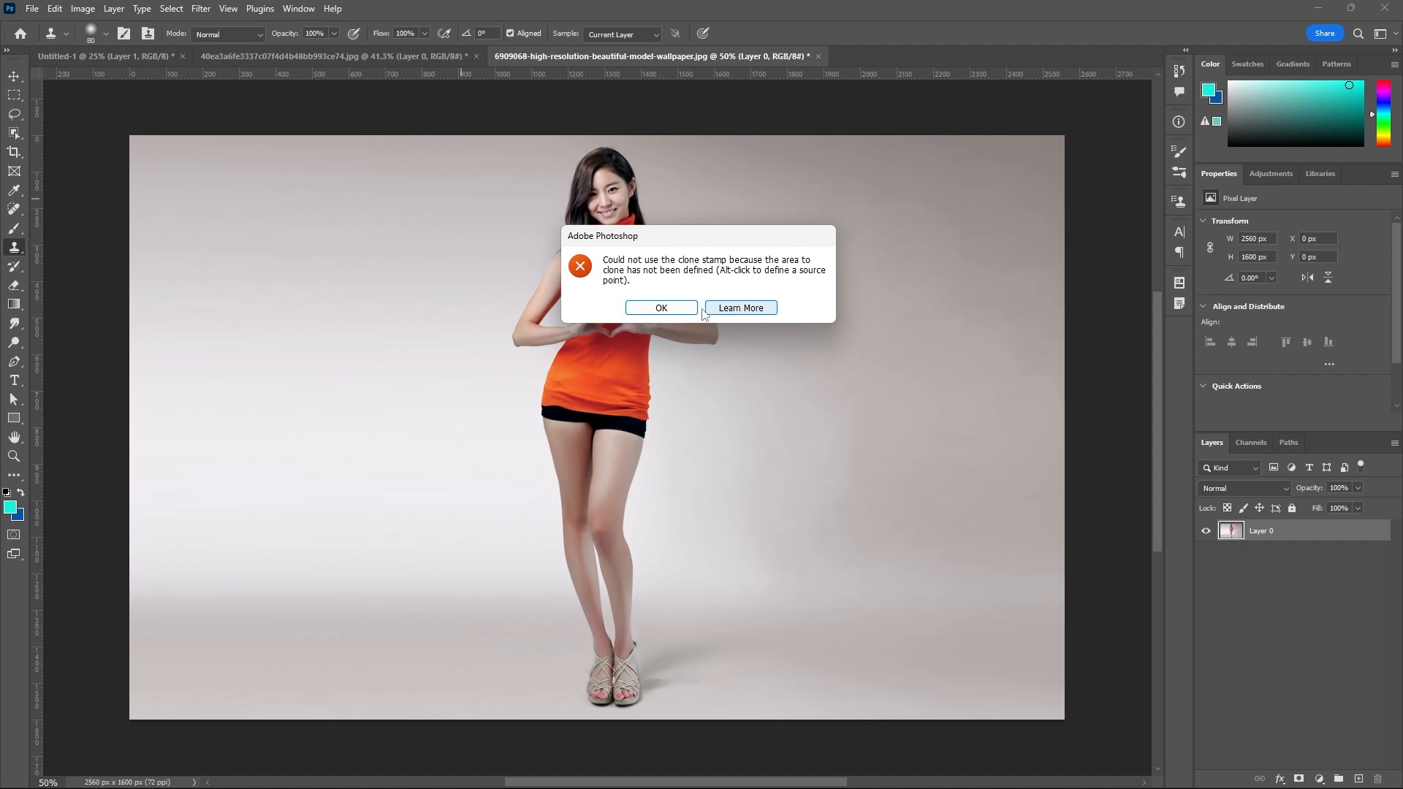
left_click(675, 311)
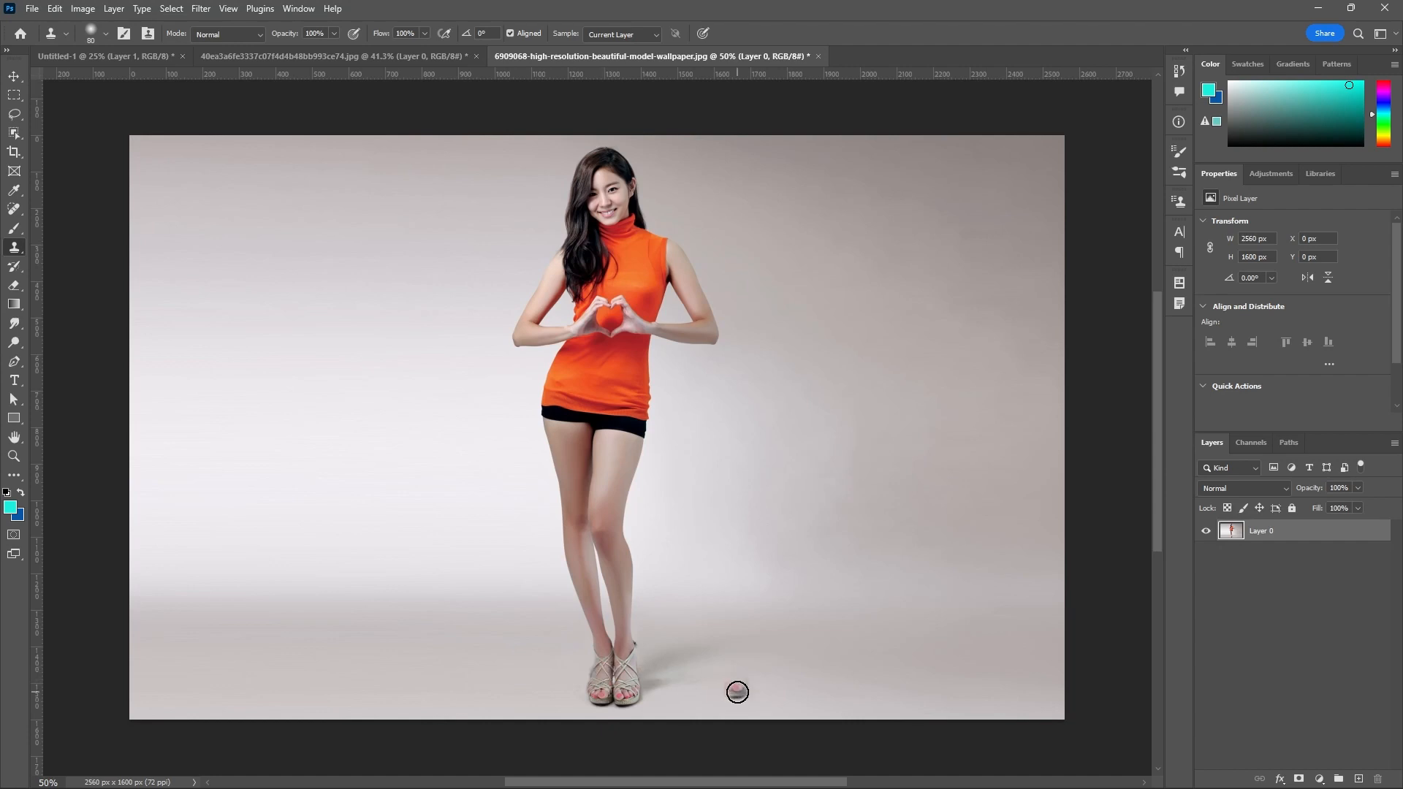
mouse_move(737, 692)
left_mouse_down()
mouse_move(793, 677)
mouse_move(810, 603)
mouse_move(779, 543)
mouse_move(794, 443)
mouse_move(784, 394)
mouse_move(769, 510)
mouse_move(790, 617)
mouse_move(811, 448)
mouse_move(781, 382)
mouse_move(758, 406)
mouse_move(751, 534)
mouse_move(774, 615)
mouse_move(752, 461)
mouse_move(751, 247)
mouse_move(769, 194)
mouse_move(789, 281)
mouse_move(796, 207)
mouse_move(777, 170)
mouse_move(737, 178)
mouse_move(771, 153)
mouse_move(803, 164)
mouse_move(812, 295)
mouse_move(816, 171)
mouse_move(845, 225)
mouse_move(805, 349)
mouse_move(788, 278)
mouse_move(830, 264)
mouse_move(835, 339)
mouse_move(815, 406)
mouse_move(858, 251)
mouse_move(806, 561)
mouse_move(890, 292)
mouse_move(887, 270)
mouse_move(851, 467)
mouse_move(782, 700)
mouse_move(844, 561)
mouse_move(828, 673)
mouse_move(802, 713)
mouse_move(818, 697)
mouse_move(755, 425)
mouse_move(737, 209)
mouse_move(776, 145)
mouse_move(886, 232)
mouse_move(877, 388)
mouse_move(814, 621)
mouse_move(761, 577)
mouse_move(783, 214)
left_mouse_up()
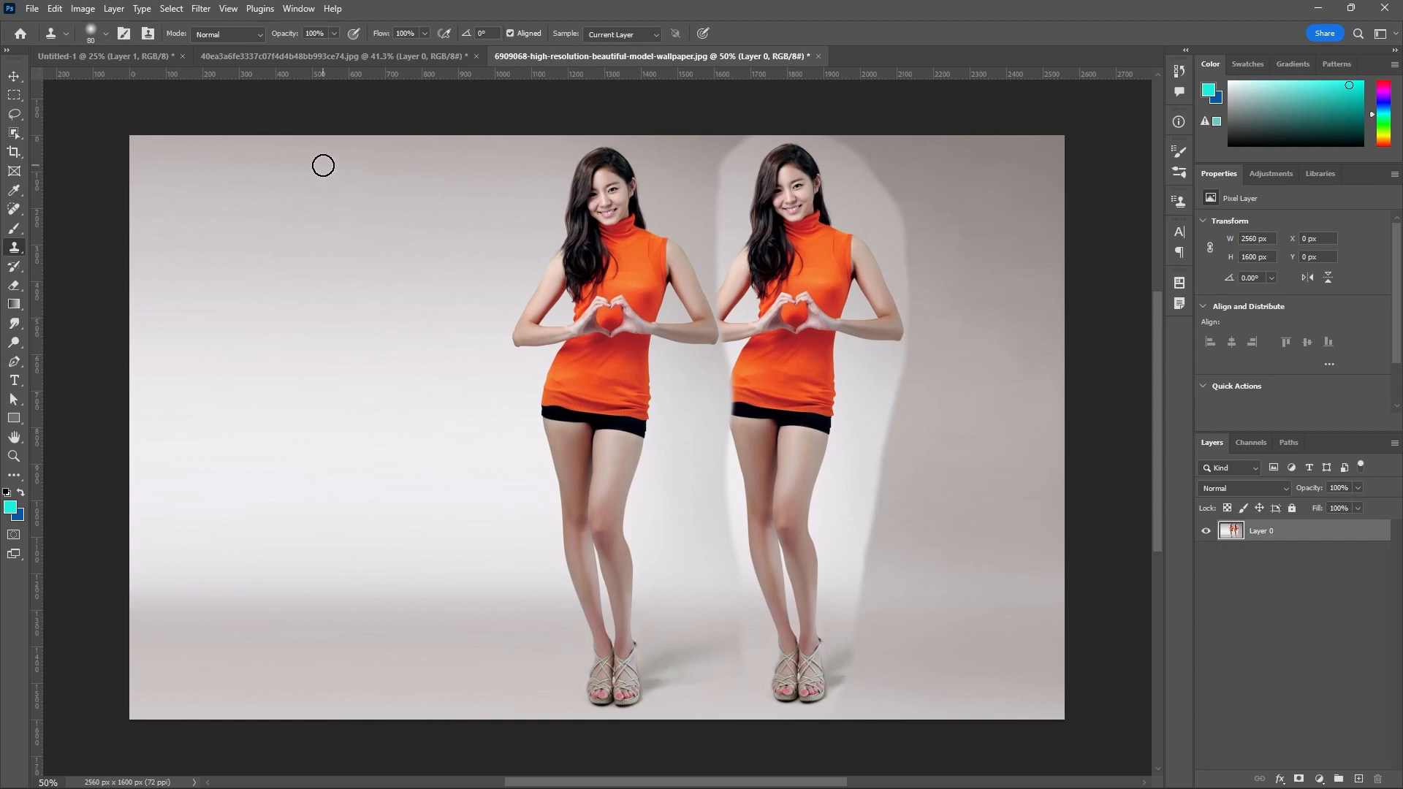
Set the Clone Stamp mode to Multiply, sample the woman's shoe and clone a narrow copy of her to the left of the original.
left_click(261, 35)
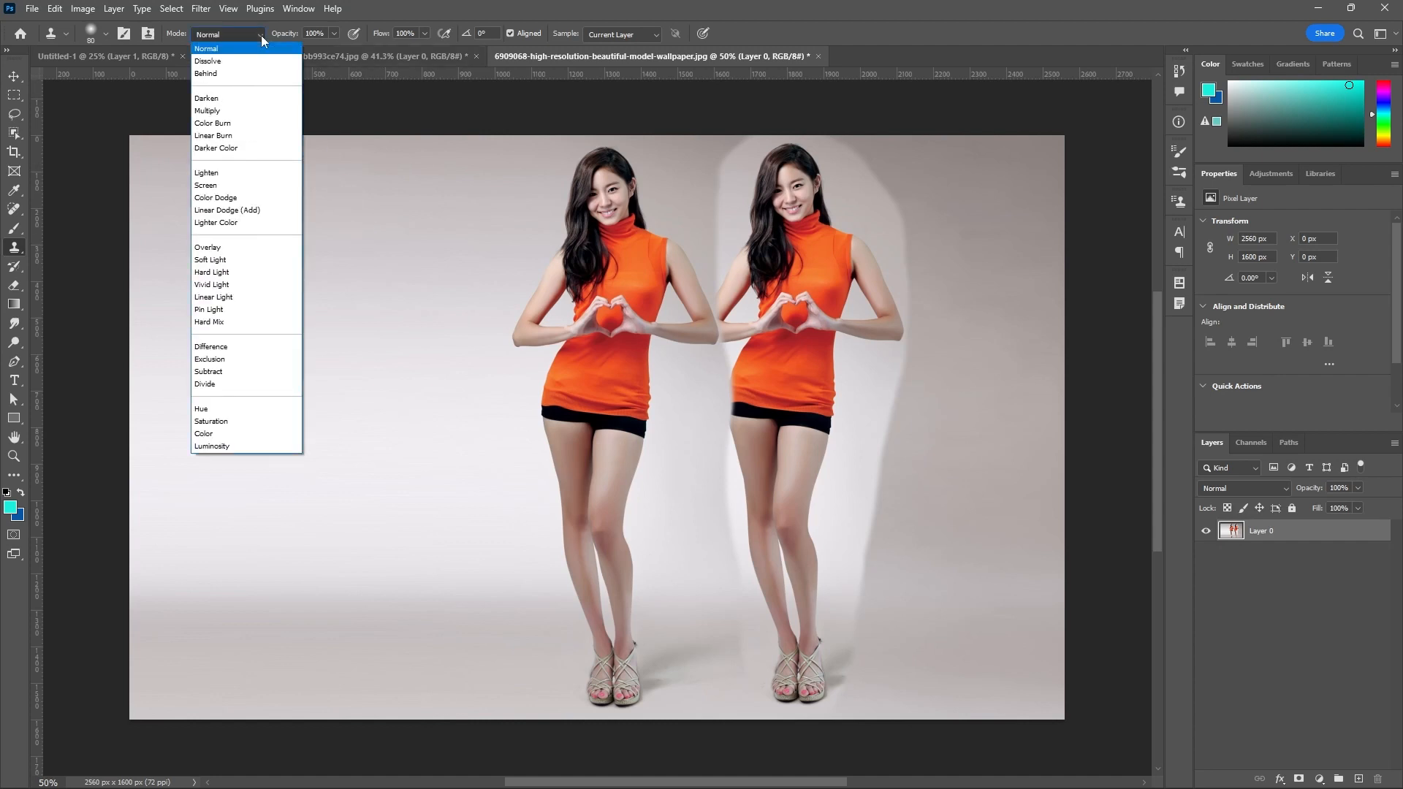
left_click(208, 111)
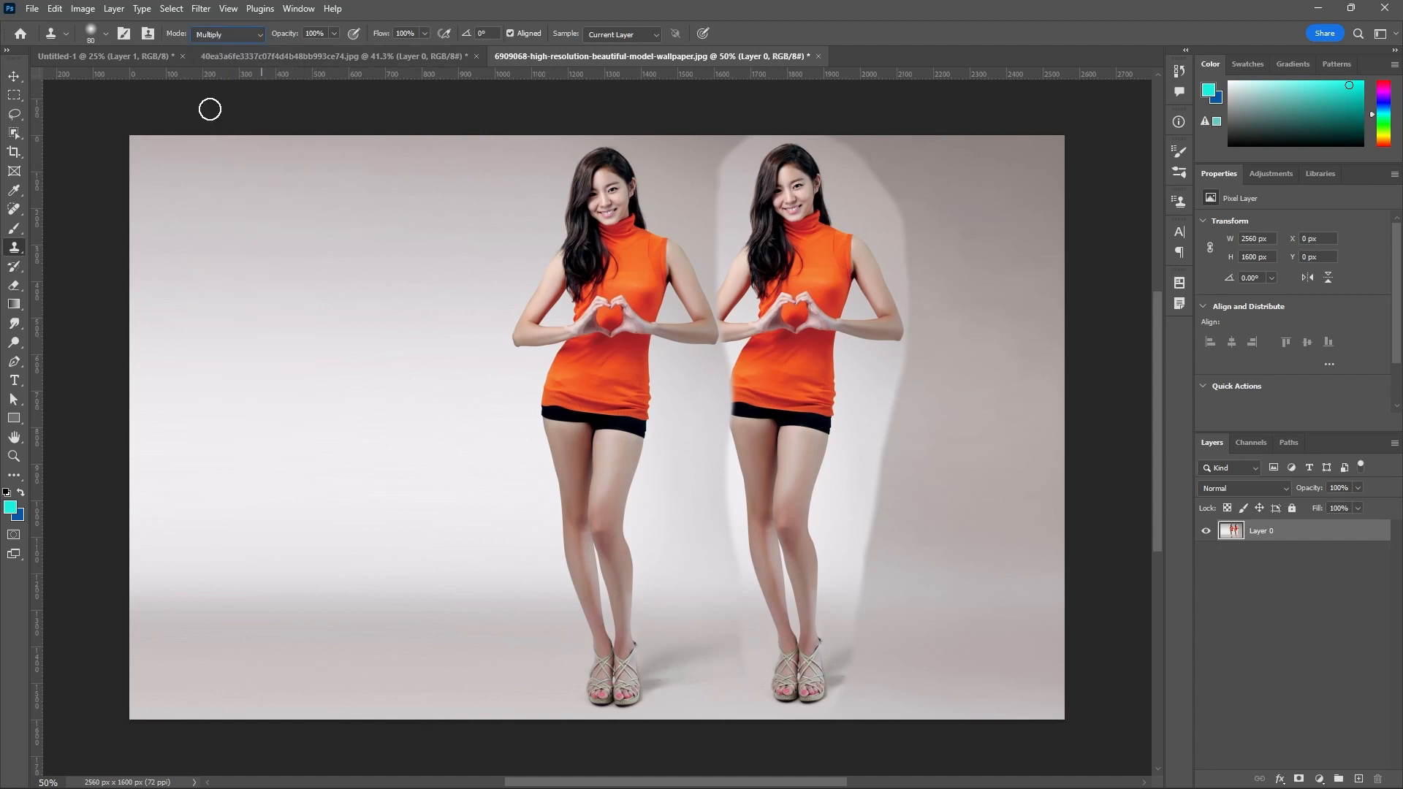
left_click(598, 676, "alt")
mouse_move(470, 684)
left_mouse_down()
mouse_move(454, 583)
mouse_move(474, 329)
mouse_move(459, 210)
mouse_move(428, 255)
mouse_move(456, 183)
mouse_move(476, 262)
mouse_move(473, 168)
mouse_move(441, 200)
mouse_move(476, 226)
mouse_move(475, 174)
mouse_move(483, 264)
mouse_move(497, 210)
mouse_move(456, 167)
left_mouse_up()
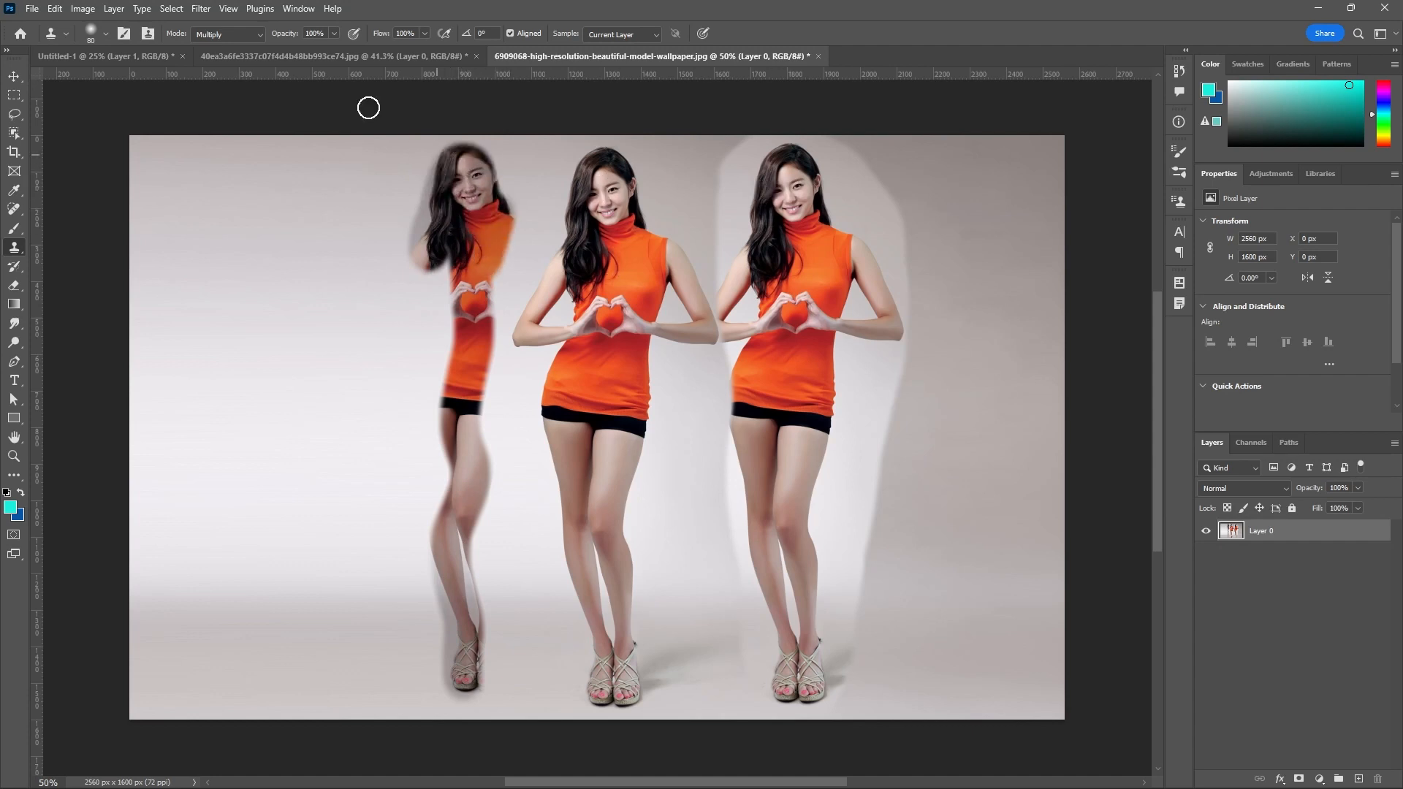
Try cloning the woman onto the far-left backdrop in Color Burn mode, and undo that copy.
left_click(259, 35)
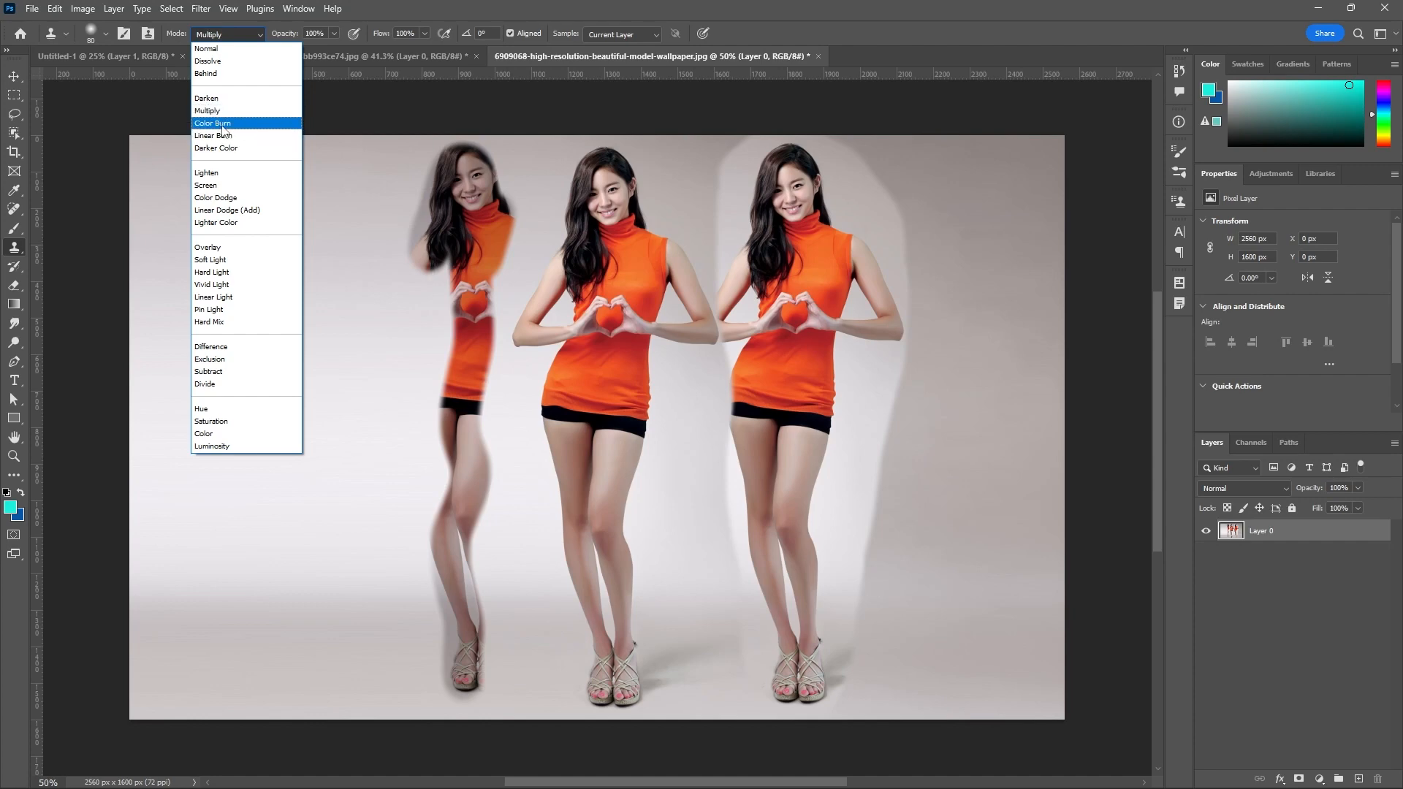
left_click(217, 123)
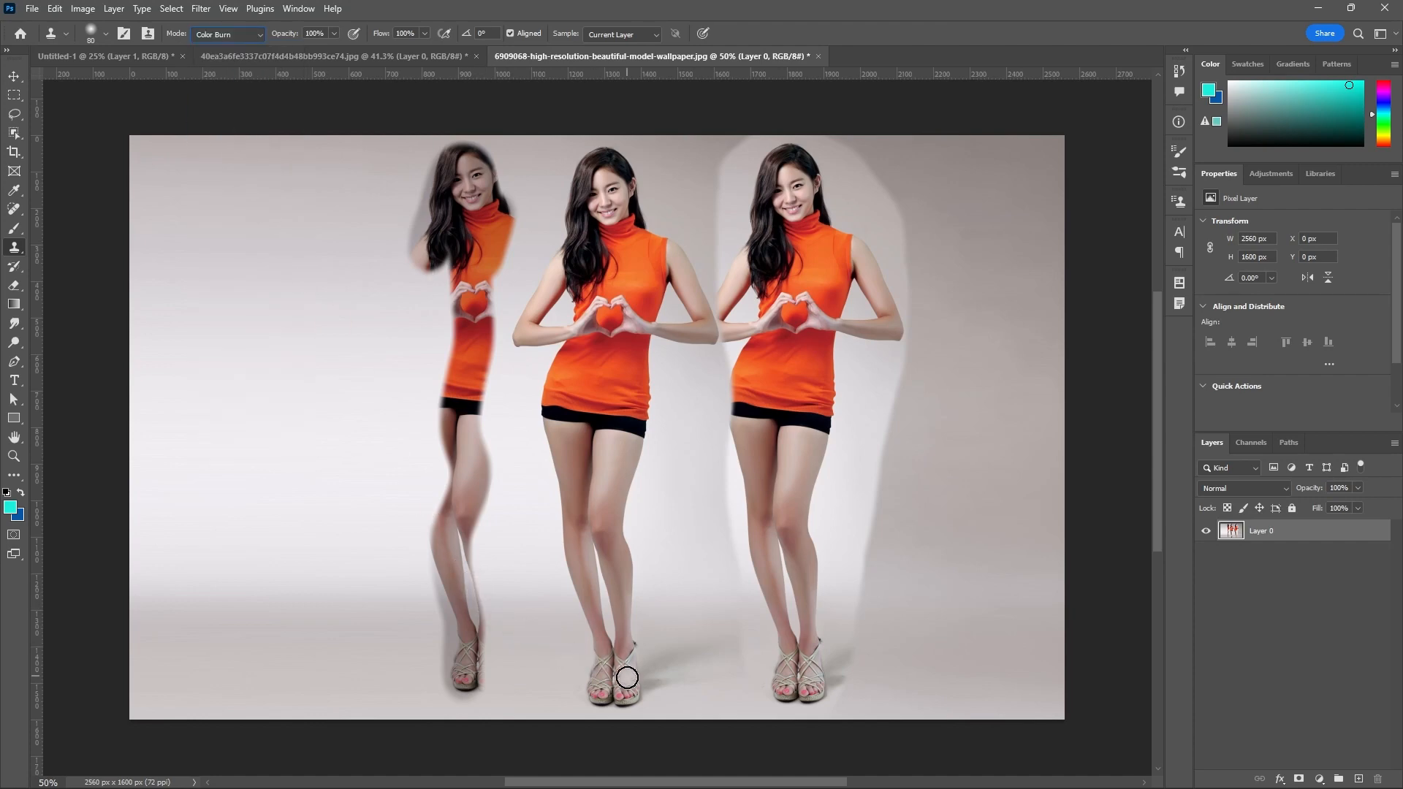
left_click_drag(625, 676, 623, 625)
key("super")
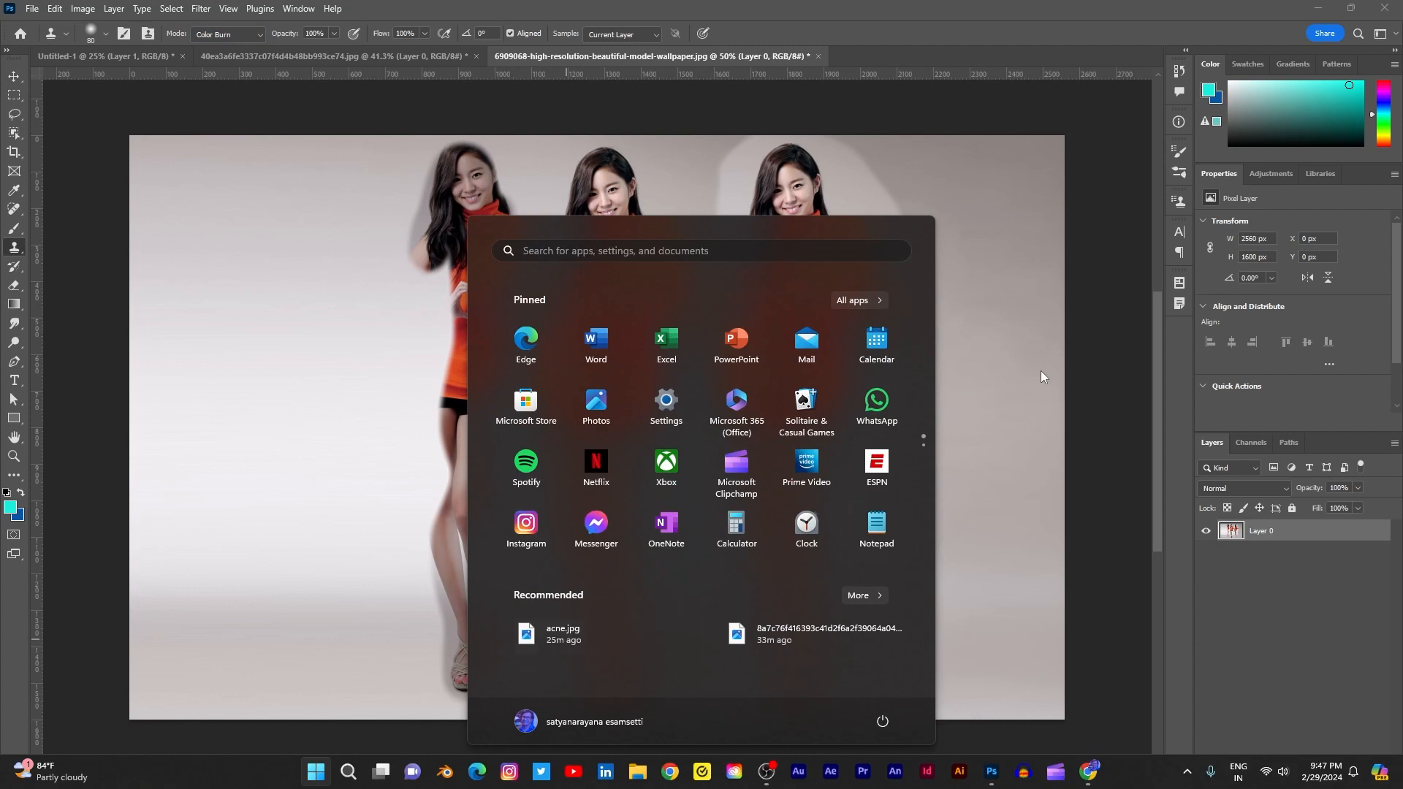
key("super")
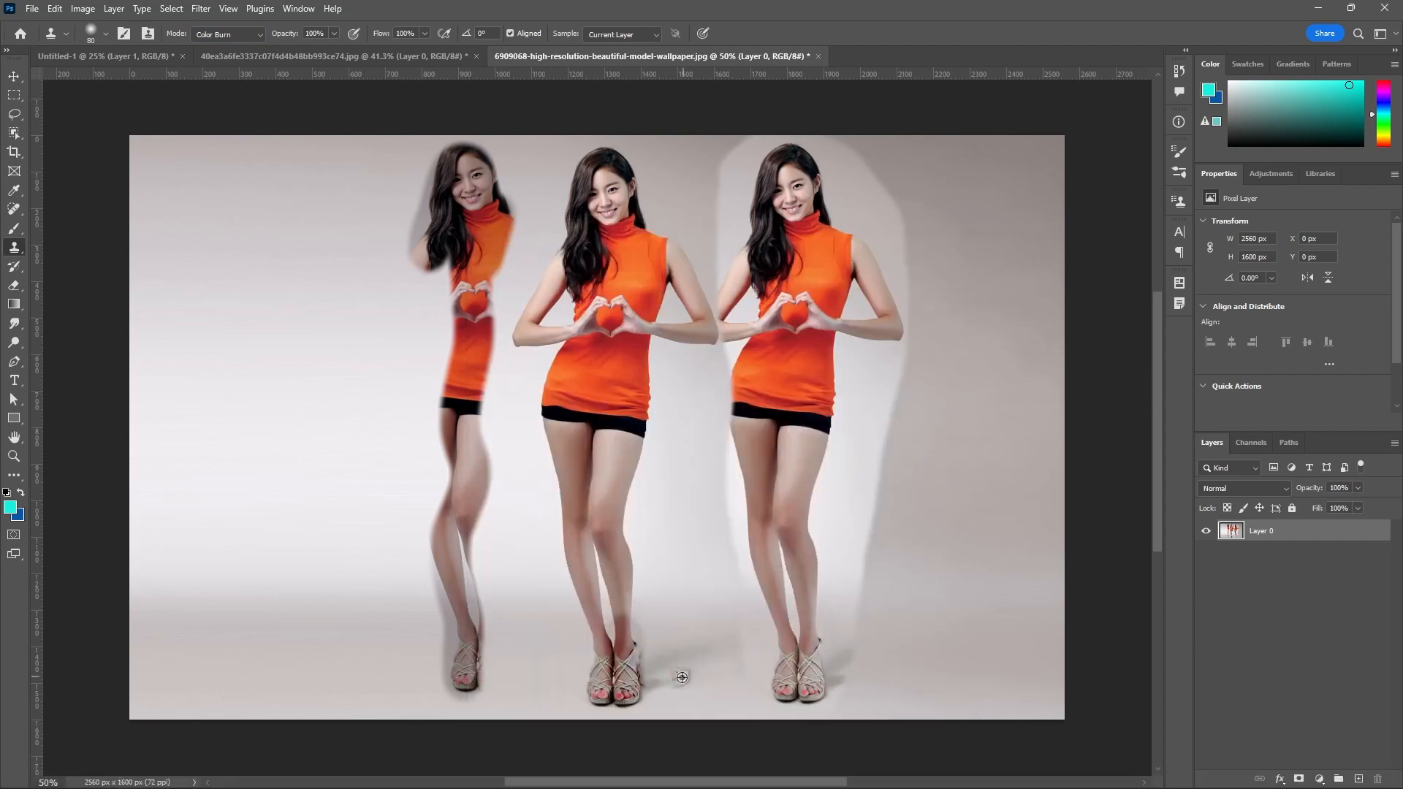
mouse_move(349, 667)
left_mouse_down()
mouse_move(333, 473)
mouse_move(353, 363)
mouse_move(345, 459)
mouse_move(360, 404)
mouse_move(341, 270)
mouse_move(343, 349)
mouse_move(369, 289)
left_mouse_up()
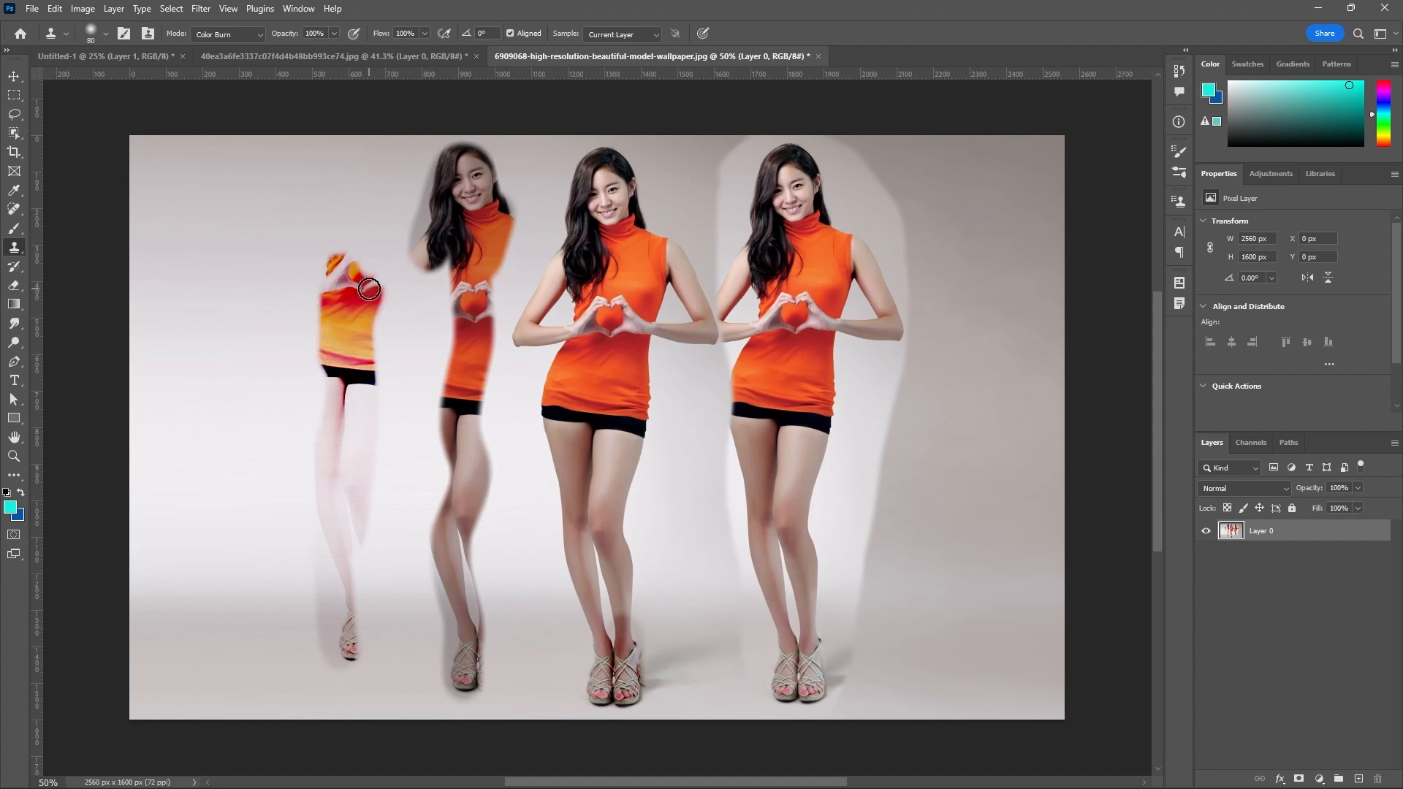
key("ctrl+z")
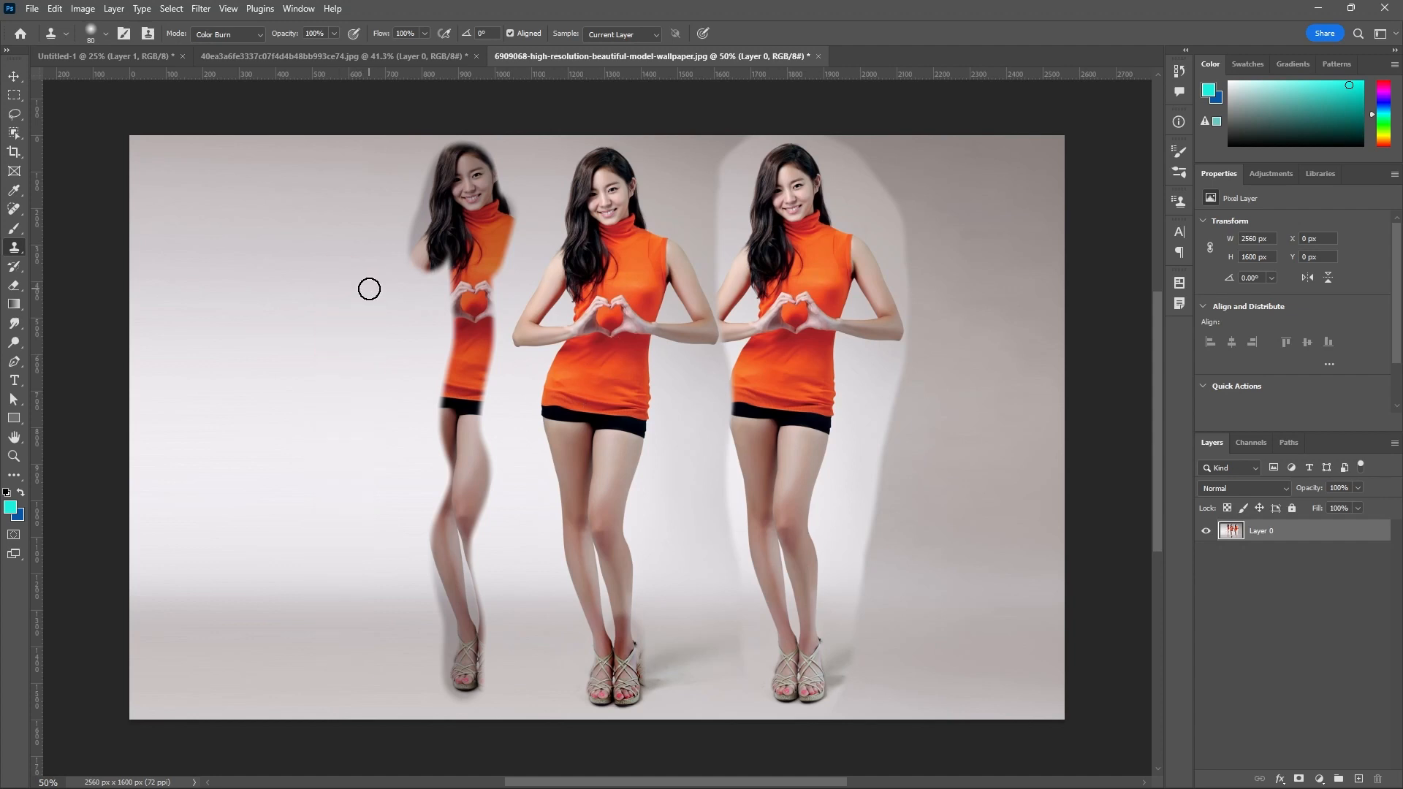
Set the Clone Stamp mode to Lighten and brush cloned strokes over the light backdrop left of the Multiply copy.
left_click(258, 33)
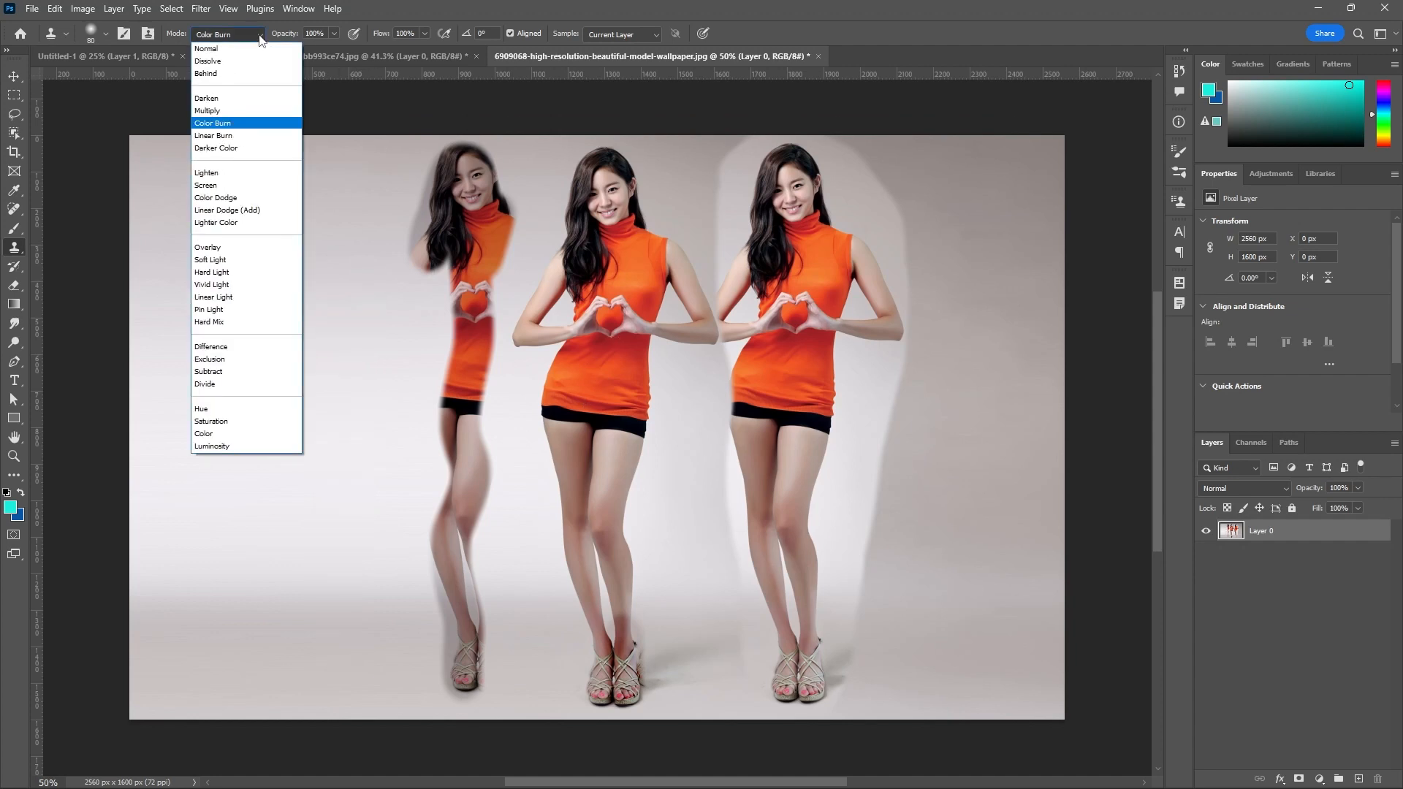
left_click(207, 174)
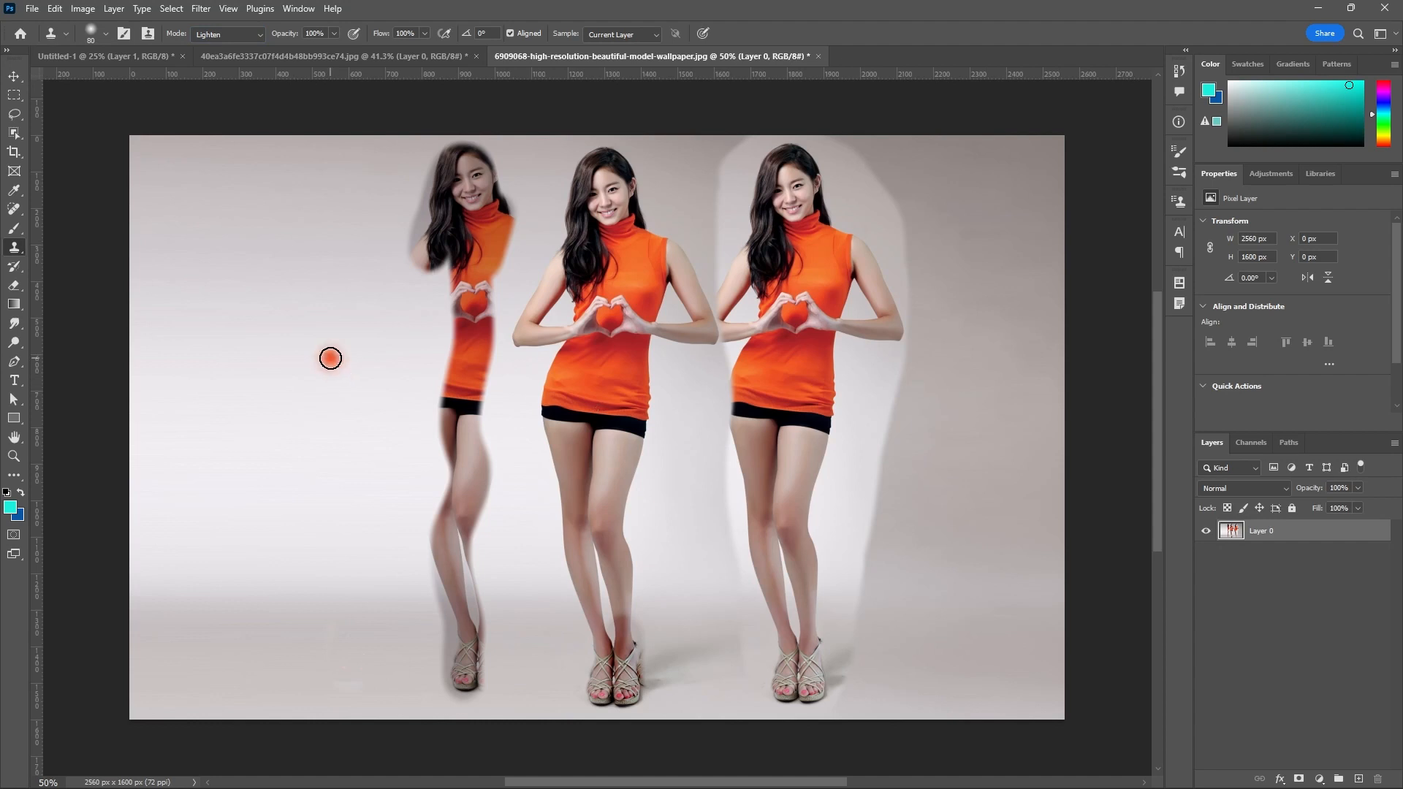
left_click_drag(330, 358, 343, 507)
left_click_drag(371, 585, 360, 303)
mouse_move(363, 641)
left_mouse_down()
mouse_move(334, 330)
mouse_move(358, 615)
mouse_move(370, 500)
mouse_move(328, 297)
left_mouse_up()
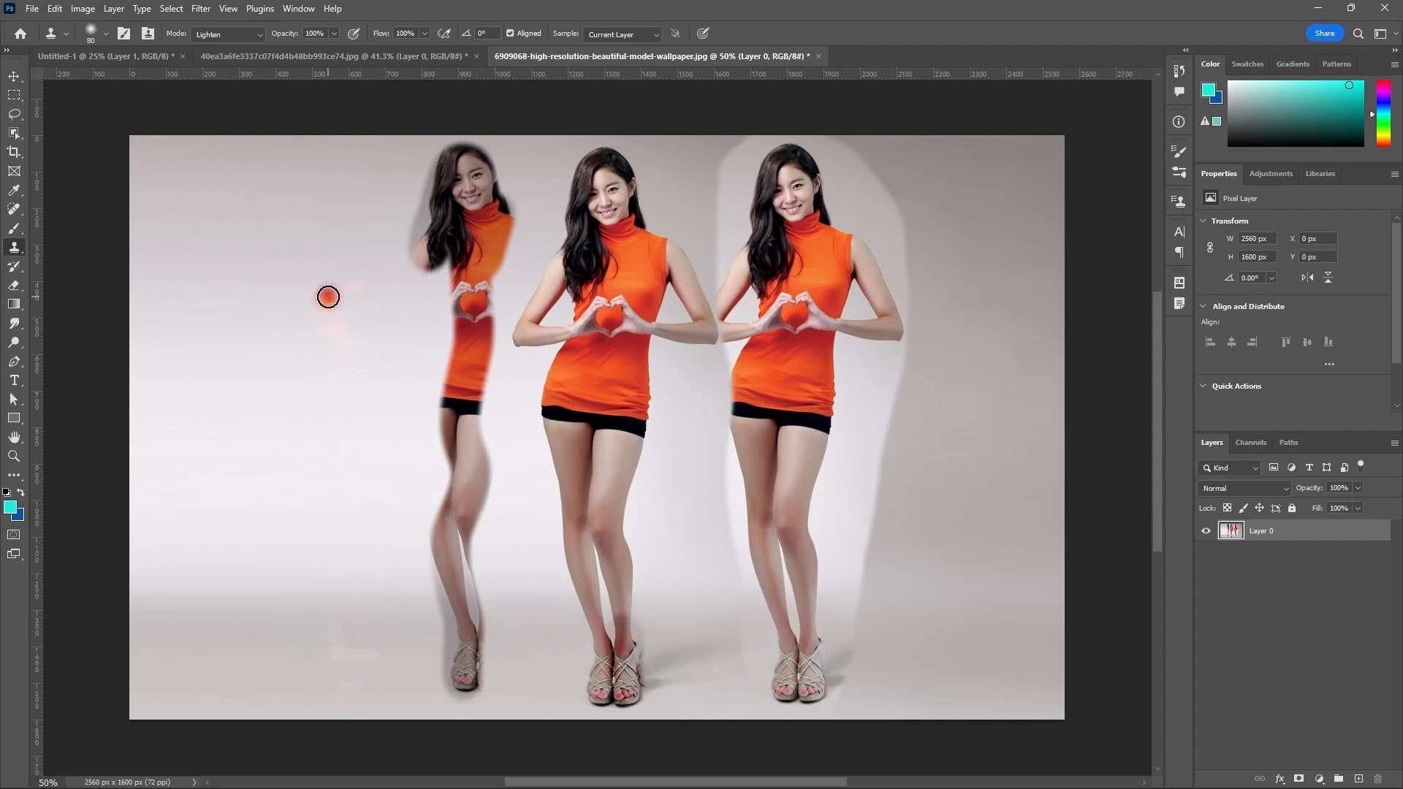
Set the Clone Stamp mode to Overlay, sample the original woman and clone a pale copy of her onto the far-left backdrop.
left_click(248, 34)
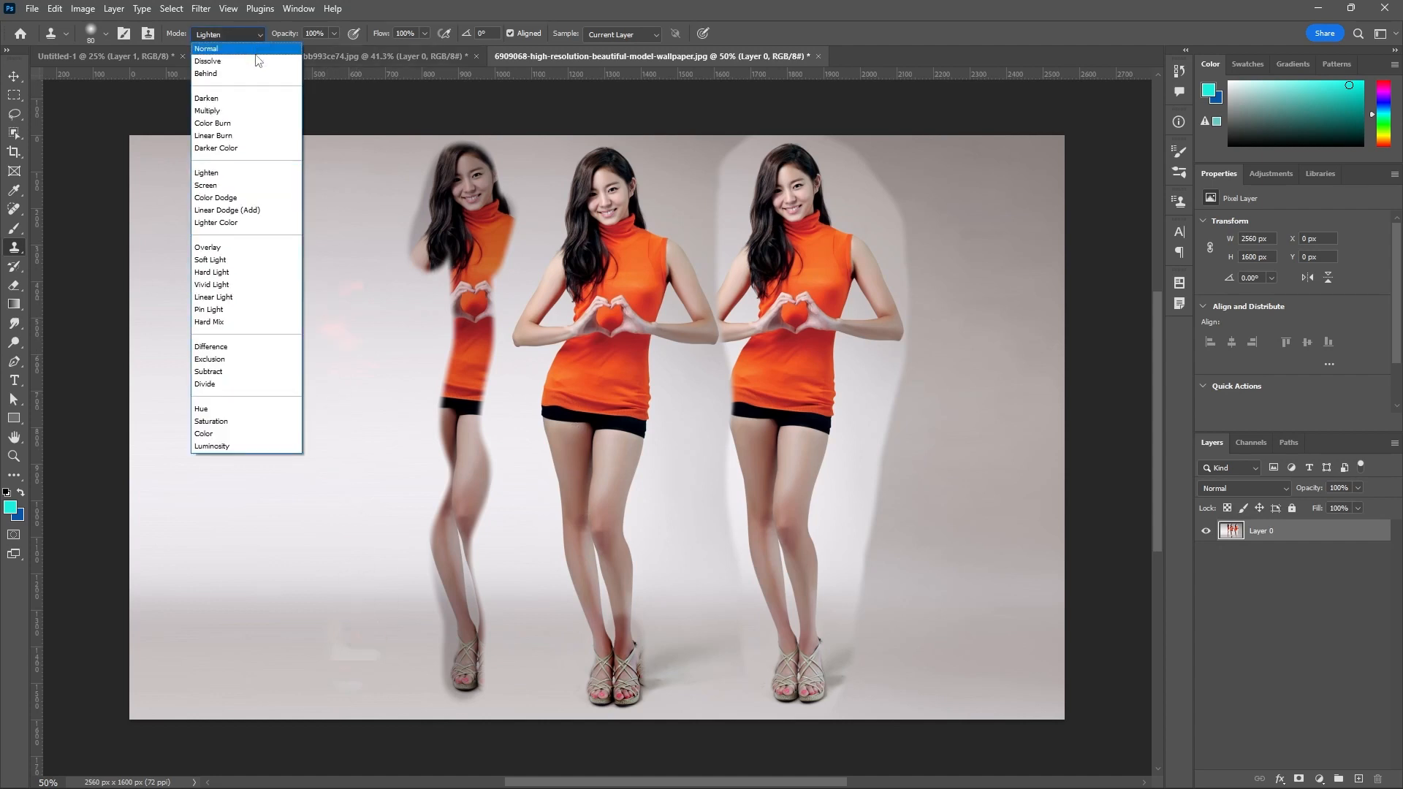
left_click(220, 247)
left_click_drag(641, 647, 637, 684)
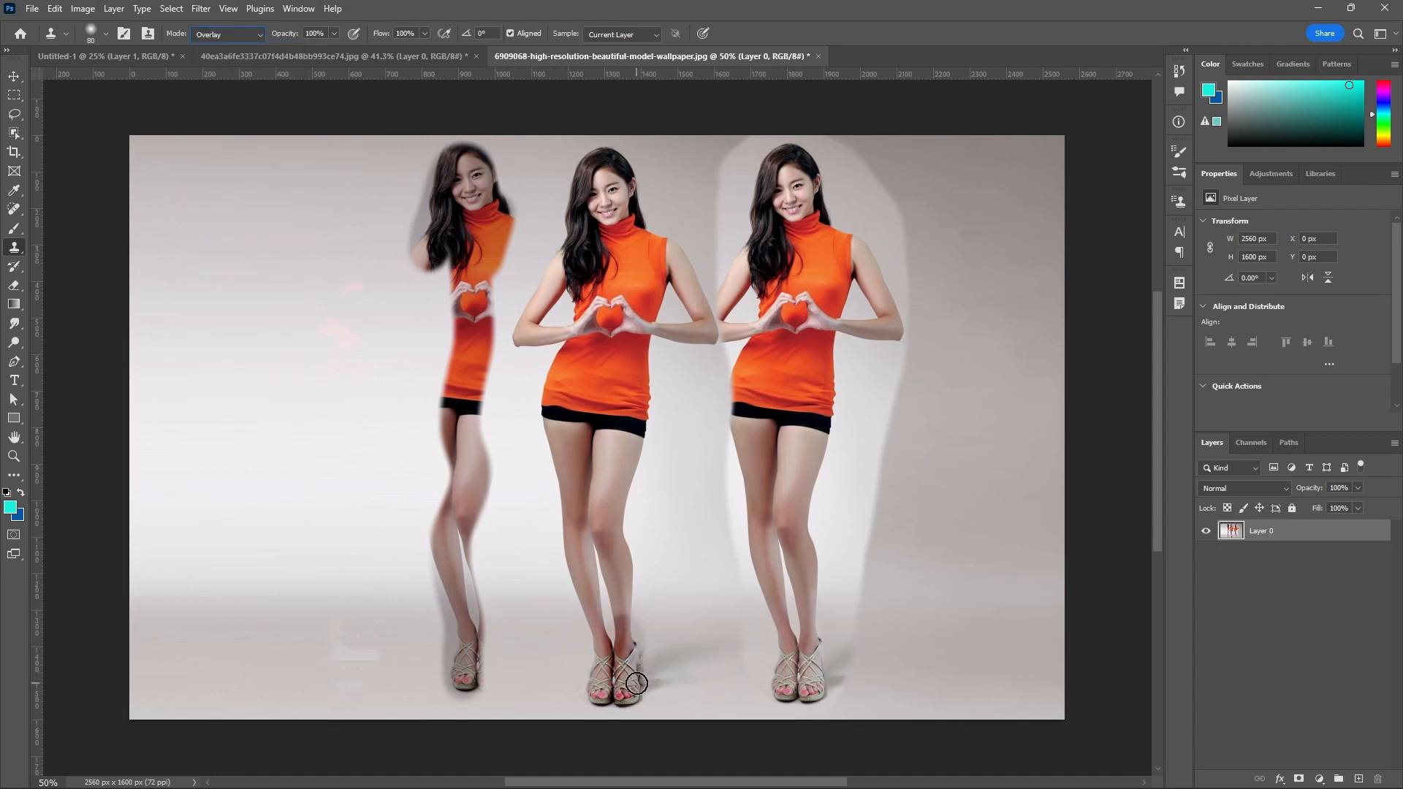
left_click(579, 584, "alt")
mouse_move(358, 665)
left_mouse_down()
mouse_move(347, 233)
mouse_move(322, 343)
mouse_move(354, 246)
mouse_move(379, 380)
left_mouse_up()
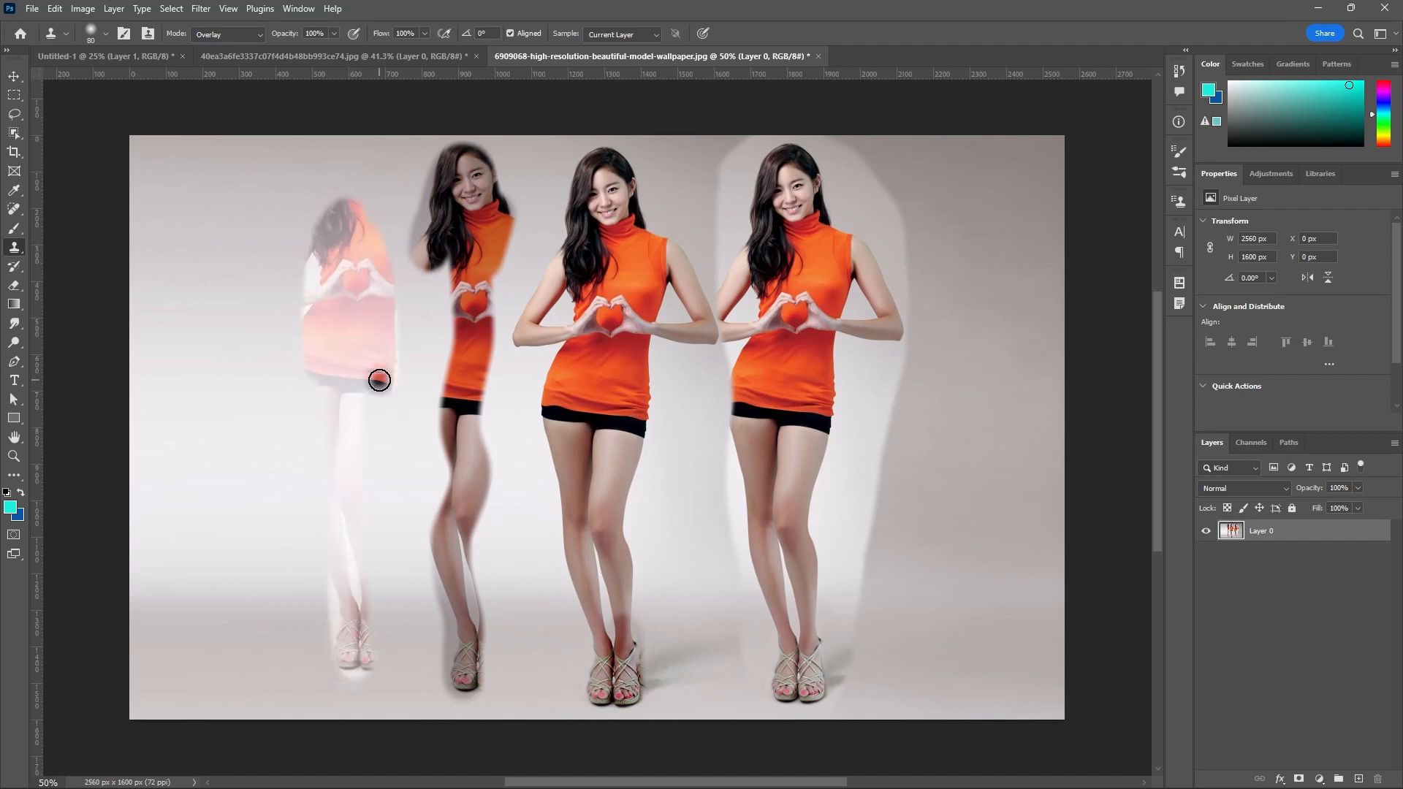
Clone an inverted-color copy of the woman onto the far-left backdrop in Difference mode, and set the mode back to Normal.
left_click(260, 35)
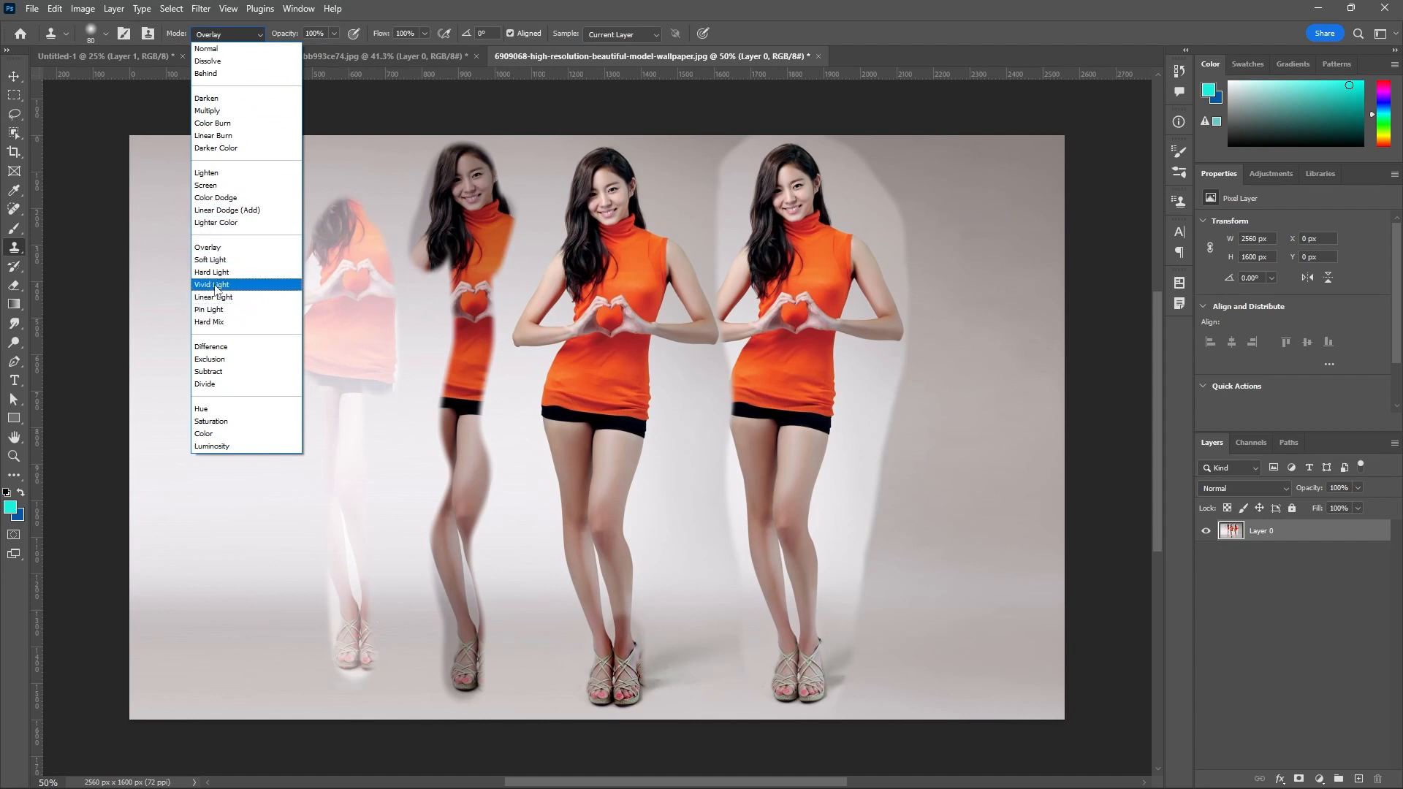
left_click(217, 349)
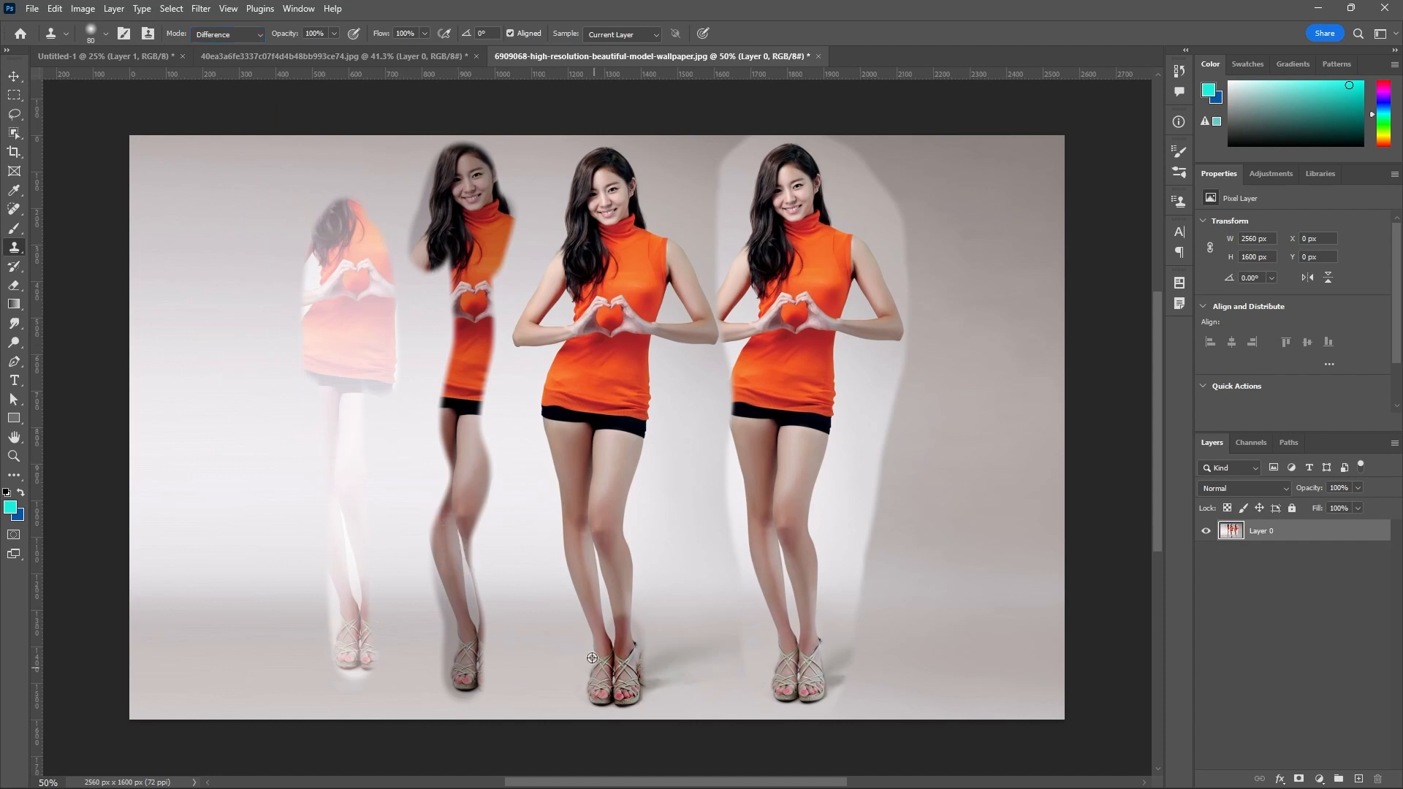
mouse_move(259, 680)
left_mouse_down()
mouse_move(258, 234)
mouse_move(237, 328)
mouse_move(243, 249)
mouse_move(292, 241)
mouse_move(263, 168)
mouse_move(234, 187)
mouse_move(260, 139)
mouse_move(294, 214)
mouse_move(274, 144)
mouse_move(250, 142)
mouse_move(209, 371)
mouse_move(230, 395)
mouse_move(282, 215)
mouse_move(280, 417)
mouse_move(297, 384)
mouse_move(320, 209)
mouse_move(301, 143)
mouse_move(226, 156)
mouse_move(209, 249)
mouse_move(207, 476)
mouse_move(224, 437)
mouse_move(207, 507)
mouse_move(216, 562)
mouse_move(259, 452)
mouse_move(214, 665)
mouse_move(236, 665)
mouse_move(259, 636)
mouse_move(300, 447)
mouse_move(264, 707)
mouse_move(297, 633)
mouse_move(323, 200)
mouse_move(311, 152)
mouse_move(176, 205)
left_mouse_up()
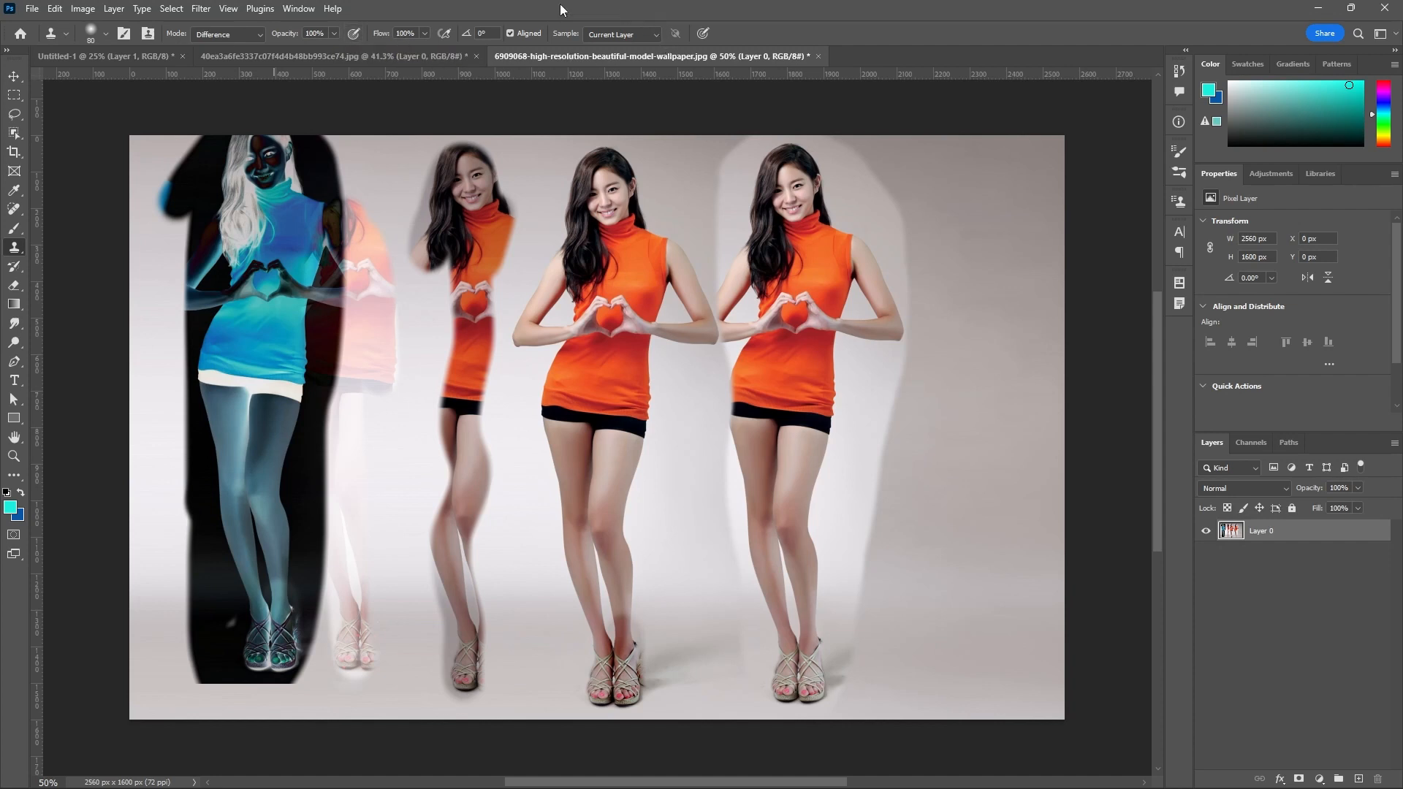
left_click(334, 33)
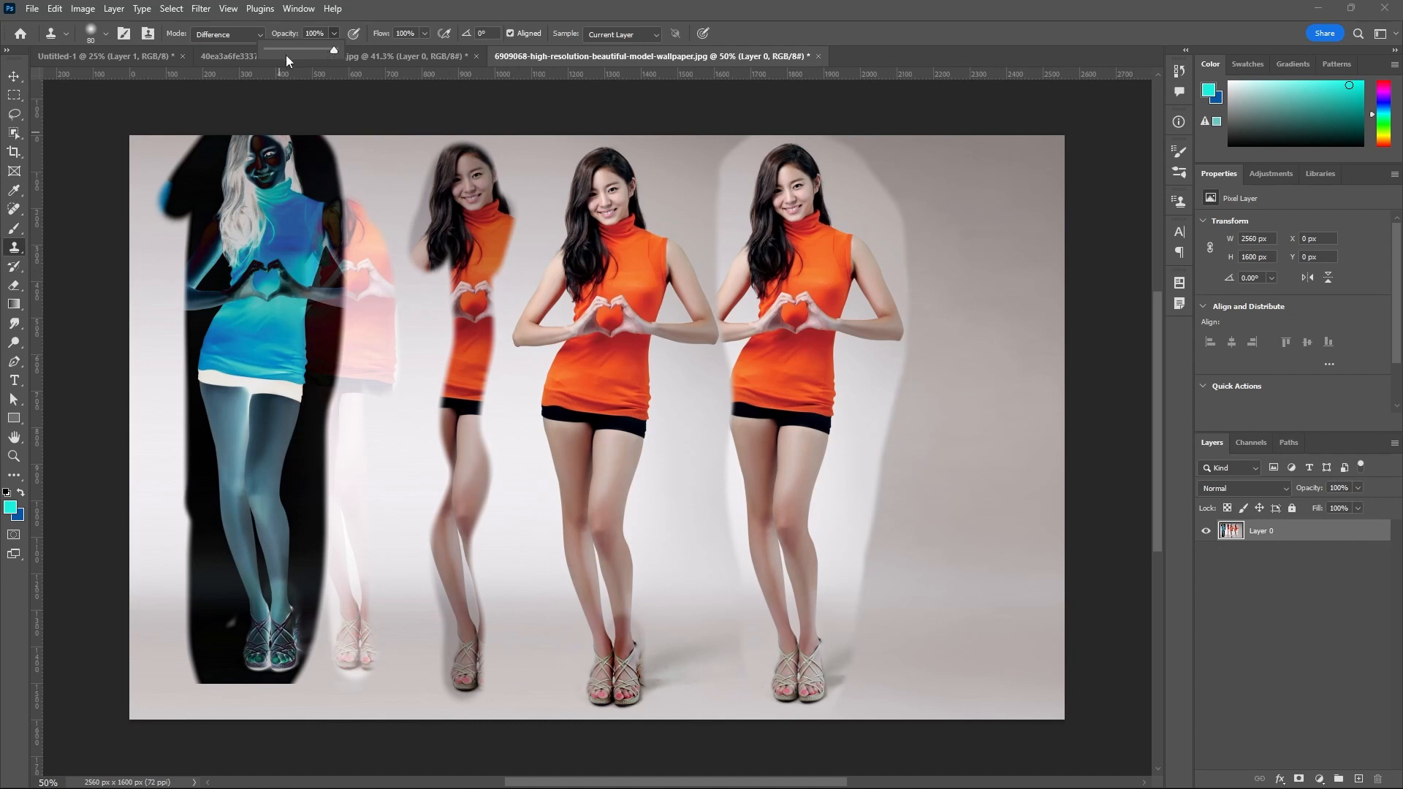
left_click(260, 37)
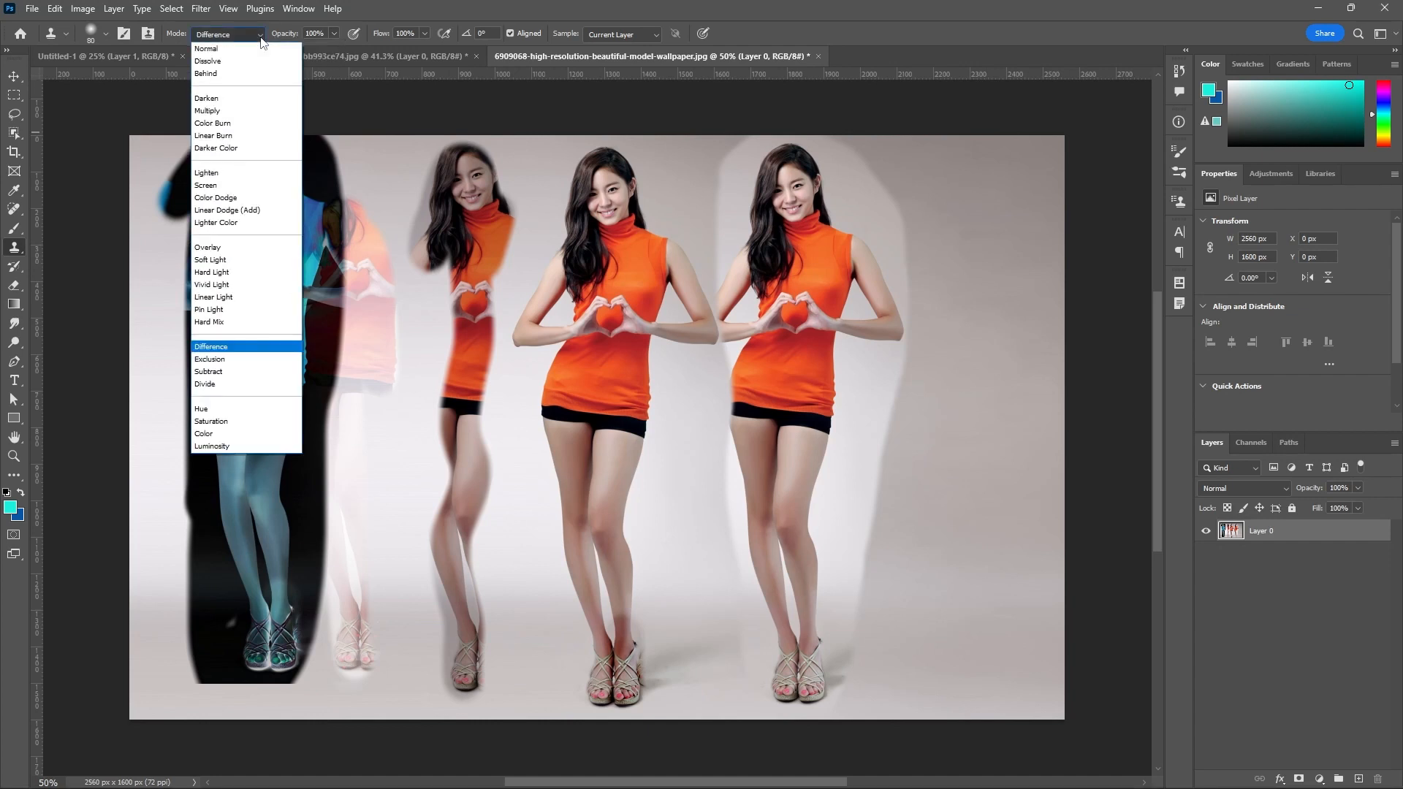
left_click(207, 49)
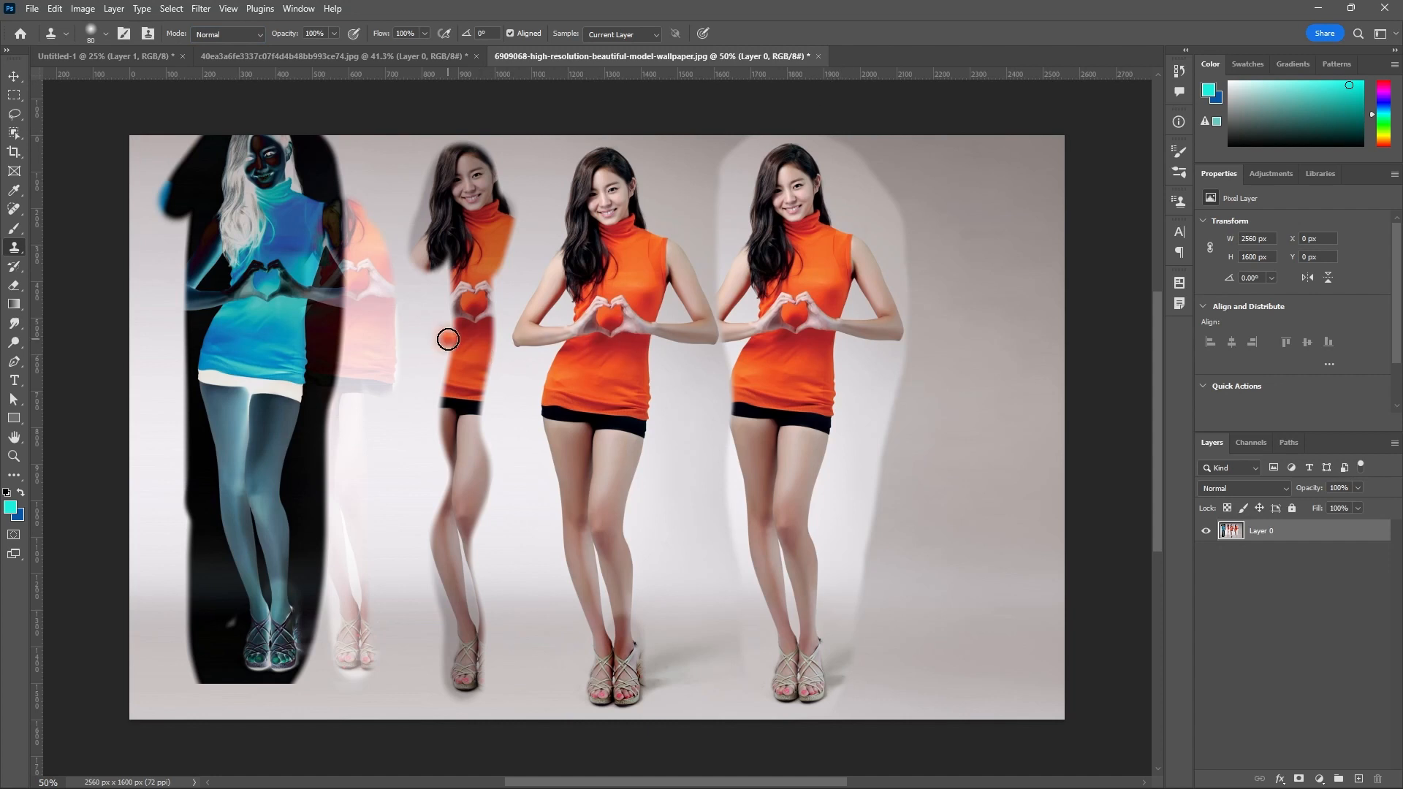
Switch to the Pattern Stamp Tool and paint a blue zigzag in Multiply mode across the three figures' waists and legs.
right_click(20, 252)
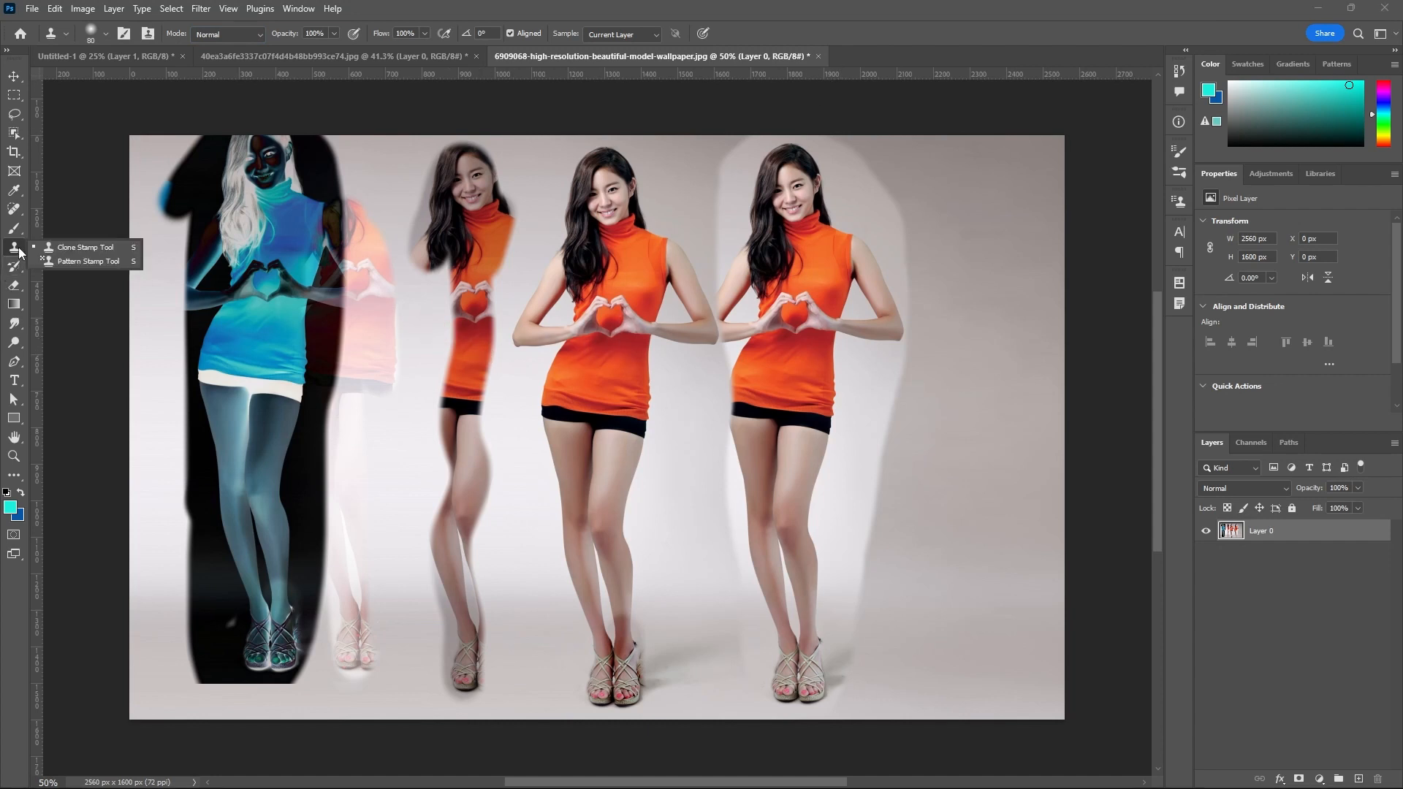
left_click(102, 261)
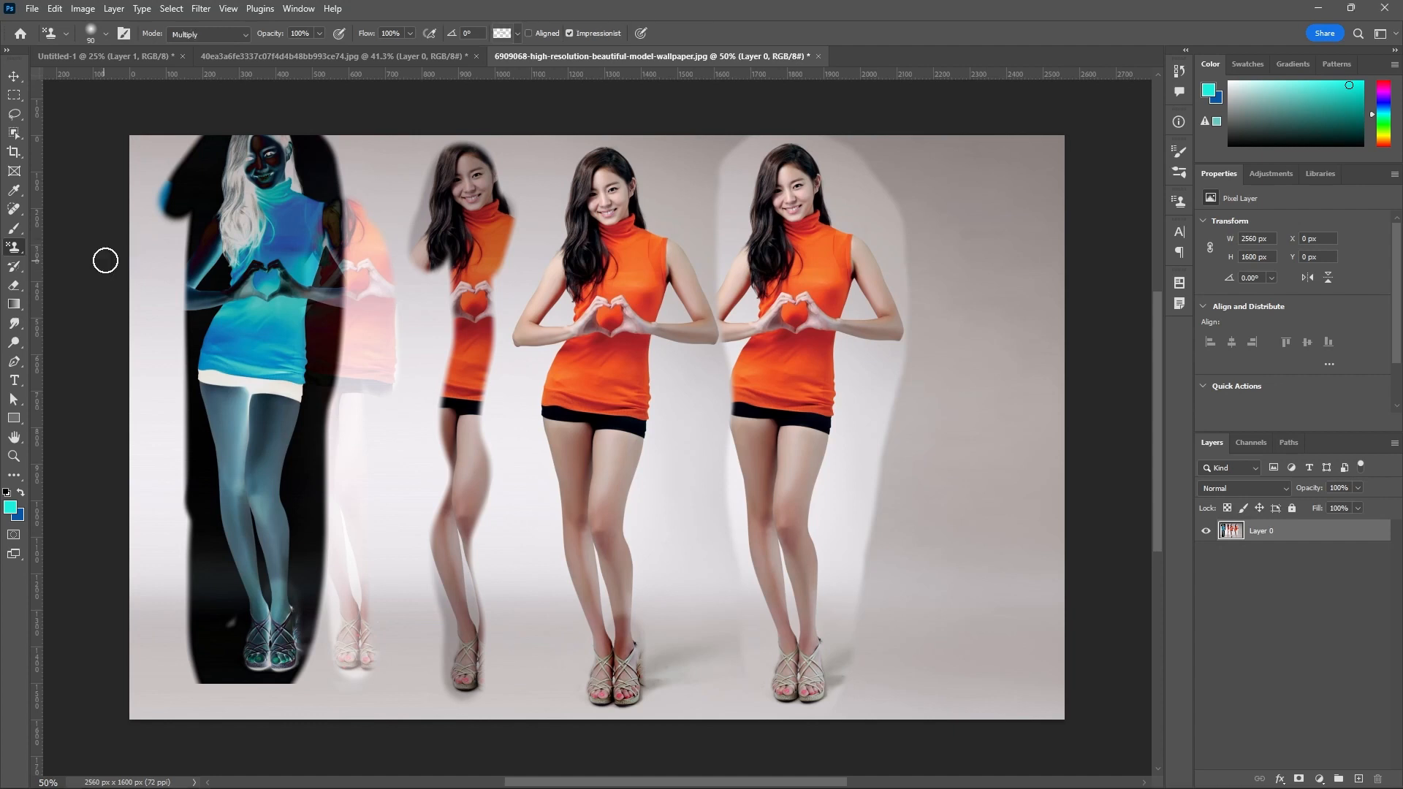
mouse_move(409, 285)
left_mouse_down()
mouse_move(404, 347)
mouse_move(428, 354)
mouse_move(412, 414)
mouse_move(513, 366)
mouse_move(543, 384)
mouse_move(502, 470)
mouse_move(584, 492)
mouse_move(683, 472)
mouse_move(719, 517)
mouse_move(744, 500)
mouse_move(837, 495)
mouse_move(877, 463)
left_mouse_up()
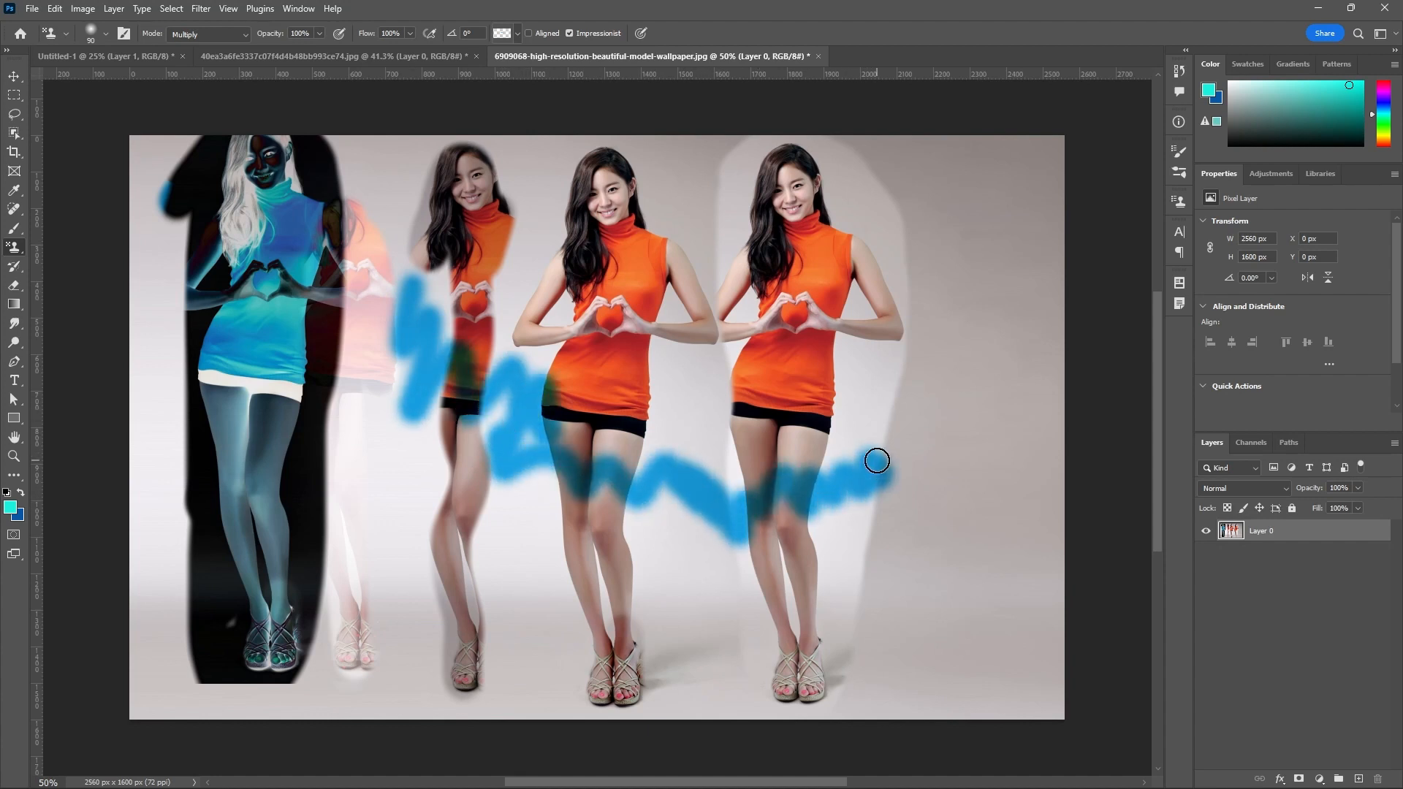
Delete the "acne.jpg" pattern from the Pattern Stamp's pattern presets.
left_click(518, 33)
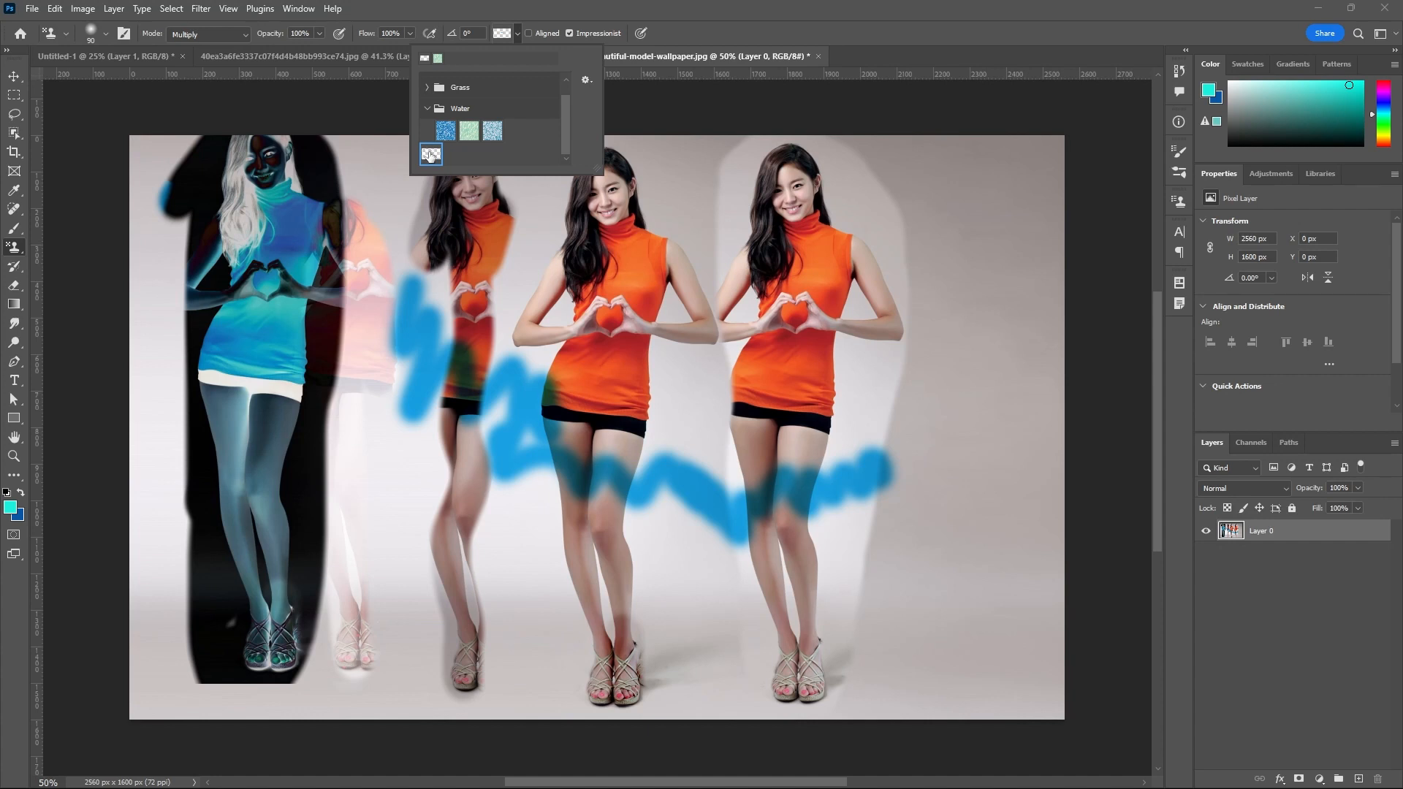
left_click(586, 80)
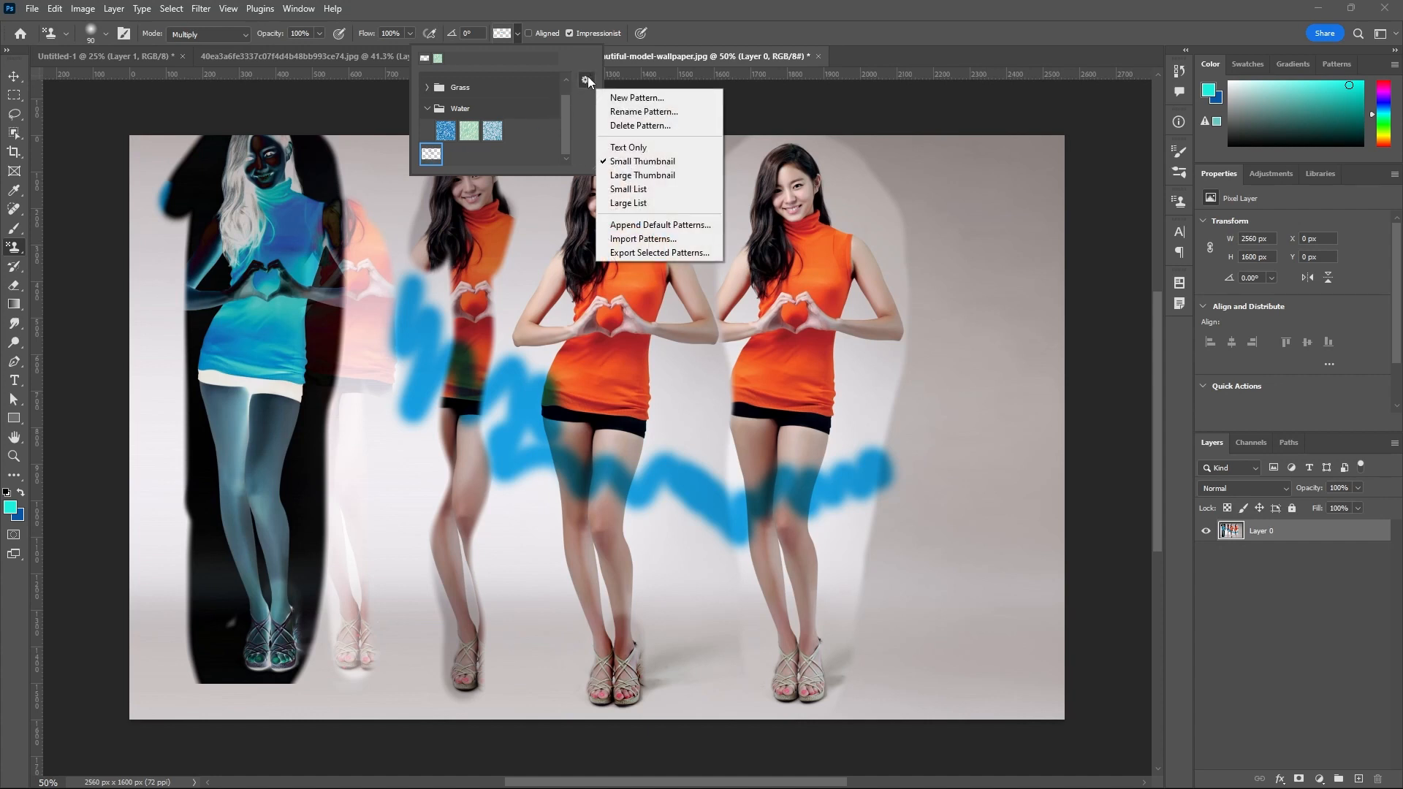
left_click(627, 125)
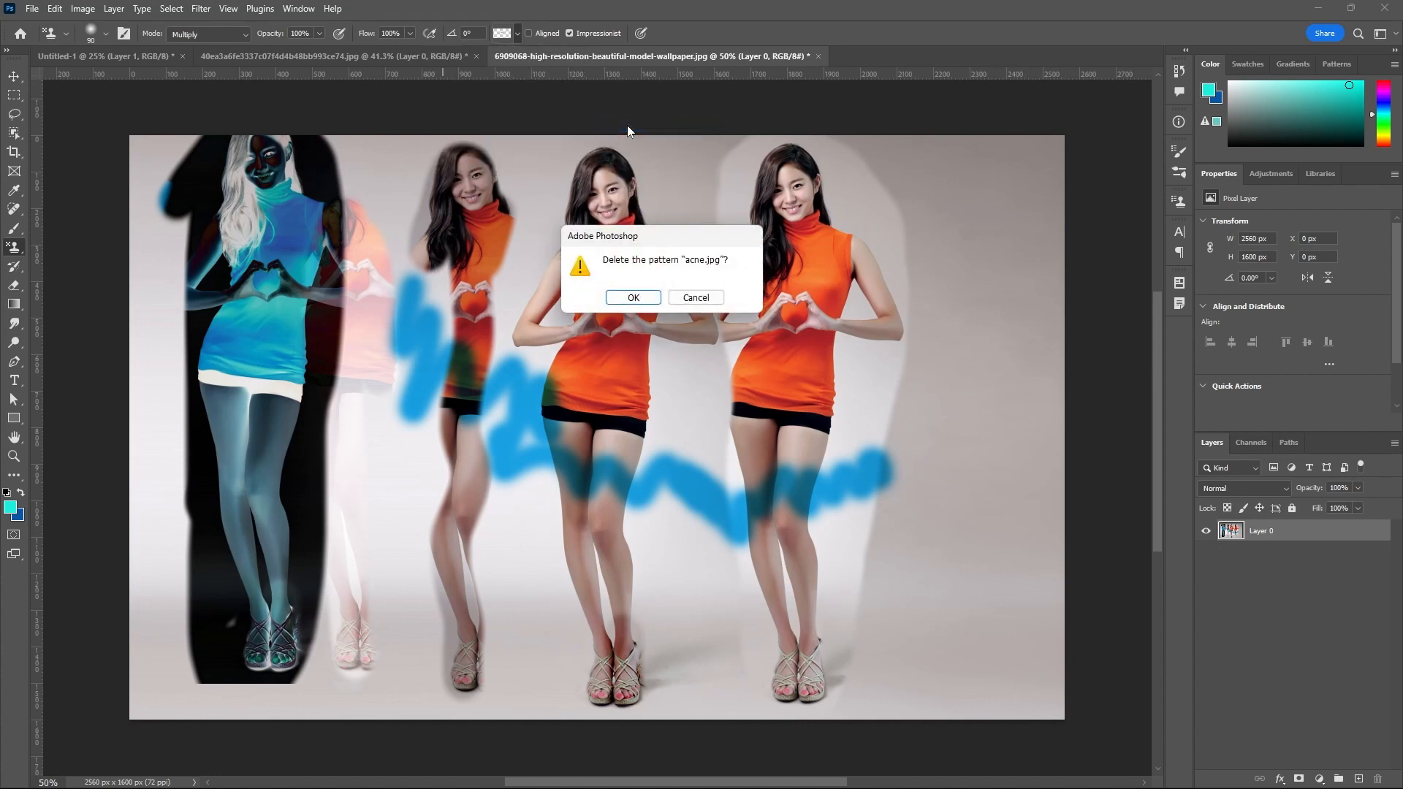
left_click(634, 299)
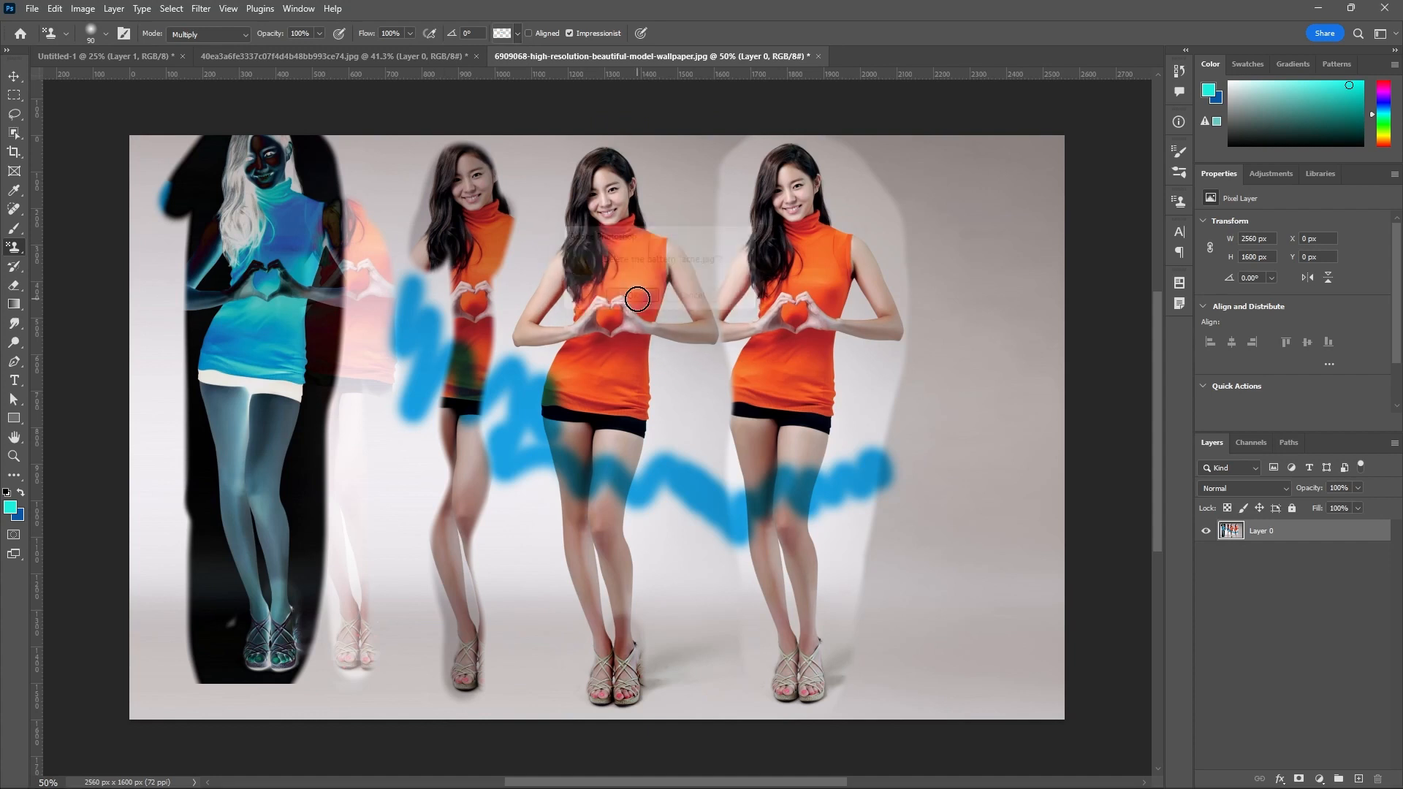
Choose the golden third pattern of the Trees group and stamp it over the rightmost woman's arm and the backdrop beside her.
left_click(516, 34)
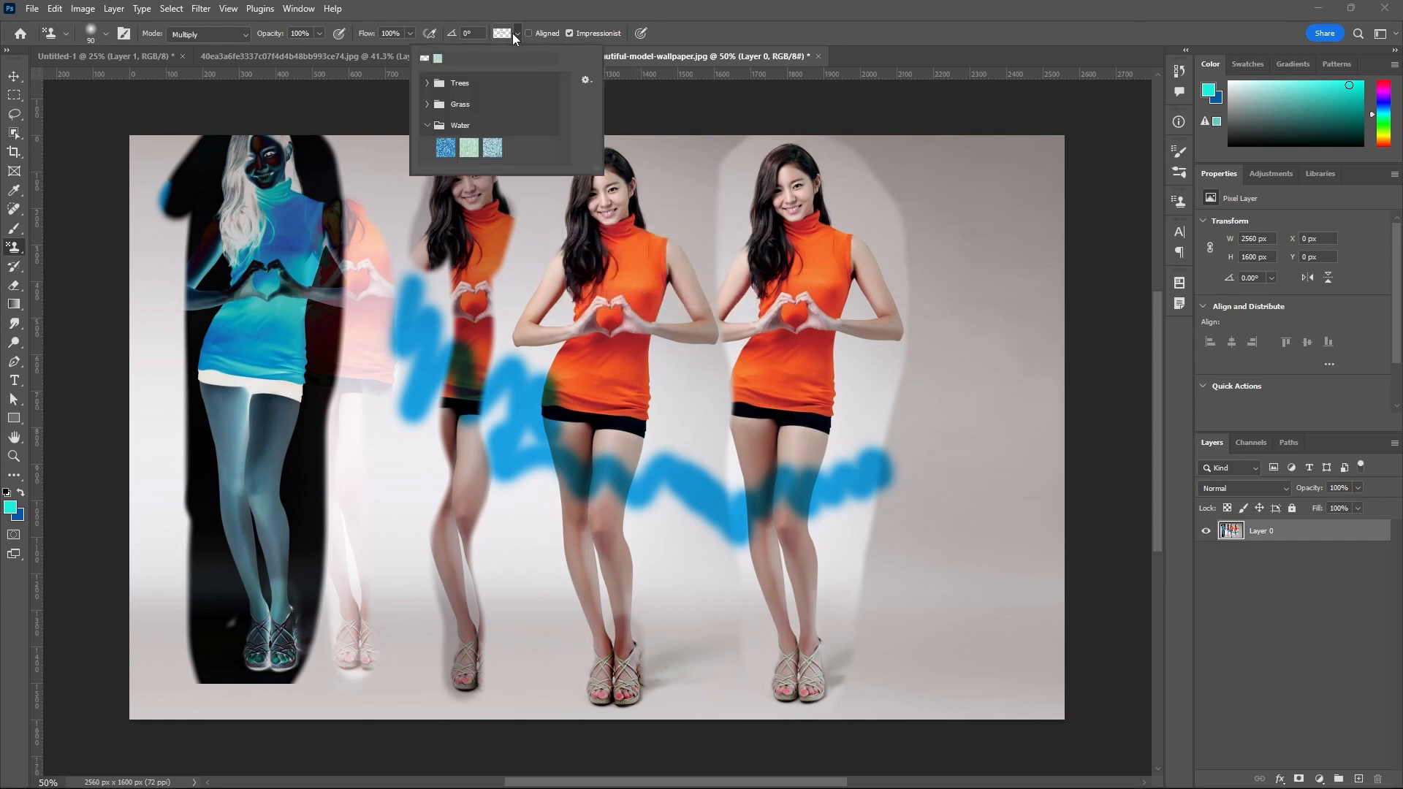
left_click(428, 84)
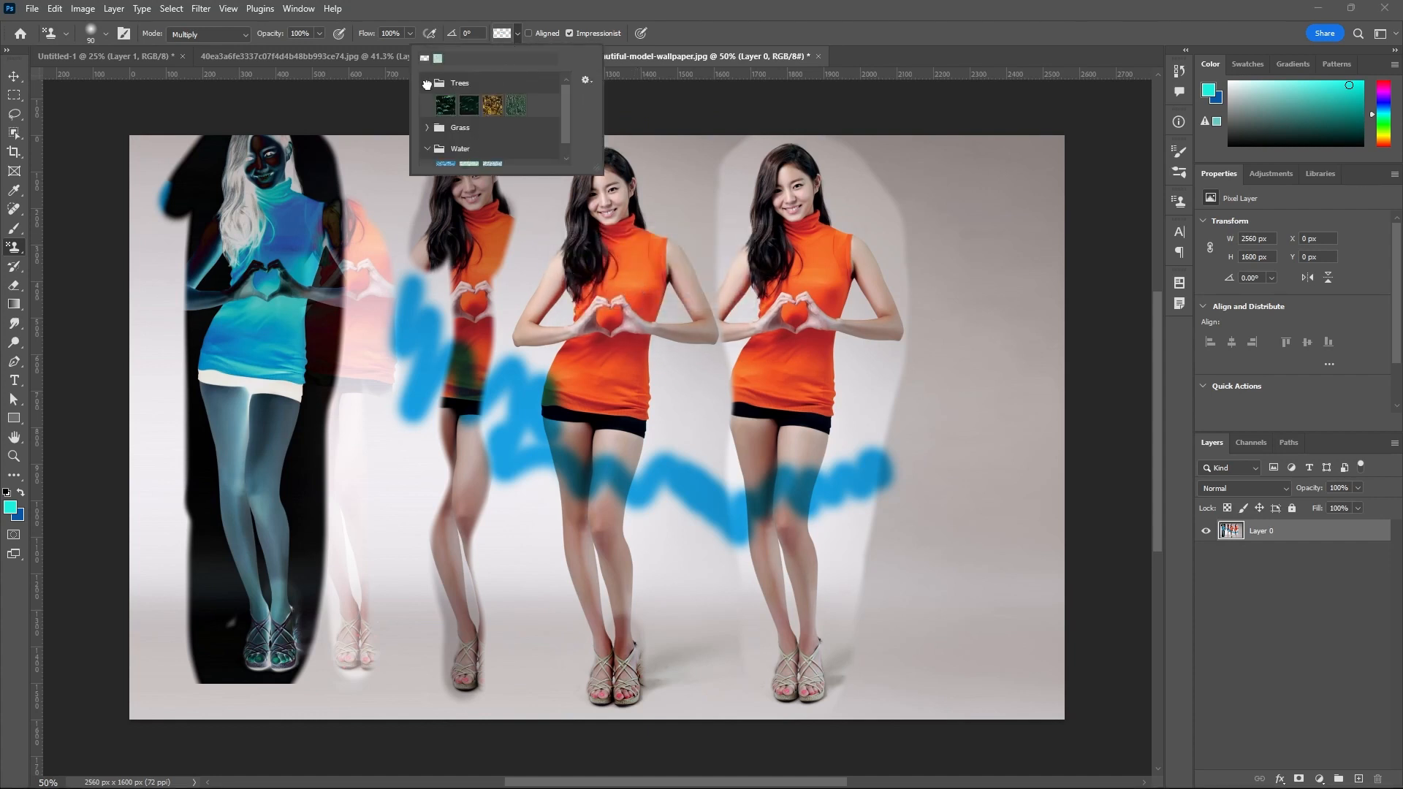
left_click(493, 108)
left_click(848, 37)
mouse_move(819, 288)
left_mouse_down()
mouse_move(899, 300)
mouse_move(946, 395)
left_mouse_up()
mouse_move(921, 470)
left_mouse_down()
mouse_move(956, 406)
mouse_move(942, 374)
mouse_move(922, 389)
mouse_move(939, 464)
left_mouse_up()
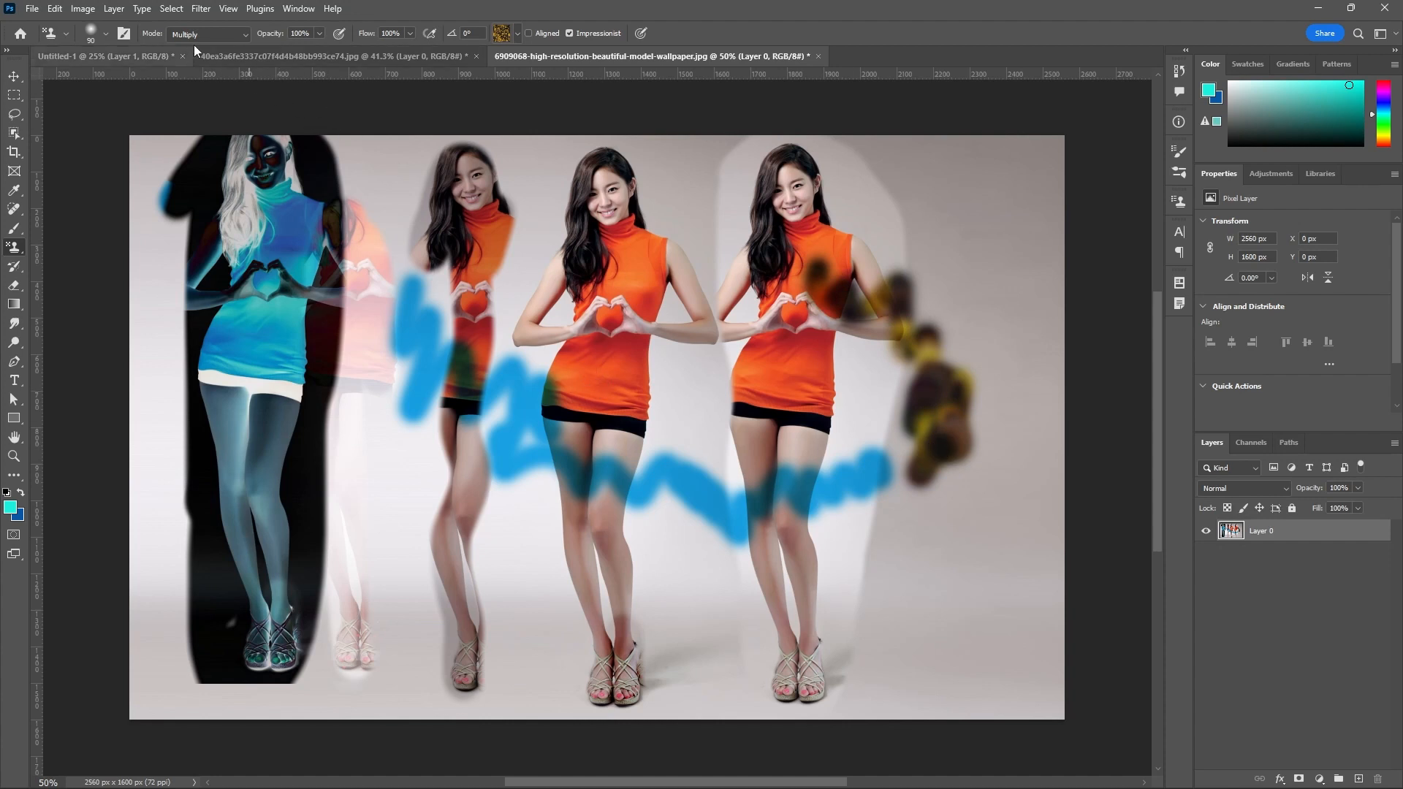
Set the Pattern Stamp mode to Normal and paint the golden pattern across the torsos of the orange-clad figures.
left_click(241, 37)
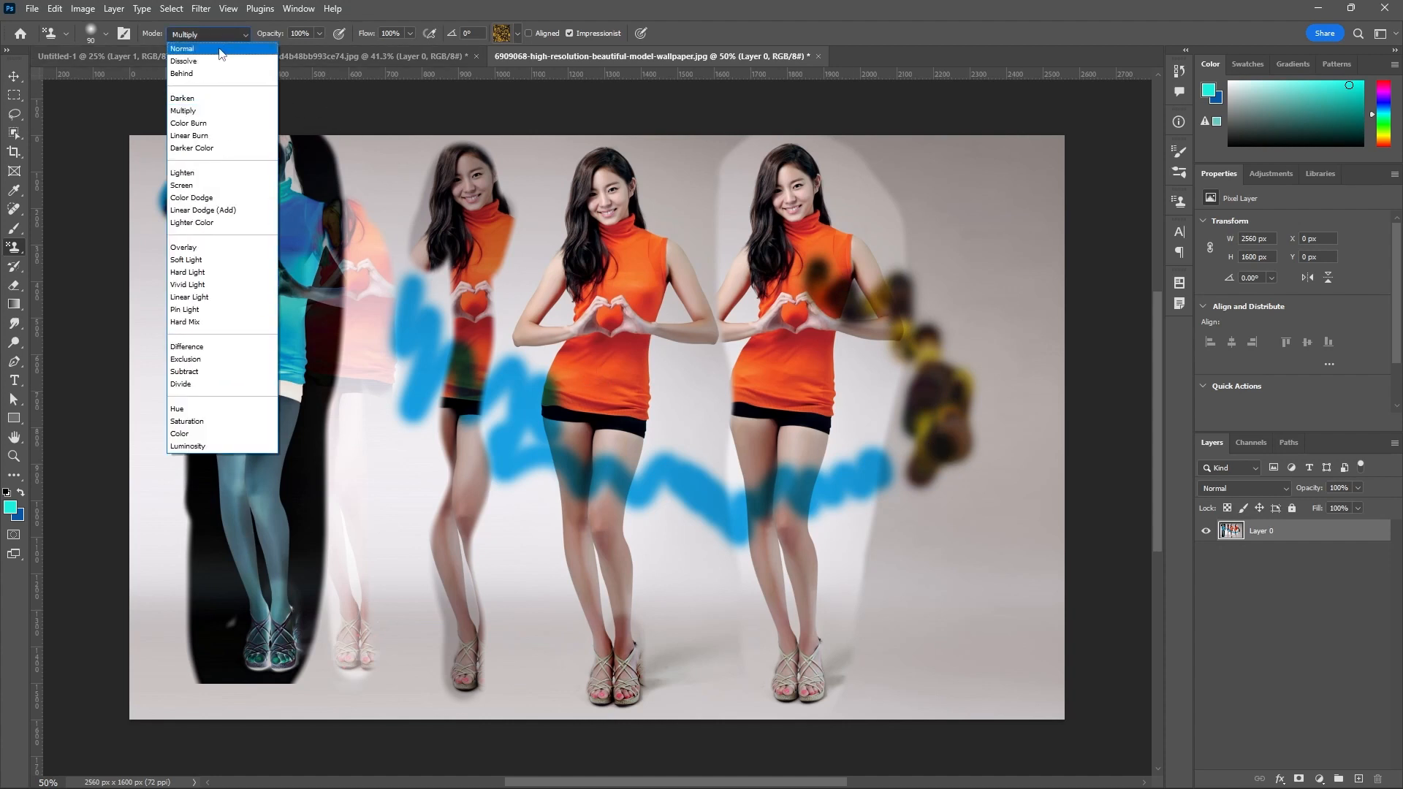
left_click(221, 53)
mouse_move(738, 241)
left_mouse_down()
mouse_move(824, 214)
mouse_move(851, 235)
mouse_move(762, 274)
mouse_move(734, 312)
mouse_move(680, 260)
mouse_move(599, 340)
mouse_move(576, 409)
mouse_move(619, 414)
mouse_move(615, 372)
mouse_move(578, 361)
mouse_move(554, 421)
mouse_move(417, 406)
mouse_move(403, 370)
left_mouse_up()
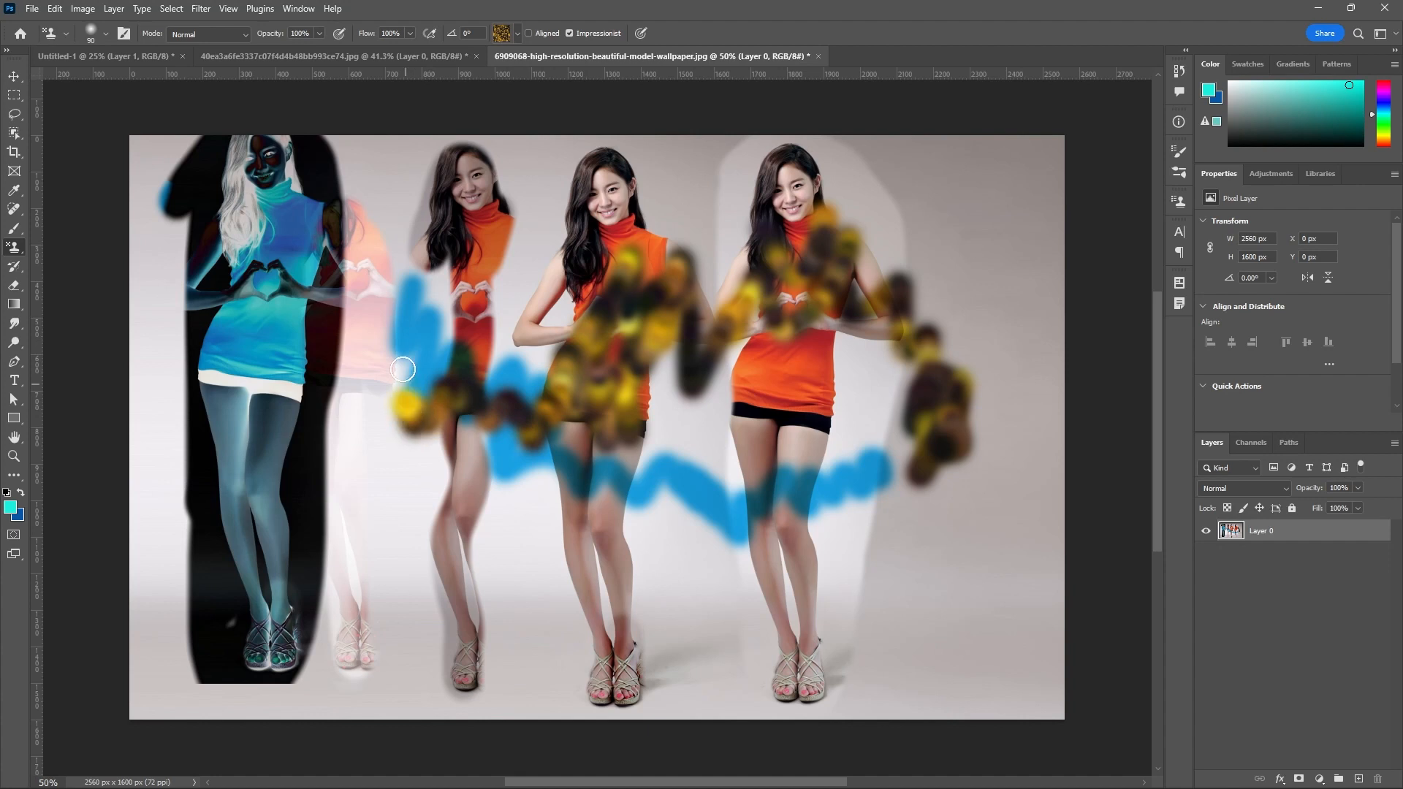
Set the Pattern Stamp mode to Overlay and brush the golden pattern over the legs of the two middle figures.
left_click(243, 34)
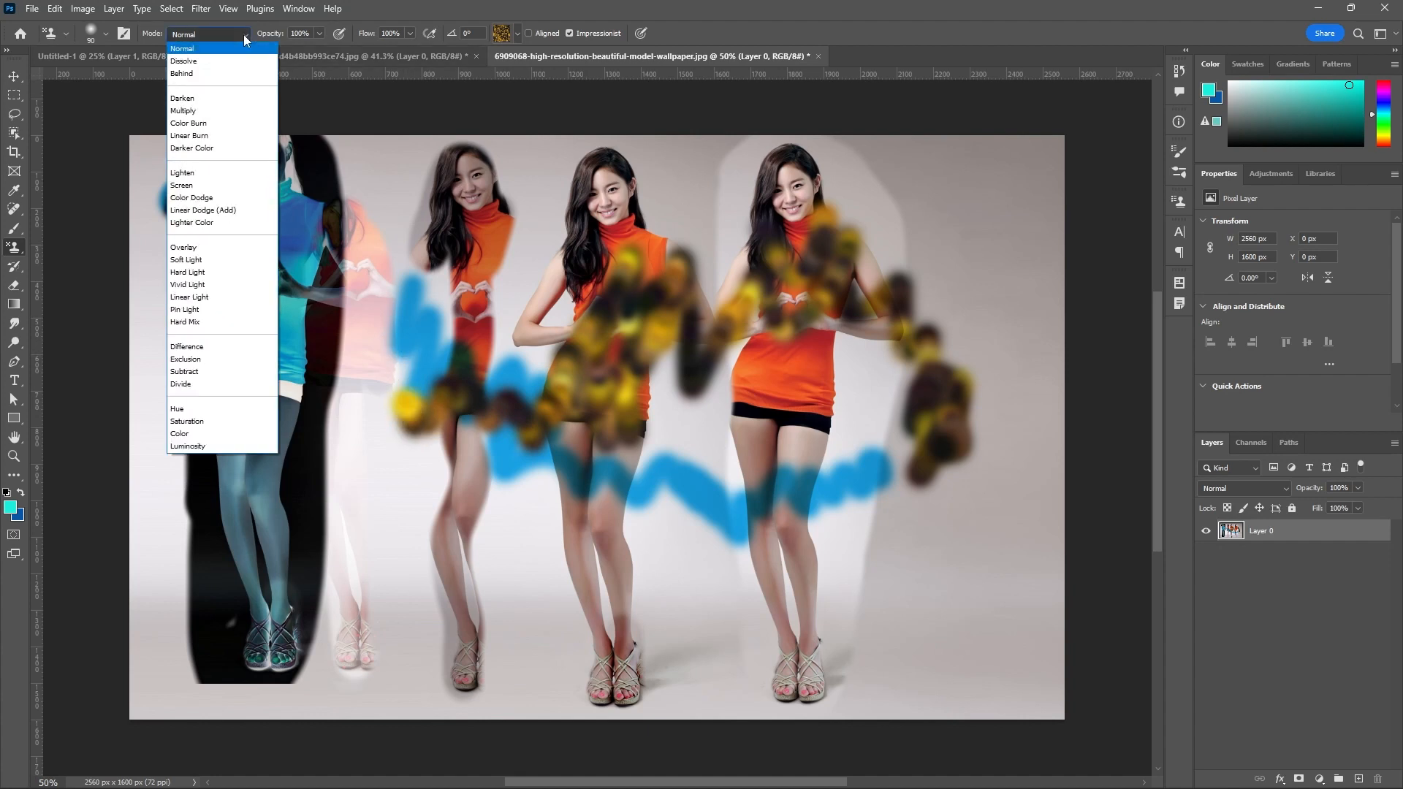
left_click(185, 247)
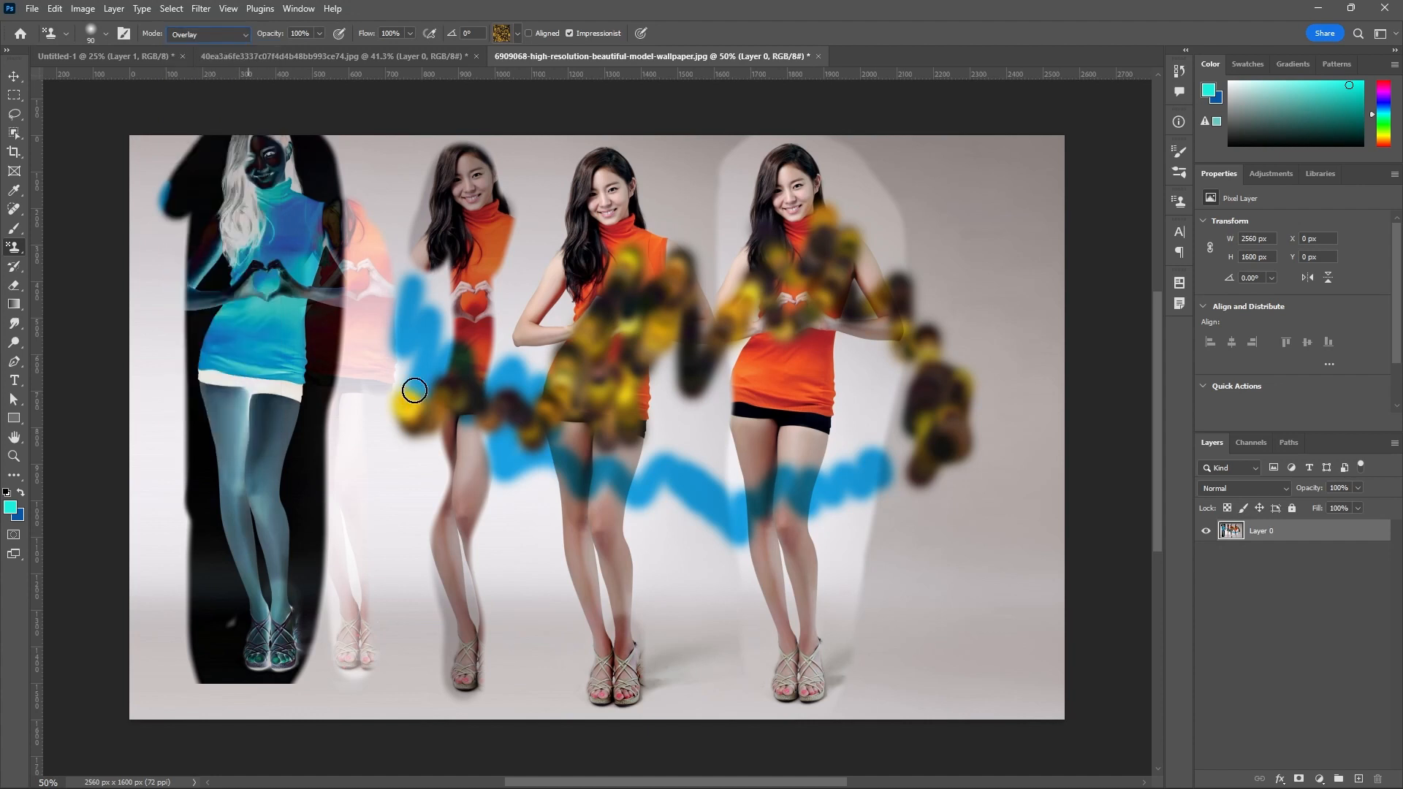
mouse_move(415, 391)
left_mouse_down()
mouse_move(465, 403)
mouse_move(453, 550)
mouse_move(515, 518)
mouse_move(567, 540)
mouse_move(609, 571)
left_mouse_up()
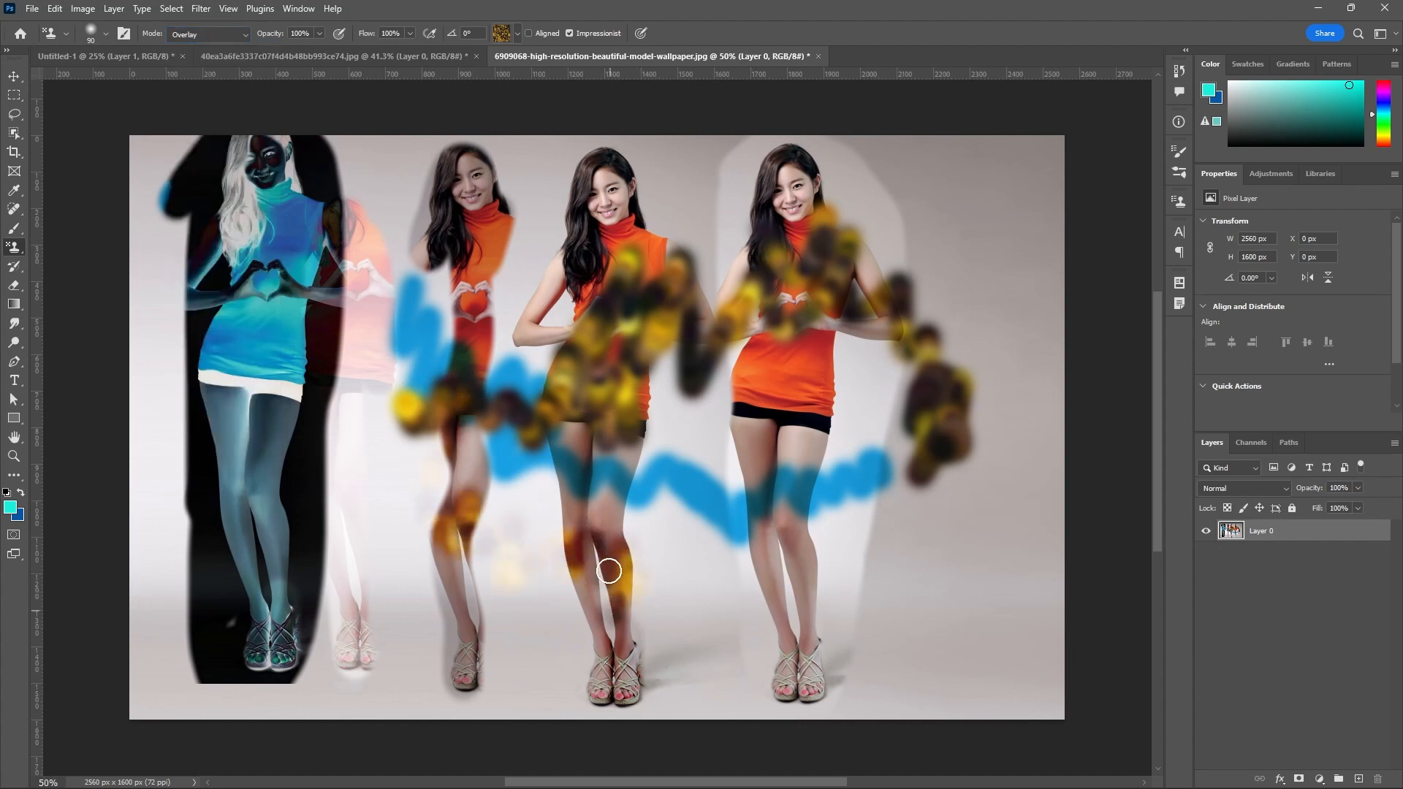
Set the Pattern Stamp mode to Difference and paint over the rightmost woman's legs and the original woman's face.
left_click(244, 34)
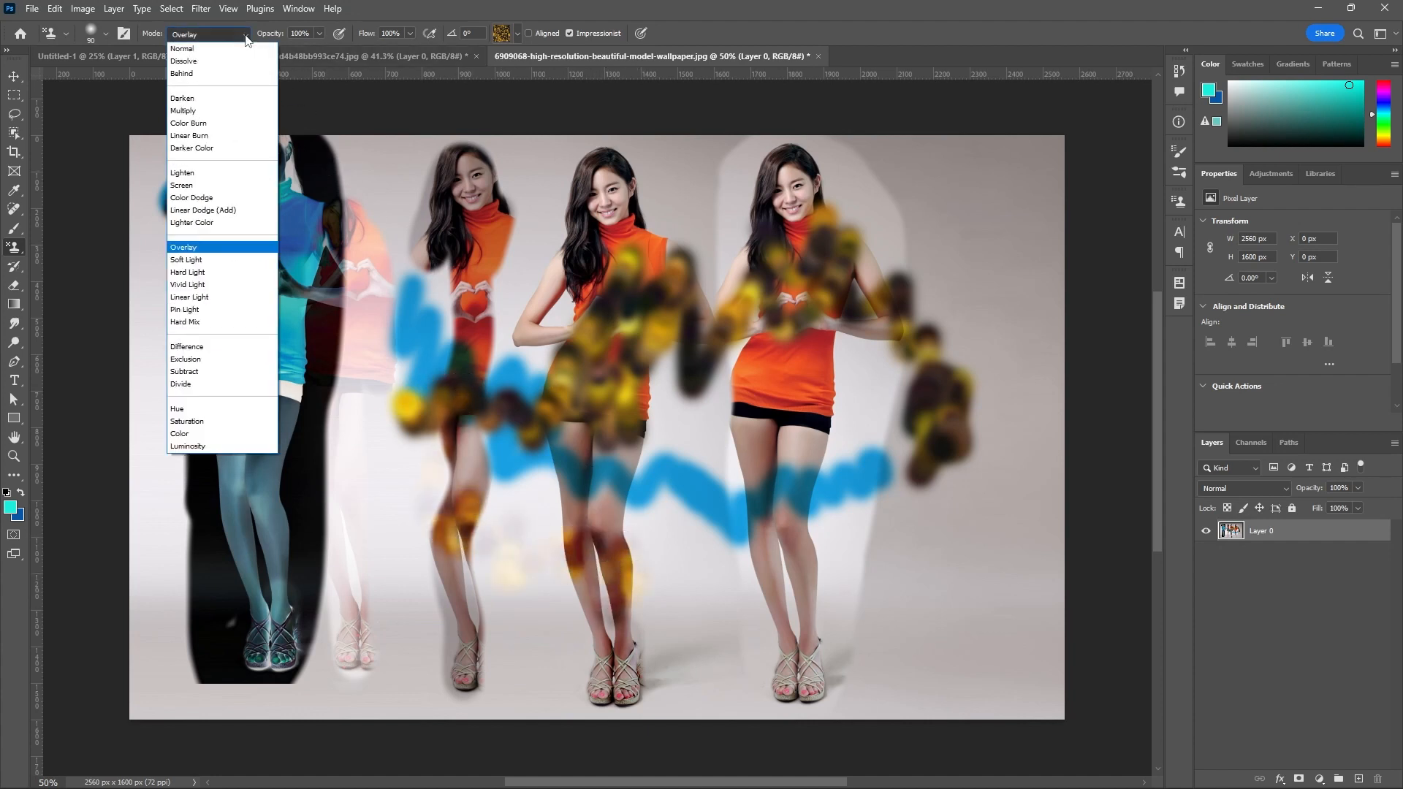
left_click(187, 346)
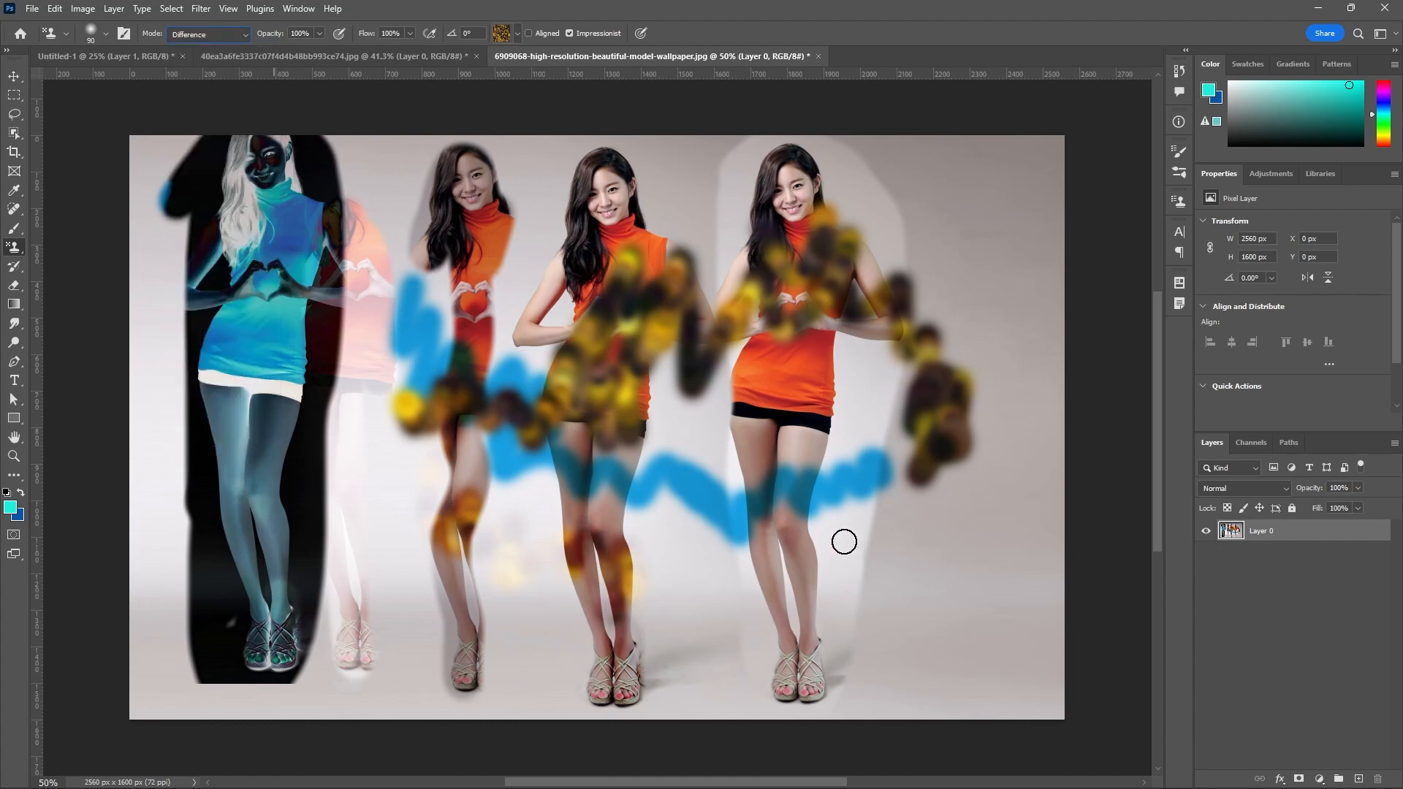
mouse_move(800, 534)
left_mouse_down()
mouse_move(793, 569)
mouse_move(758, 322)
mouse_move(694, 347)
mouse_move(665, 227)
mouse_move(602, 176)
mouse_move(590, 191)
mouse_move(627, 233)
mouse_move(601, 195)
mouse_move(563, 188)
mouse_move(599, 208)
mouse_move(587, 273)
mouse_move(564, 278)
mouse_move(573, 234)
left_mouse_up()
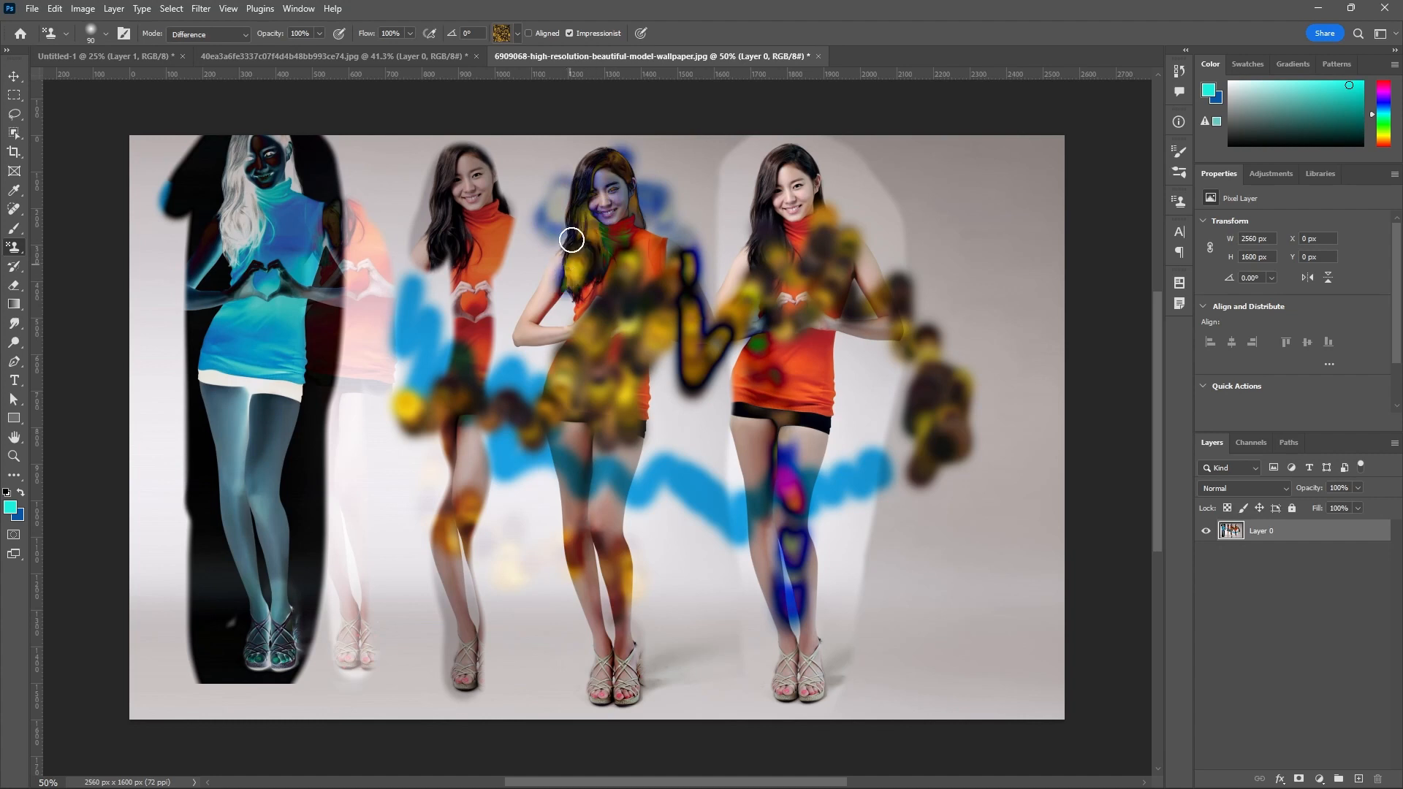
Choose the first pattern of the Grass group and paint a curved Difference stroke down the far-right backdrop.
left_click(517, 33)
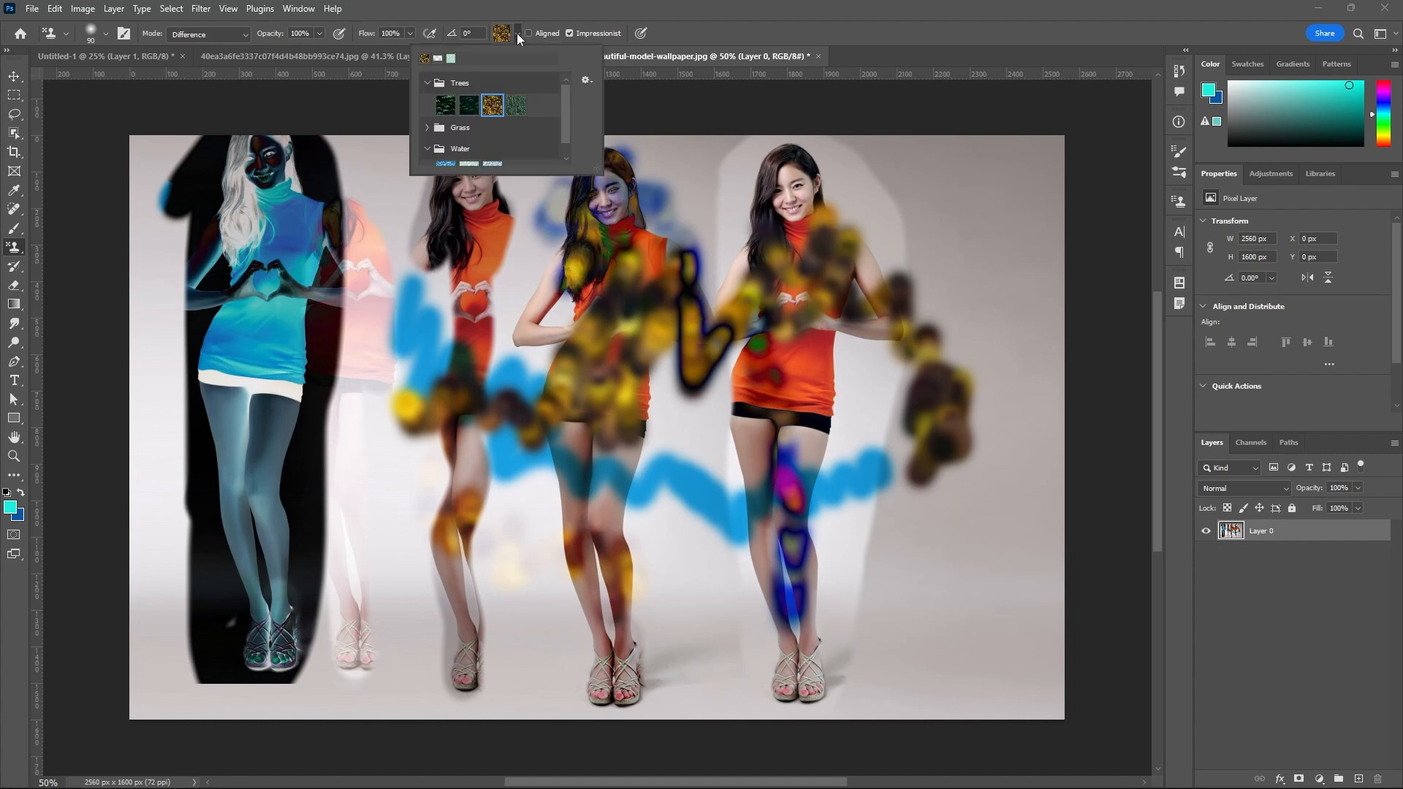
left_click(428, 129)
left_click(442, 149)
mouse_move(994, 208)
left_mouse_down()
mouse_move(999, 339)
mouse_move(1031, 394)
mouse_move(954, 568)
mouse_move(886, 563)
mouse_move(880, 592)
mouse_move(868, 555)
left_mouse_up()
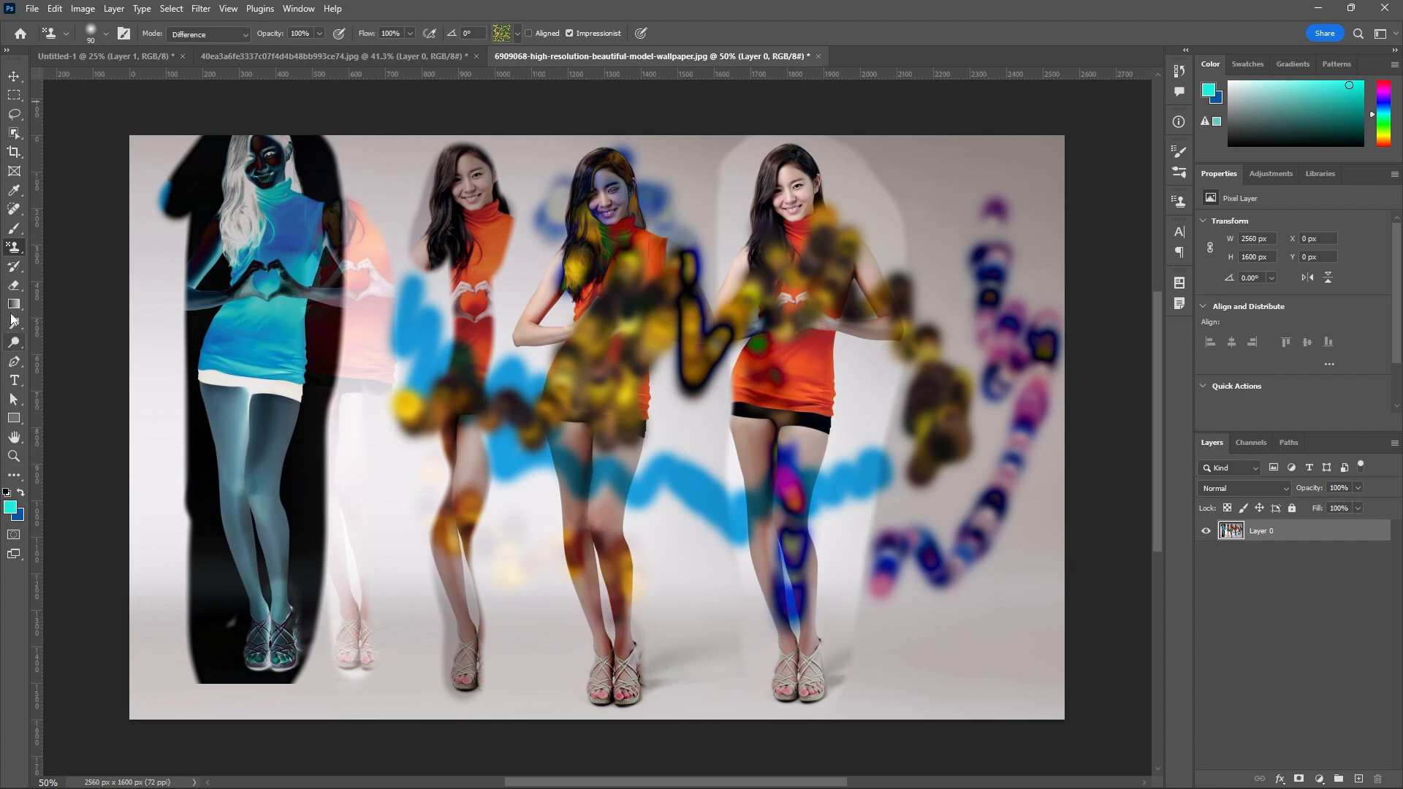
left_click(18, 254)
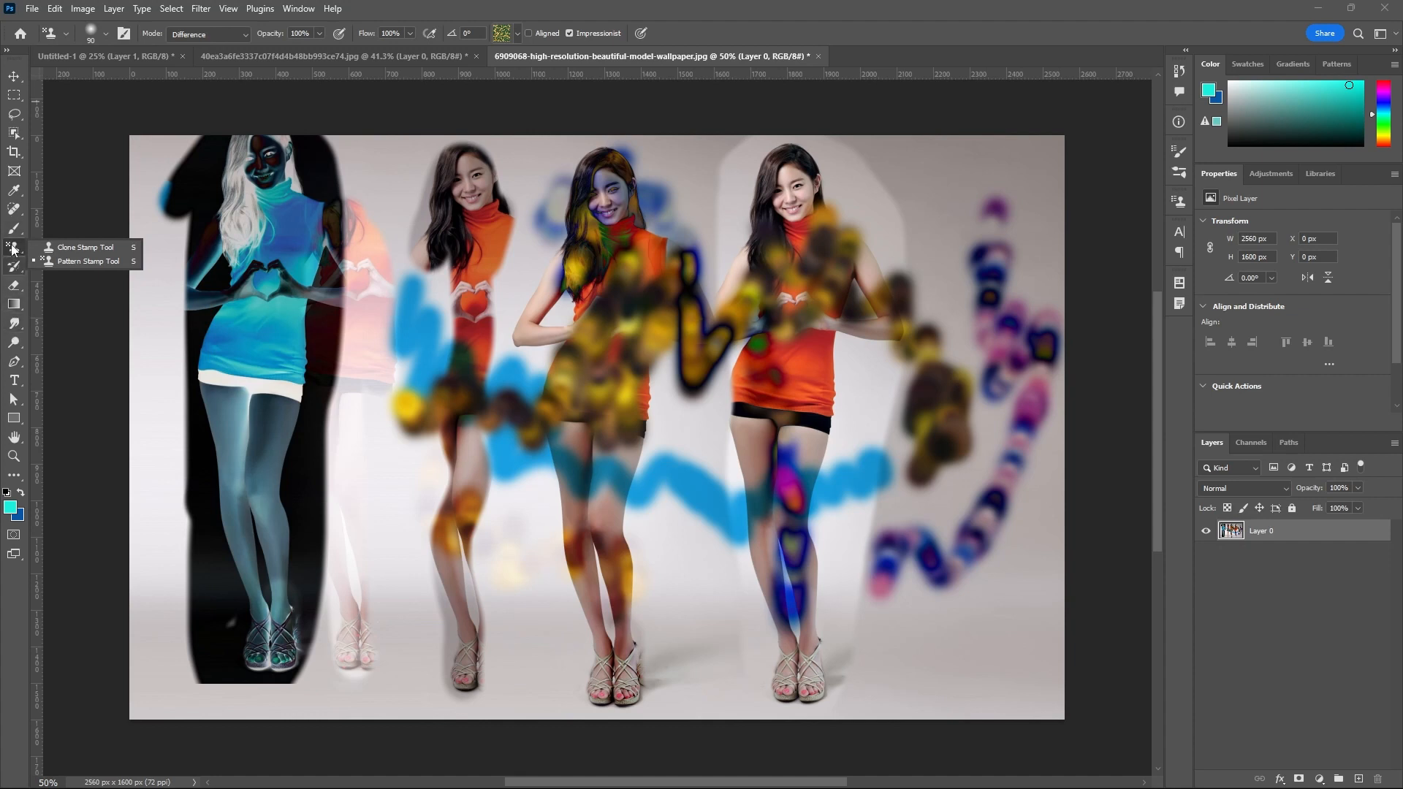
left_click(57, 261)
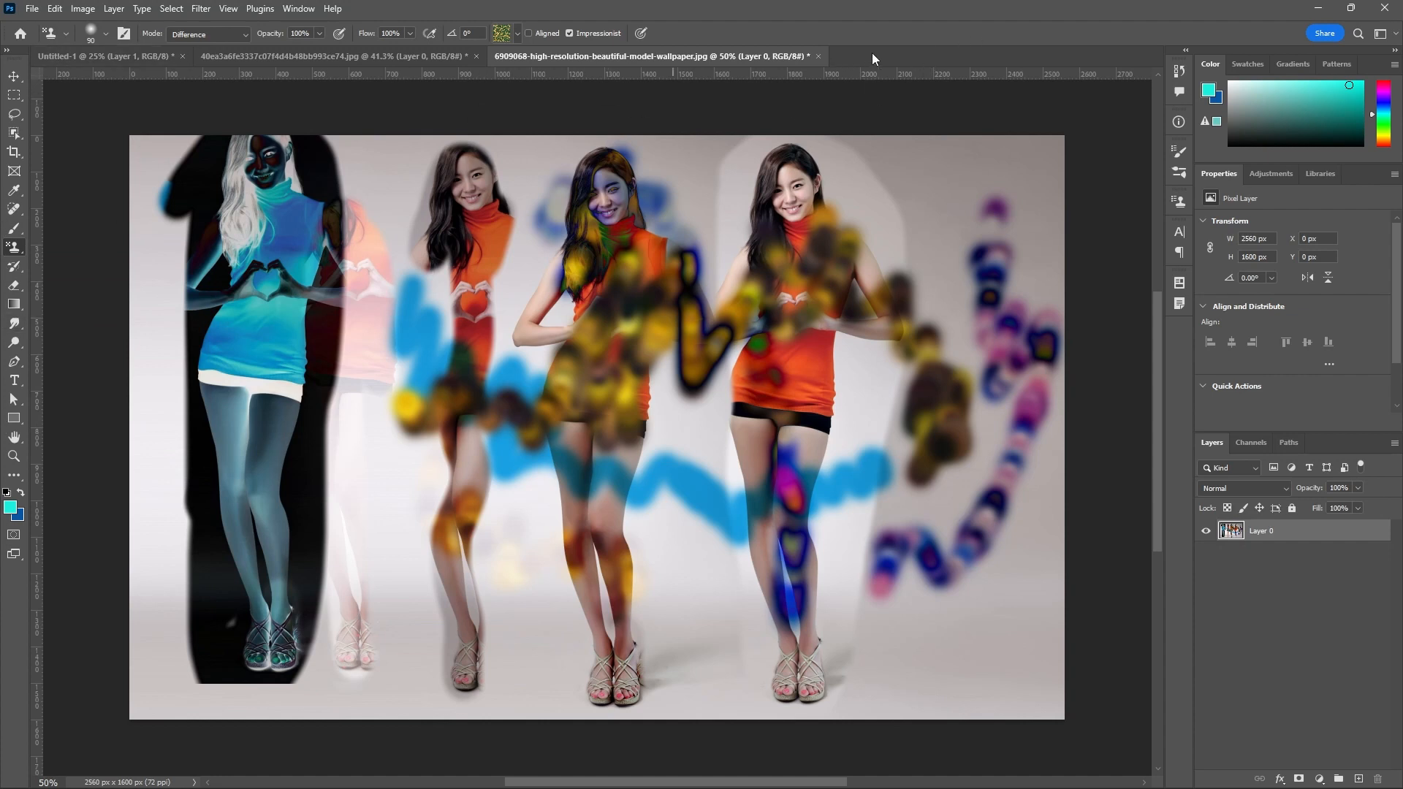
right_click(14, 247)
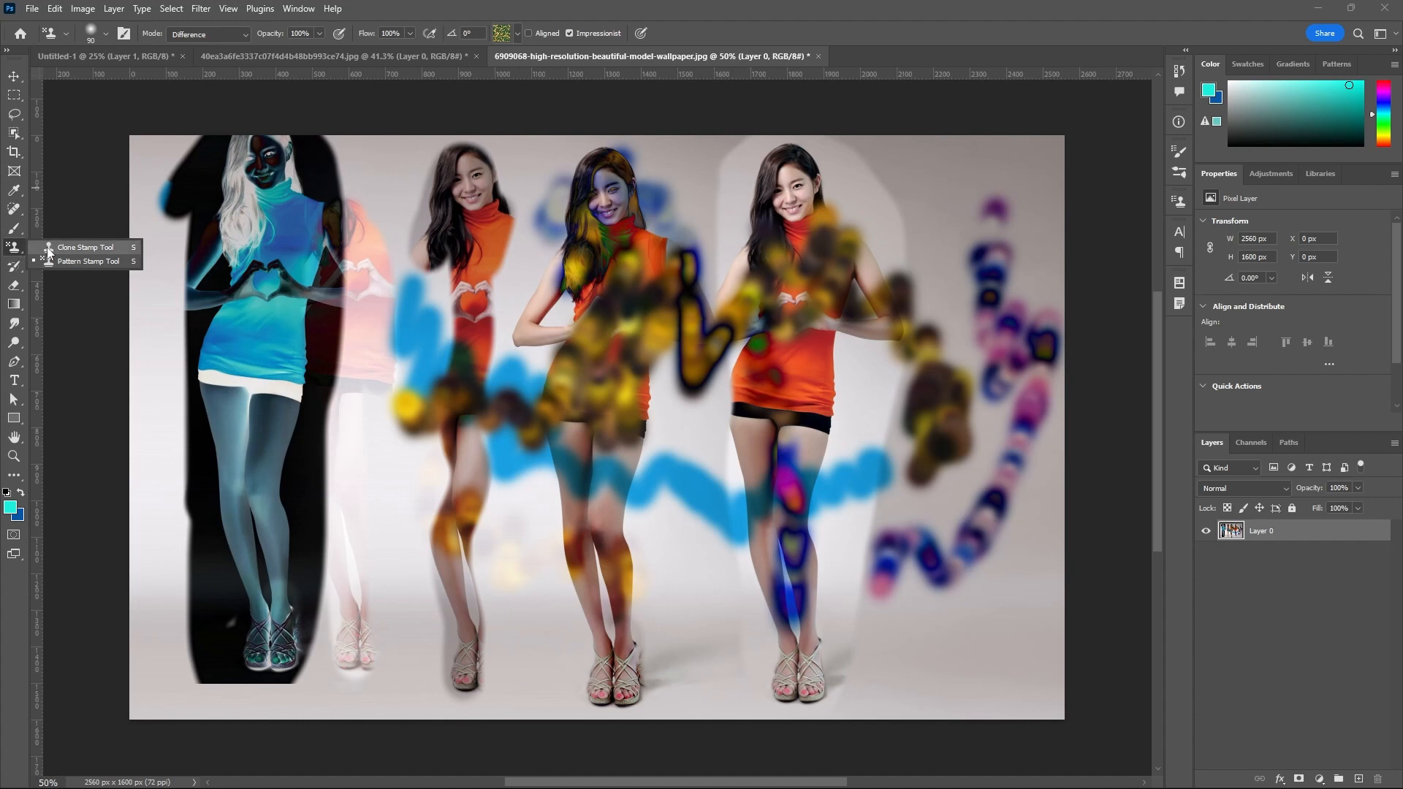
left_click(51, 247)
Switch to the History Brush Tool and reduce its brush size to 175 px.
left_click(12, 268)
right_click(13, 268)
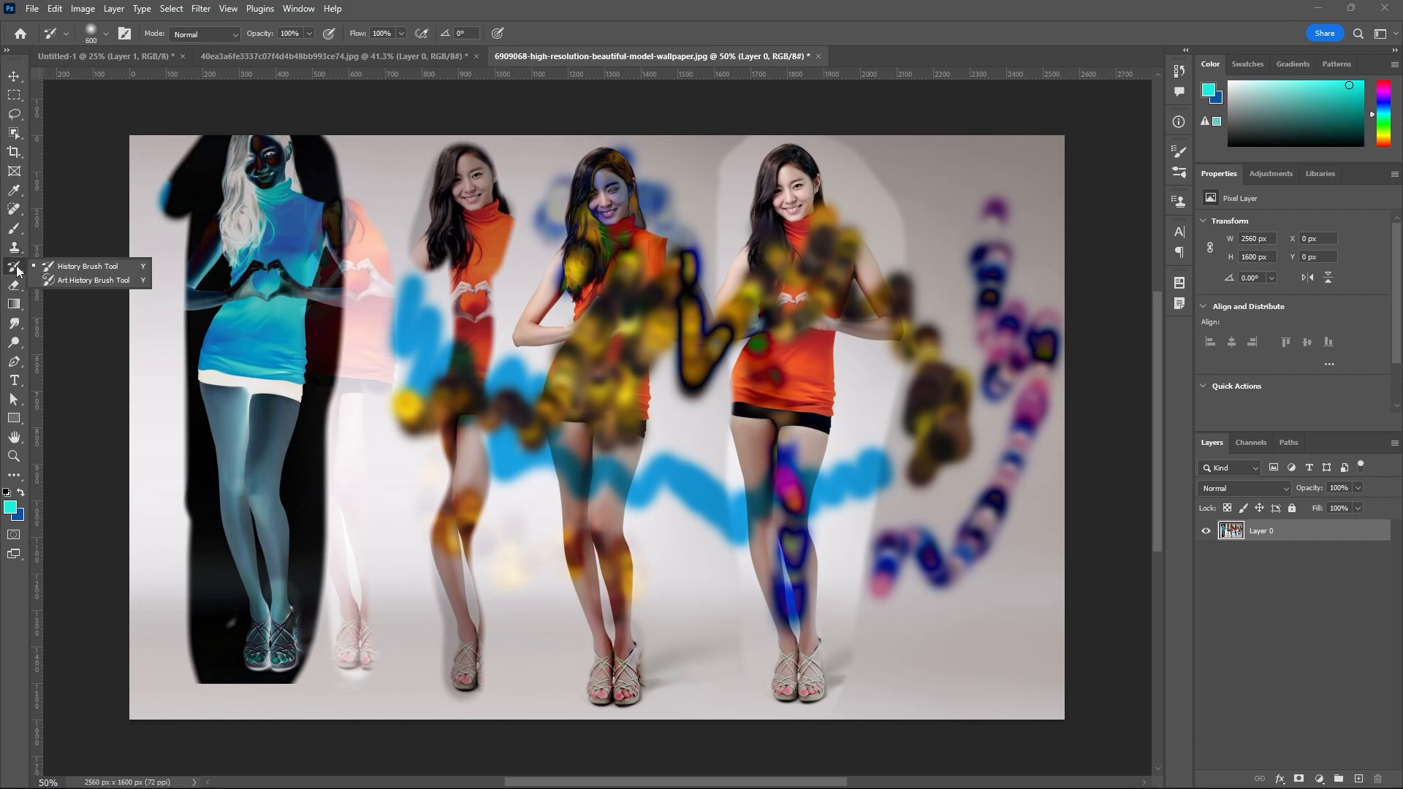
left_click(139, 279)
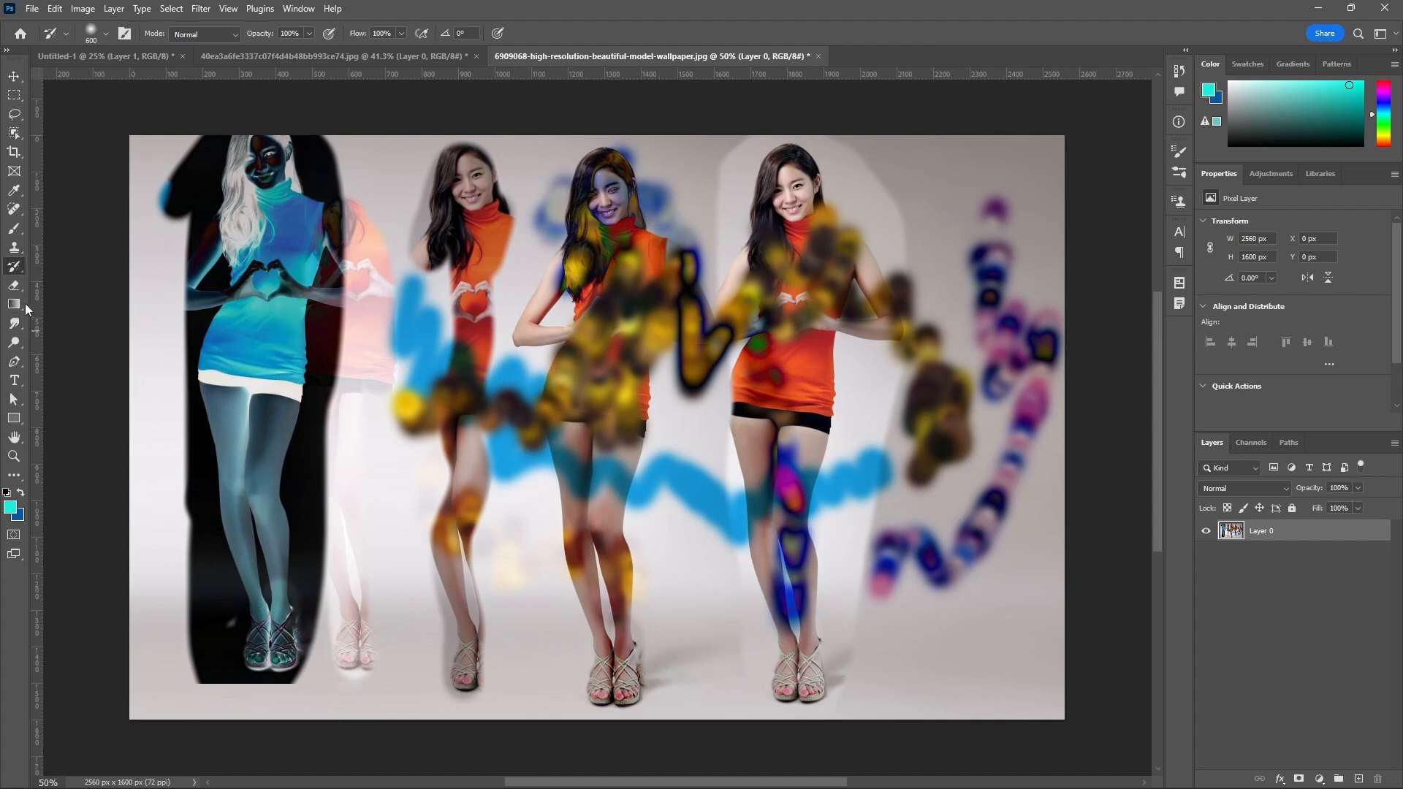
key("bracketleft")
key("bracketleft")
key("bracketleft")
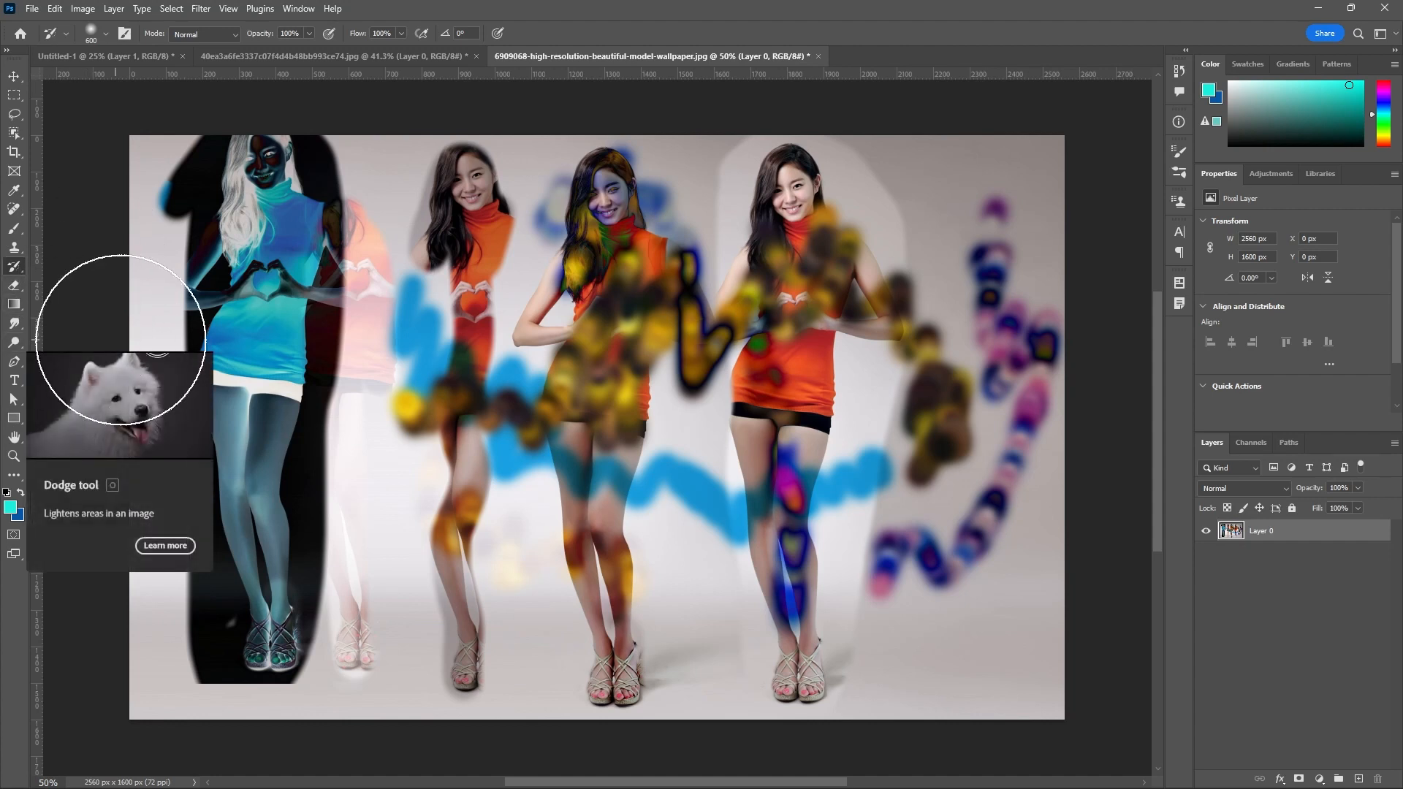
key("bracketleft")
key("bracketleft")
key("bracketleft")
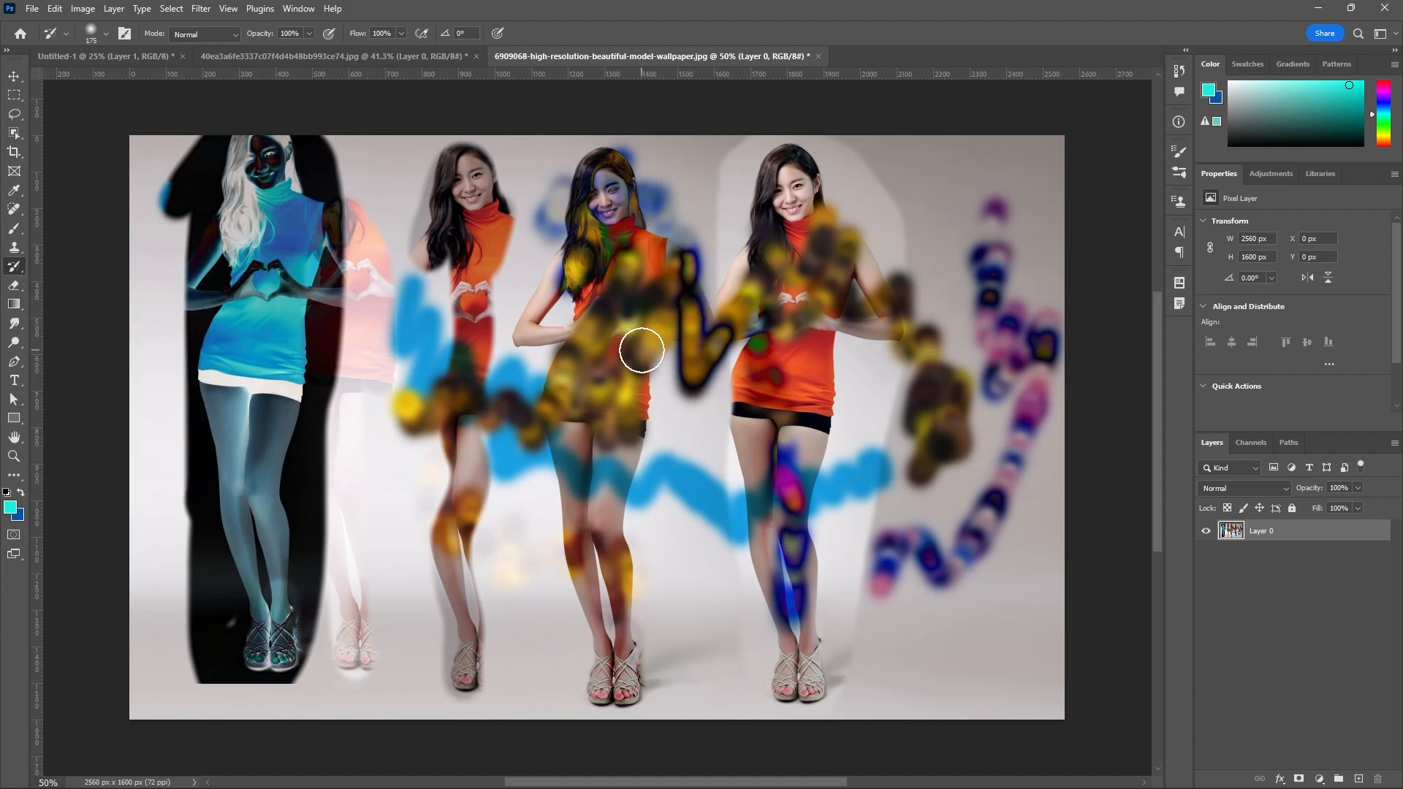
Enlarge the History Brush to 250 px and try brushing from the original woman toward the Multiply copy.
scroll(642, 351, "down", 1)
key("bracketright")
key("bracketright")
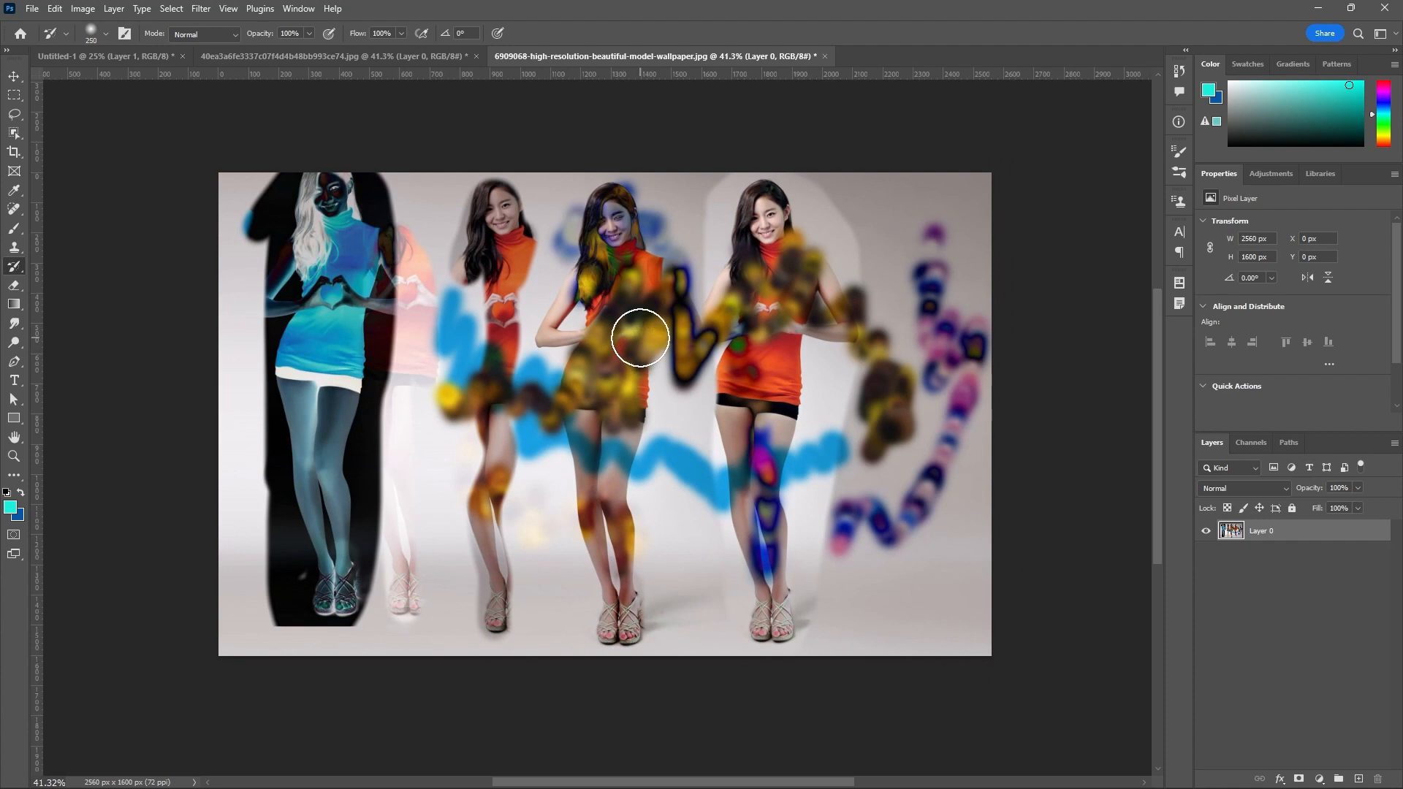
mouse_move(596, 249)
left_mouse_down()
mouse_move(589, 228)
mouse_move(509, 300)
mouse_move(496, 291)
left_mouse_up()
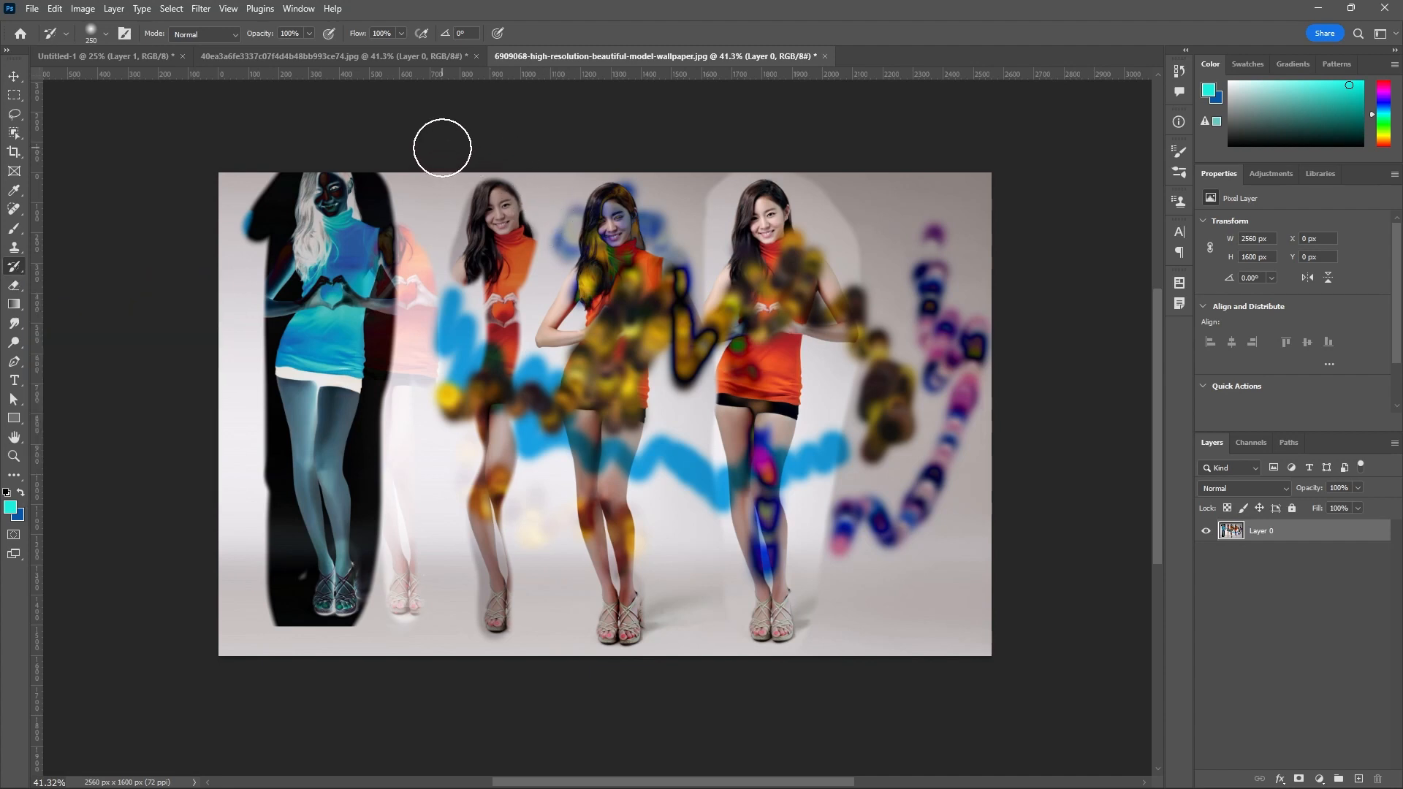
Restore the photo with the History Brush by painting over the cloned women and pattern strokes across the whole image.
mouse_move(442, 148)
left_mouse_down()
mouse_move(347, 384)
mouse_move(348, 176)
mouse_move(310, 198)
mouse_move(284, 383)
mouse_move(260, 177)
mouse_move(301, 339)
mouse_move(324, 529)
mouse_move(383, 373)
mouse_move(402, 377)
mouse_move(408, 521)
mouse_move(383, 619)
mouse_move(296, 619)
mouse_move(265, 453)
left_mouse_up()
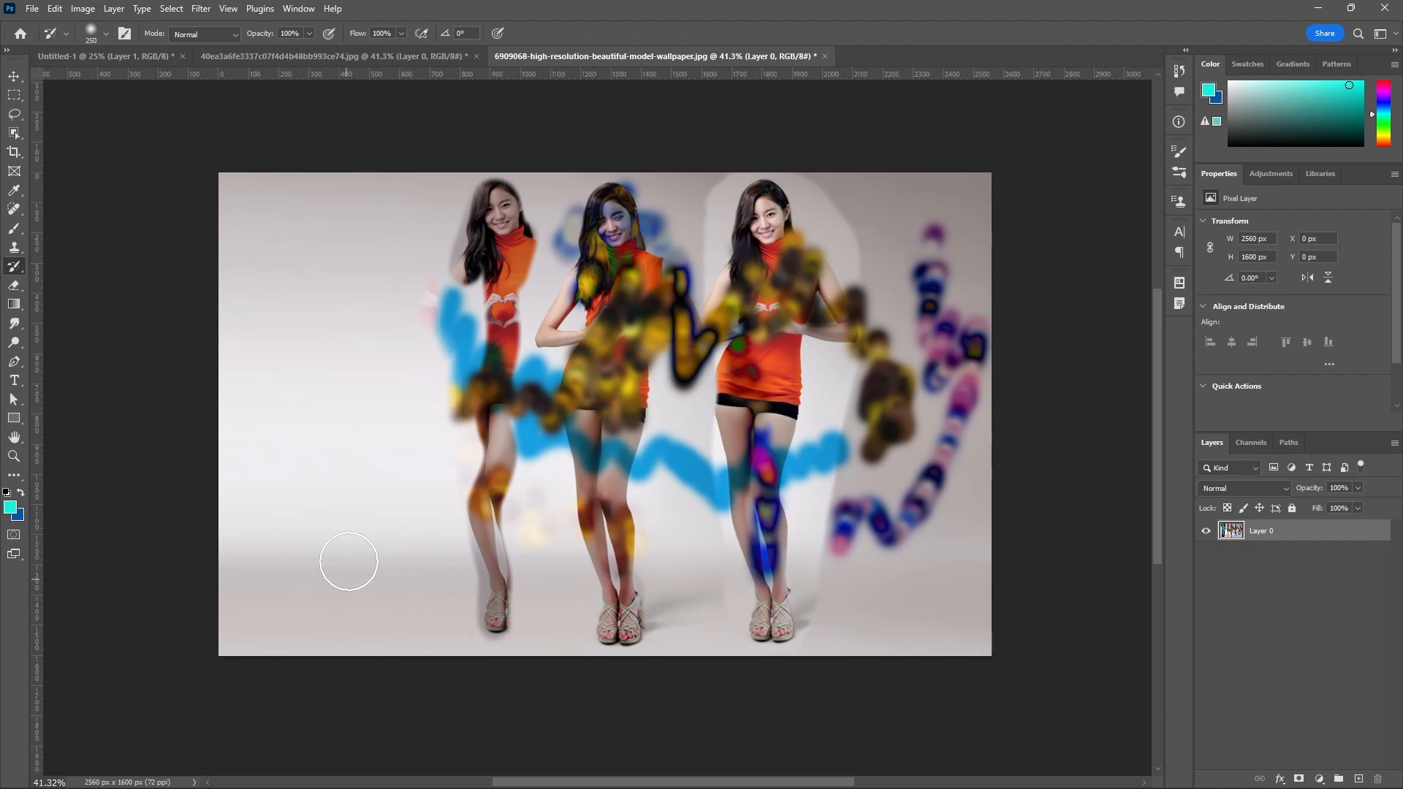
mouse_move(348, 561)
left_mouse_down()
mouse_move(465, 229)
mouse_move(502, 186)
mouse_move(462, 503)
mouse_move(491, 376)
mouse_move(477, 609)
mouse_move(615, 187)
mouse_move(636, 313)
mouse_move(594, 627)
mouse_move(611, 632)
mouse_move(700, 341)
mouse_move(700, 599)
mouse_move(682, 429)
mouse_move(703, 262)
mouse_move(759, 166)
mouse_move(810, 392)
mouse_move(920, 240)
mouse_move(957, 264)
mouse_move(966, 408)
mouse_move(840, 558)
mouse_move(888, 423)
mouse_move(956, 313)
mouse_move(822, 447)
mouse_move(749, 621)
mouse_move(765, 604)
mouse_move(758, 402)
mouse_move(832, 261)
mouse_move(771, 226)
left_mouse_up()
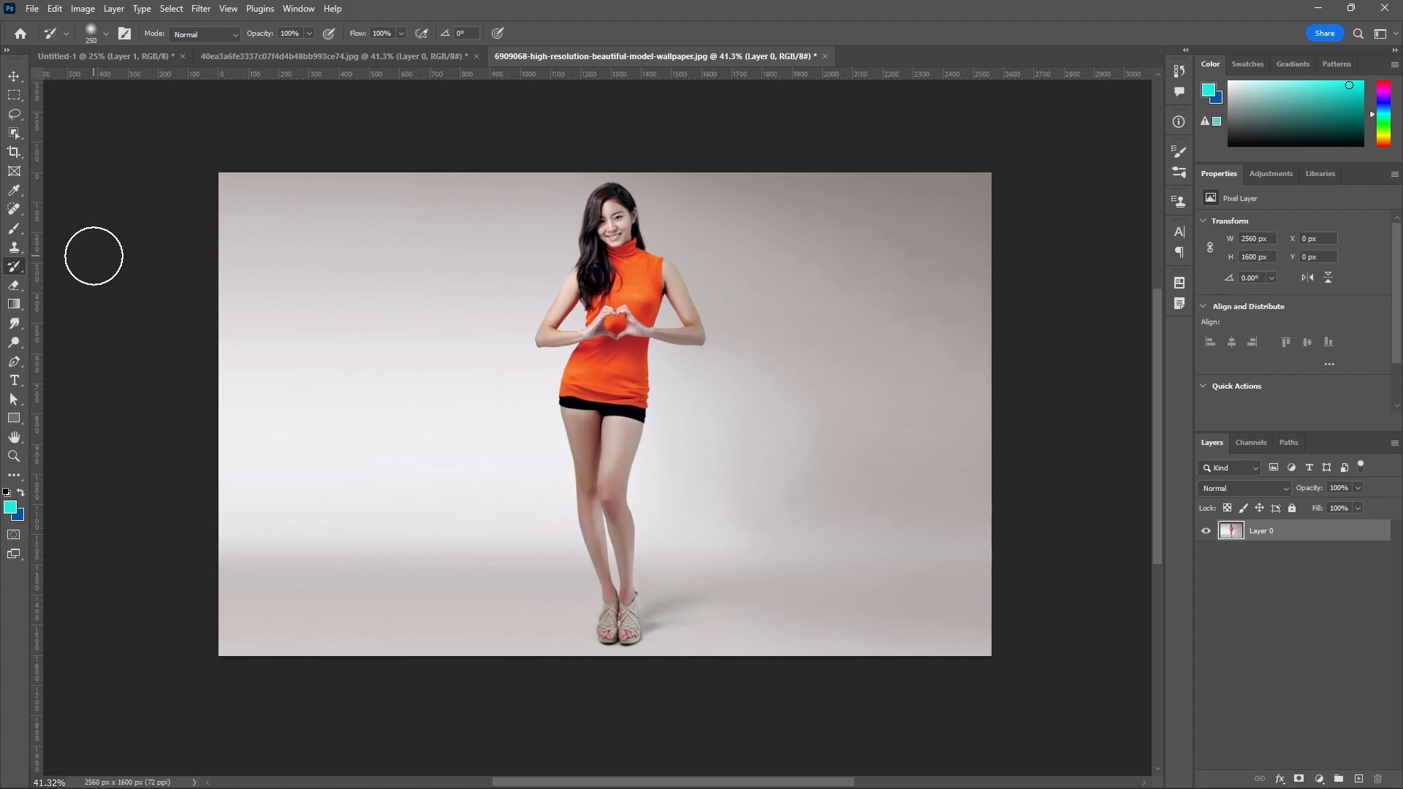
Switch to the Art History Brush Tool at 70 px and paint over the woman's head with the Tight Short style.
right_click(14, 274)
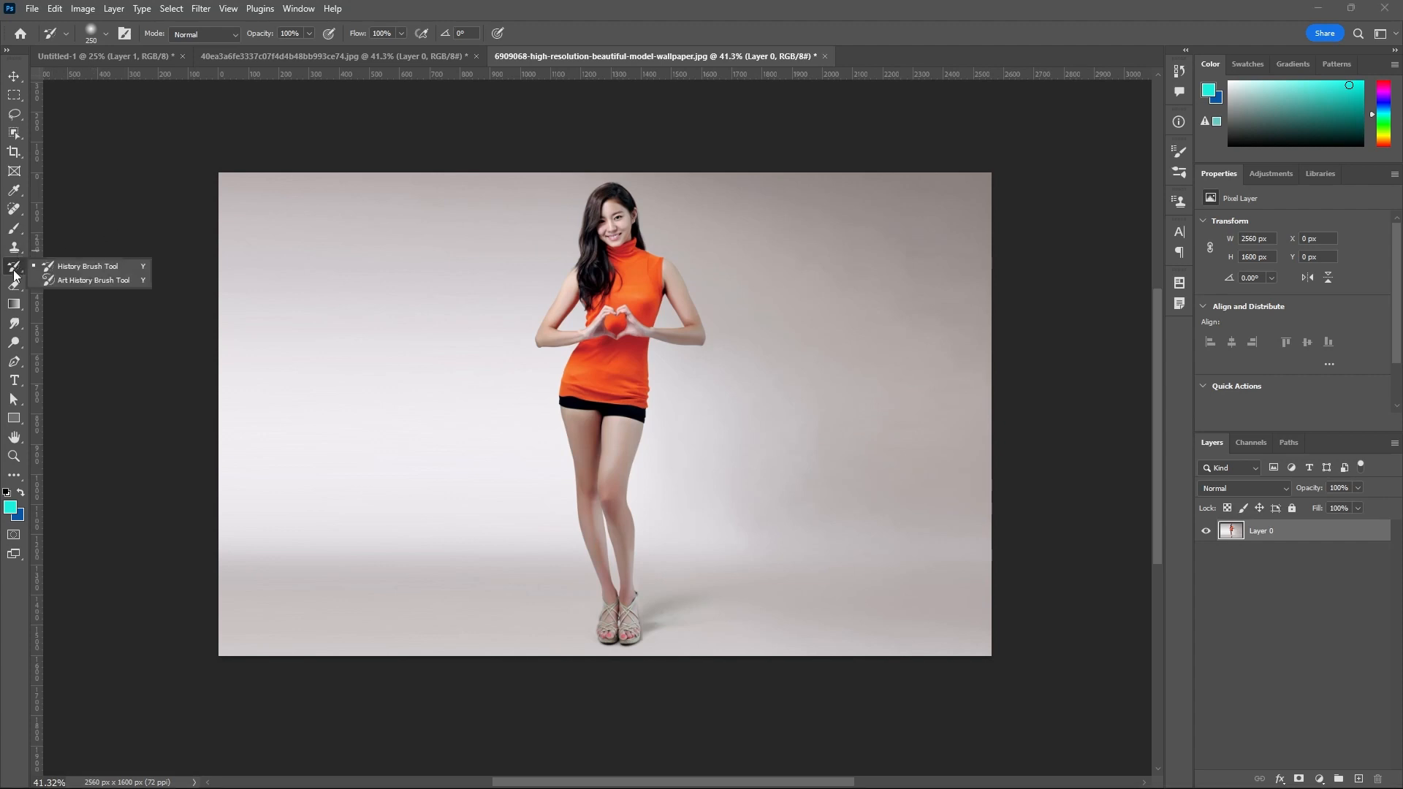
left_click(76, 283)
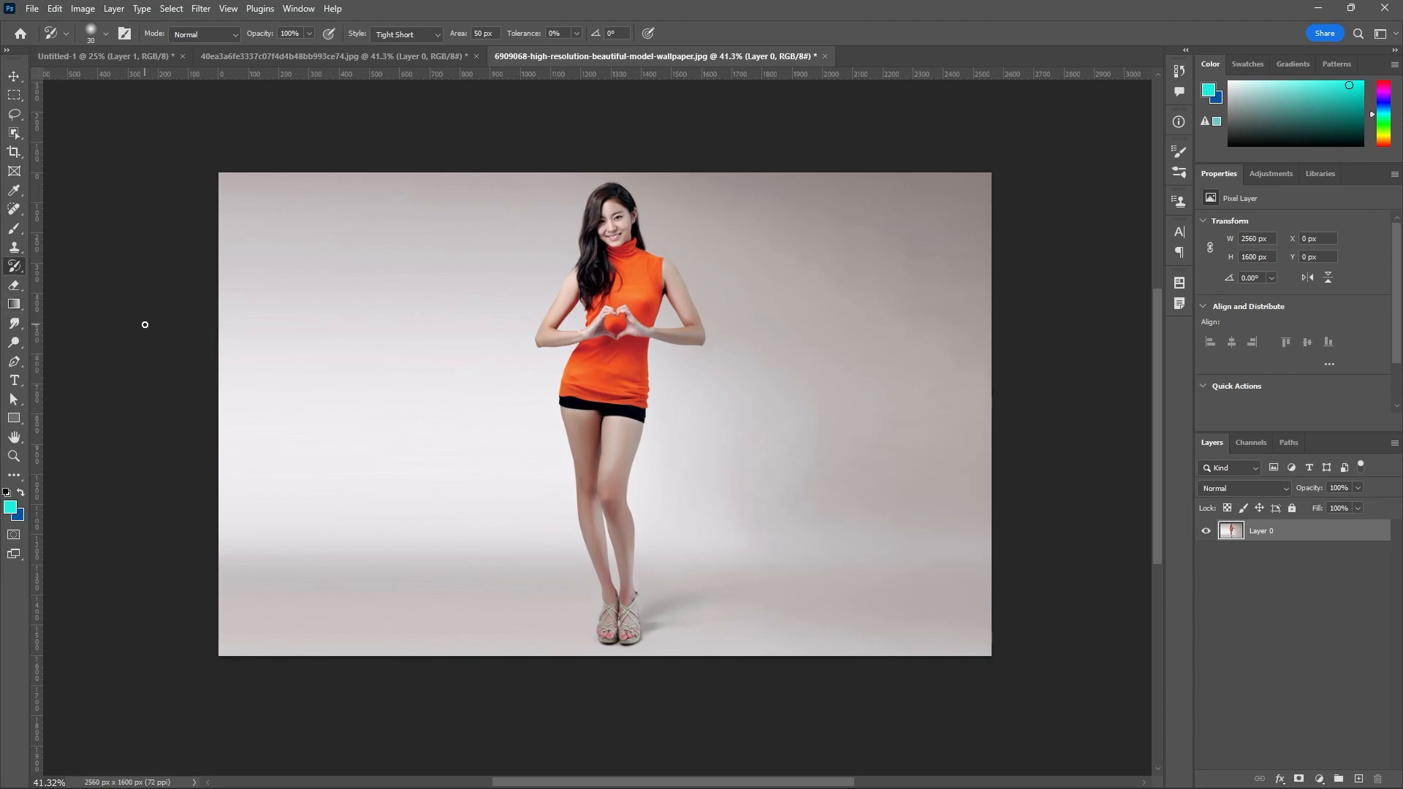
key("bracketright")
key("bracketright")
key("bracketright")
left_click(437, 35)
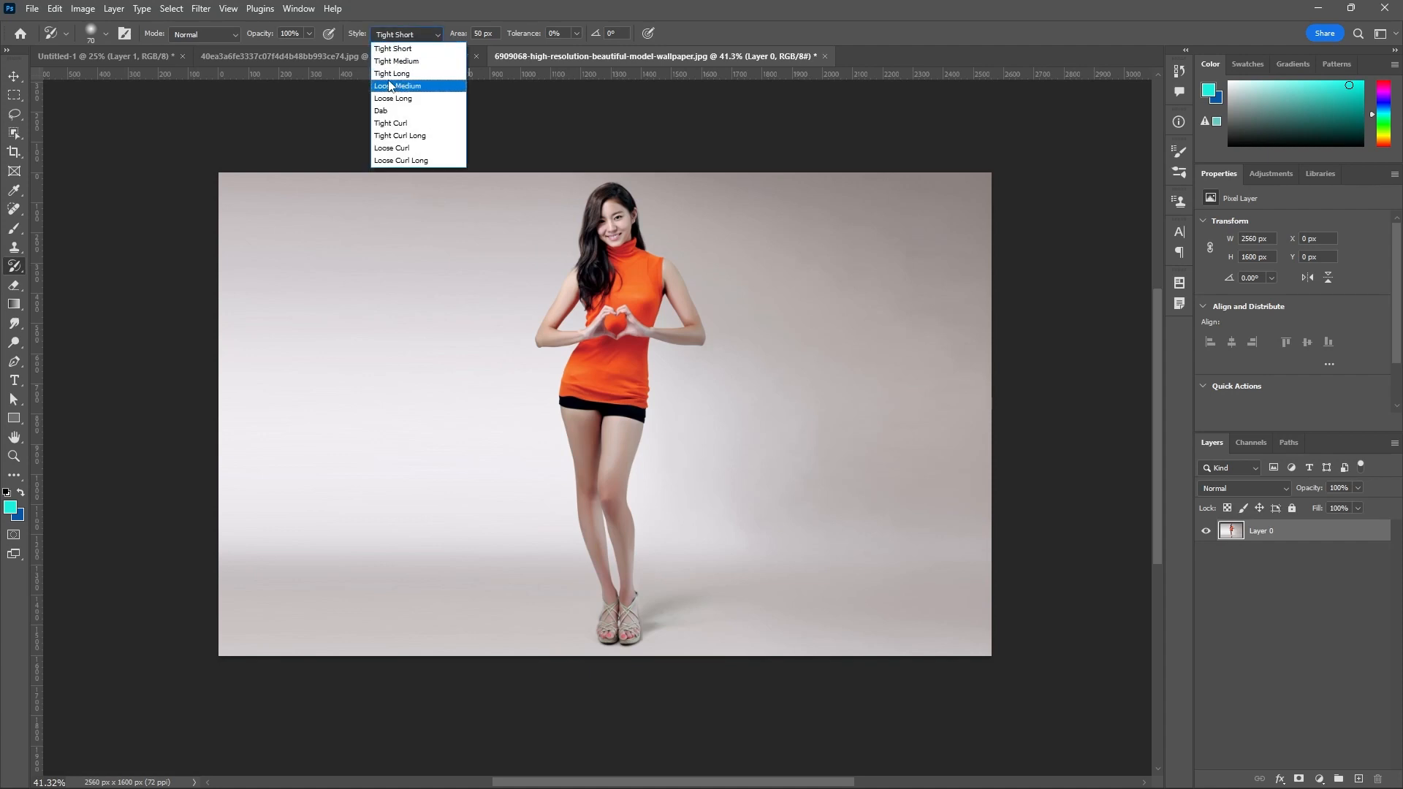
left_click(413, 49)
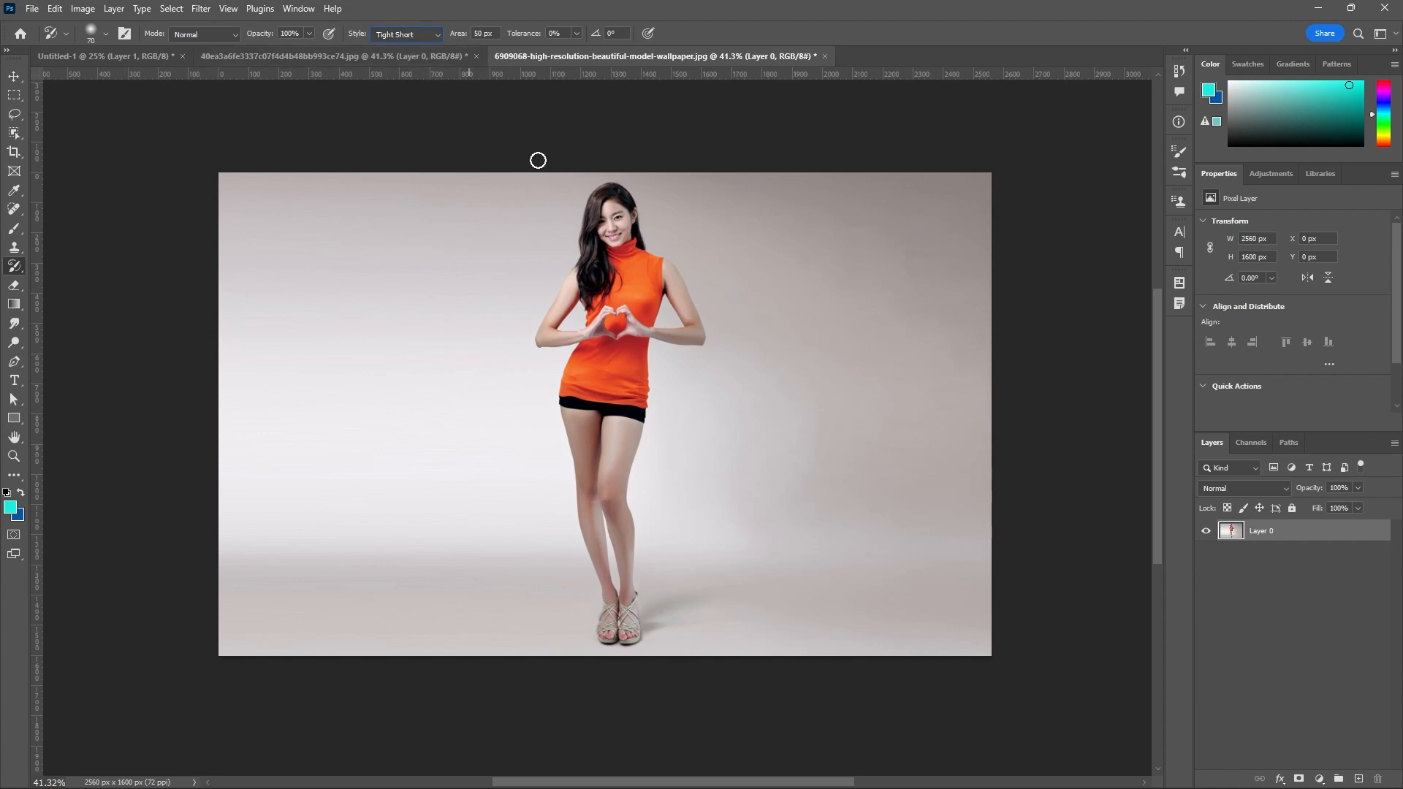
mouse_move(596, 206)
left_mouse_down()
mouse_move(628, 241)
mouse_move(643, 220)
mouse_move(592, 216)
mouse_move(649, 247)
mouse_move(643, 223)
left_mouse_up()
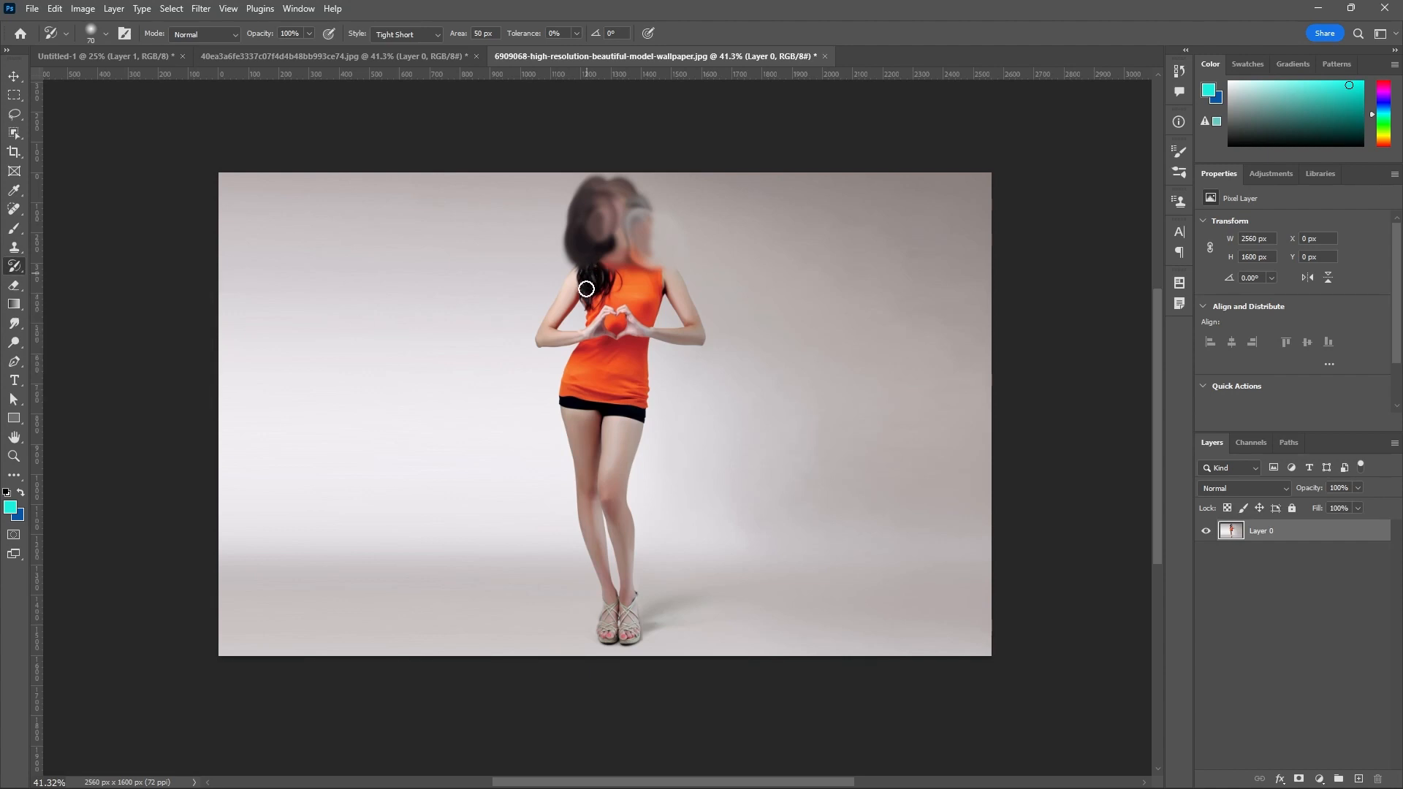
Paint over the woman's chest and raised arm with the Tight Medium style and over her head with Tight Long.
left_click(439, 36)
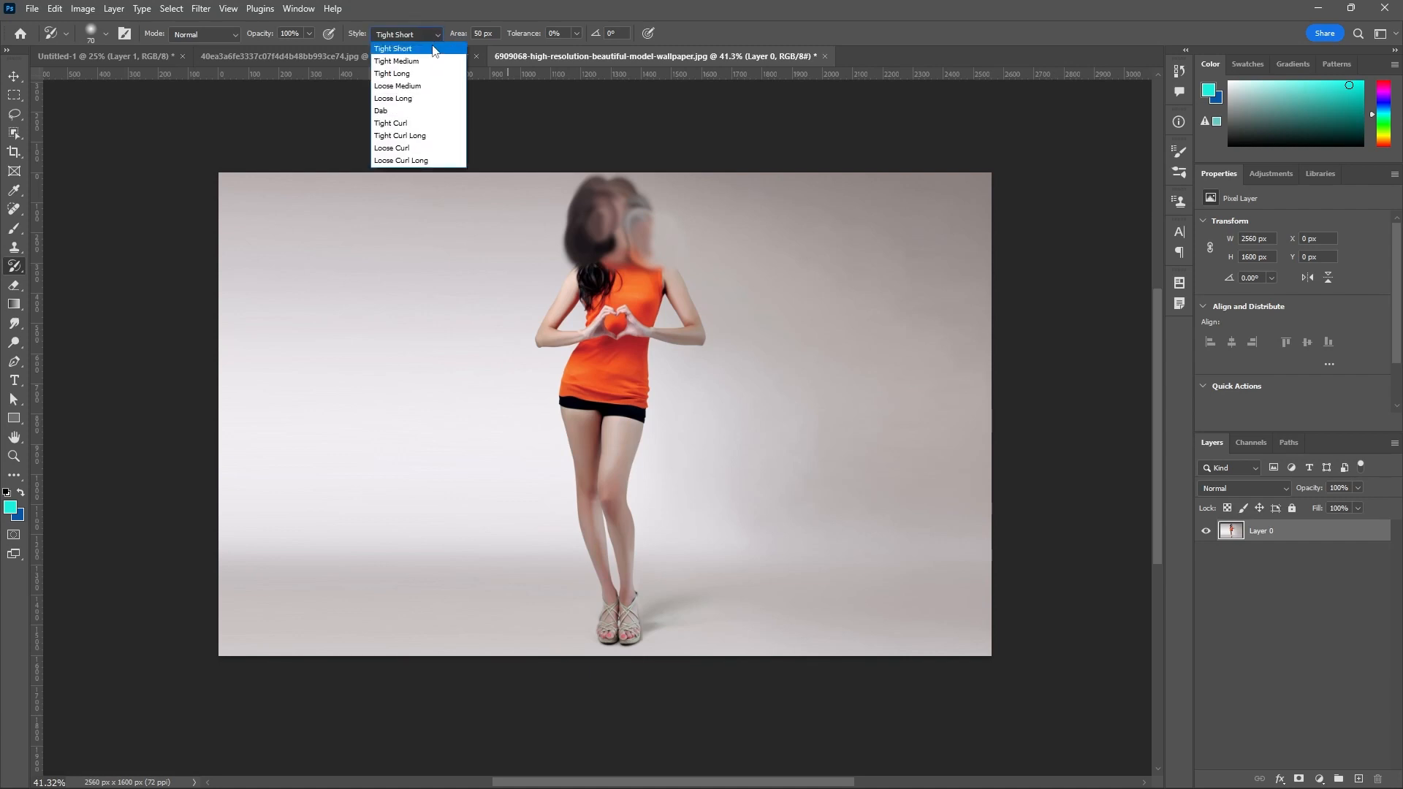
left_click(424, 61)
left_click_drag(662, 266, 673, 276)
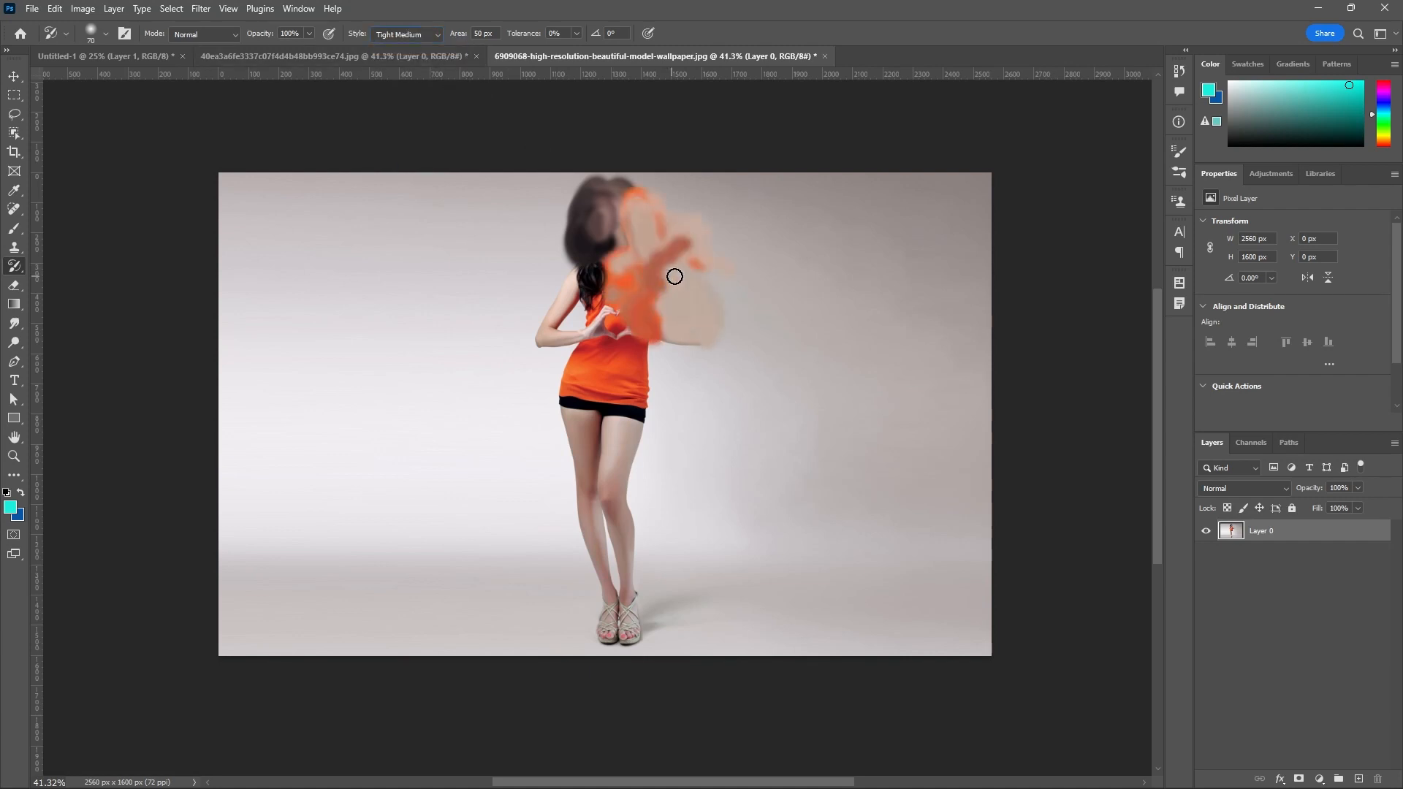
left_click(434, 37)
left_click(407, 76)
left_click_drag(595, 207, 623, 213)
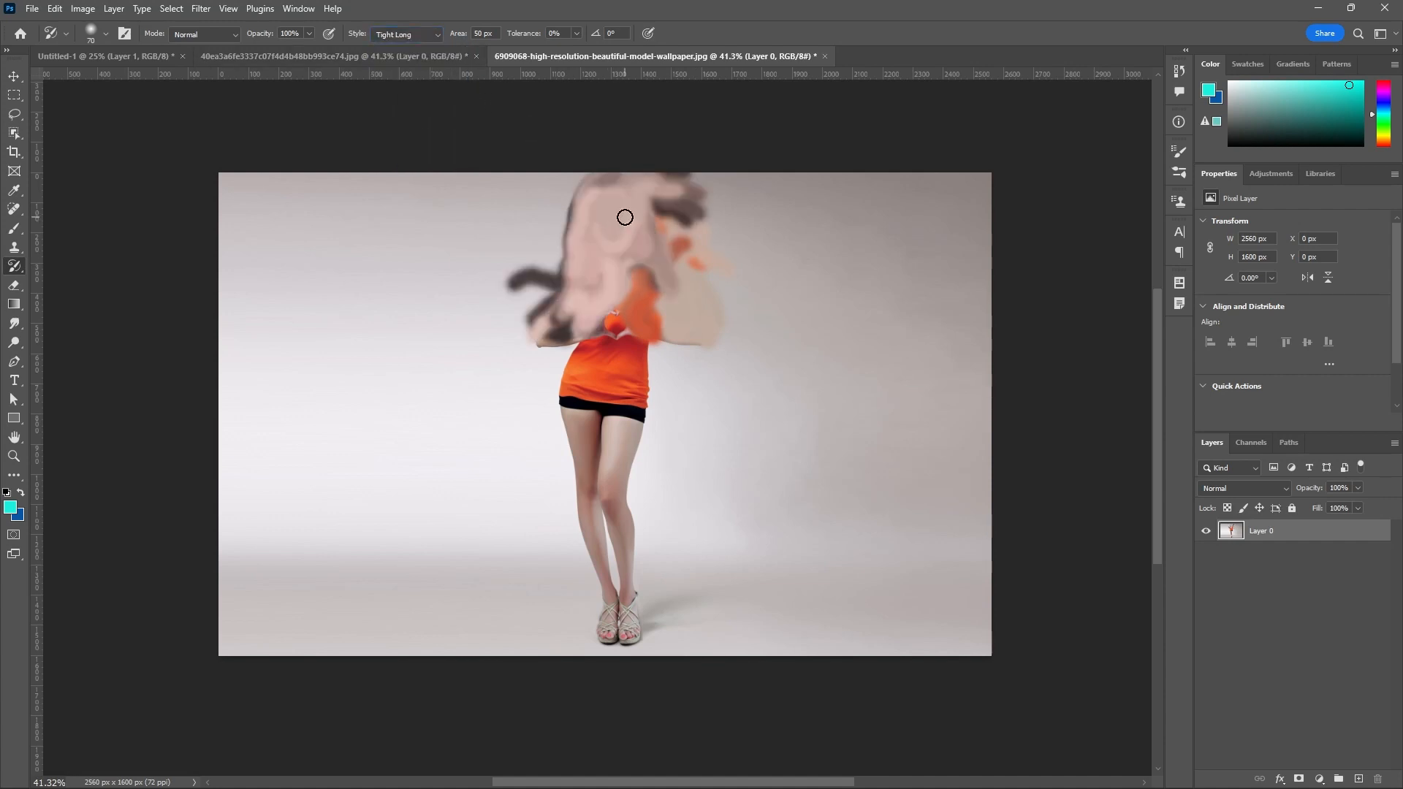
Paint over the woman's upper body with the Loose Long style and over her head area with Dab.
left_click(432, 35)
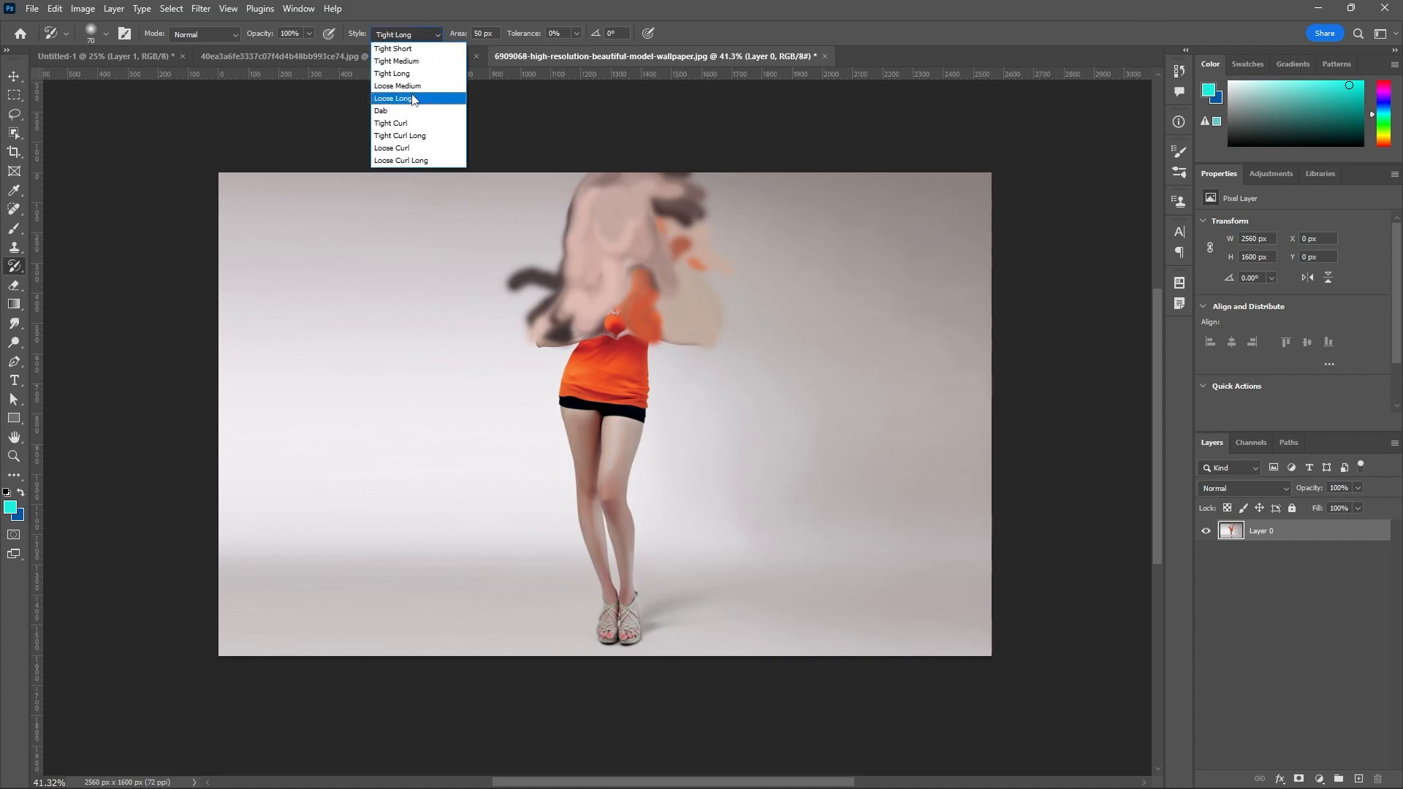
left_click(410, 99)
left_click_drag(671, 263, 485, 227)
left_click(436, 37)
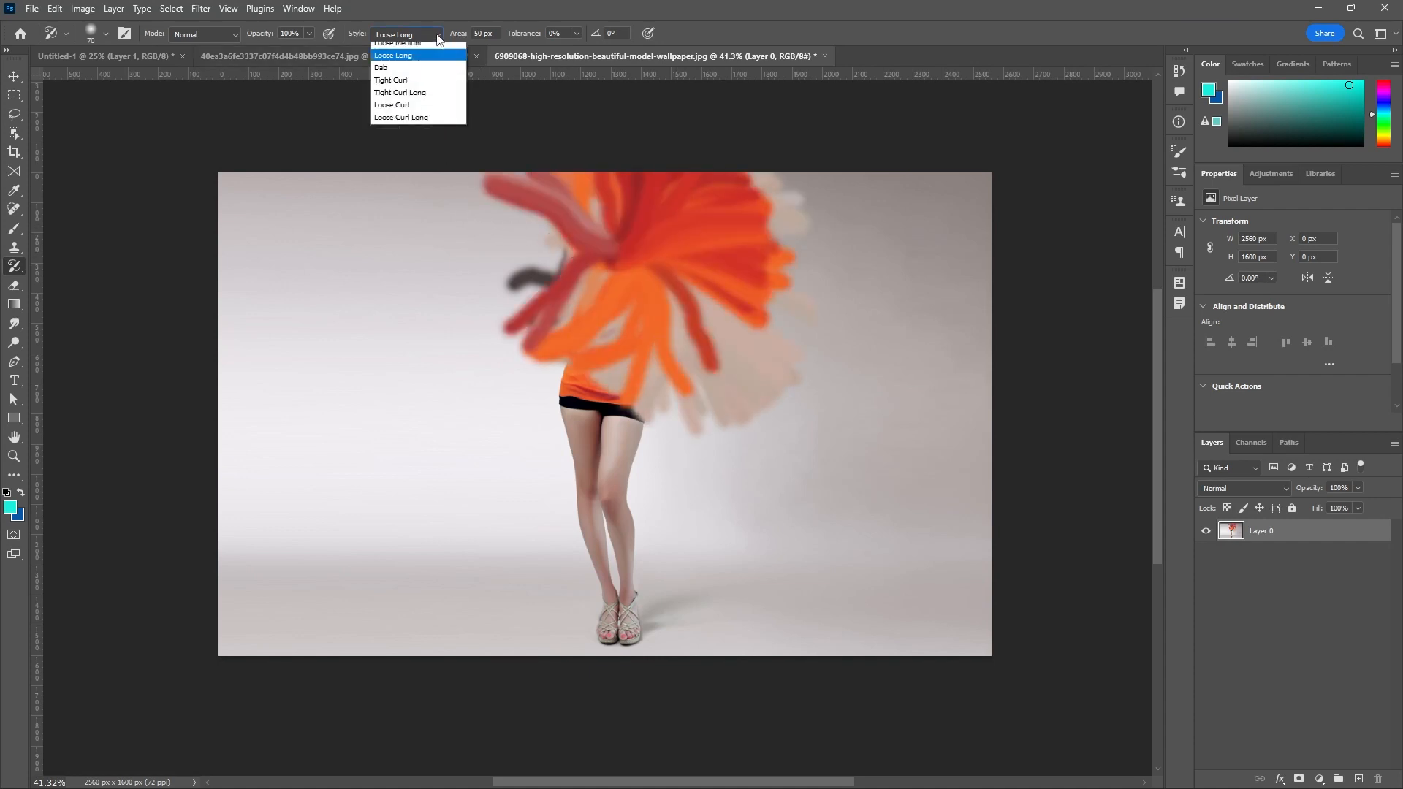
left_click(381, 110)
mouse_move(609, 245)
left_mouse_down()
mouse_move(550, 237)
mouse_move(558, 204)
mouse_move(657, 243)
mouse_move(603, 228)
mouse_move(645, 222)
mouse_move(587, 258)
mouse_move(571, 196)
mouse_move(622, 292)
mouse_move(590, 258)
mouse_move(623, 280)
mouse_move(638, 250)
mouse_move(597, 235)
mouse_move(671, 233)
mouse_move(540, 241)
mouse_move(624, 224)
mouse_move(547, 168)
left_mouse_up()
Paint swirling strokes over the head area with the Tight Curl style and again with Tight Curl Long.
left_click(439, 33)
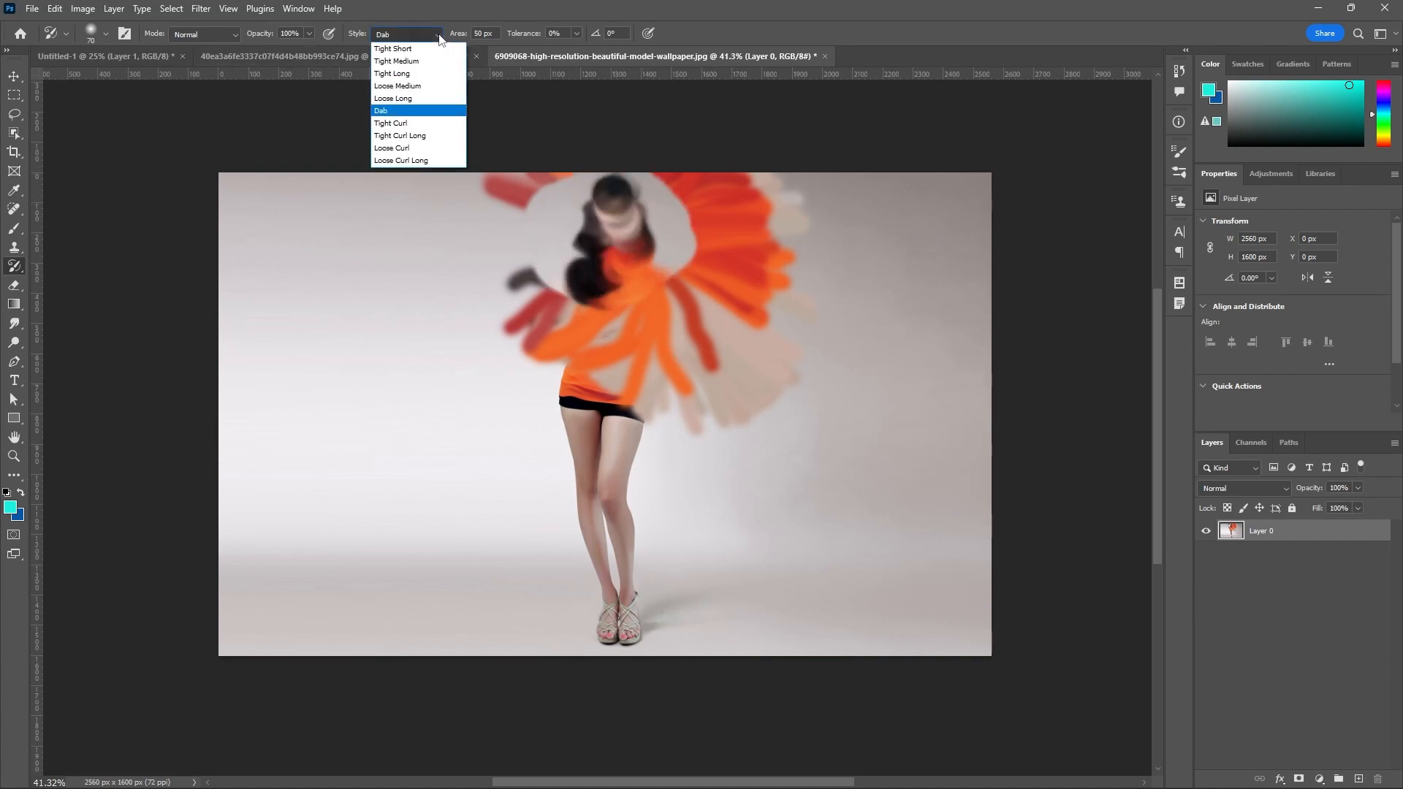
left_click(391, 123)
left_click_drag(600, 236, 703, 219)
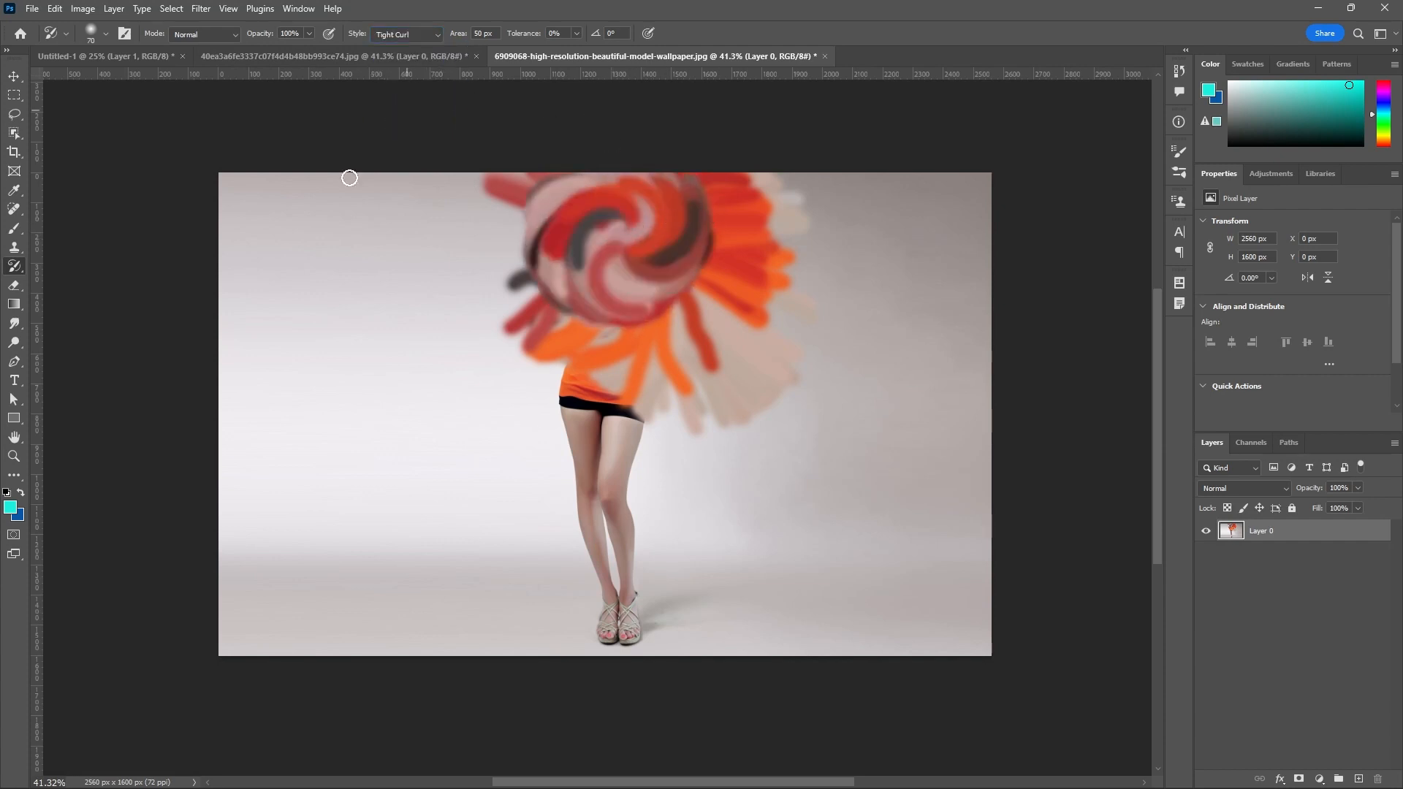
left_click(435, 38)
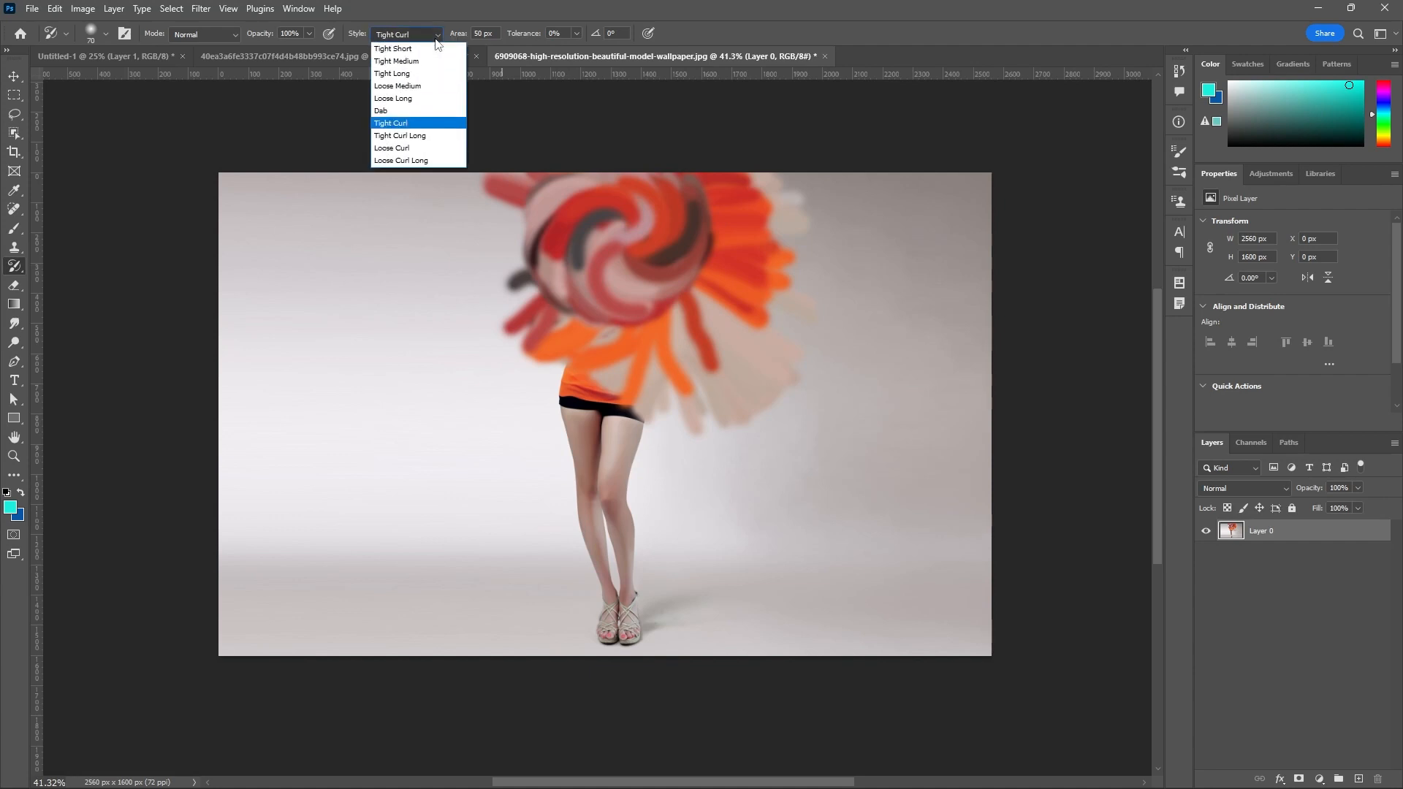
left_click(400, 135)
mouse_move(579, 239)
left_mouse_down()
mouse_move(654, 258)
mouse_move(579, 239)
mouse_move(608, 264)
mouse_move(670, 253)
mouse_move(655, 279)
mouse_move(682, 251)
mouse_move(604, 217)
mouse_move(601, 287)
mouse_move(641, 258)
mouse_move(586, 170)
left_mouse_up()
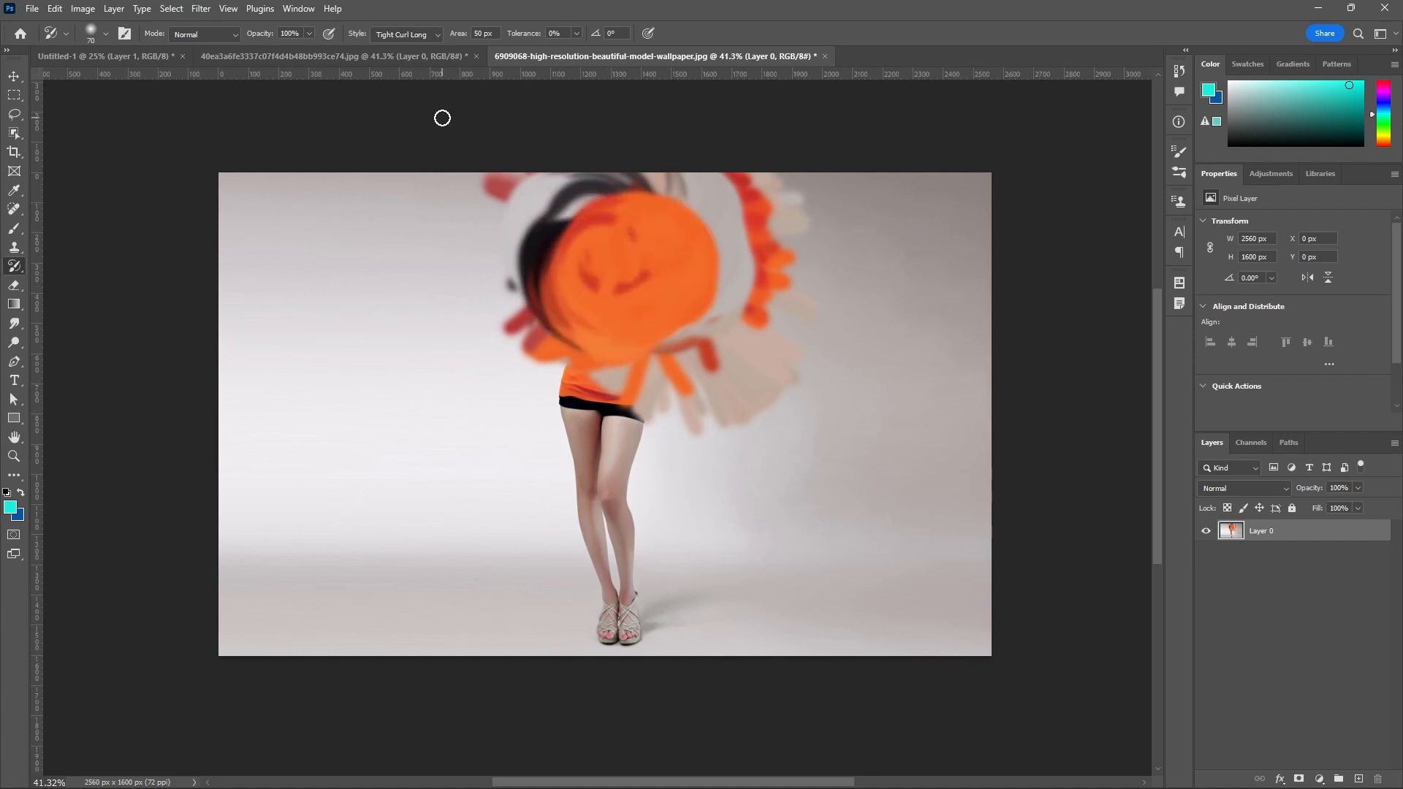
Paint over the woman's torso with the Loose Curl style and extend the strokes over her hips and legs with Loose Curl Long.
left_click(435, 36)
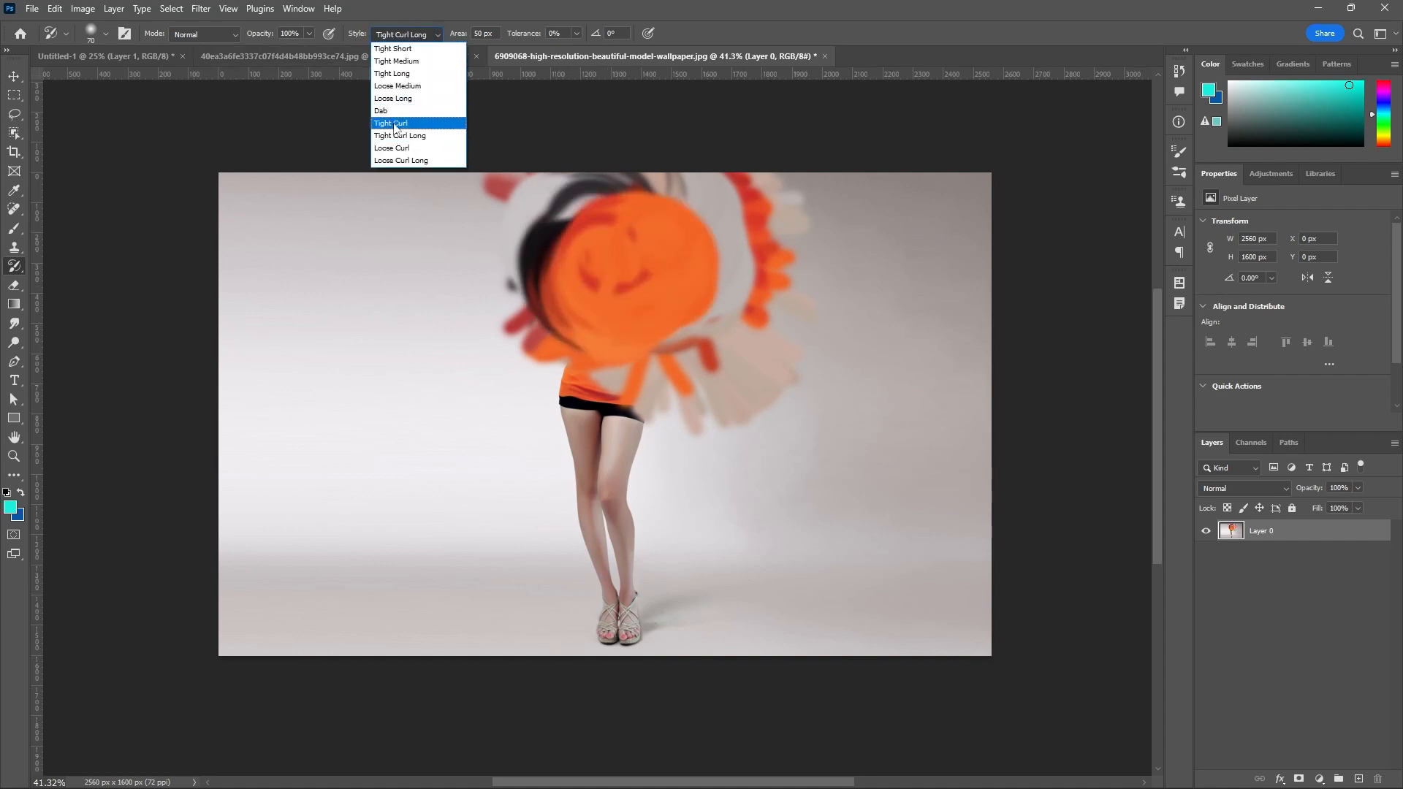
left_click(398, 147)
mouse_move(590, 247)
left_mouse_down()
mouse_move(631, 303)
mouse_move(610, 340)
mouse_move(626, 356)
left_mouse_up()
left_click(434, 37)
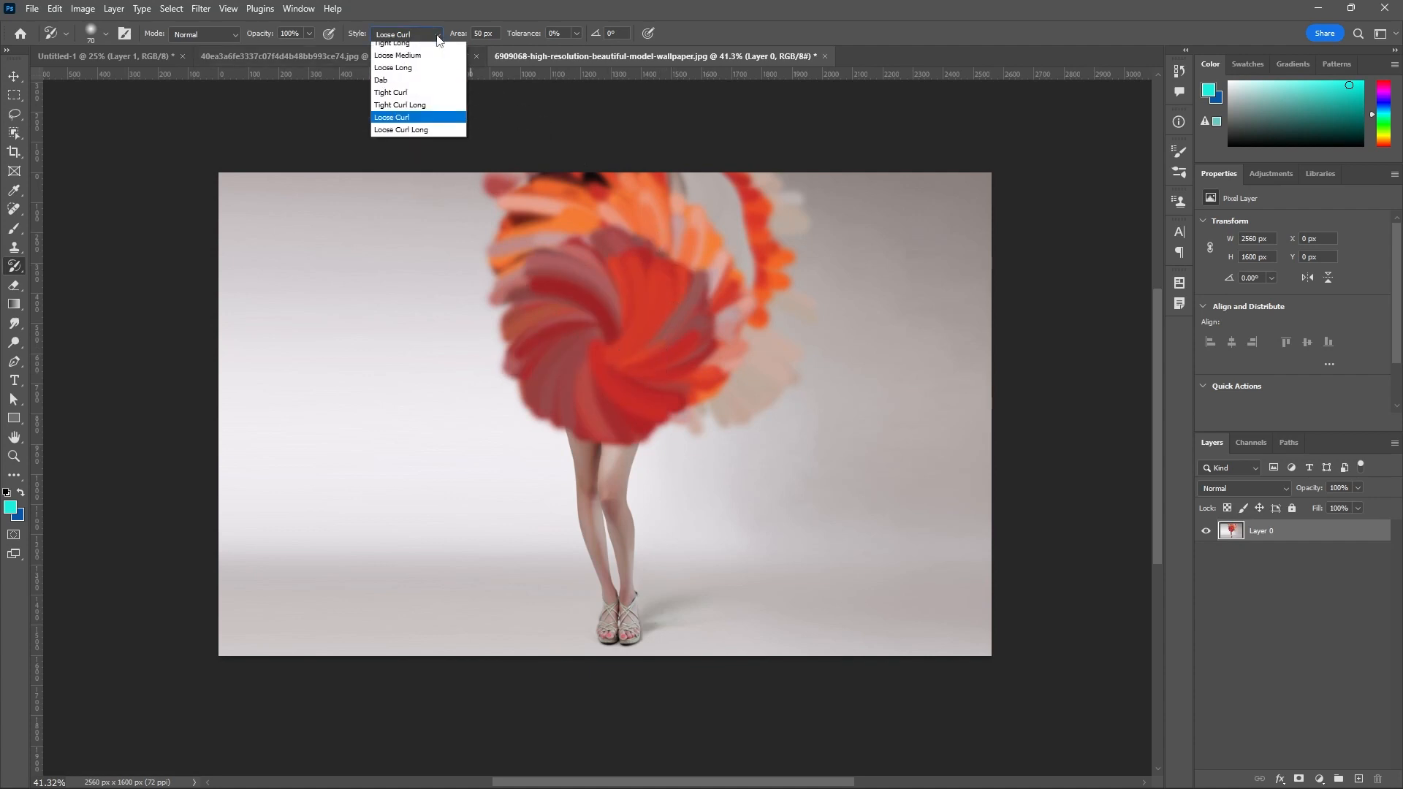
left_click(378, 161)
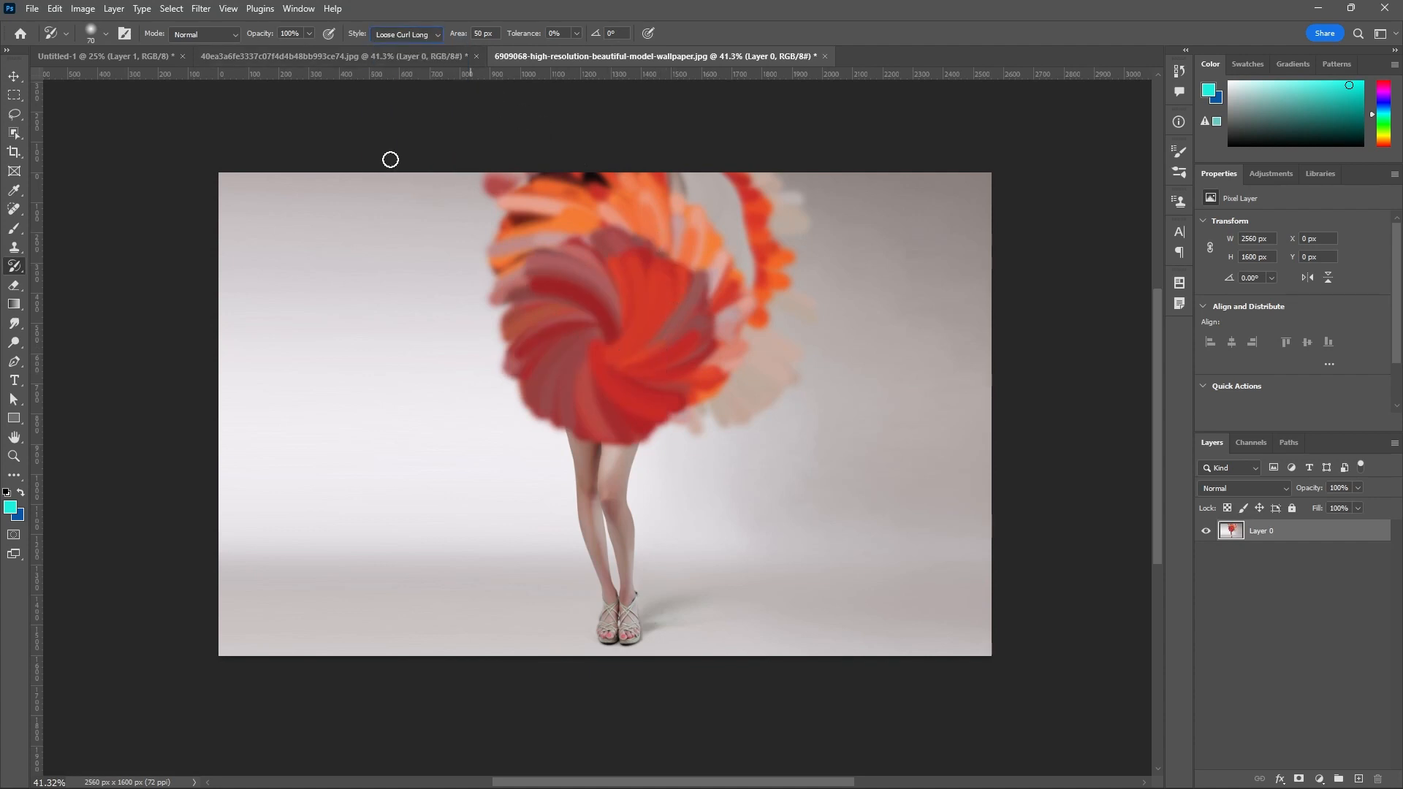
mouse_move(601, 386)
left_mouse_down()
mouse_move(617, 391)
mouse_move(625, 363)
left_mouse_up()
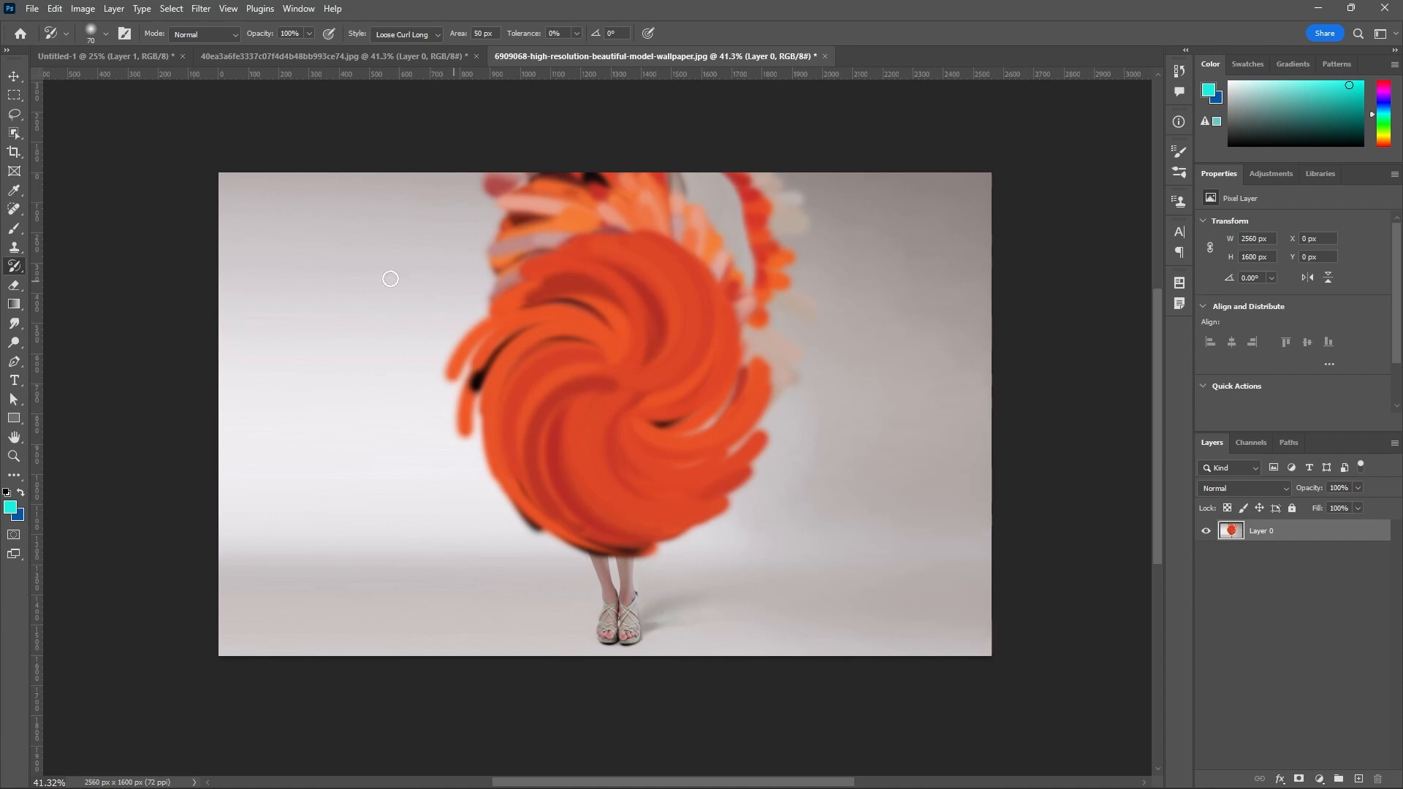
Return to the History Brush Tool at 400 px and brush away all the Art History strokes to restore the woman.
left_click(18, 273)
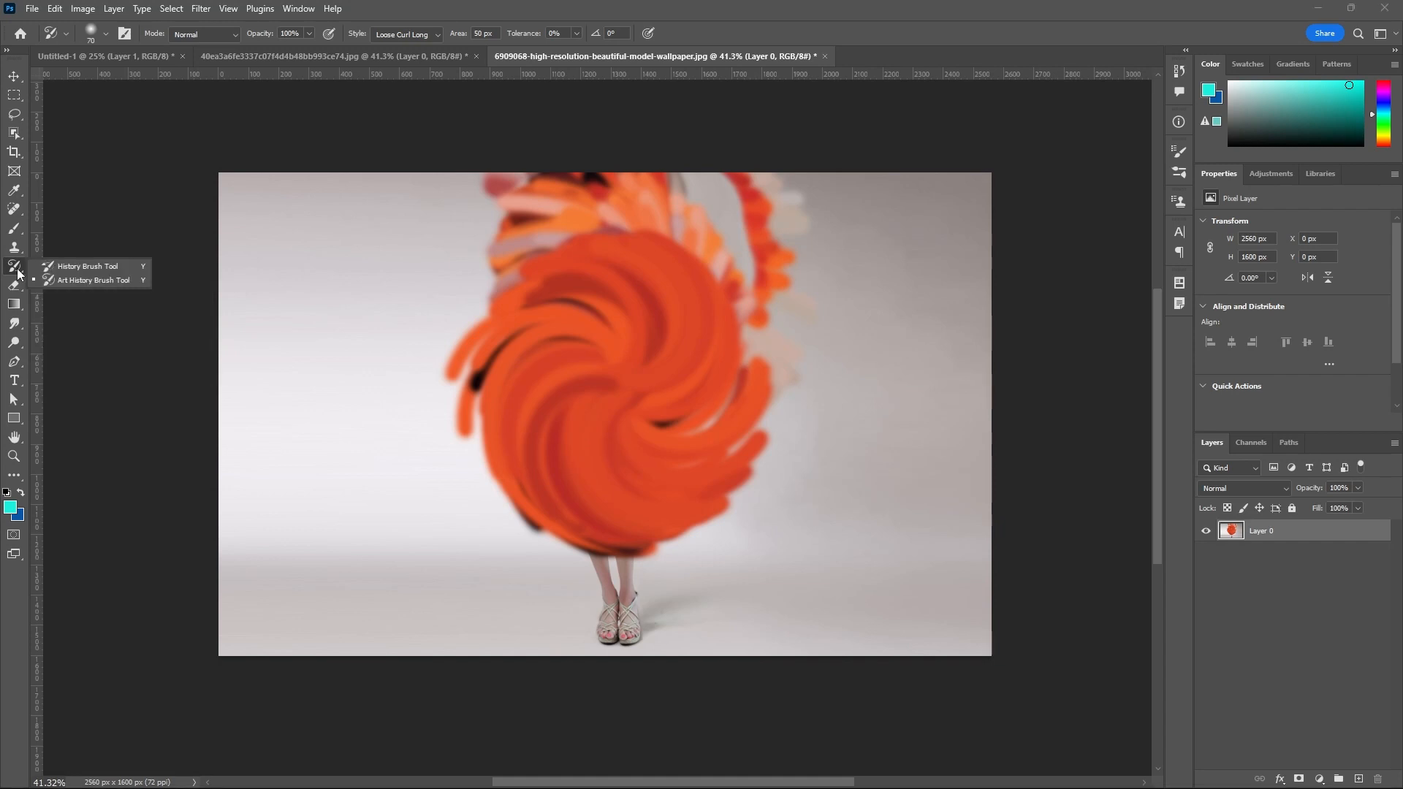
left_click(65, 266)
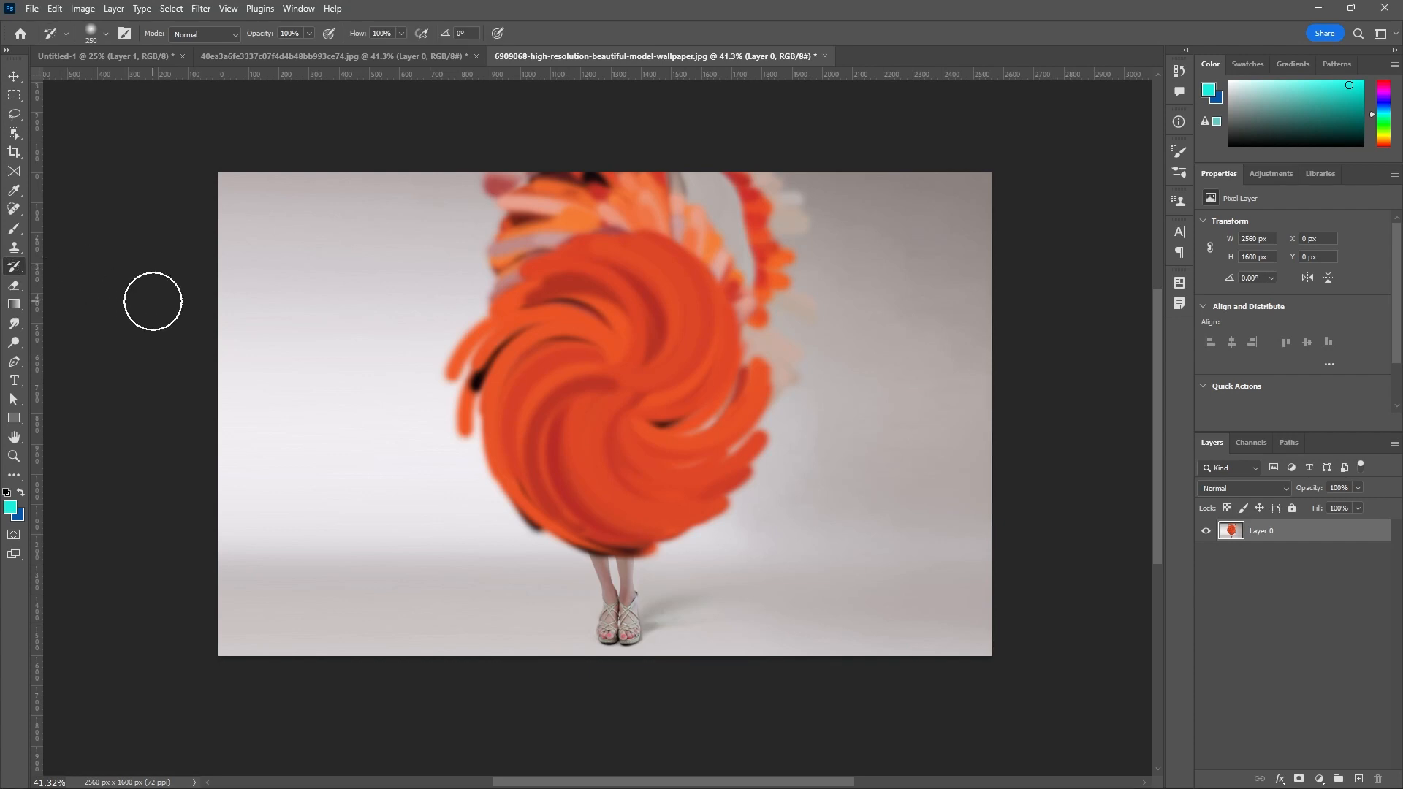
key("bracketright")
key("bracketright")
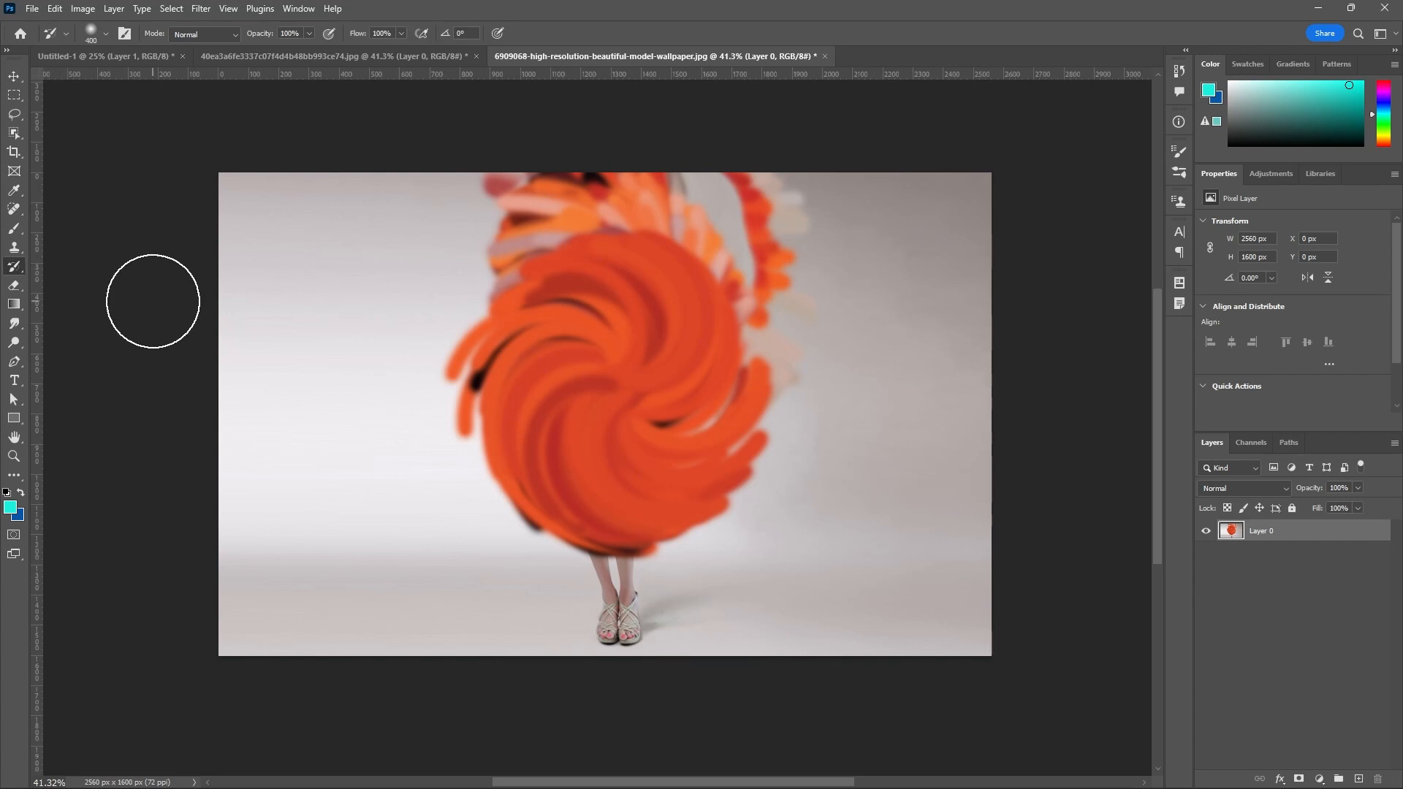
scroll(388, 423, "down", 1)
mouse_move(445, 207)
left_mouse_down()
mouse_move(668, 201)
mouse_move(728, 234)
mouse_move(721, 339)
mouse_move(687, 283)
mouse_move(563, 272)
mouse_move(571, 372)
mouse_move(611, 288)
mouse_move(463, 347)
mouse_move(542, 441)
mouse_move(656, 391)
mouse_move(714, 441)
mouse_move(628, 504)
mouse_move(508, 476)
mouse_move(538, 311)
left_mouse_up()
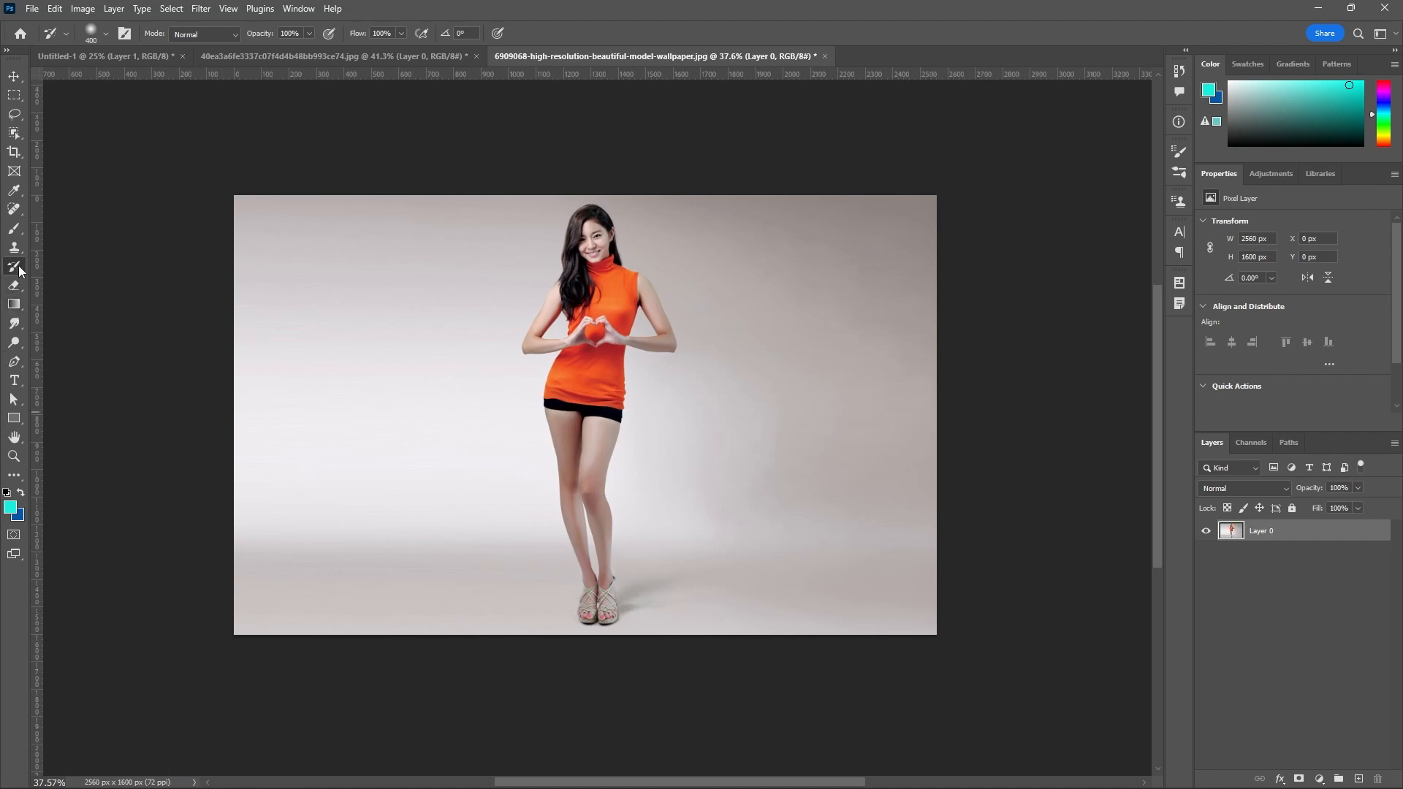
Try the Eraser Tool with a soft 150 px brush over the woman's head and shoulder, and undo the erasing.
left_click(20, 288)
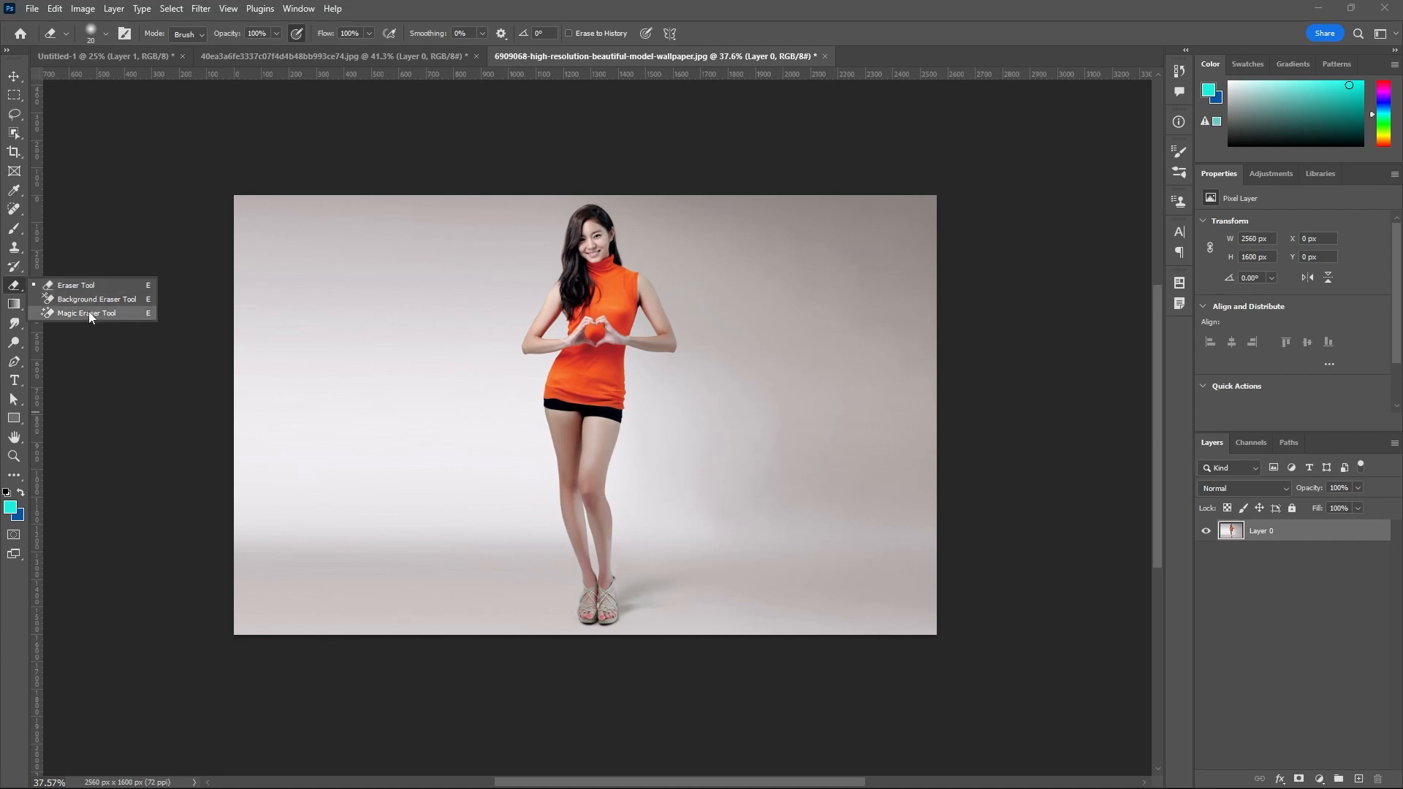
left_click(85, 286)
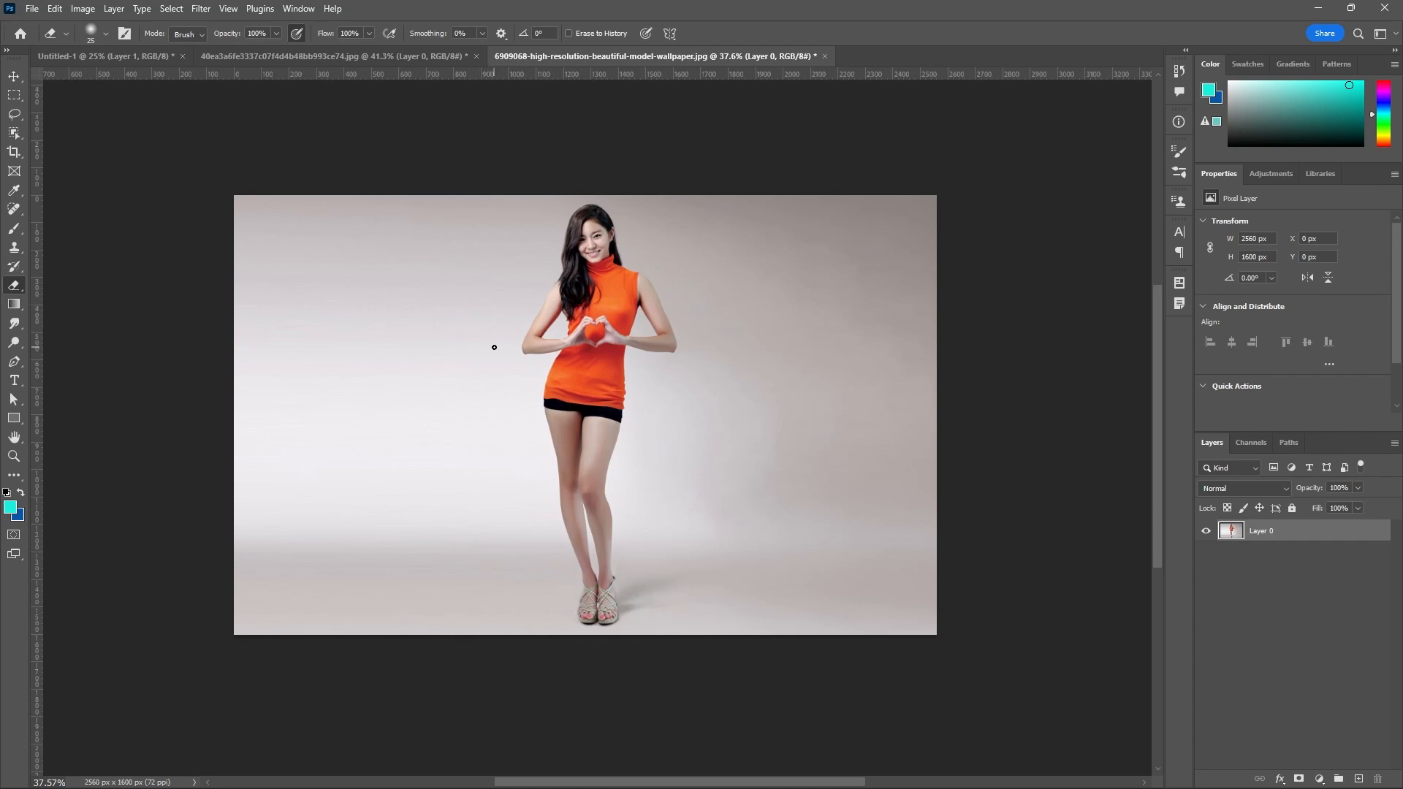
key("bracketright")
key("bracketright")
key("bracketright")
key("bracketright")
key("bracketright")
key("bracketright")
key("bracketright")
key("bracketright")
key("bracketright")
key("bracketright")
scroll(622, 239, "up", 1)
mouse_move(625, 240)
left_mouse_down()
mouse_move(619, 282)
mouse_move(647, 303)
mouse_move(599, 233)
mouse_move(553, 249)
mouse_move(552, 268)
mouse_move(542, 240)
left_mouse_up()
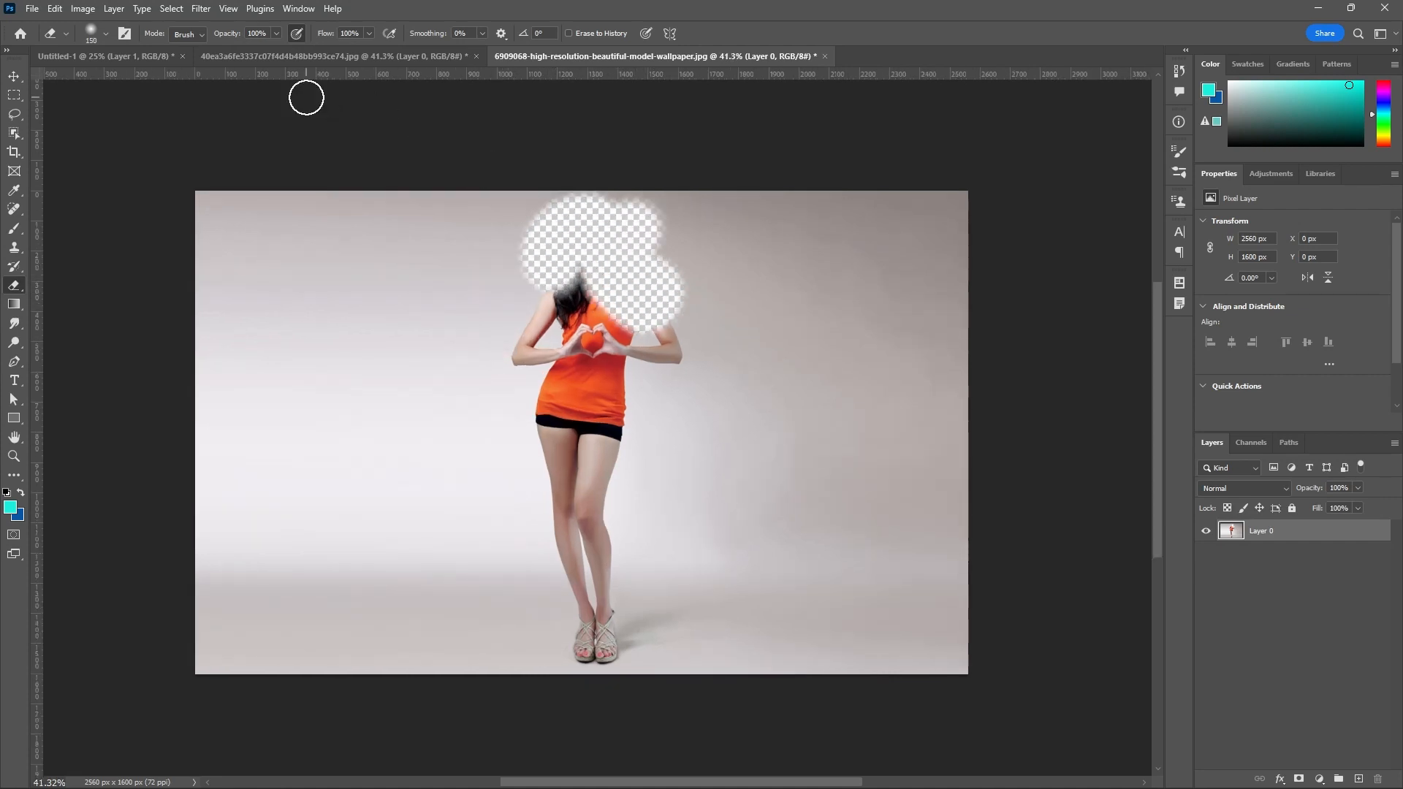
key("ctrl+z")
Choose the Hard Round brush for the Eraser, try erasing beside the woman's face and over her shoulder, and undo it.
left_click(106, 34)
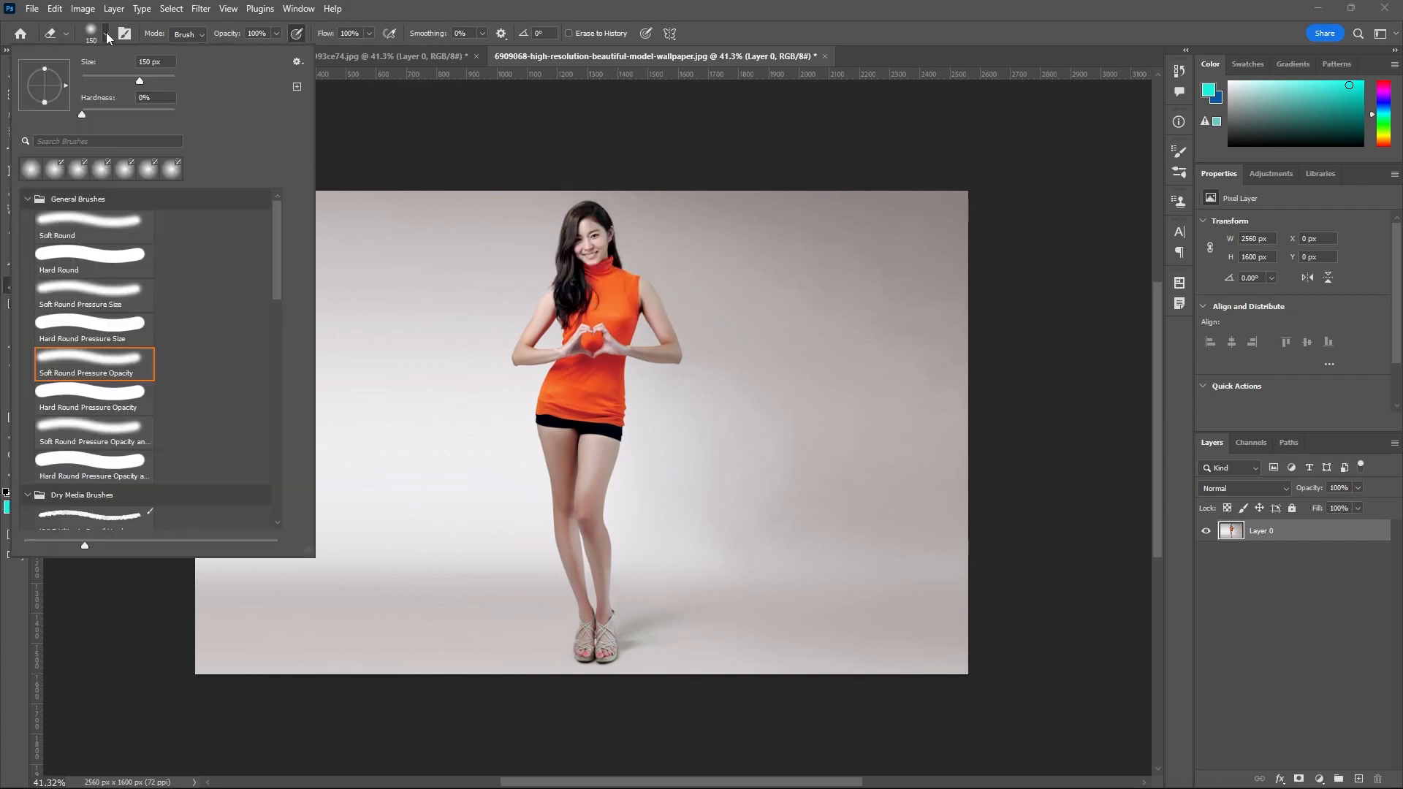
left_click(68, 247)
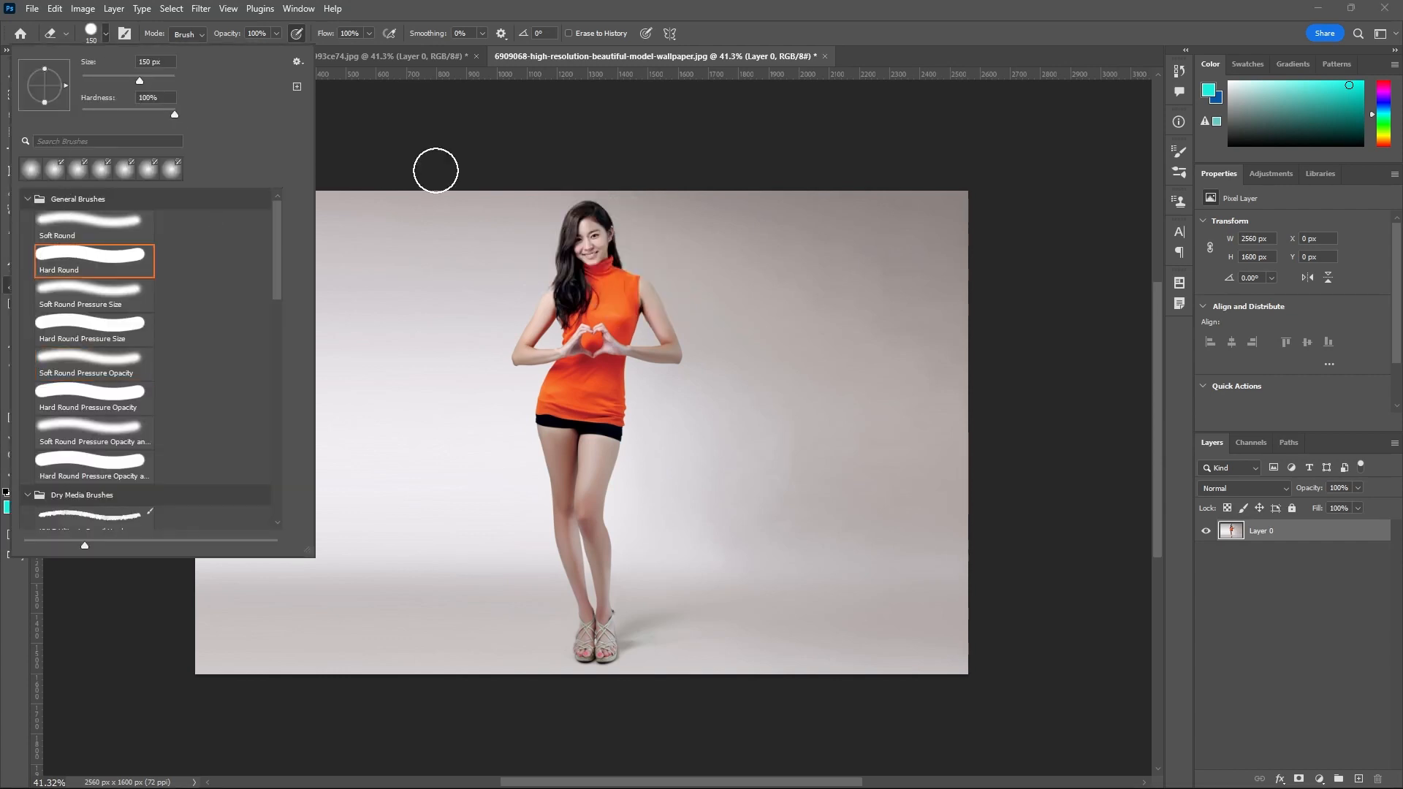
left_click(888, 50)
mouse_move(618, 254)
left_mouse_down()
mouse_move(663, 280)
mouse_move(657, 334)
mouse_move(649, 296)
mouse_move(623, 285)
mouse_move(649, 315)
left_mouse_up()
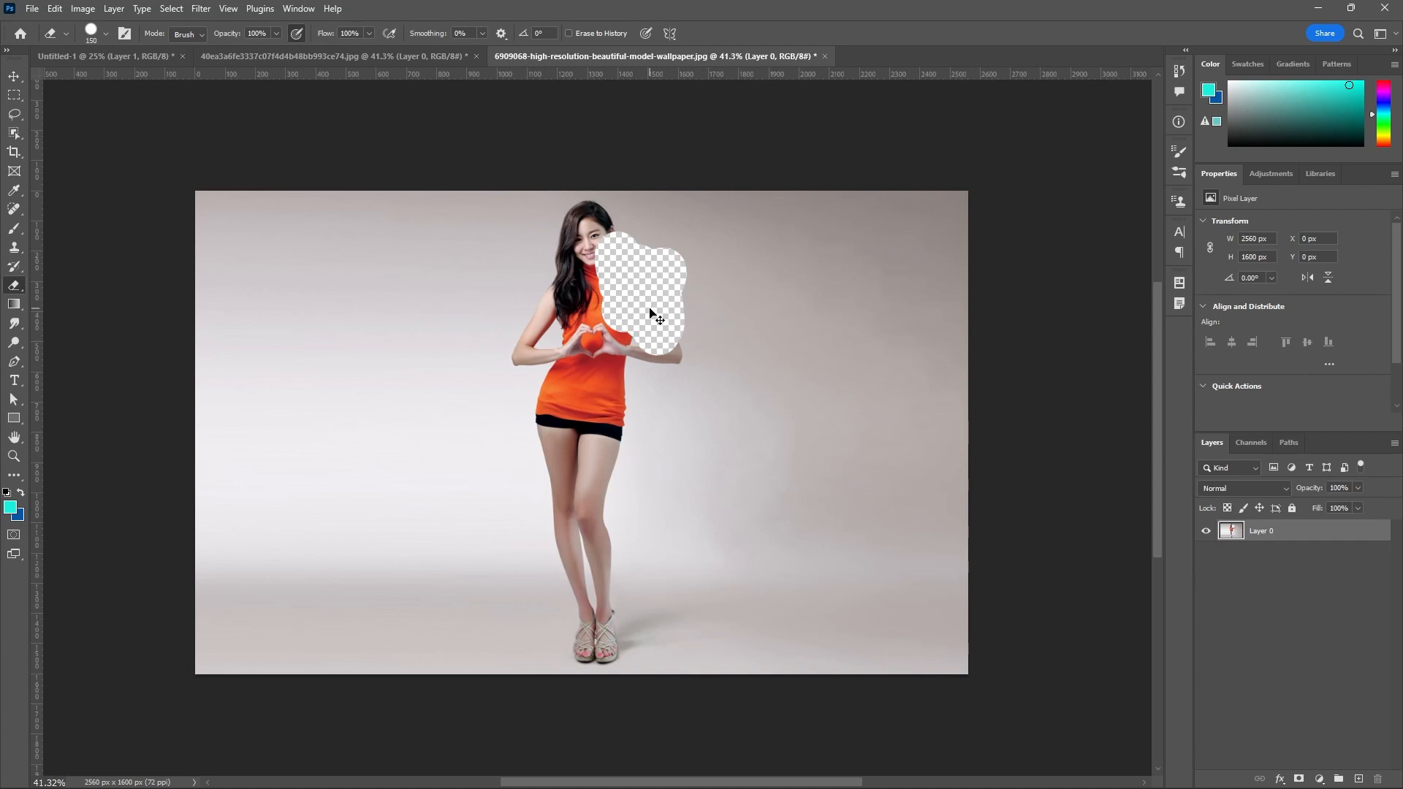
key("ctrl+z")
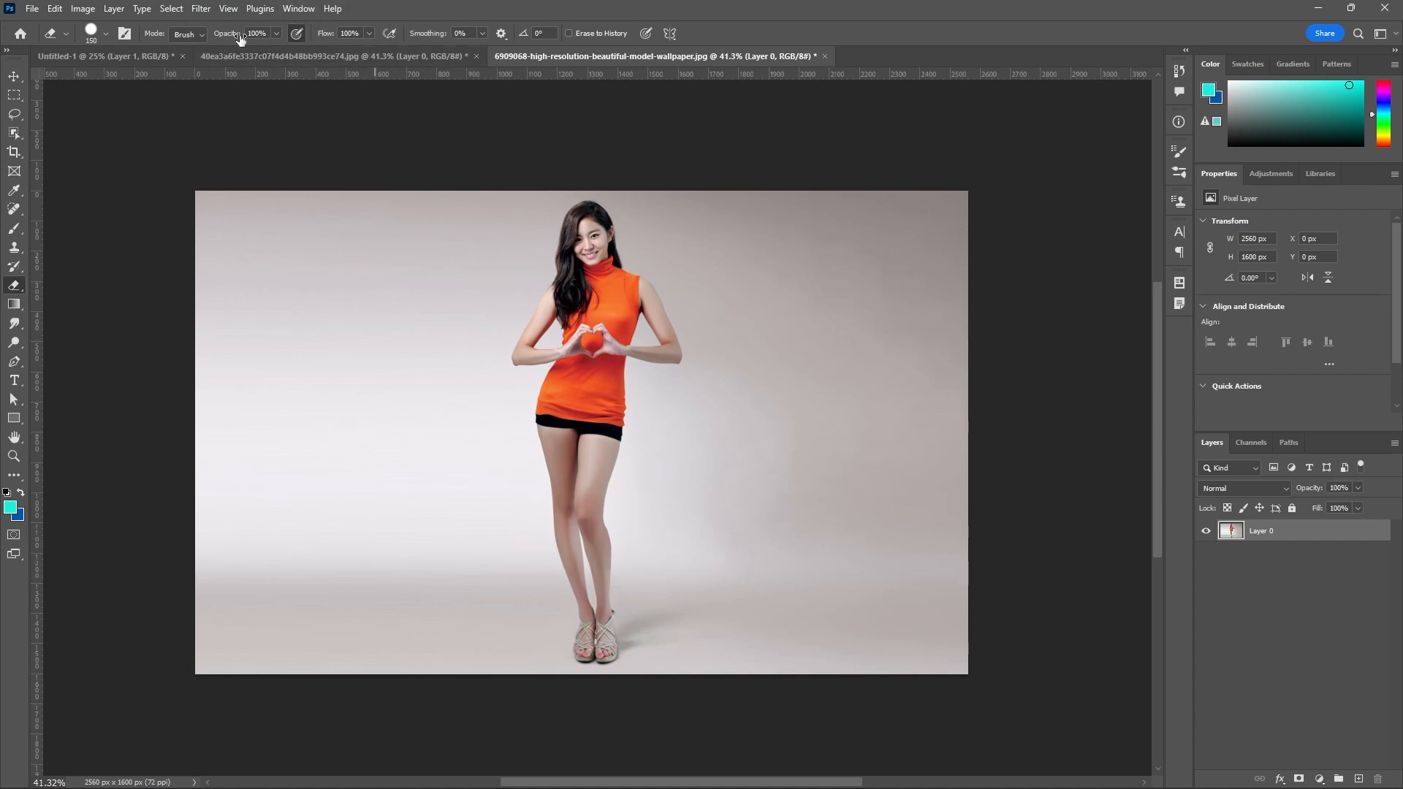
Switch to the Magic Eraser Tool and remove the upper and middle parts of the backdrop to the left of the woman.
right_click(16, 286)
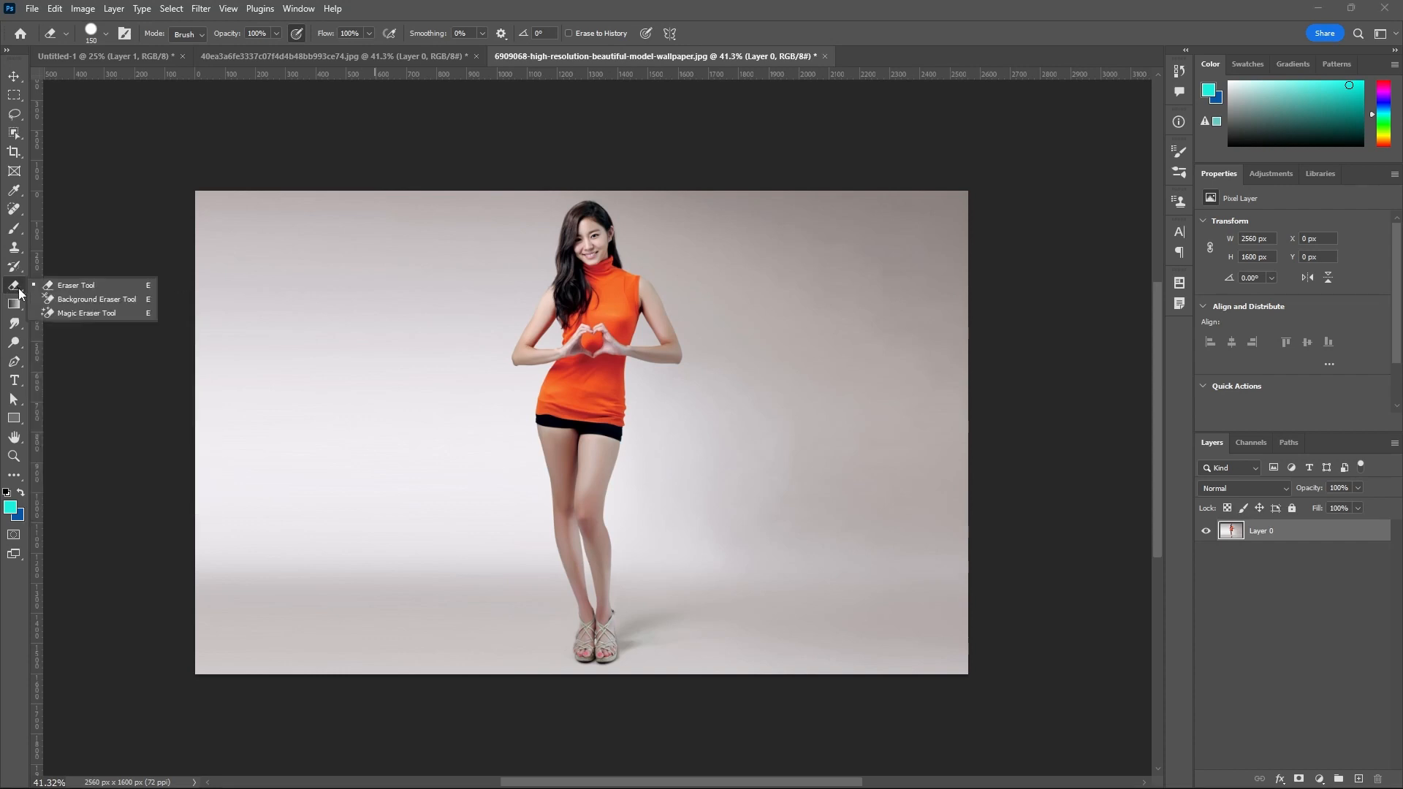
left_click(76, 313)
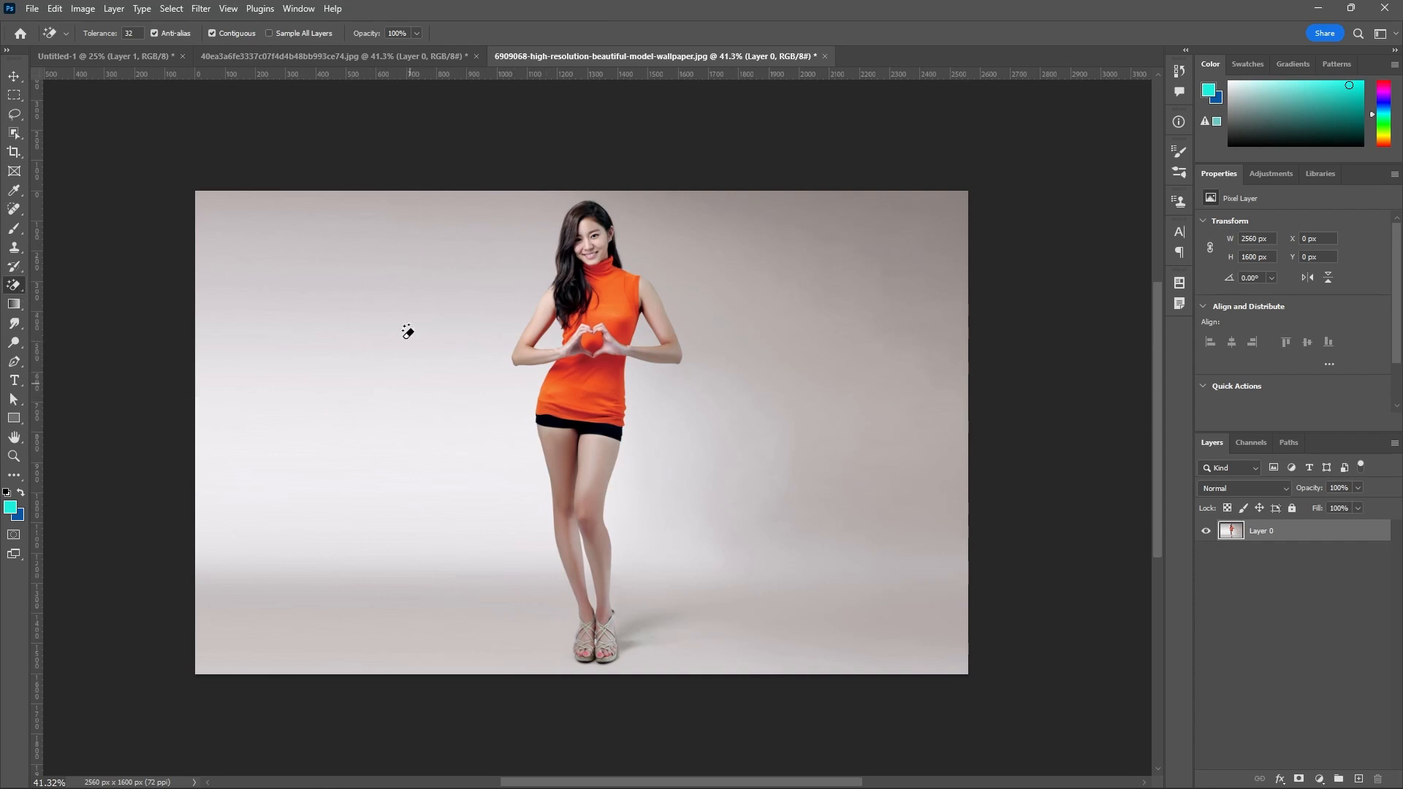
left_click(352, 253)
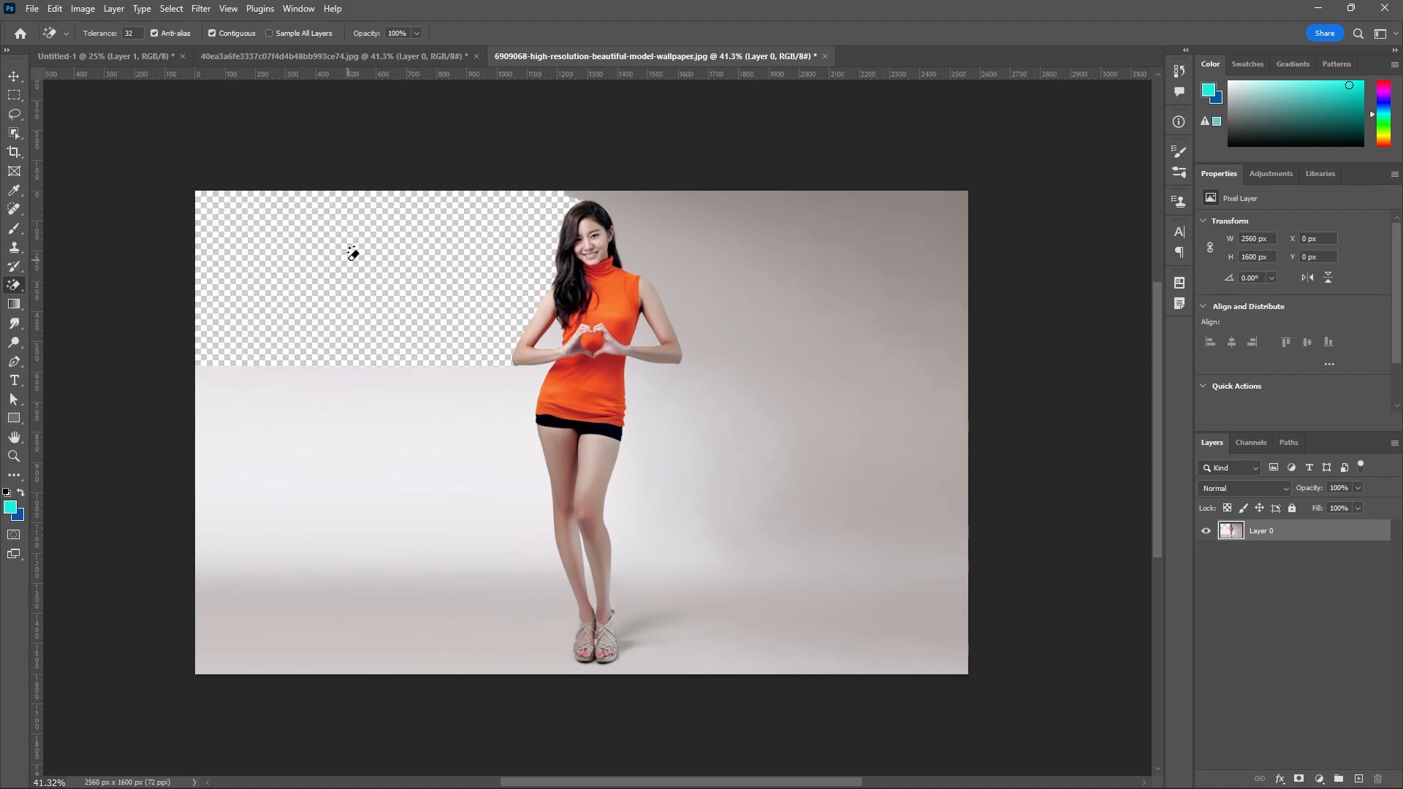
left_click(336, 419)
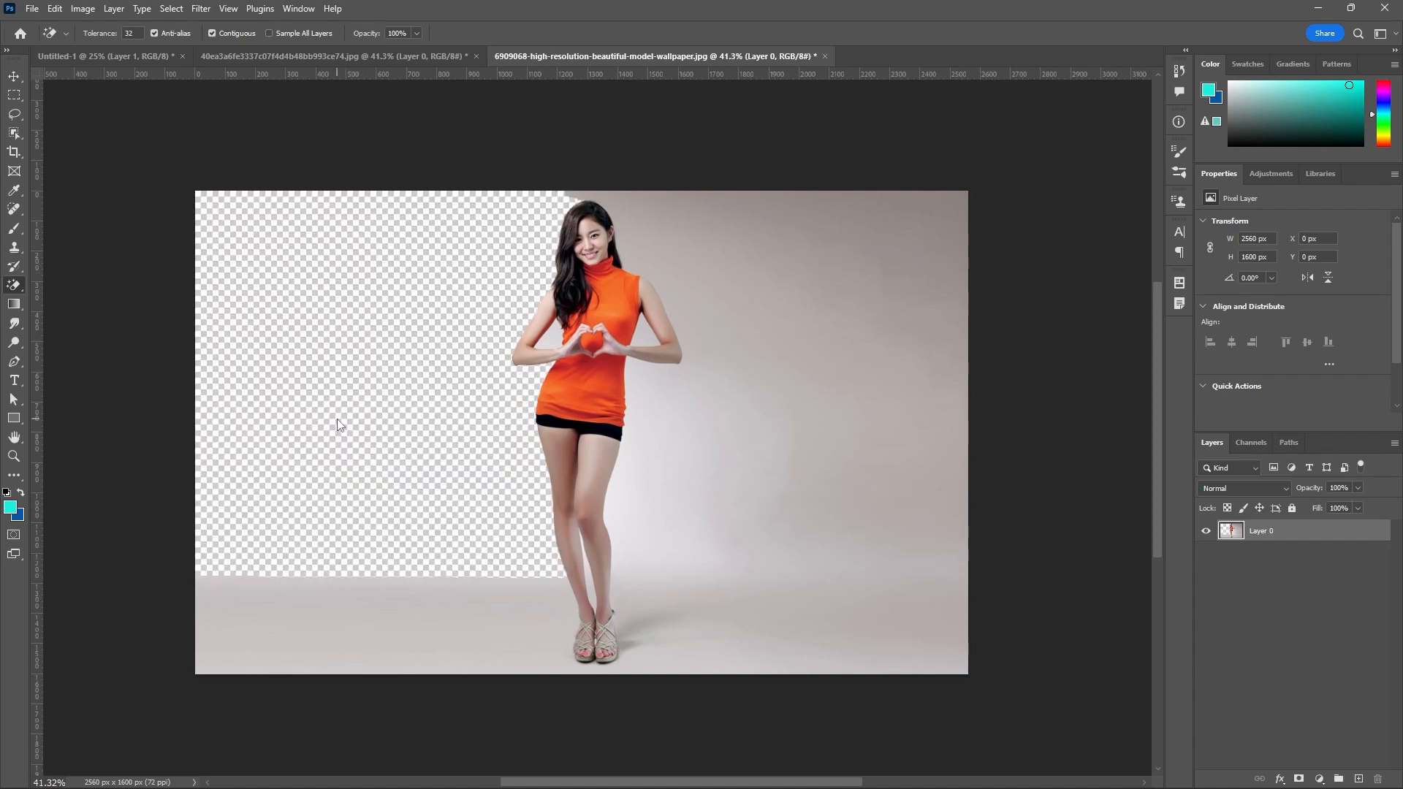
Erase the backdrop to the right of the woman, the upper corner remnant and the floor strip with the Magic Eraser.
left_click(685, 251)
left_click(668, 495)
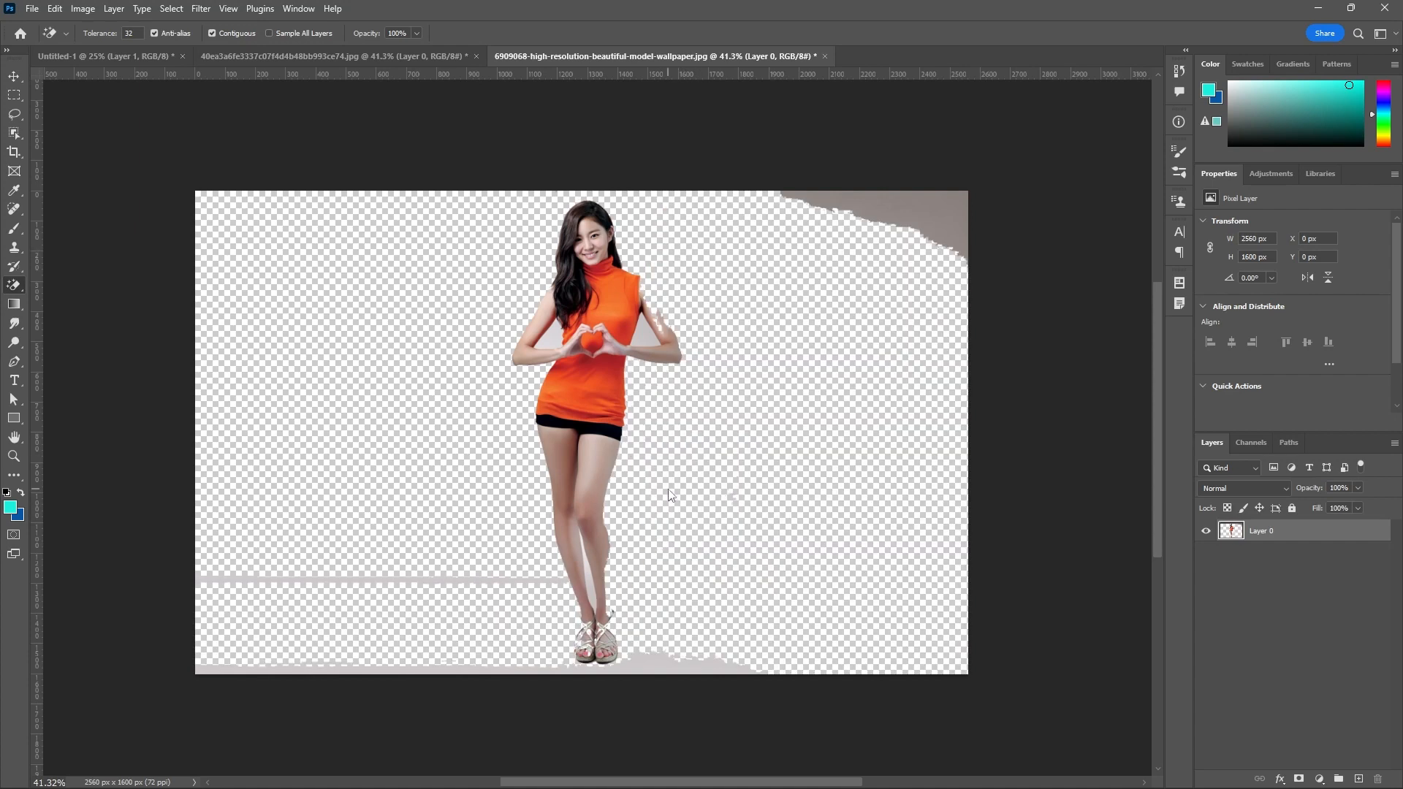
left_click(927, 214)
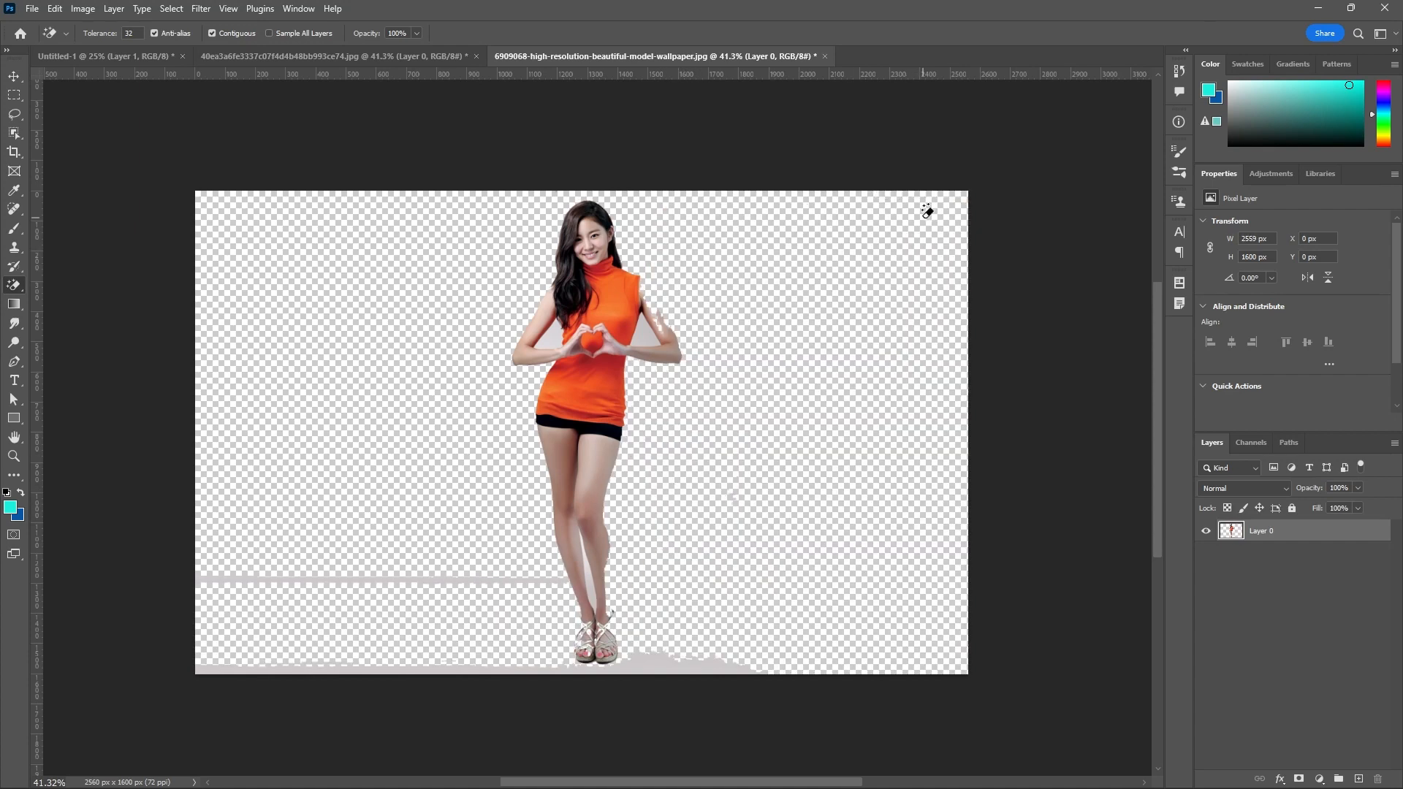
left_click(646, 669)
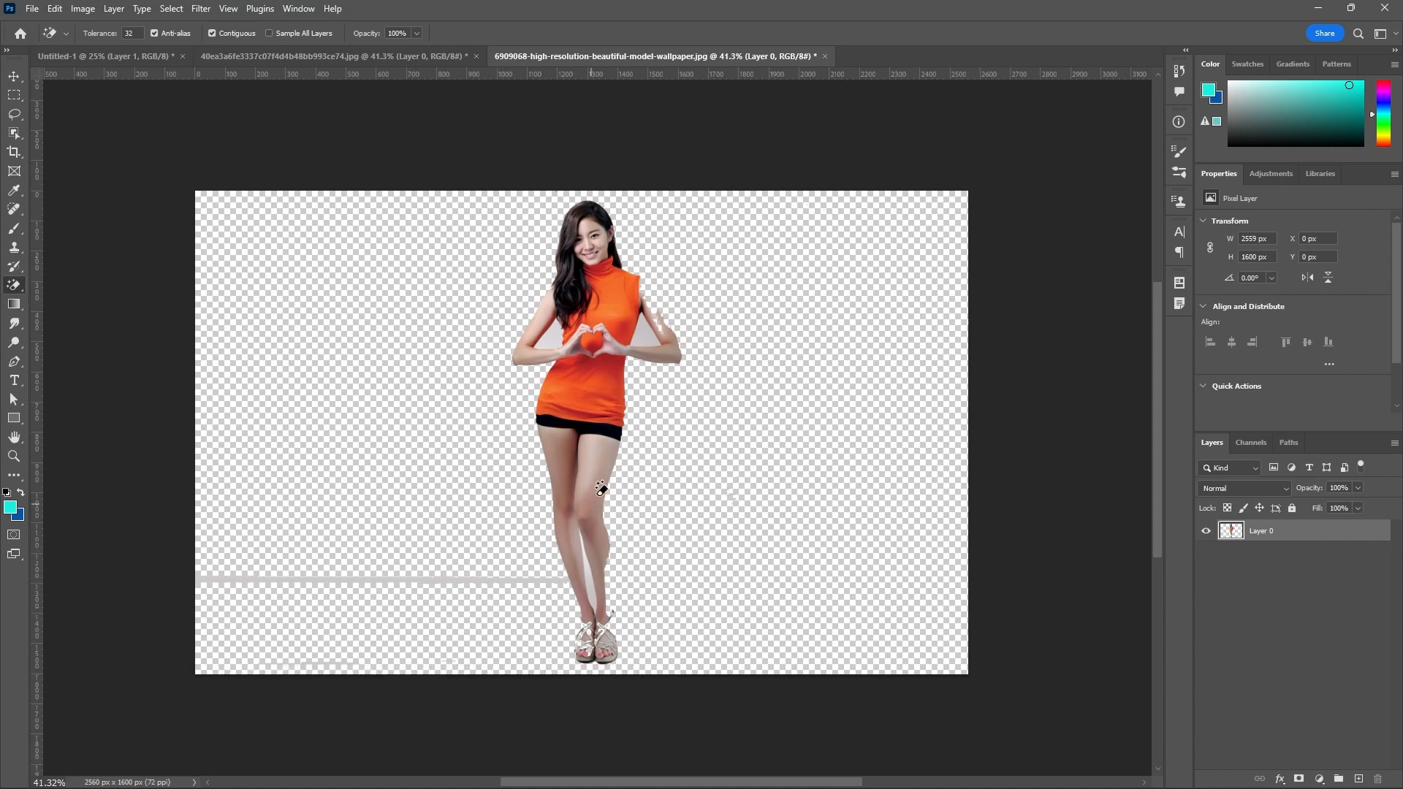
Try the Magic Eraser on the woman's thigh and the upper part of her orange top.
left_click(601, 511)
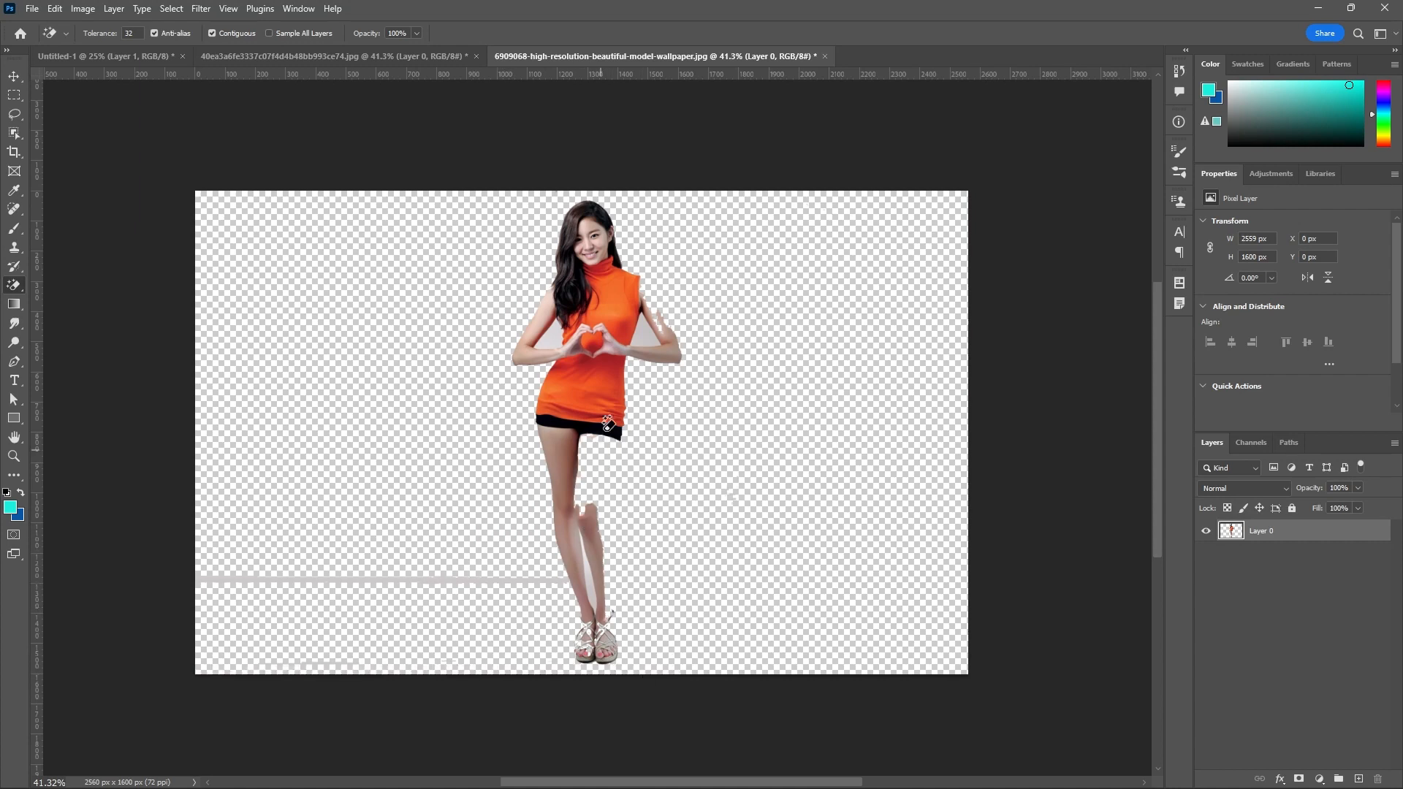
left_click(629, 289)
scroll(619, 342, "up", 2)
scroll(621, 340, "up", 2)
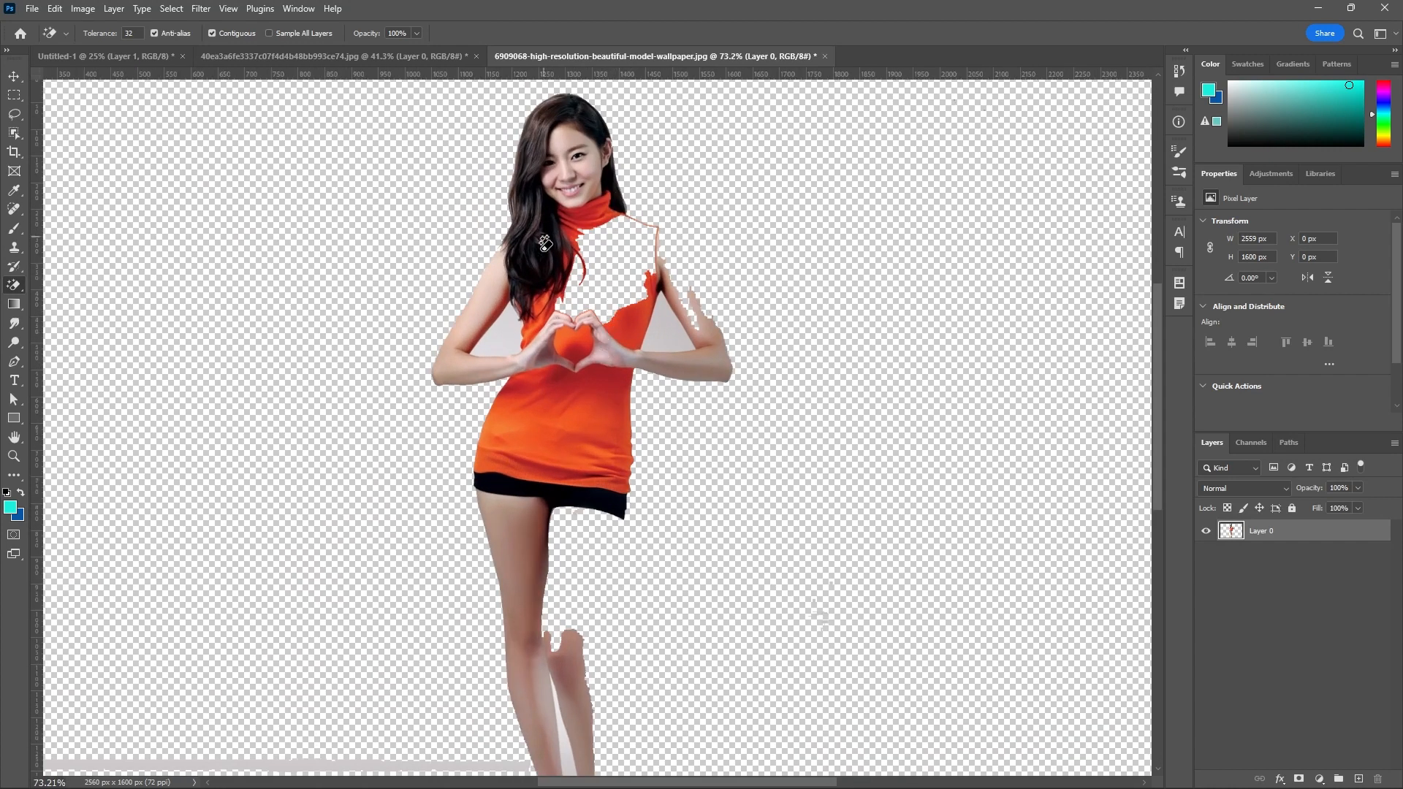
scroll(613, 263, "down", 4)
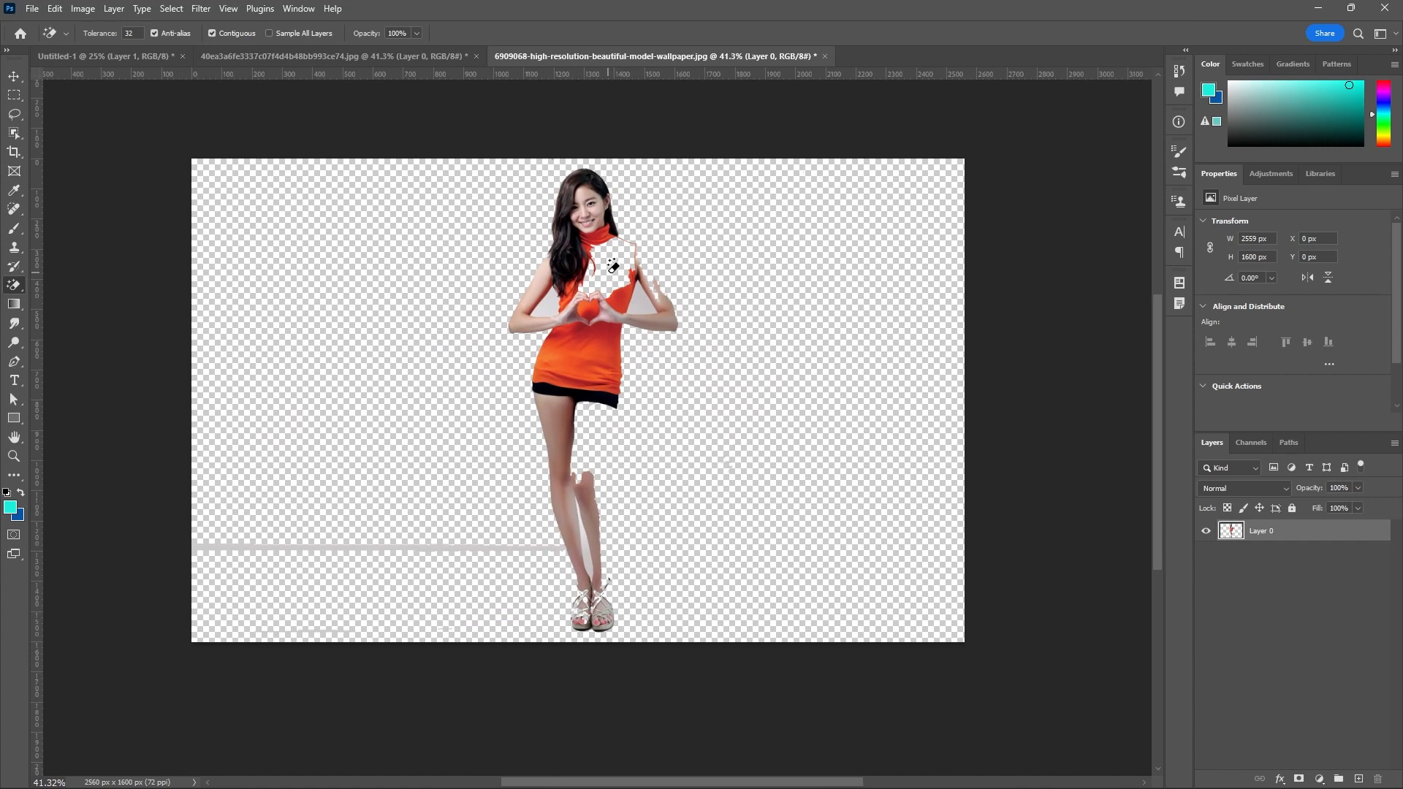
Undo all the Magic Eraser removals to restore the full photo, and switch to the Background Eraser Tool.
key("ctrl+z")
key("ctrl+z")
key("ctrl+z")
key("ctrl+z")
key("ctrl+z")
key("ctrl+z")
key("ctrl+z")
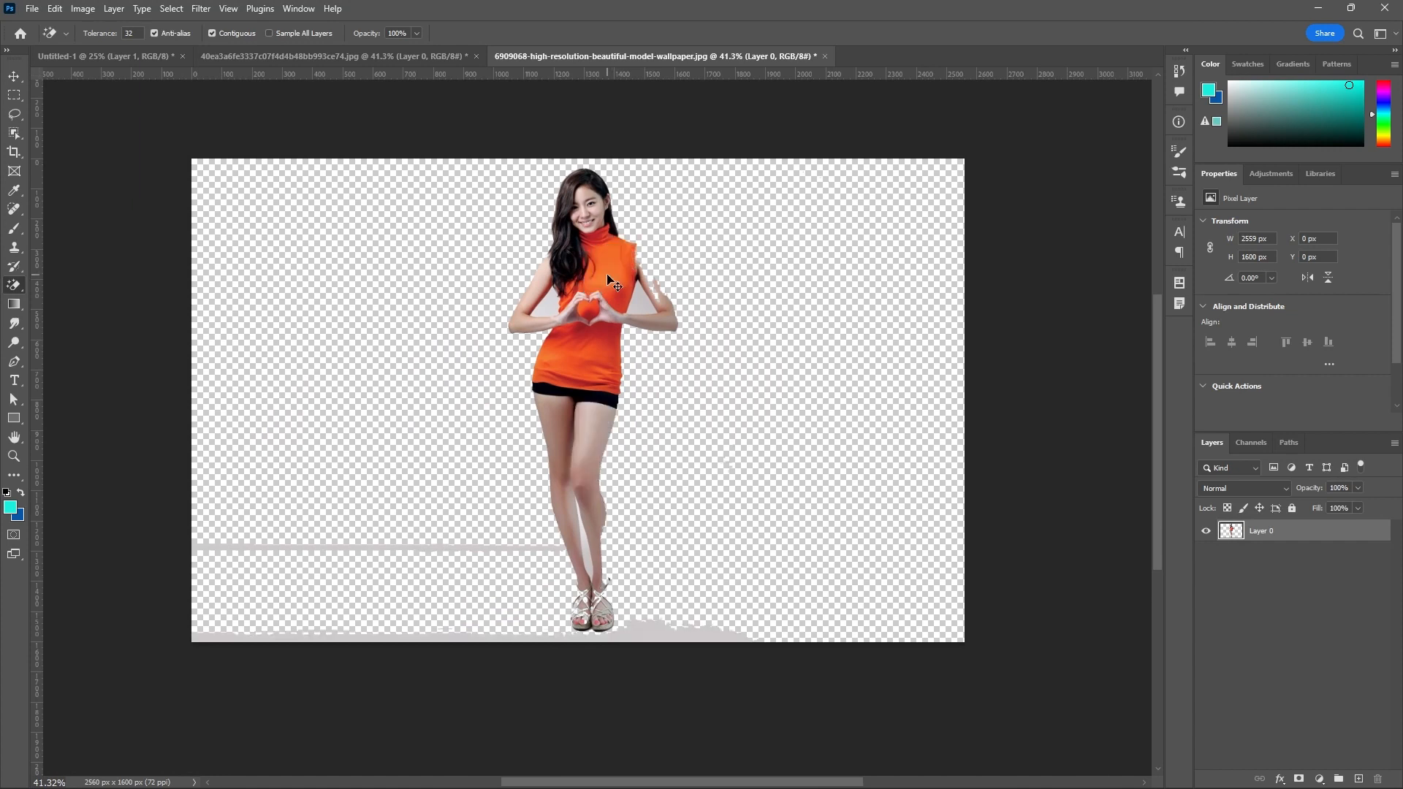
key("ctrl+z")
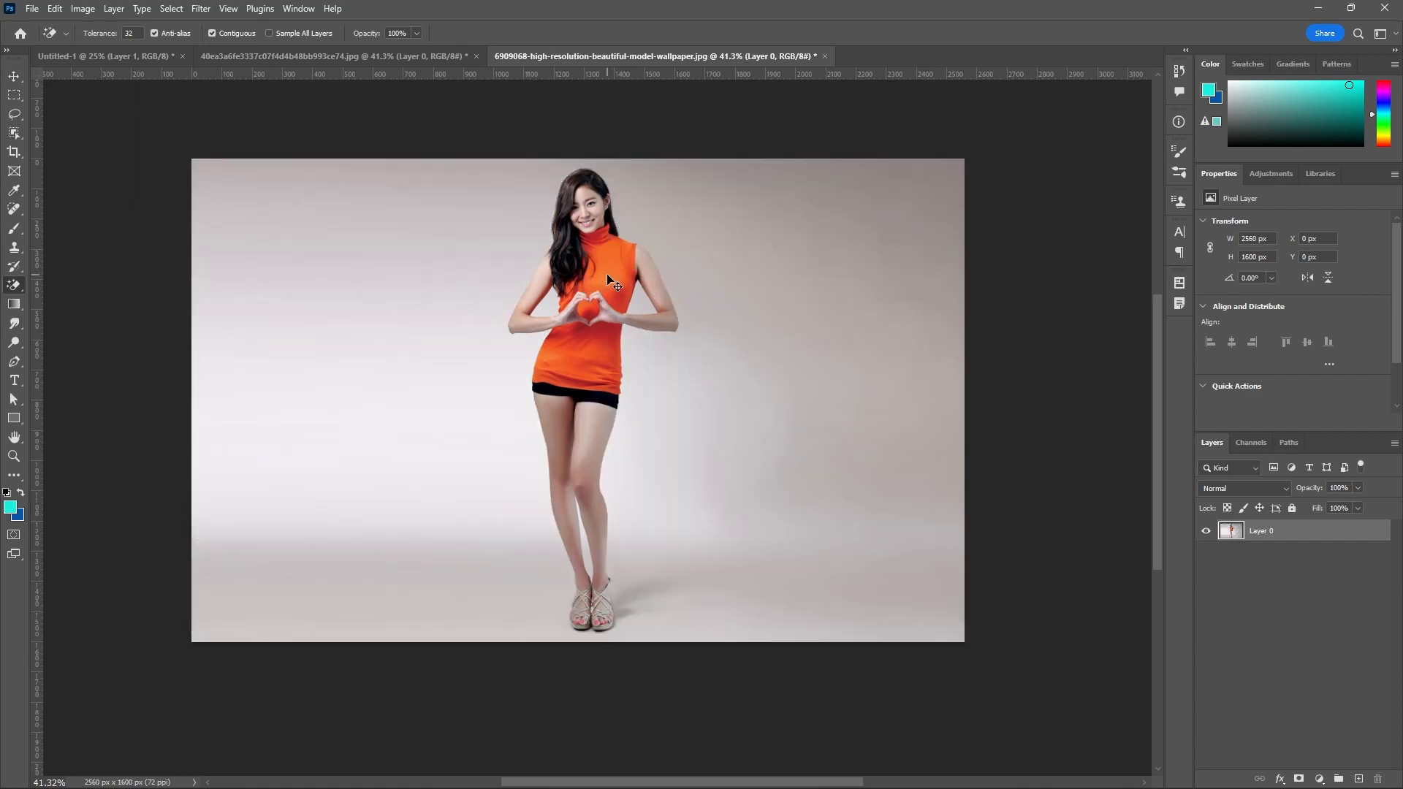
right_click(16, 285)
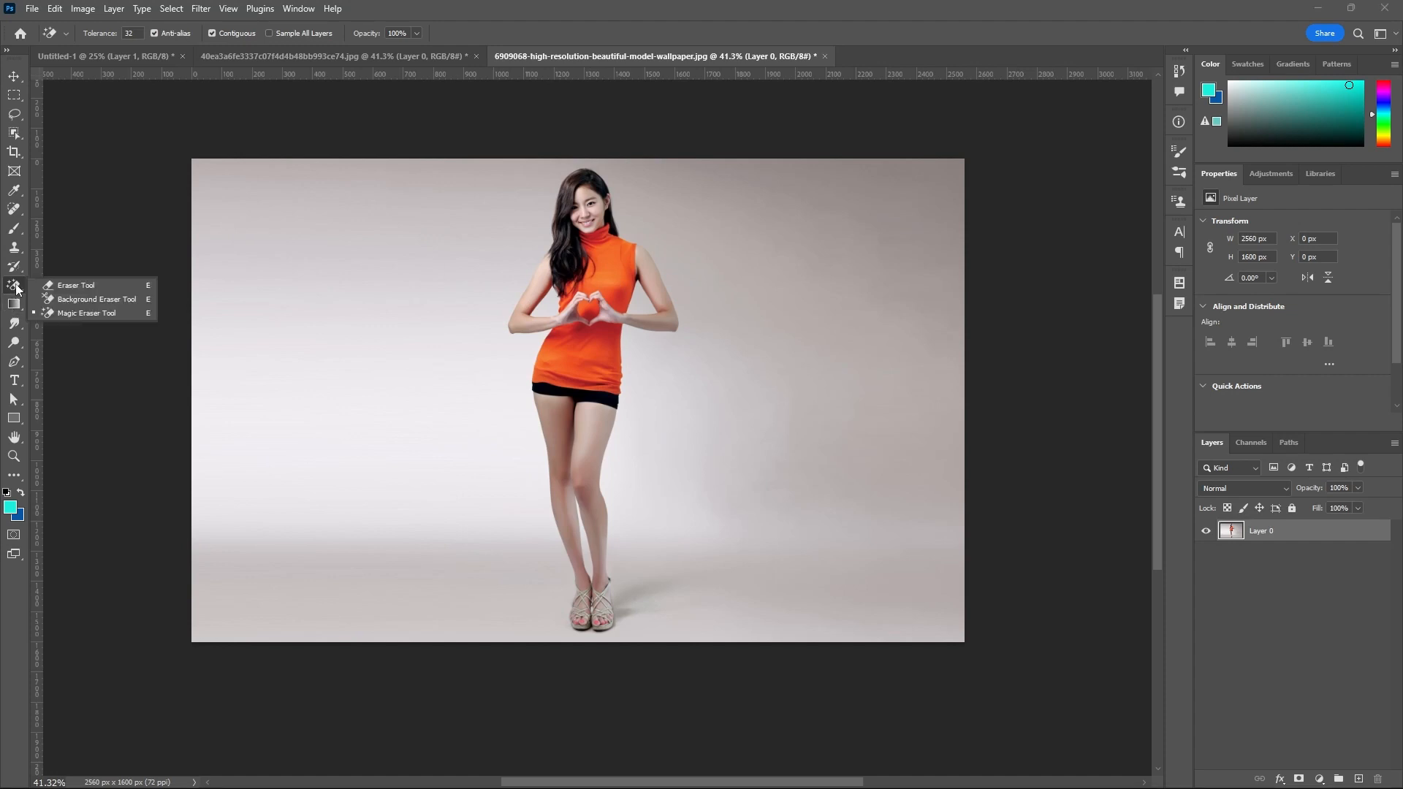
left_click(78, 299)
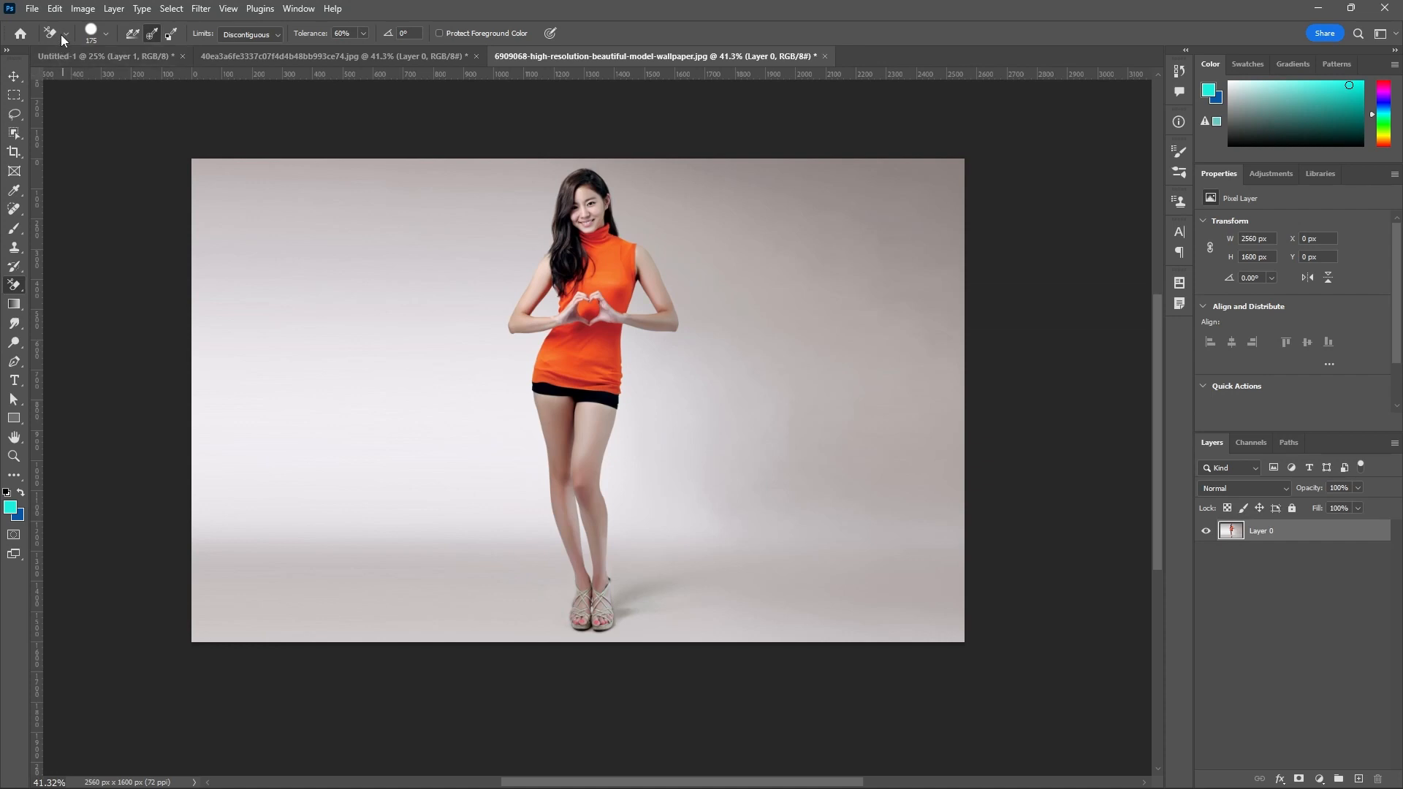
left_click(32, 8)
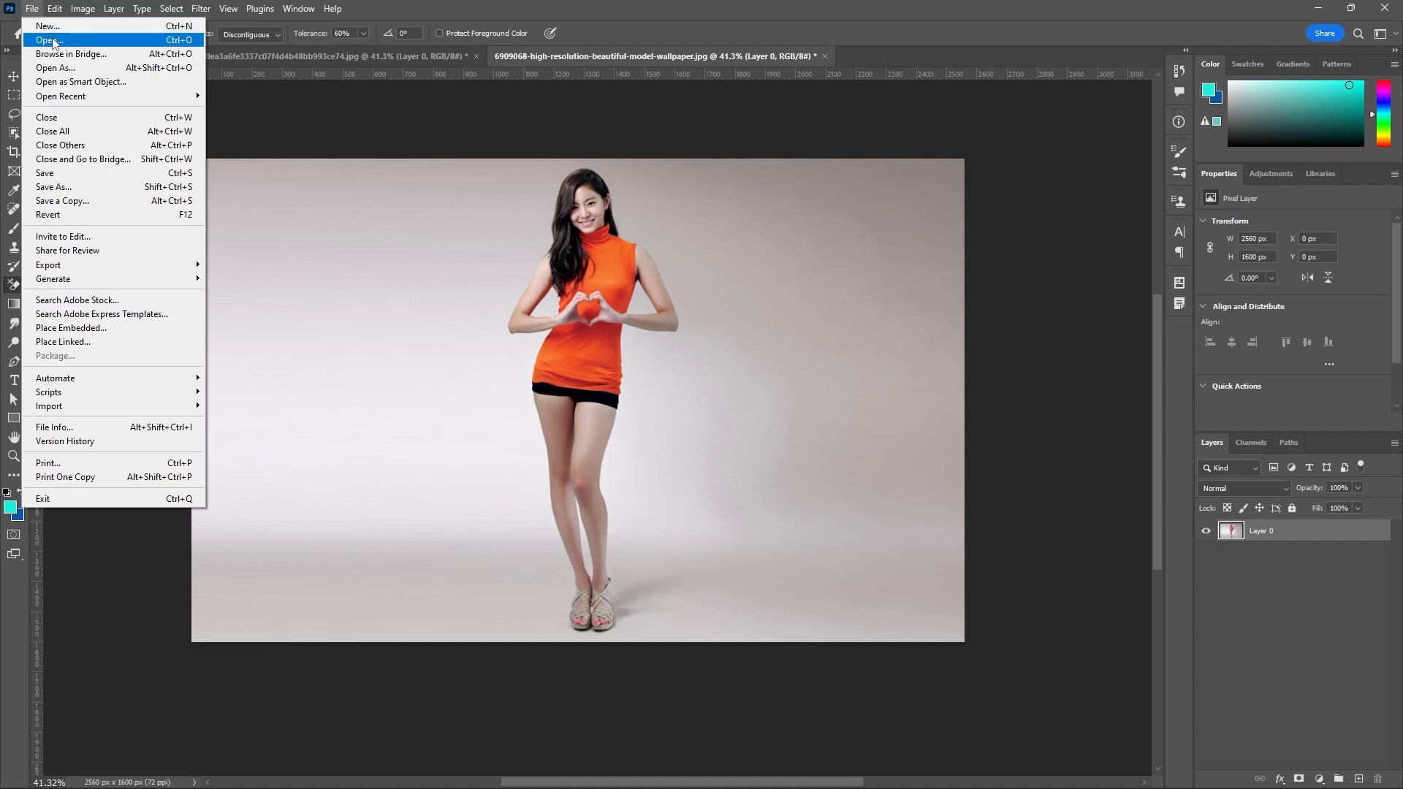
left_click(48, 40)
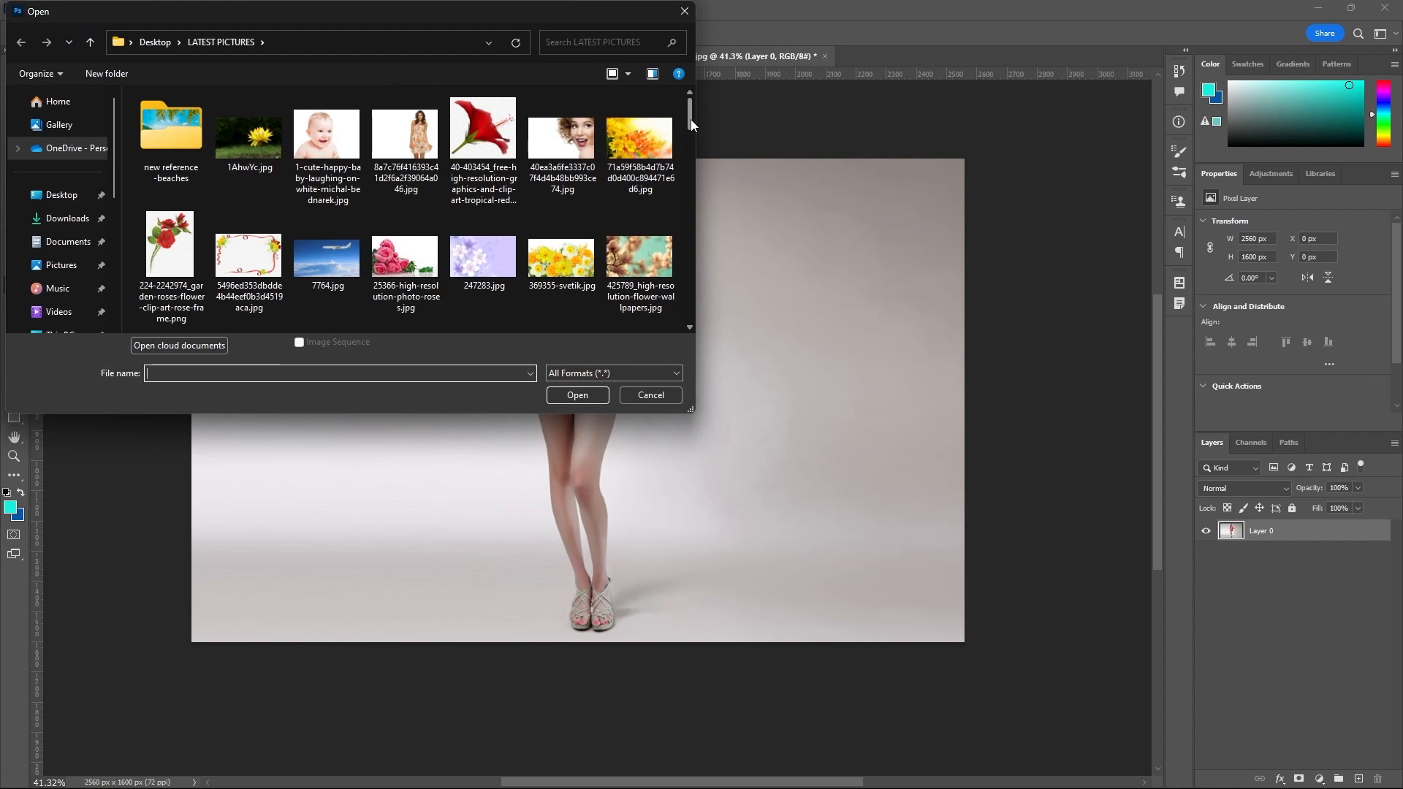
left_click_drag(691, 120, 645, 164)
scroll(645, 164, "up", 2)
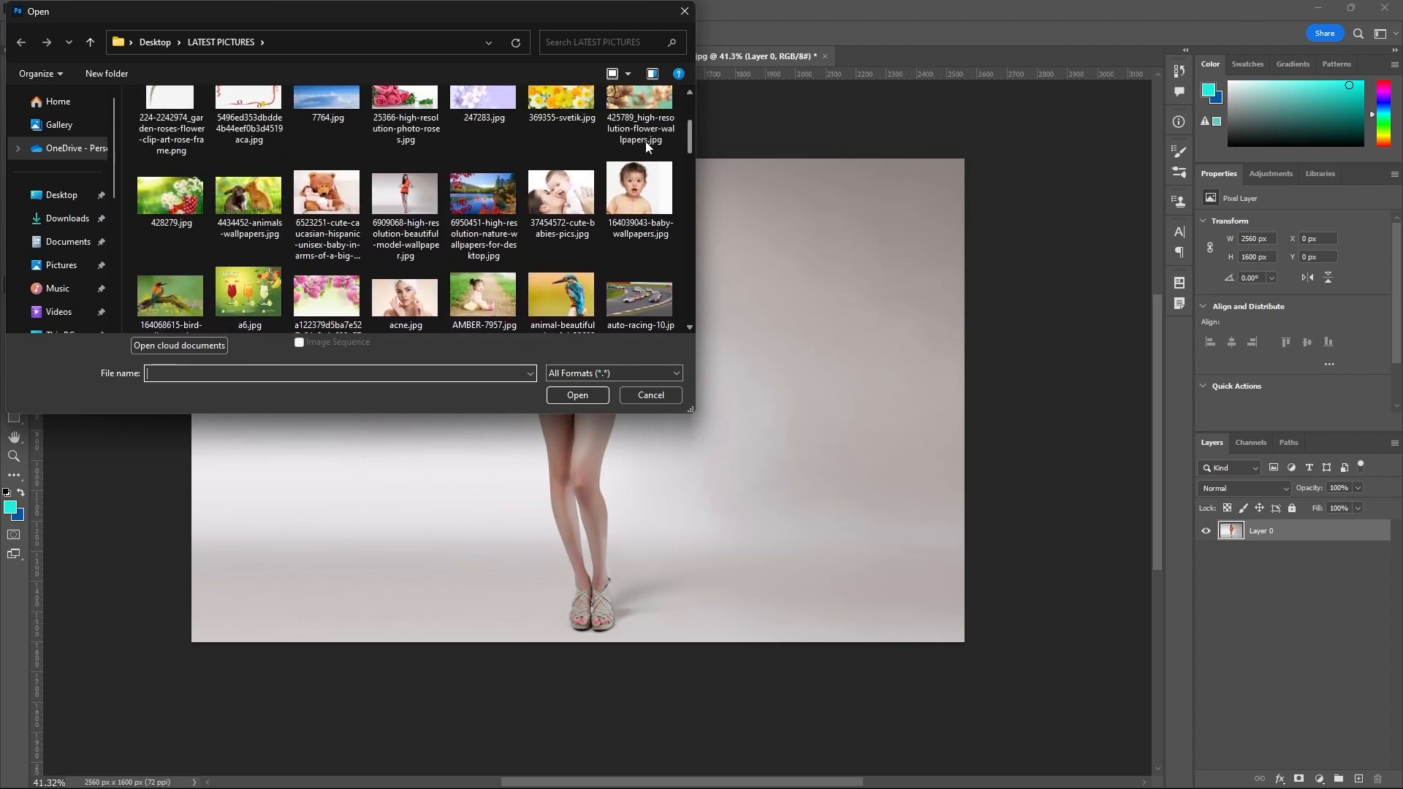
scroll(646, 146, "up", 2)
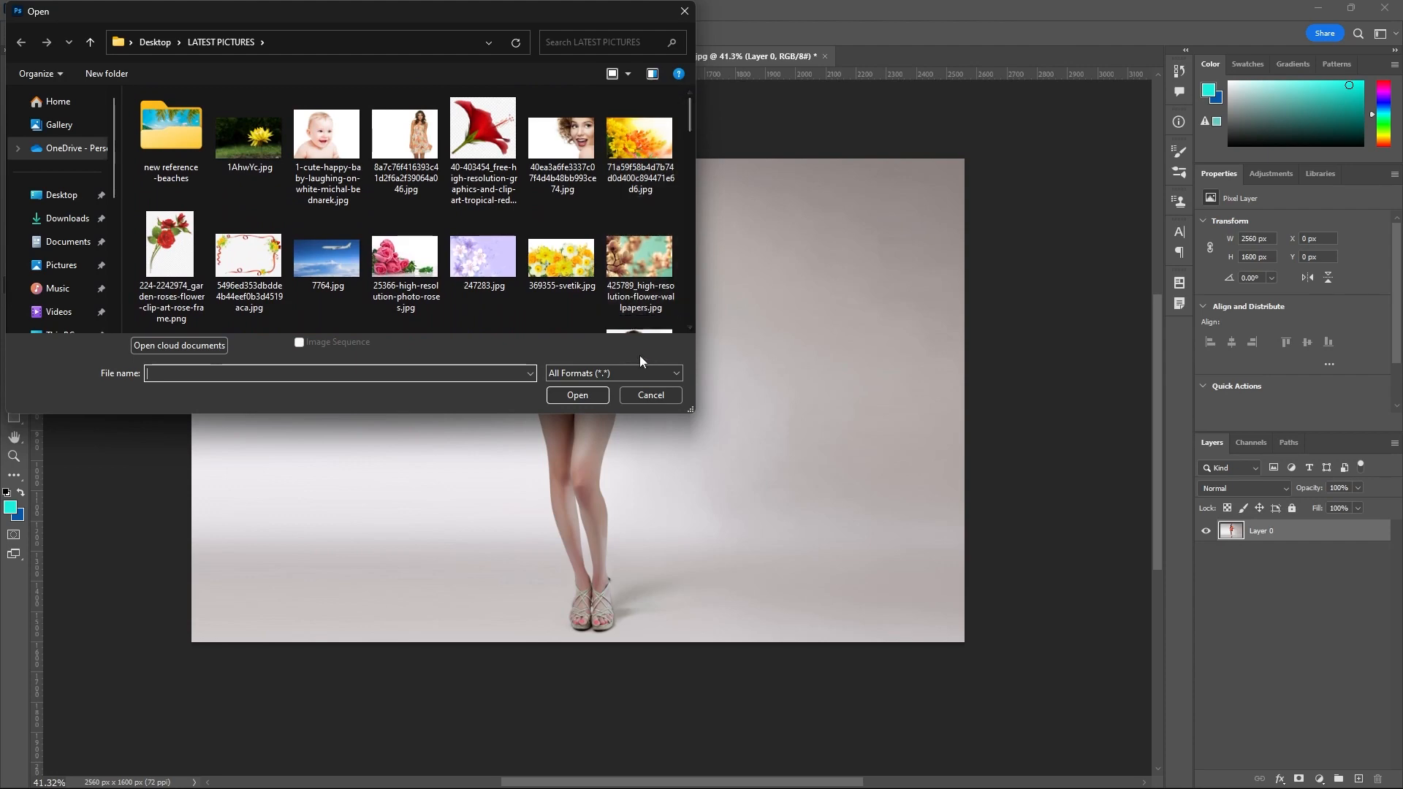
left_click(648, 395)
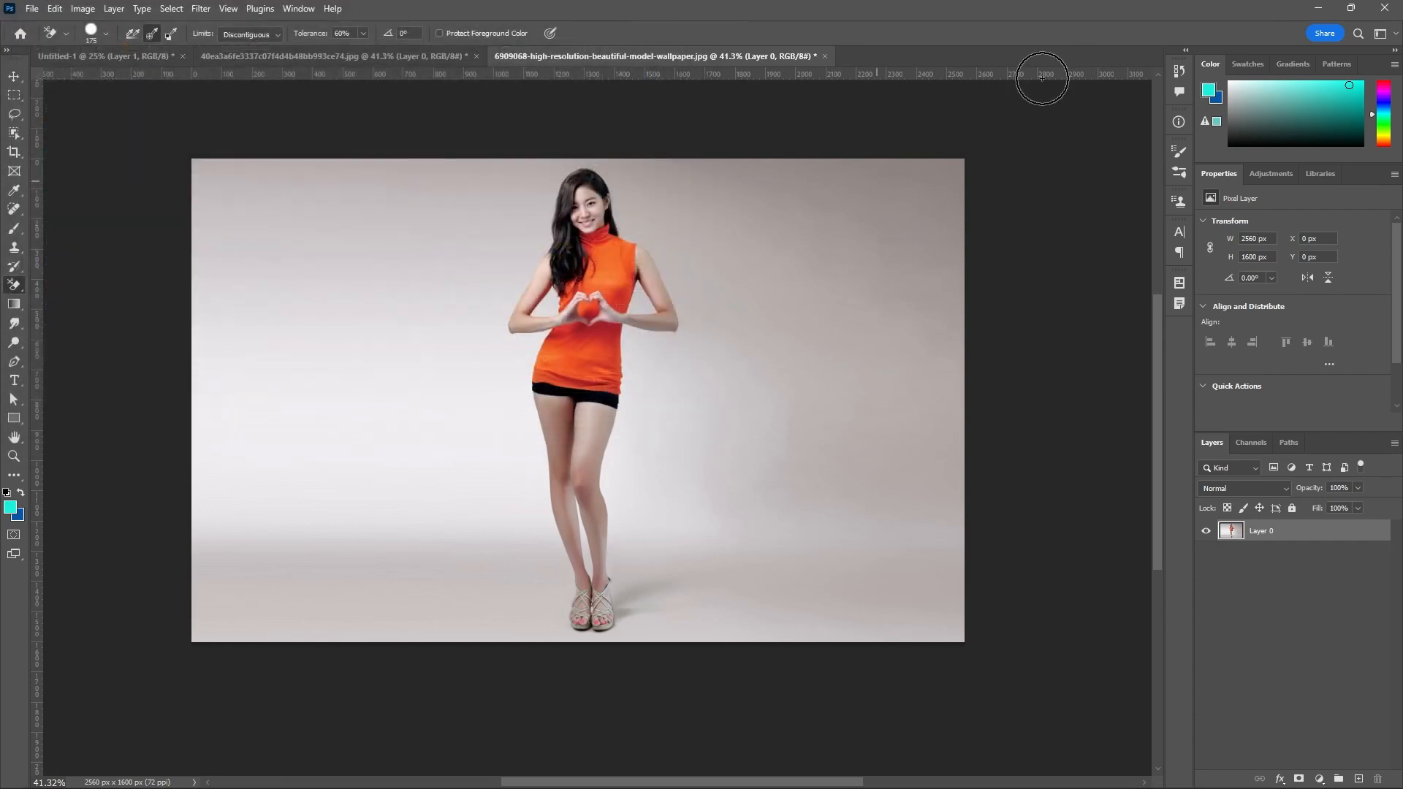
Switch to File Explorer and copy wavy-hair.jpg and select-hair-start.jpg from the Reference Images For Arena folder on drive D.
left_click(1318, 8)
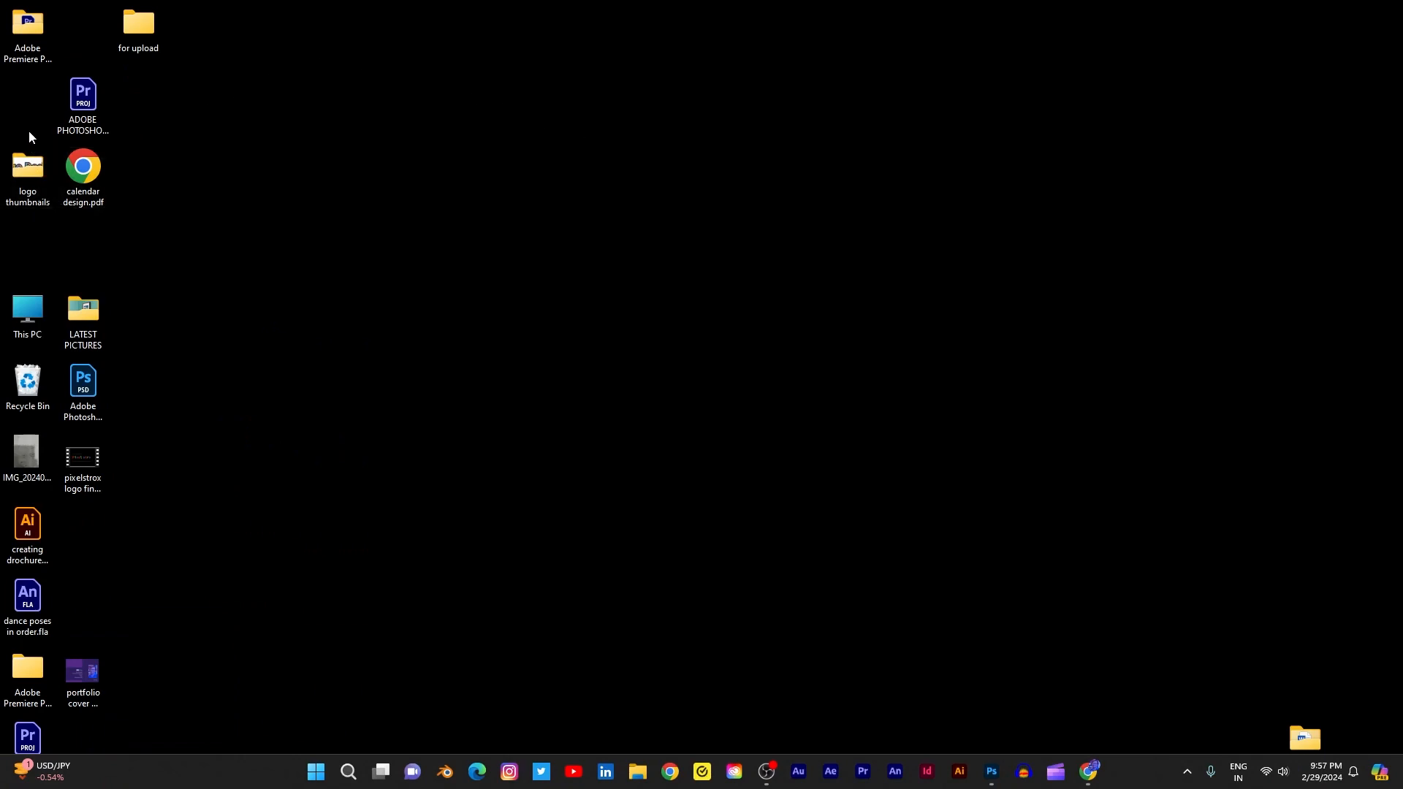
double_click(29, 316)
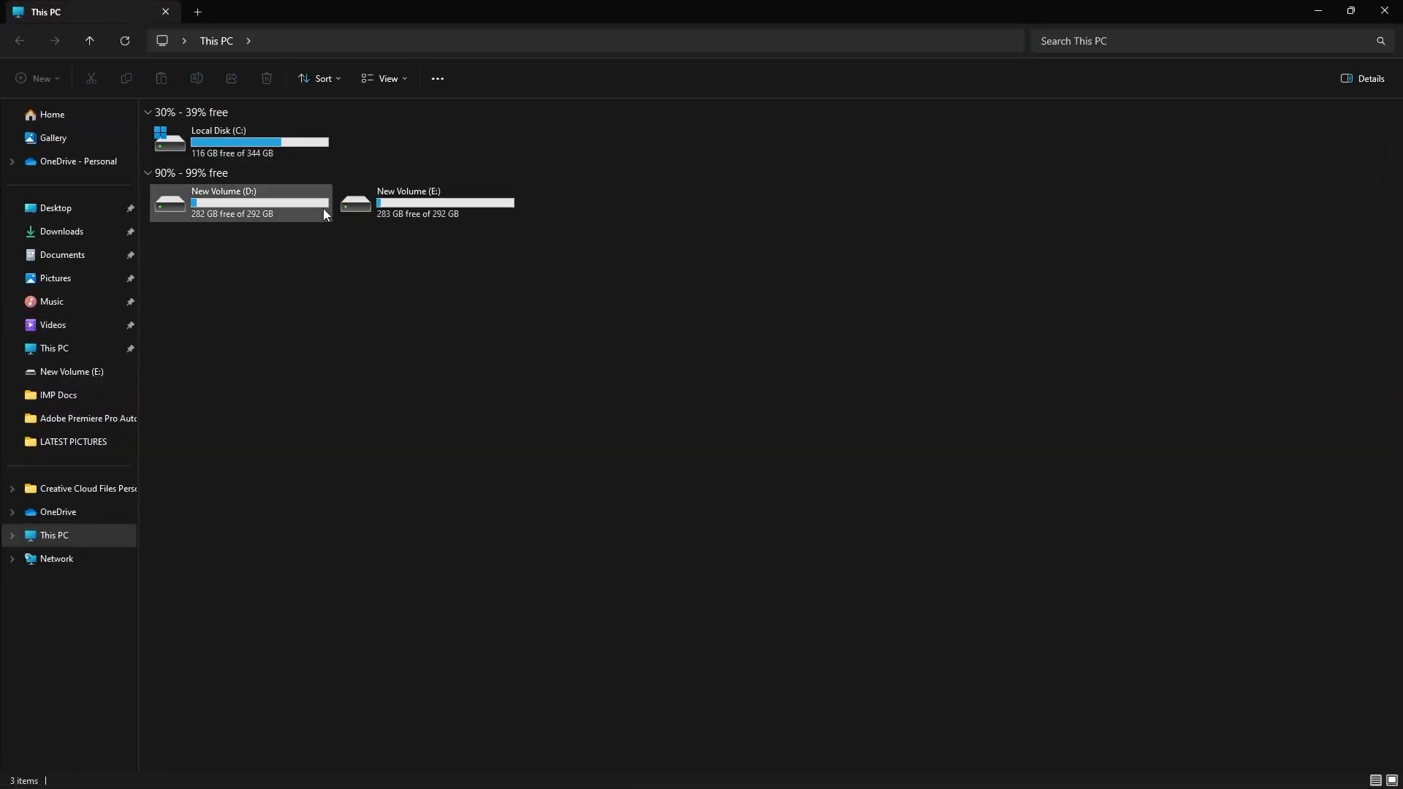
double_click(291, 200)
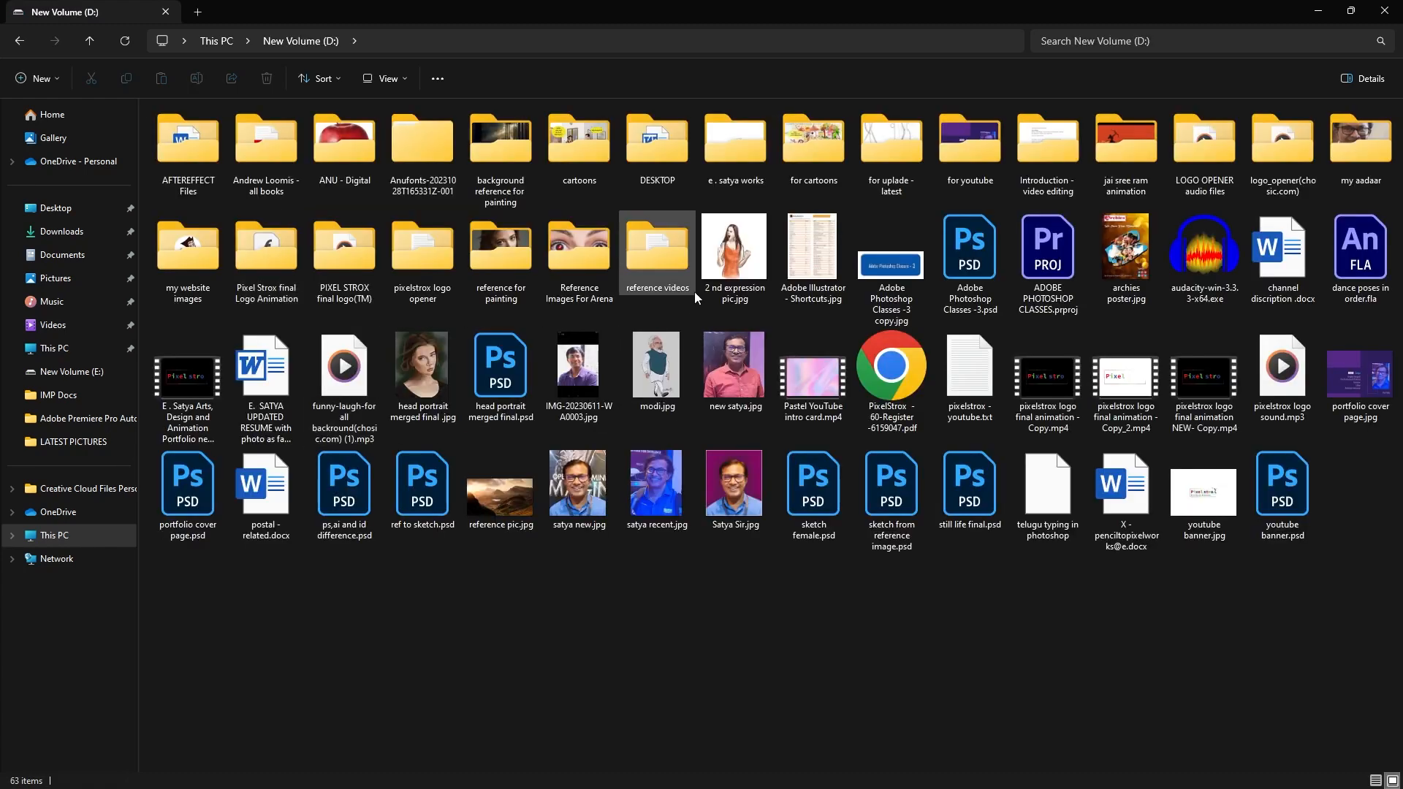
double_click(592, 295)
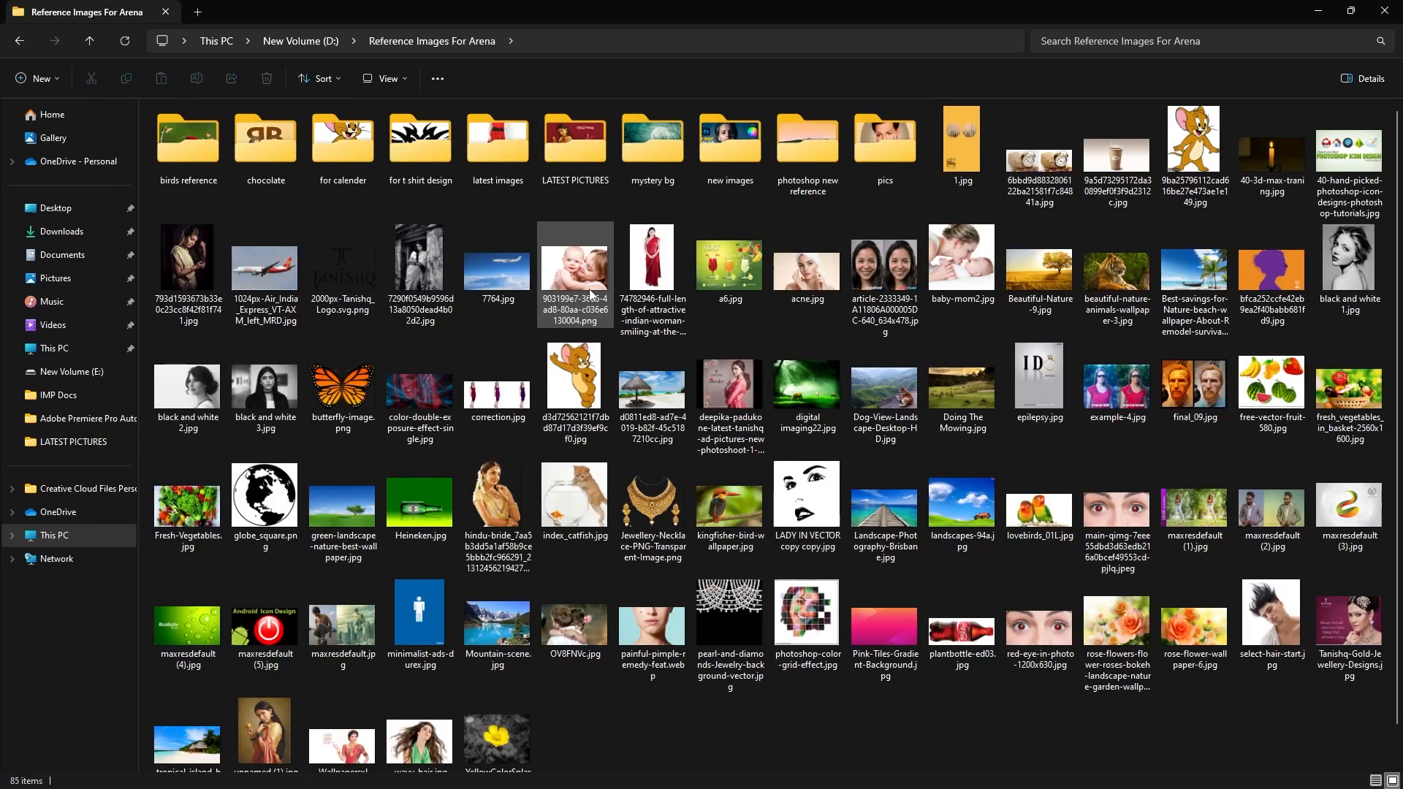
left_click(420, 742)
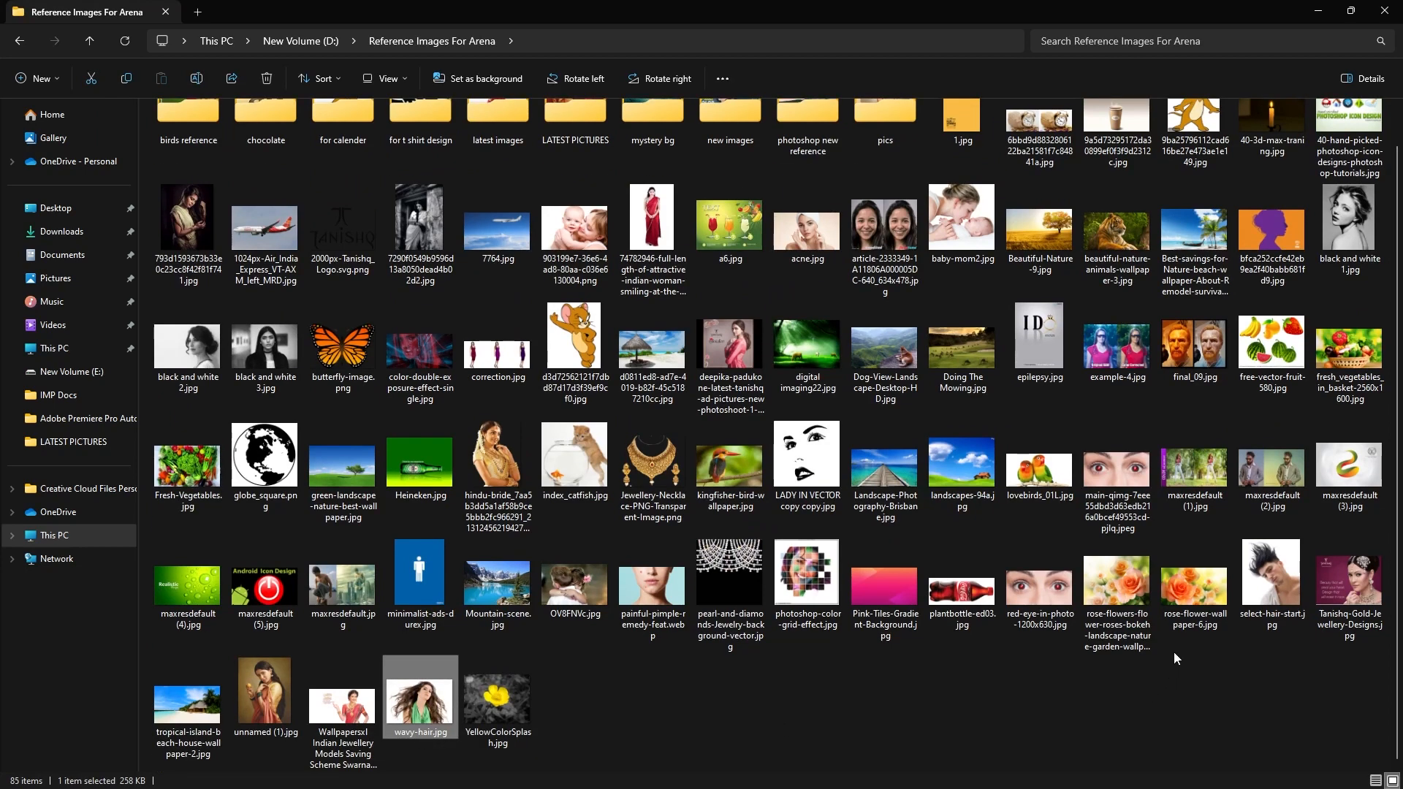
left_click(1272, 577, "ctrl")
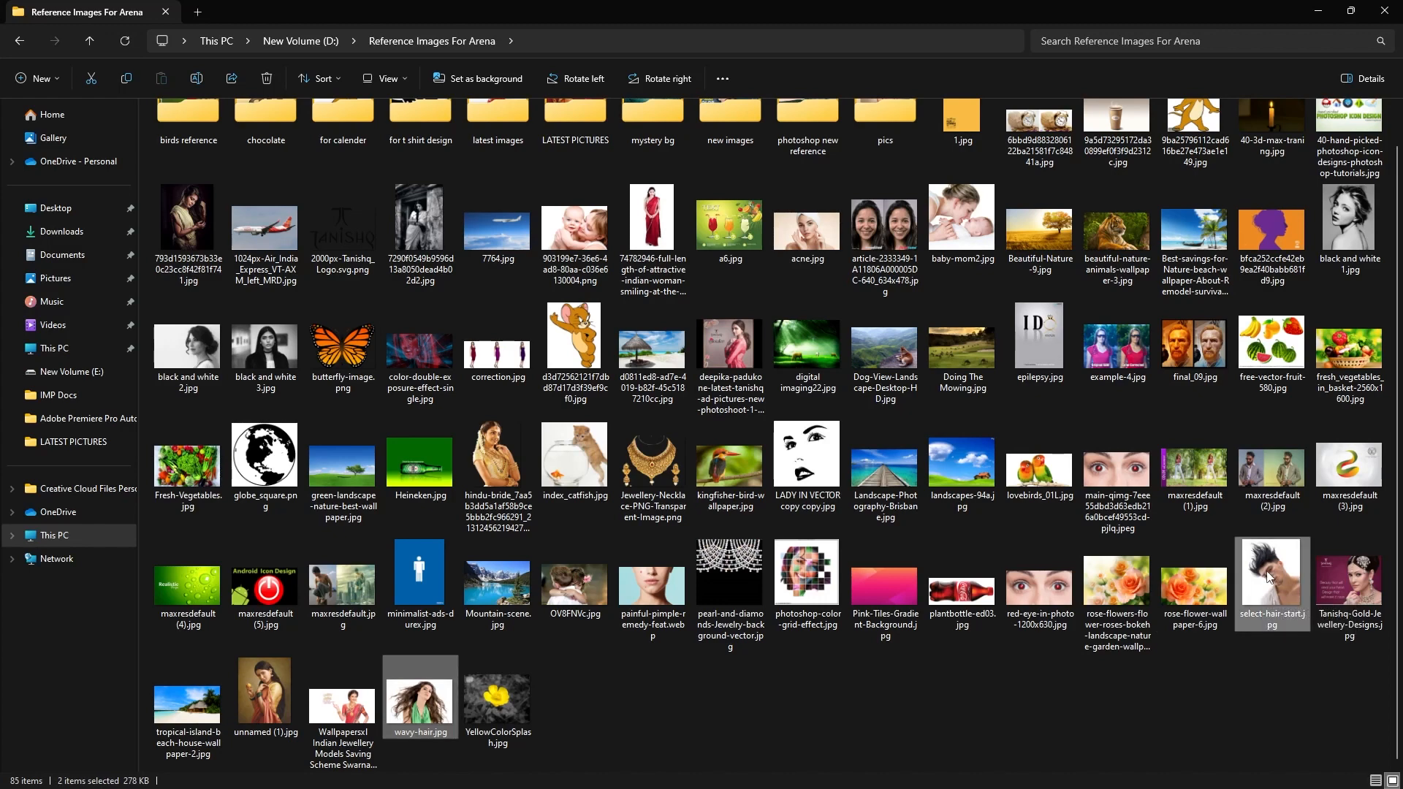
left_click(1384, 11)
Paste the two copied photos into the LATEST PICTURES folder on the desktop.
double_click(82, 325)
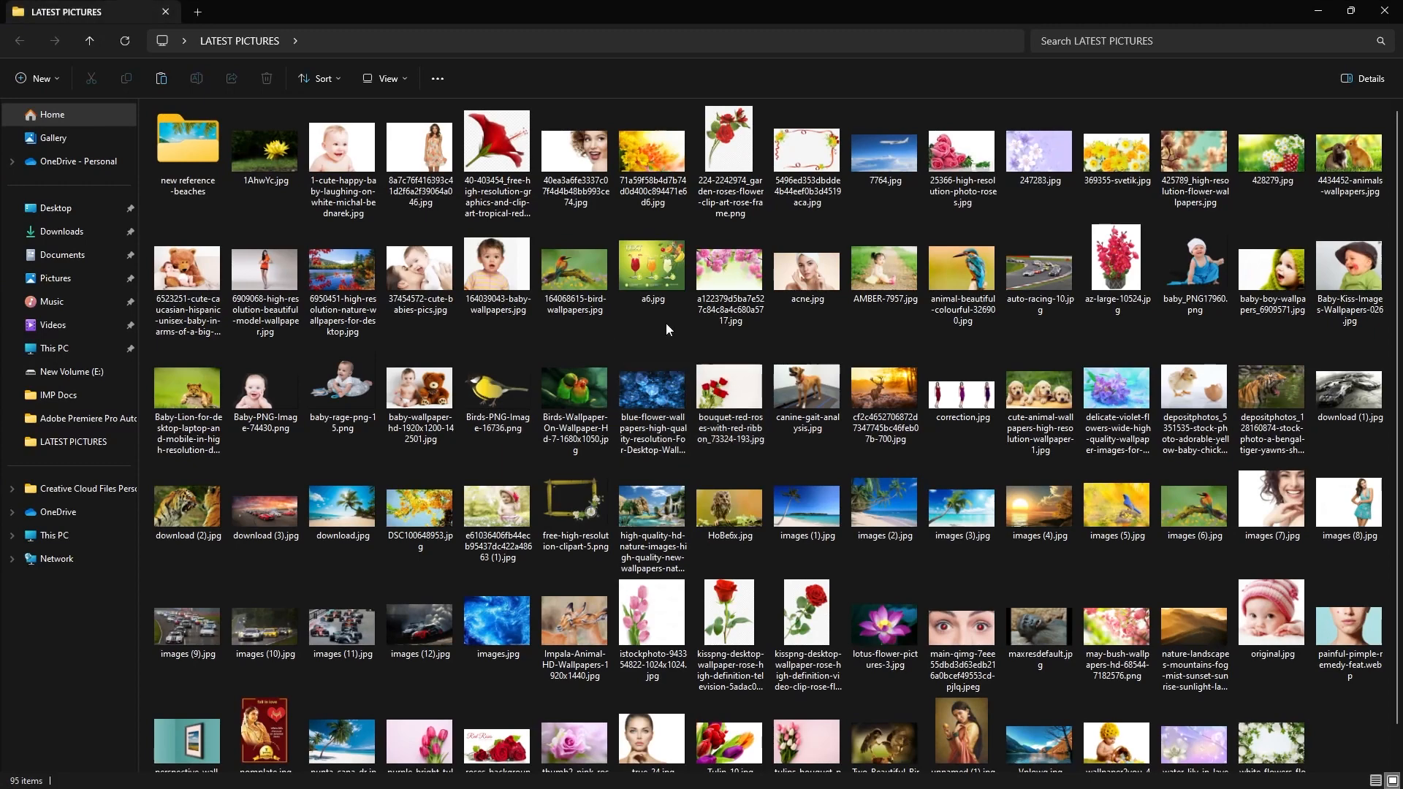
key("ctrl+v")
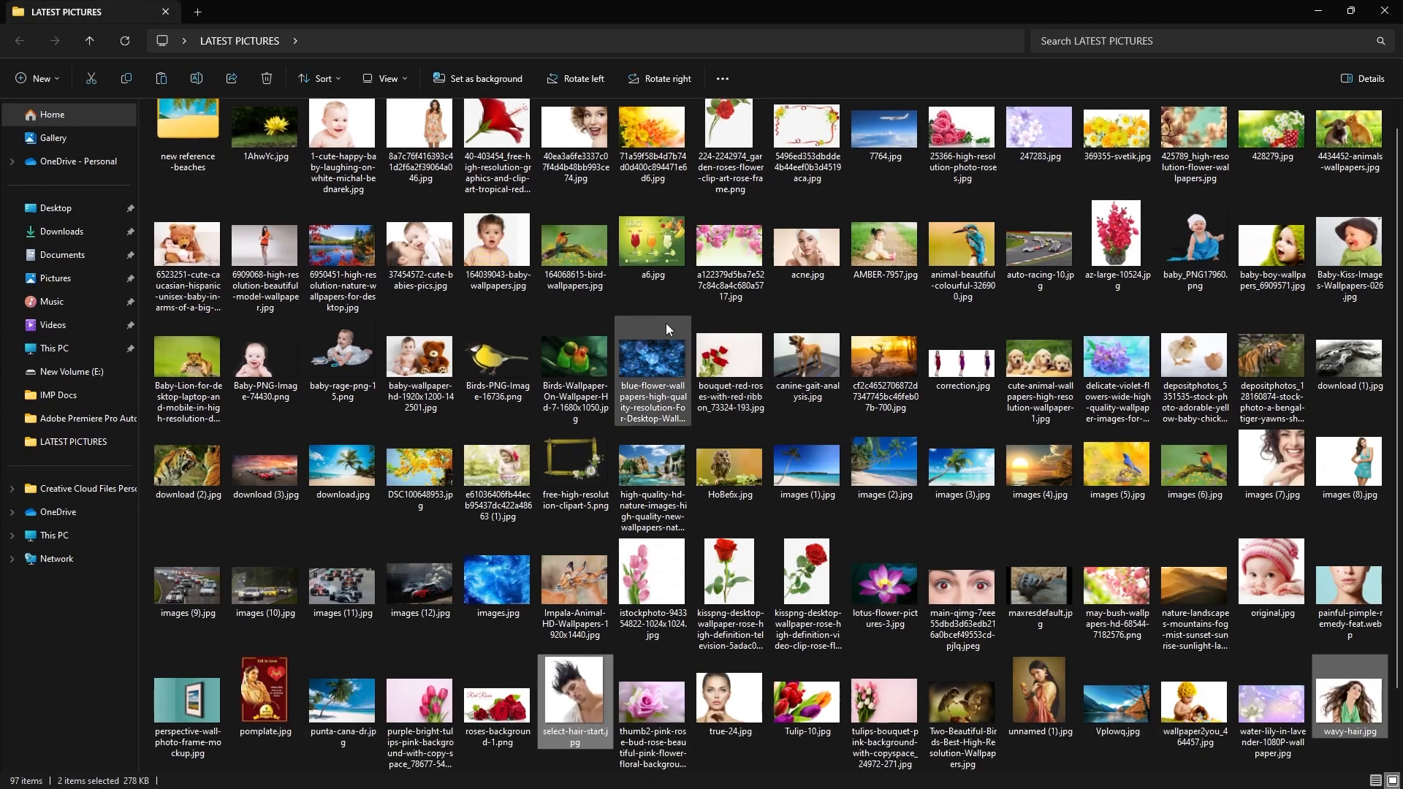
left_click(1314, 11)
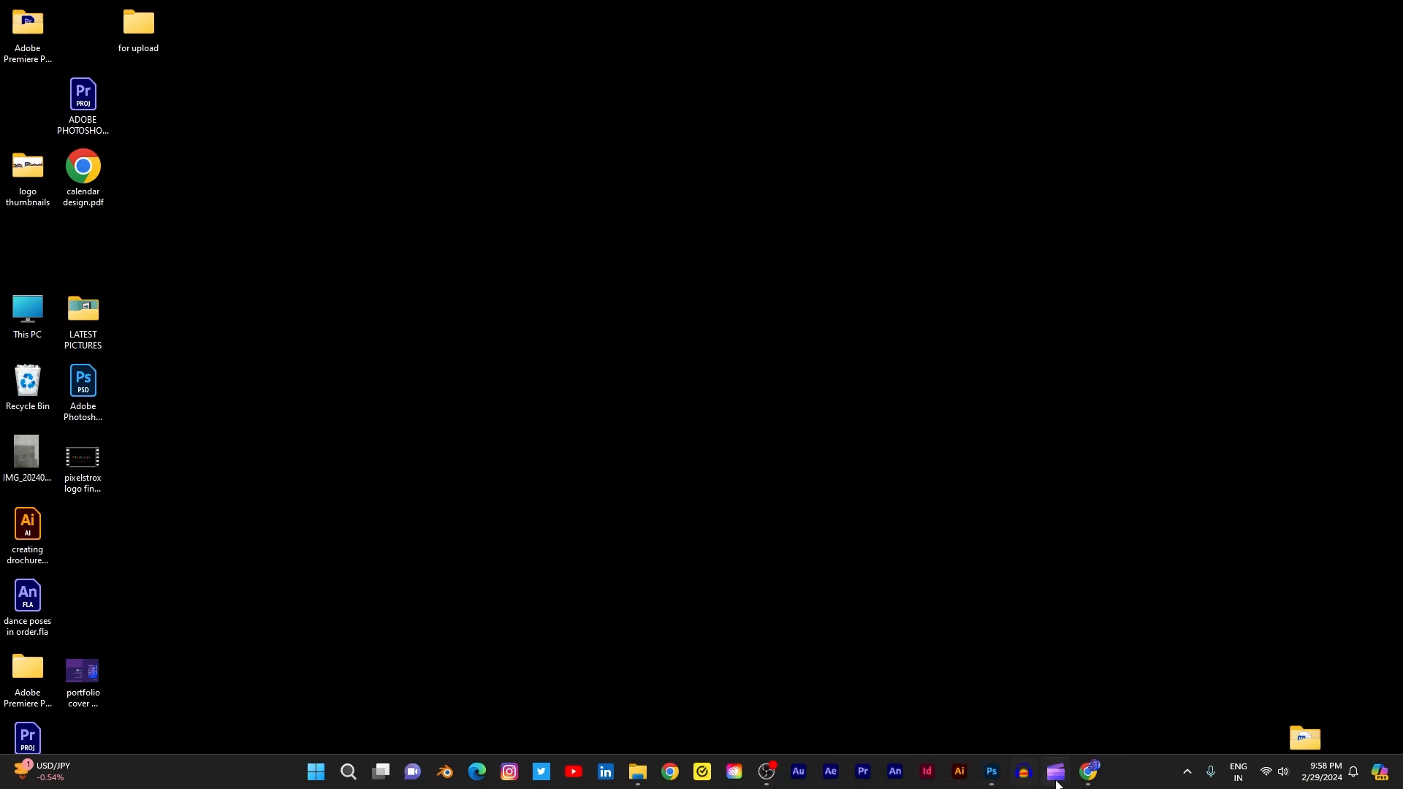
Return to Photoshop, open wavy-hair.jpg from the LATEST PICTURES folder, and unlock its Background layer.
left_click(991, 773)
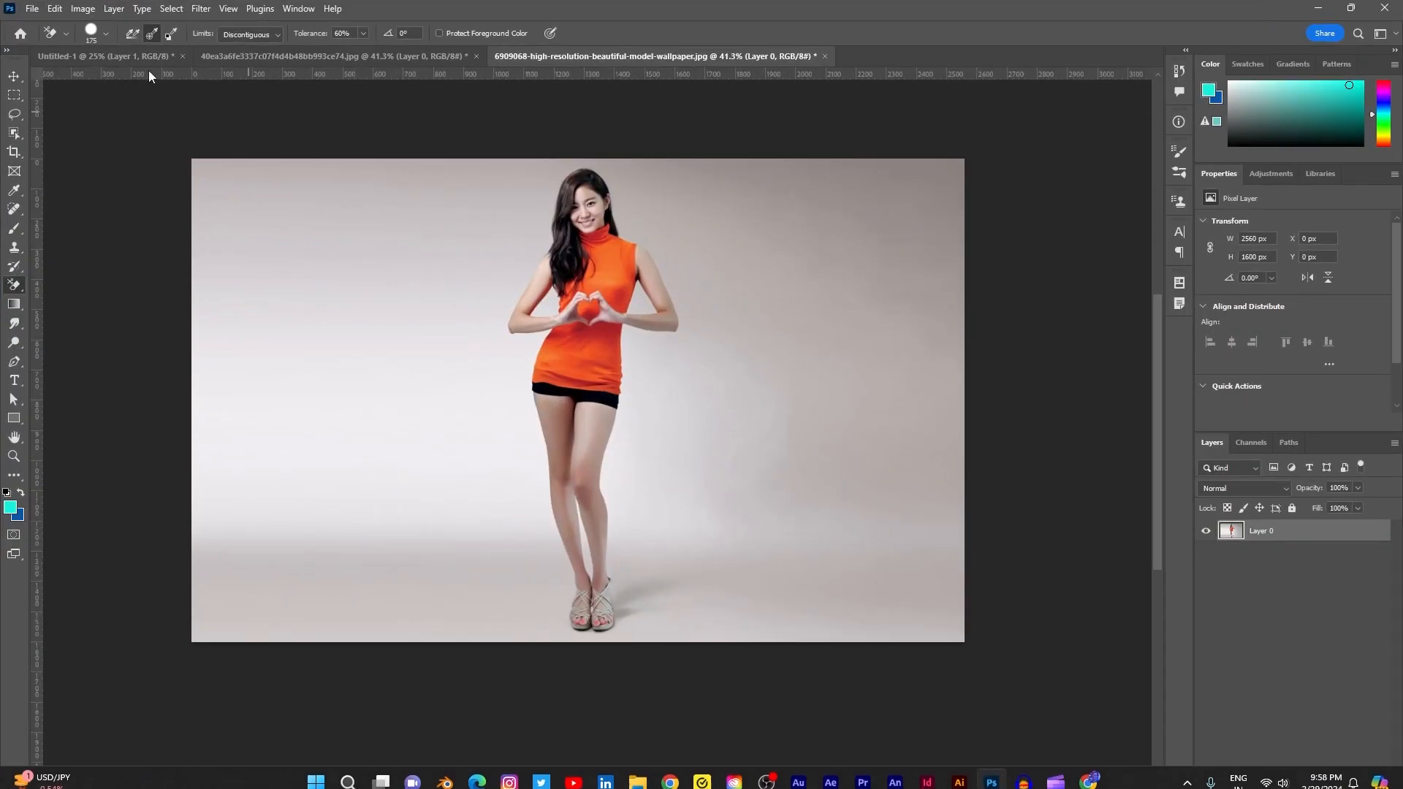
left_click(32, 9)
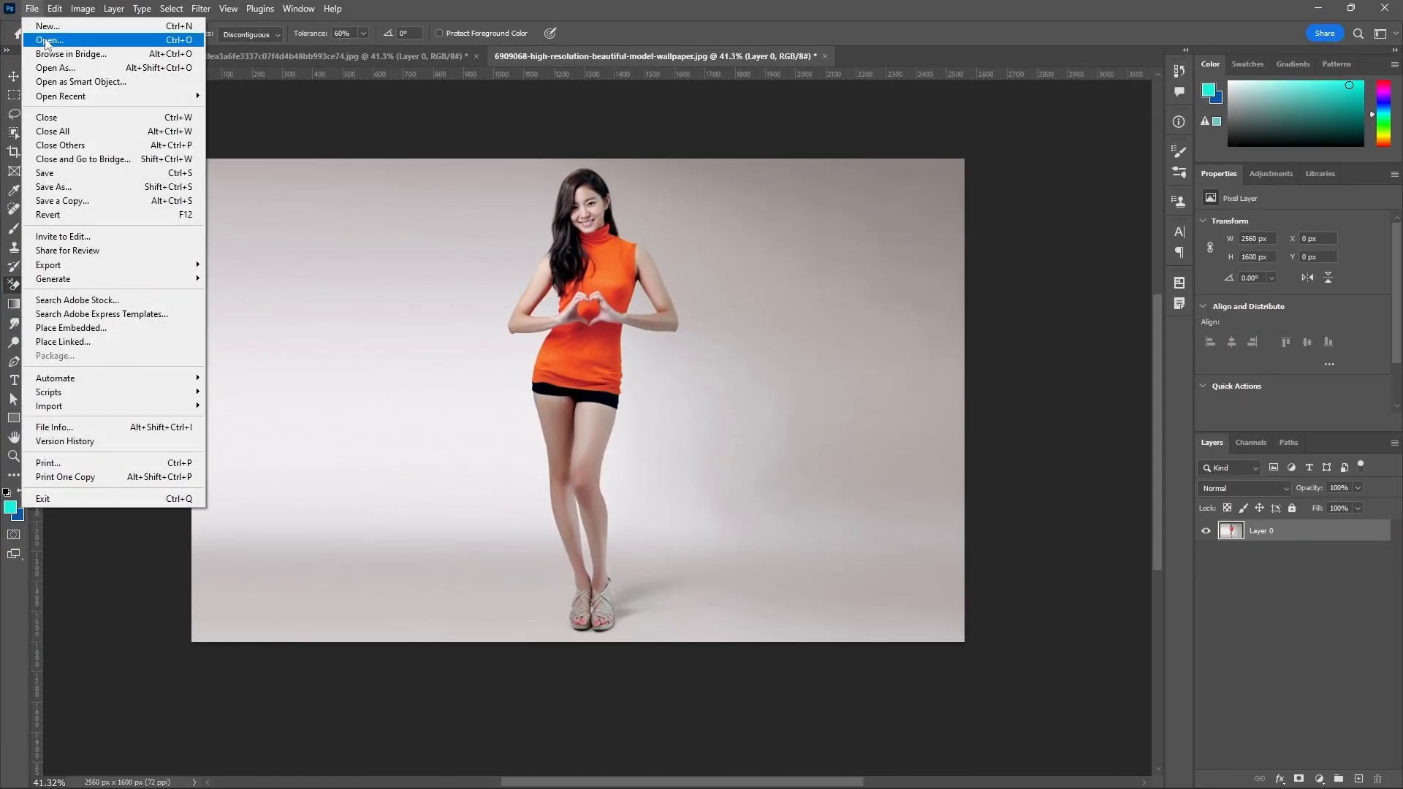
left_click(46, 42)
left_click_drag(690, 113, 684, 311)
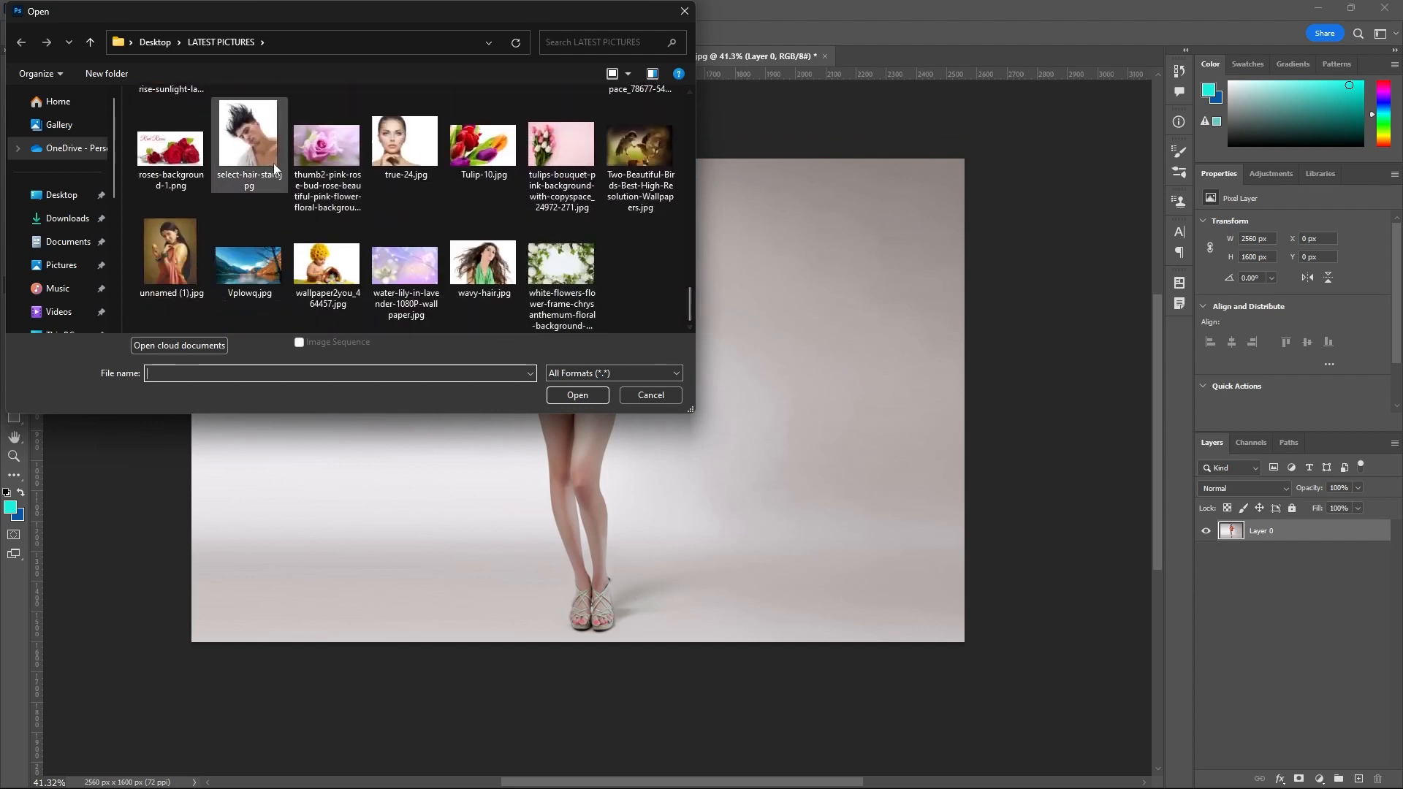
left_click(479, 264)
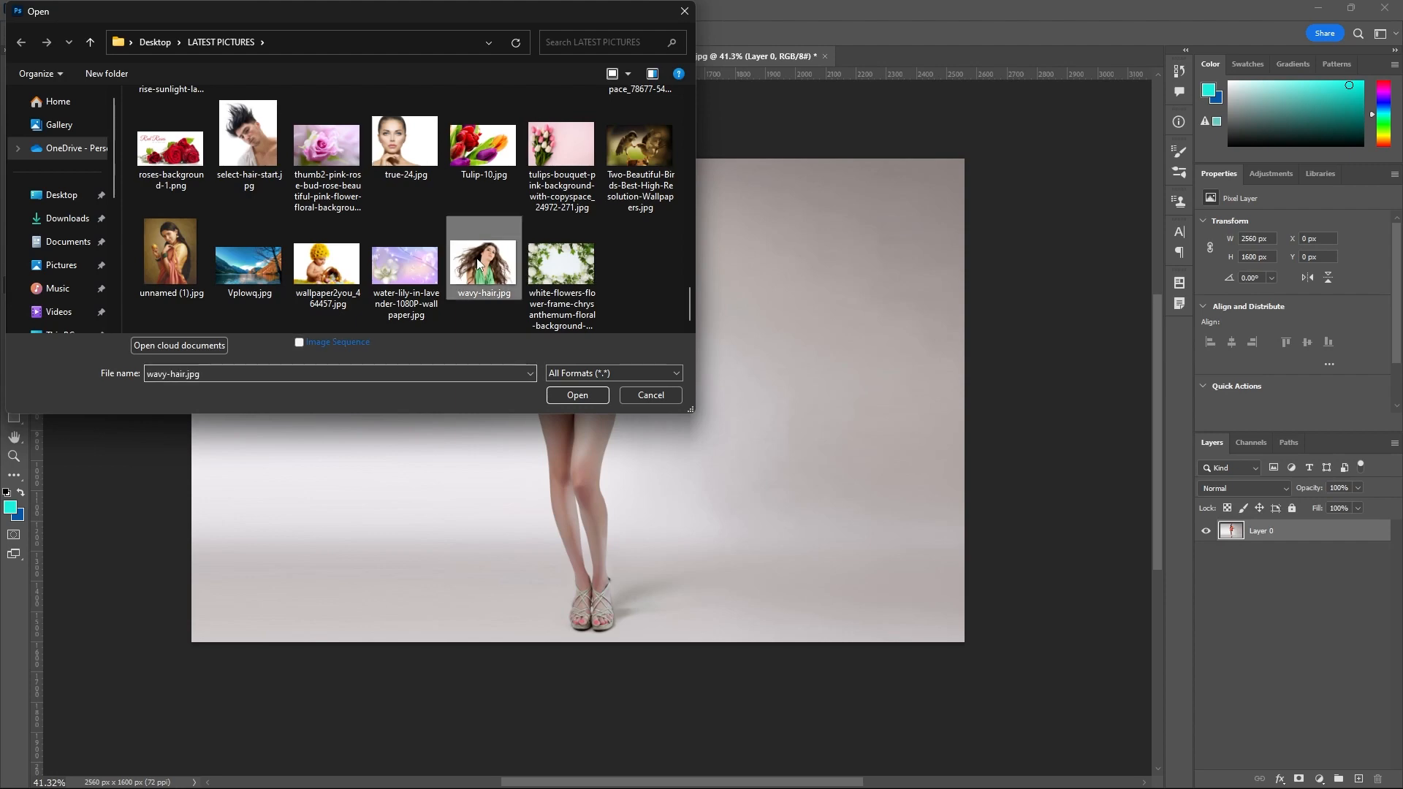
left_click(570, 395)
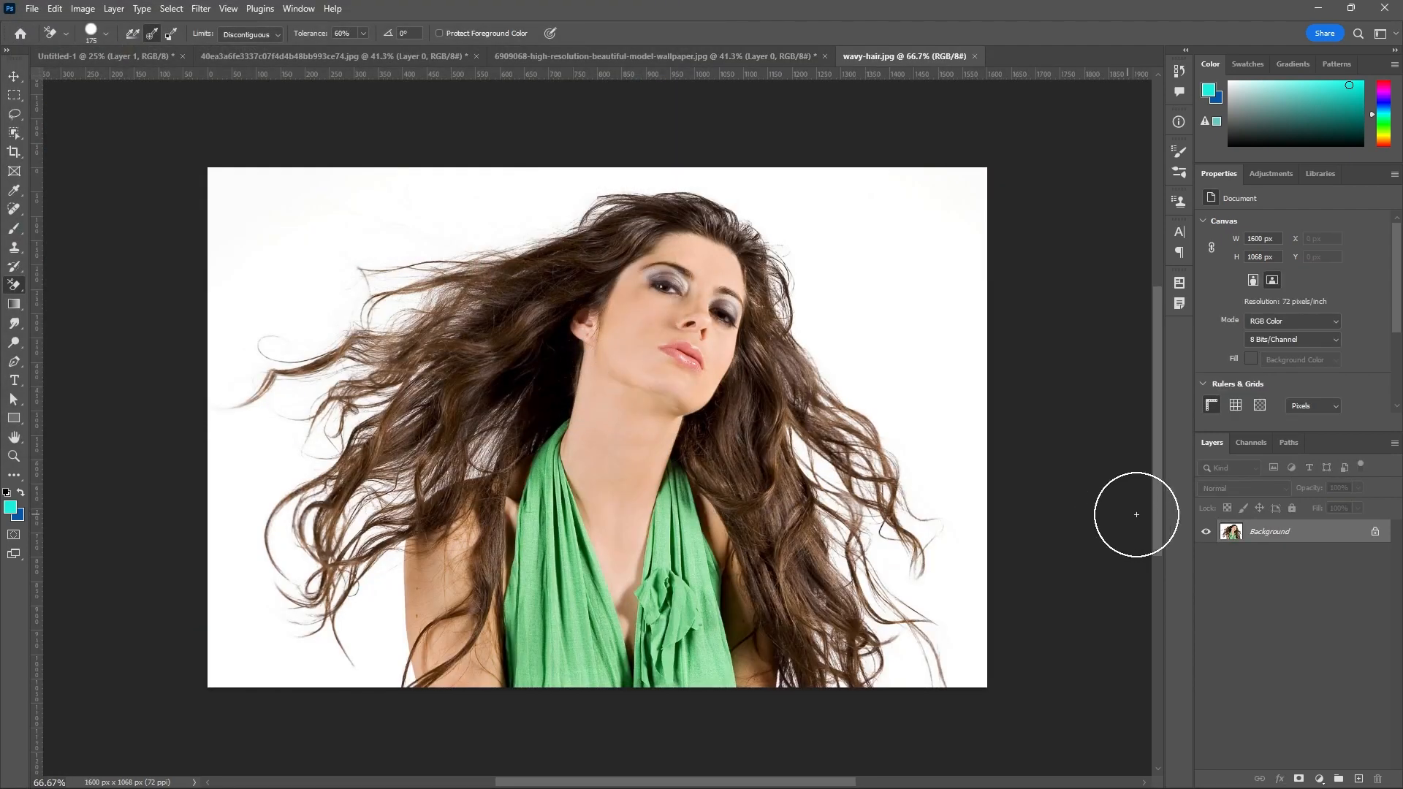
left_click(1375, 534)
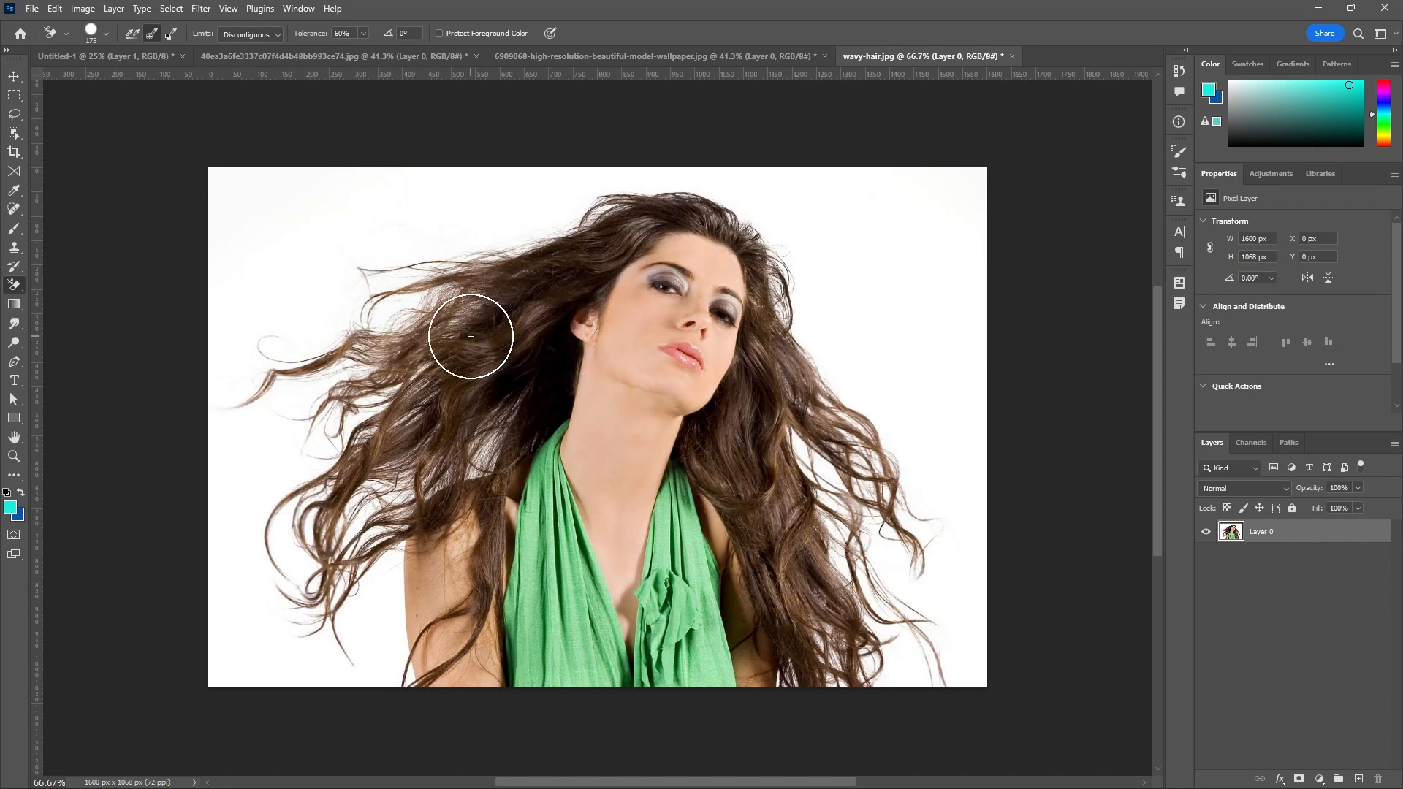
Examine the fine hair strands and the white gaps between them beside the woman's neck and shoulder.
scroll(471, 336, "up", 5)
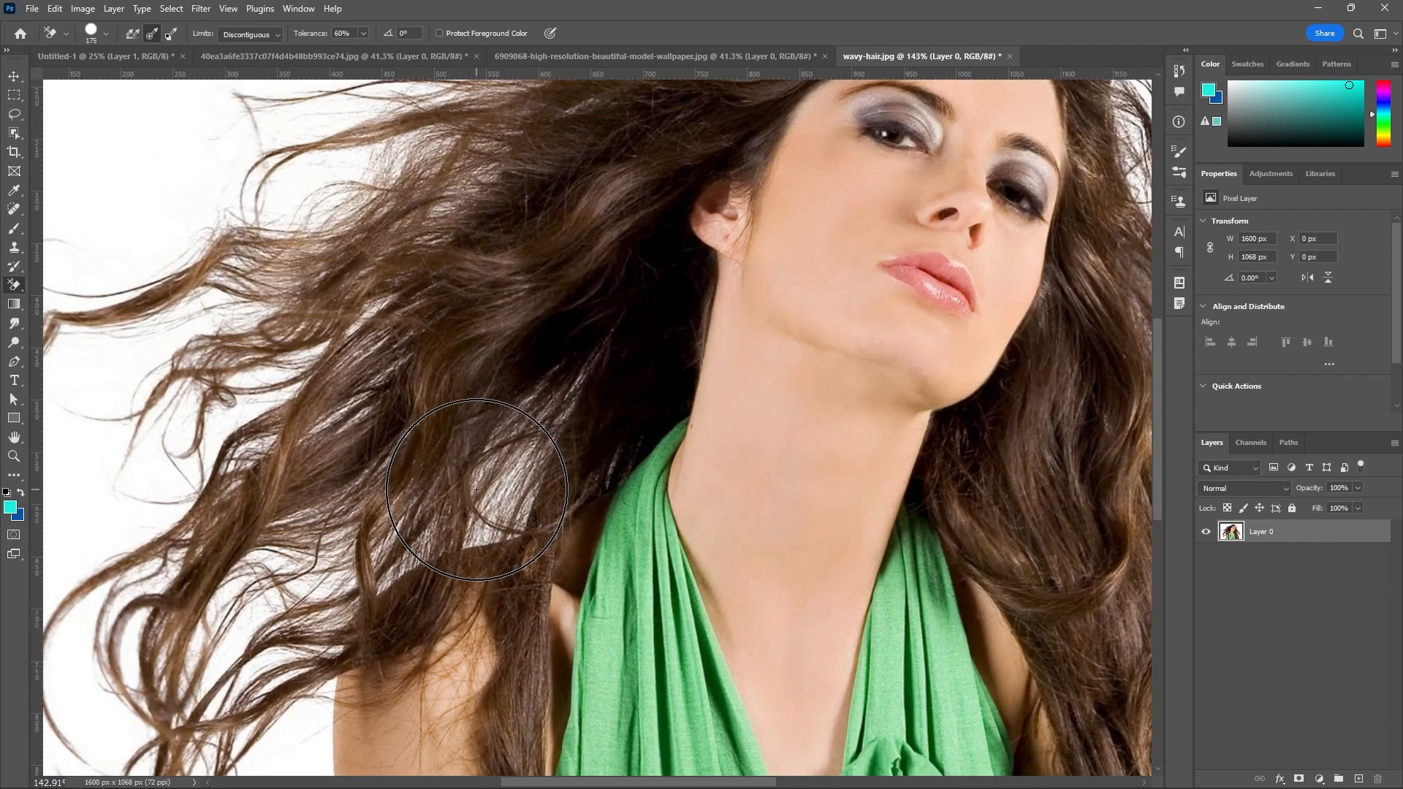
scroll(477, 489, "up", 5)
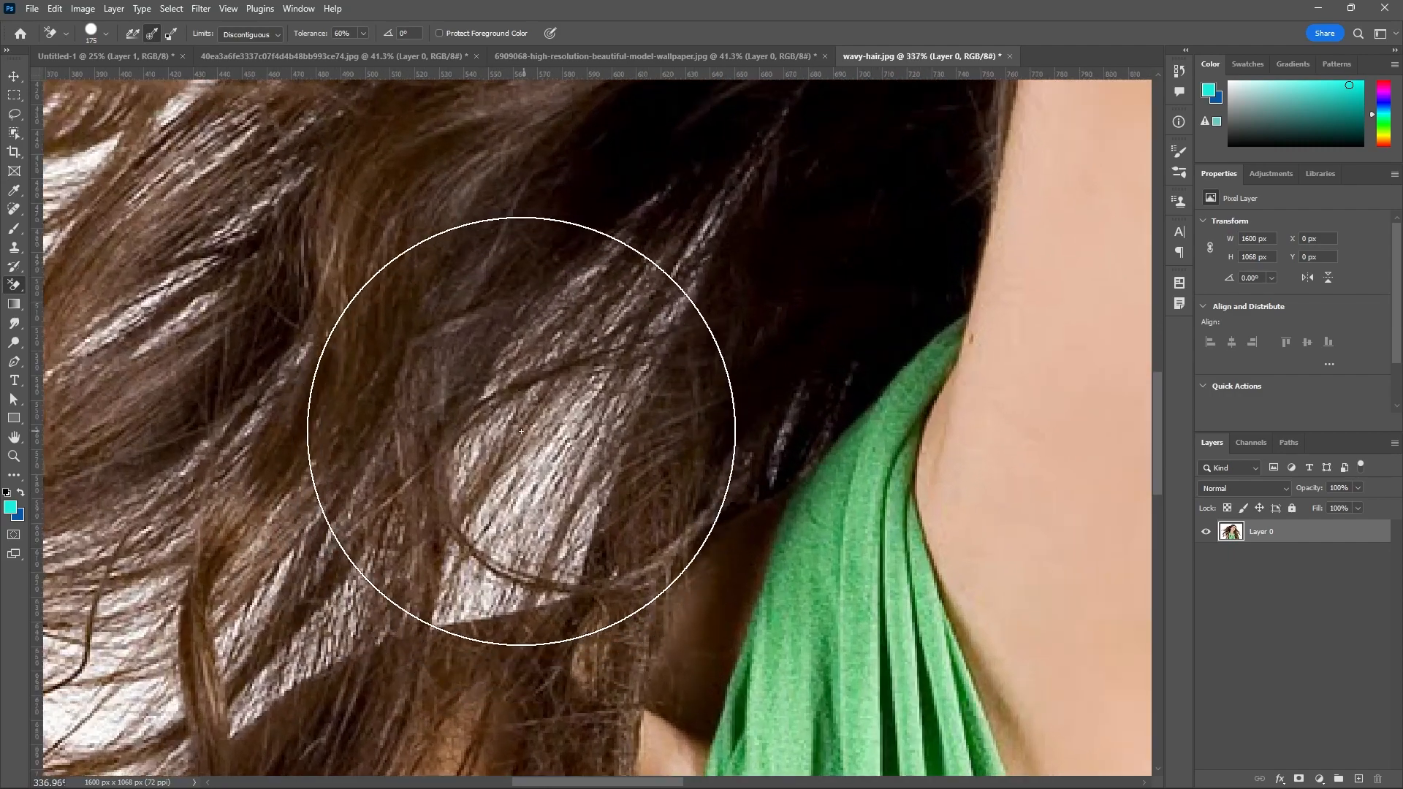
scroll(521, 432, "down", 5)
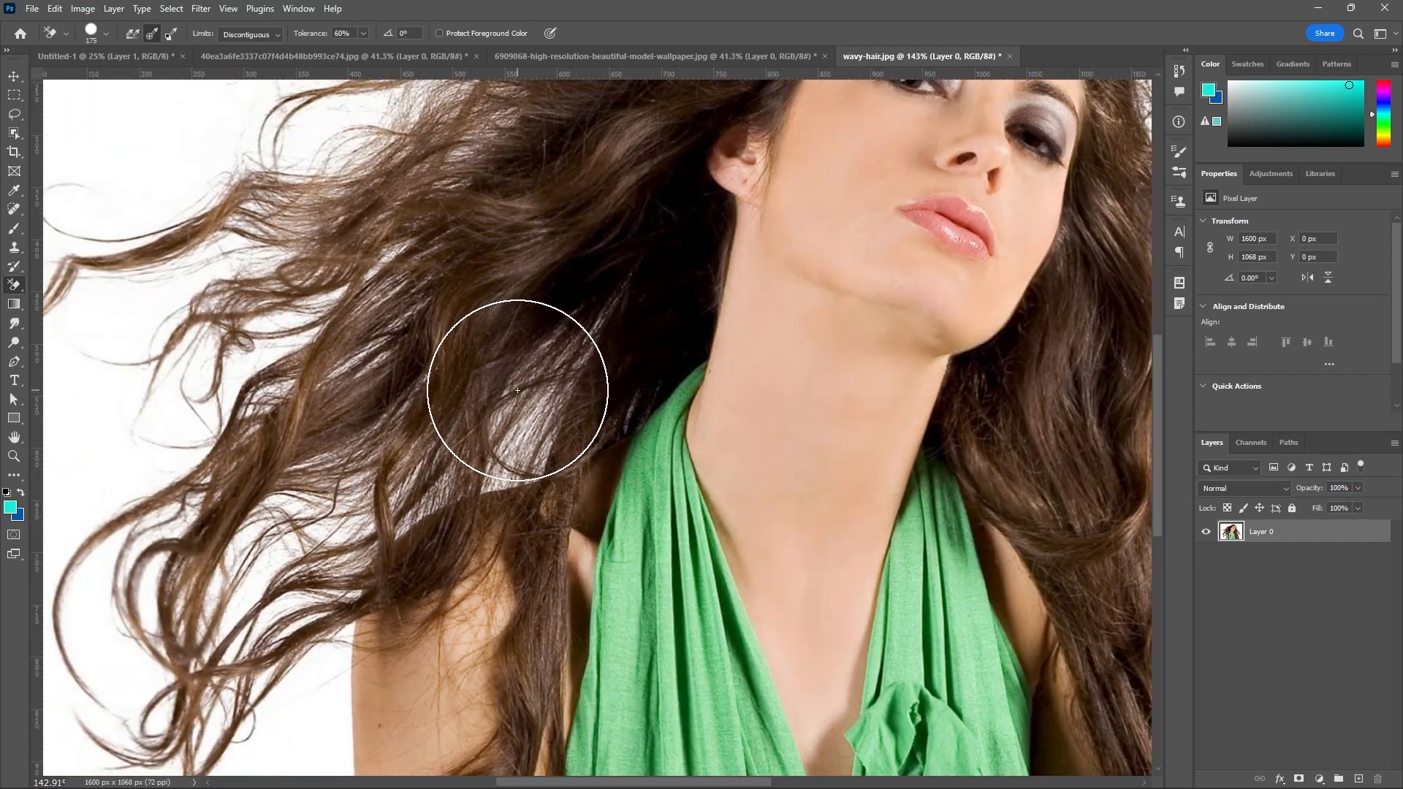
scroll(518, 390, "down", 2)
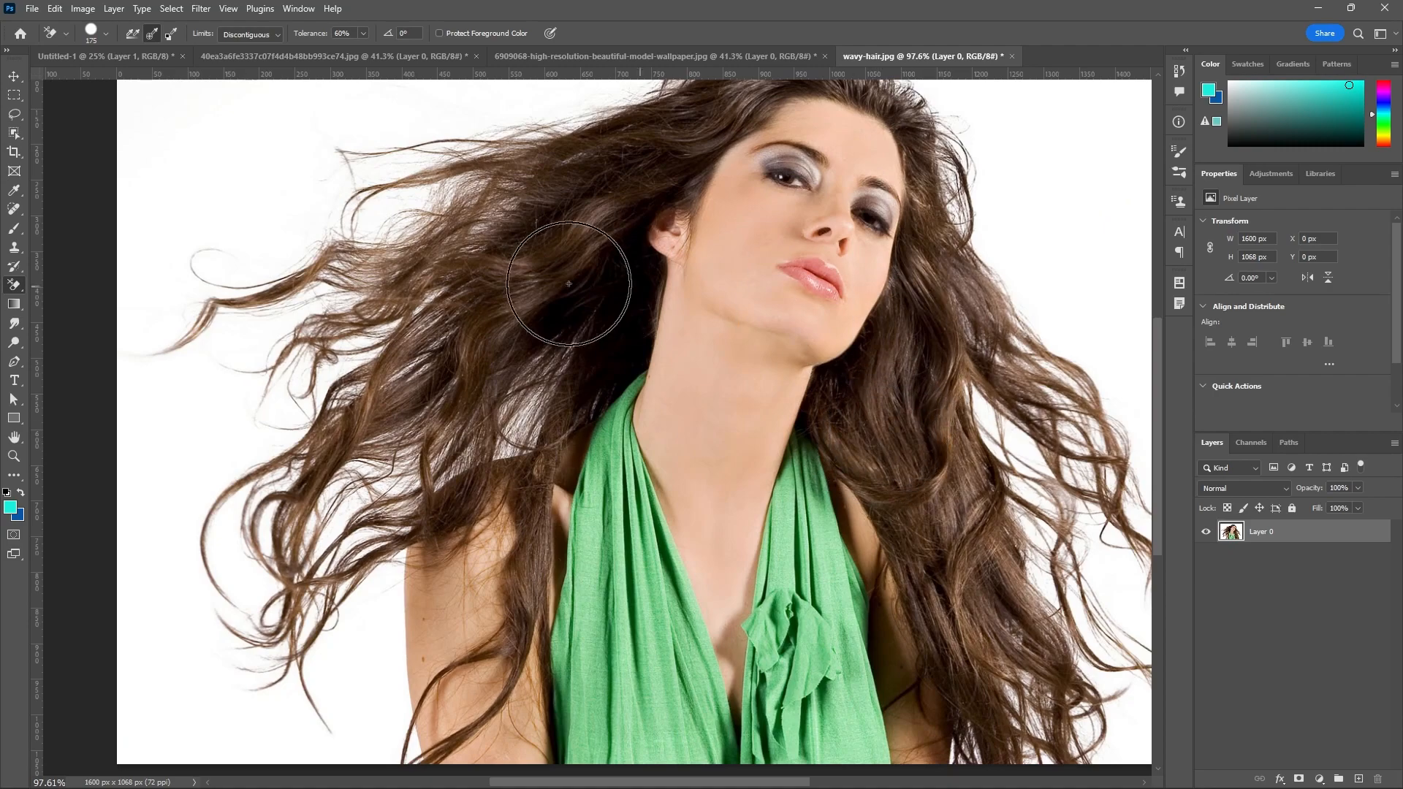
scroll(512, 282, "up", 6)
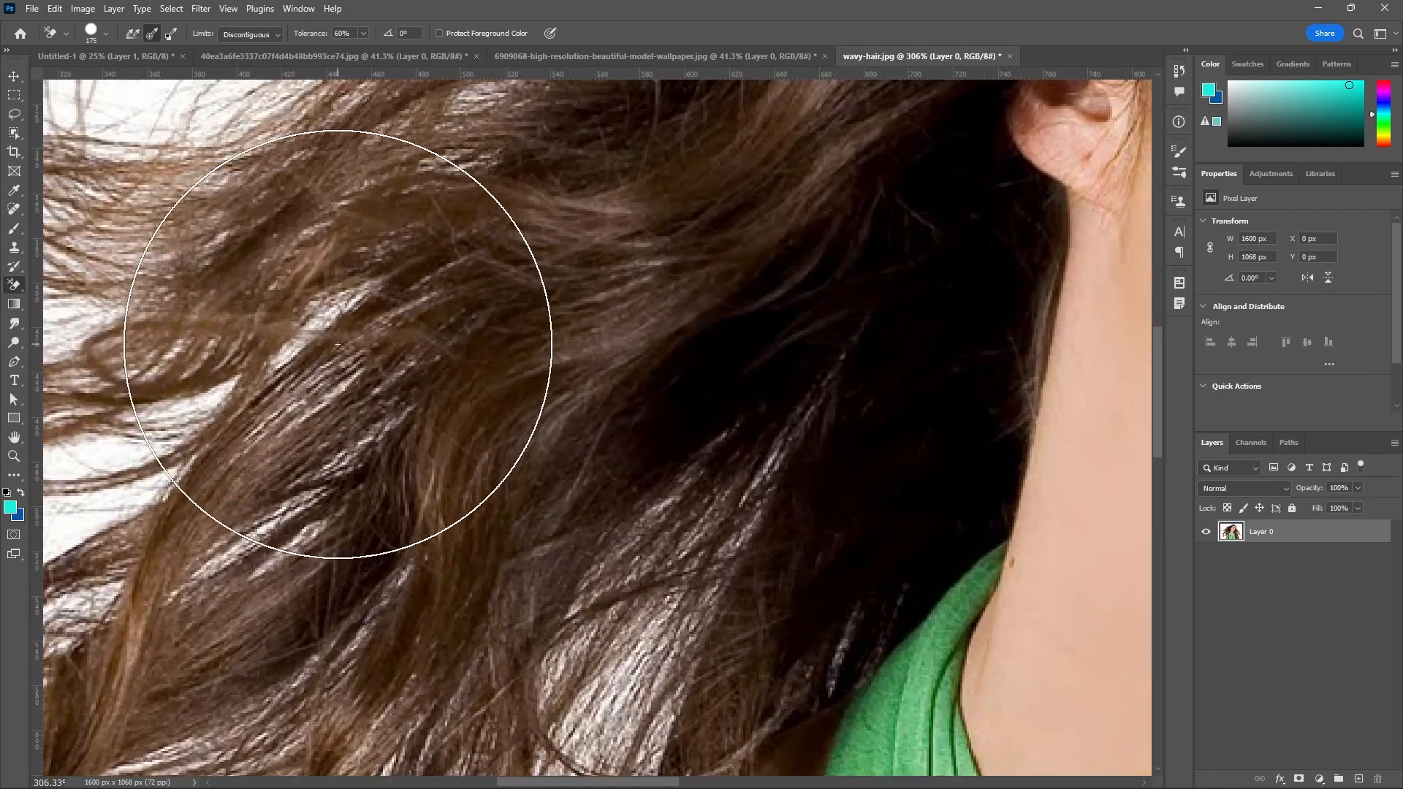
Choose the Background Eraser Tool for removing the white background around the wavy hair.
scroll(338, 343, "up", 3)
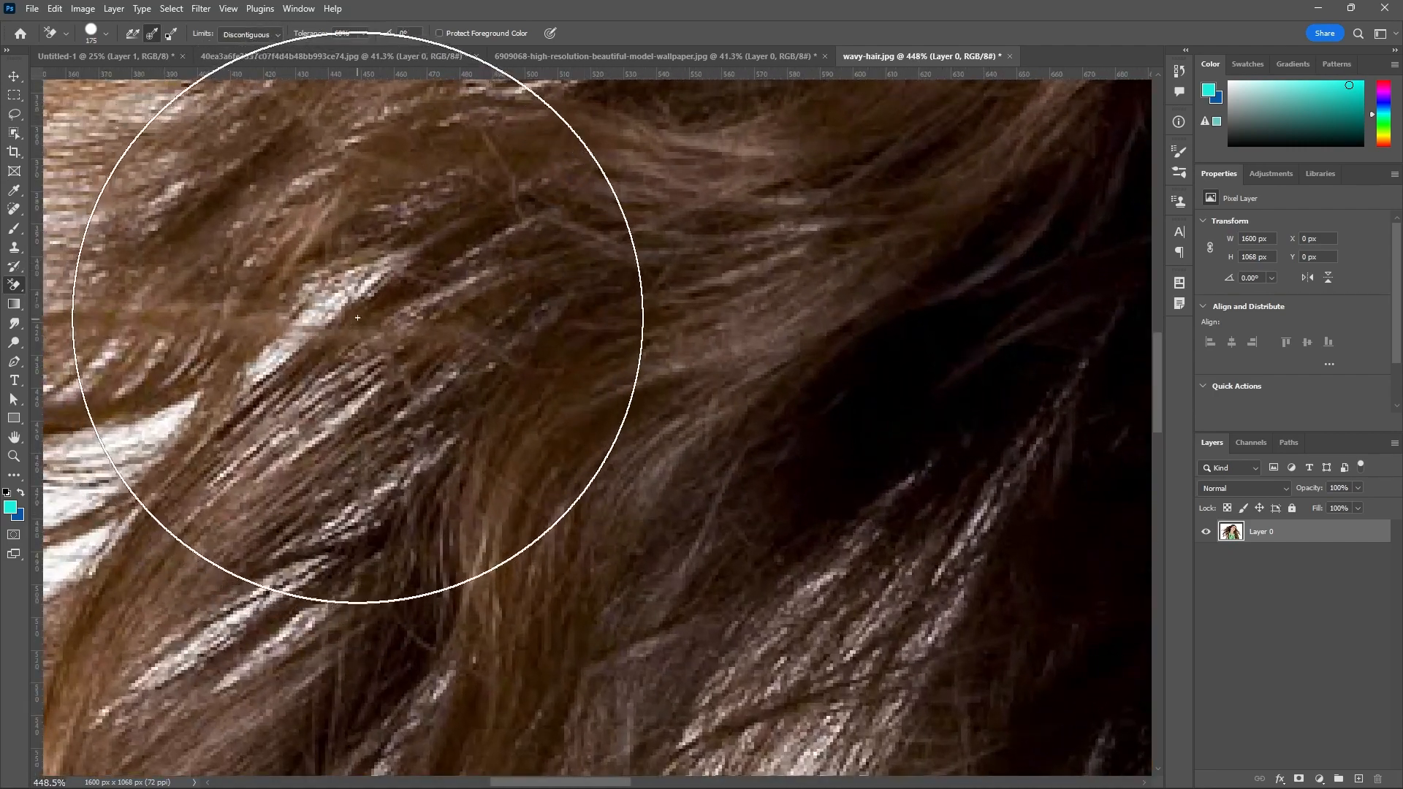
scroll(358, 318, "down", 6)
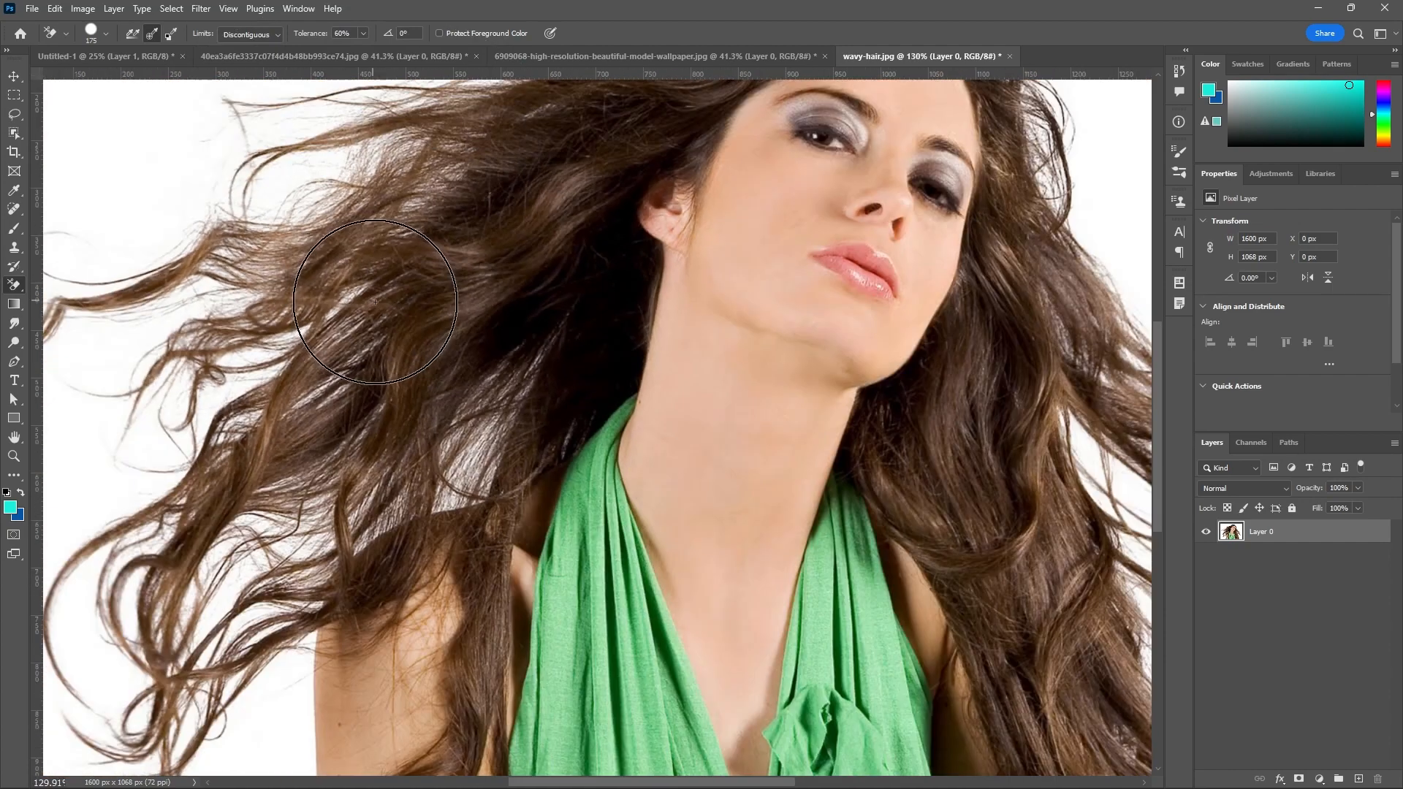
scroll(375, 302, "down", 4)
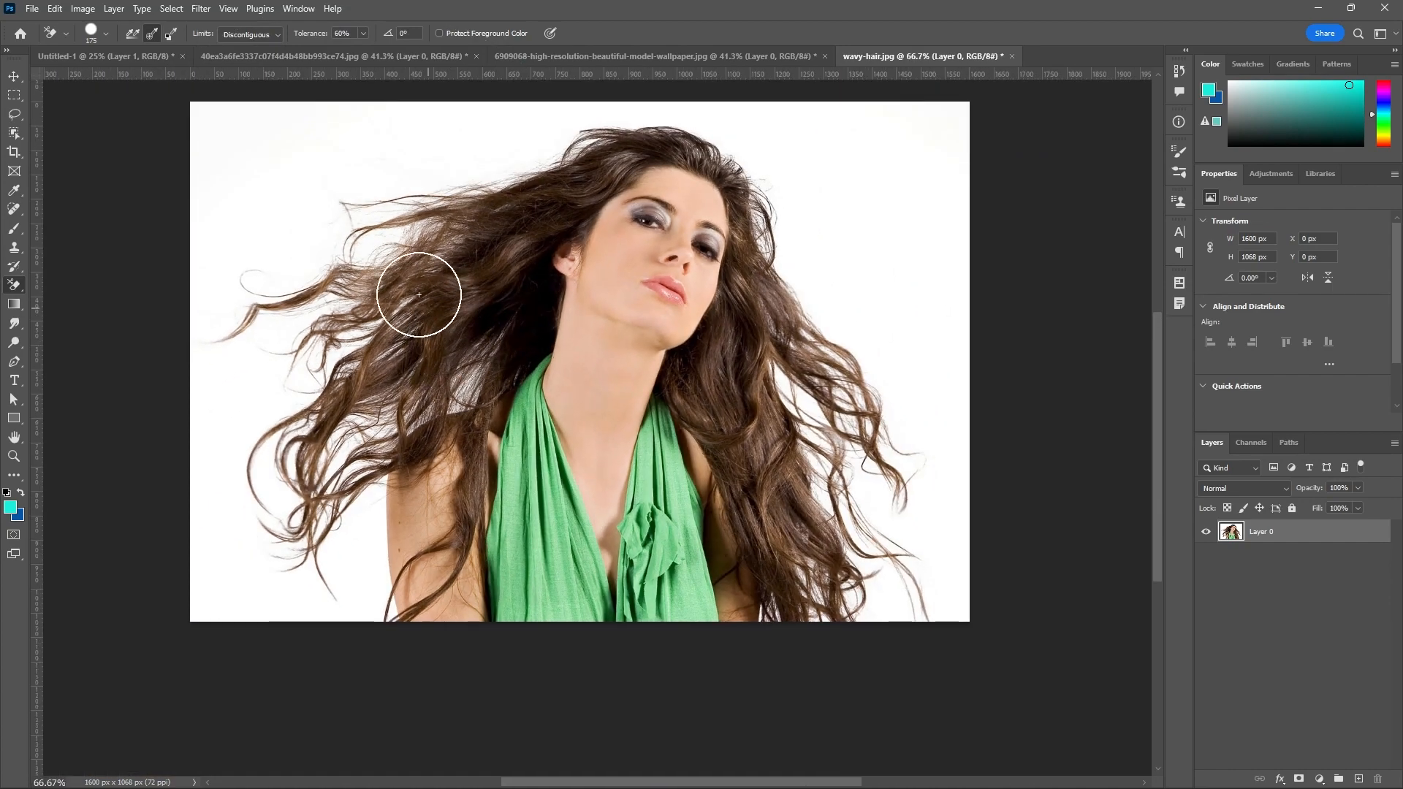
right_click(14, 287)
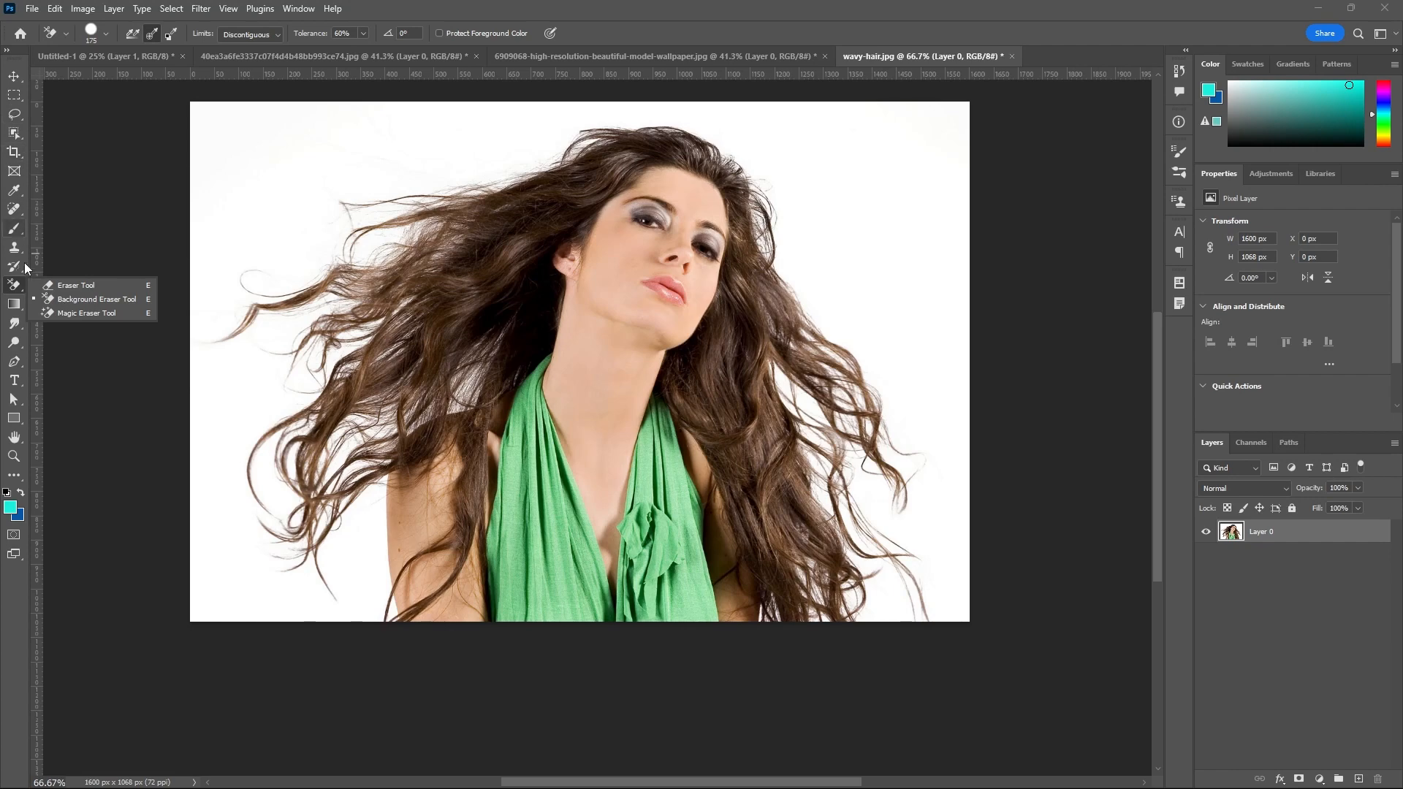
left_click(60, 304)
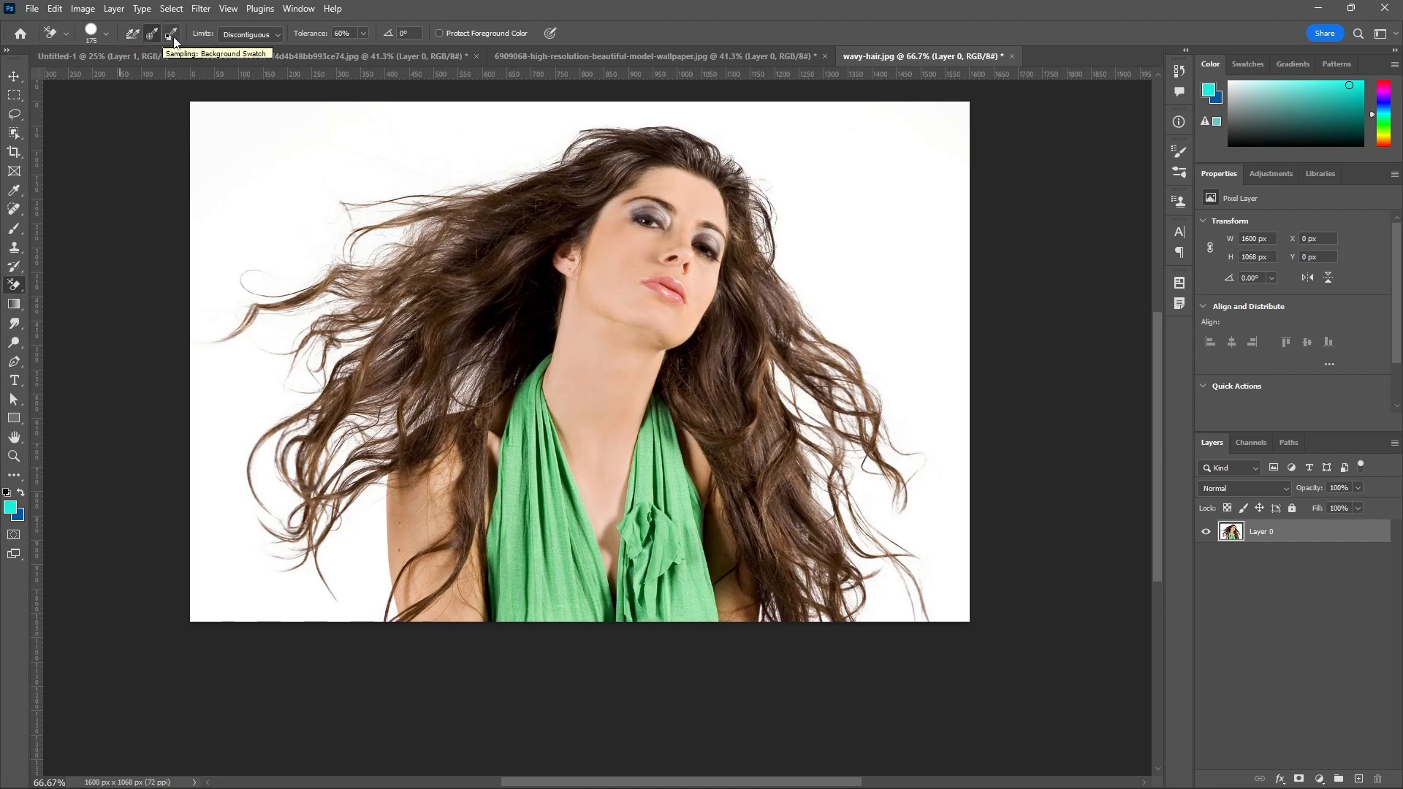
Check the Limits choices, keep Discontiguous, and set the eraser's sampling to Continuous.
left_click(278, 34)
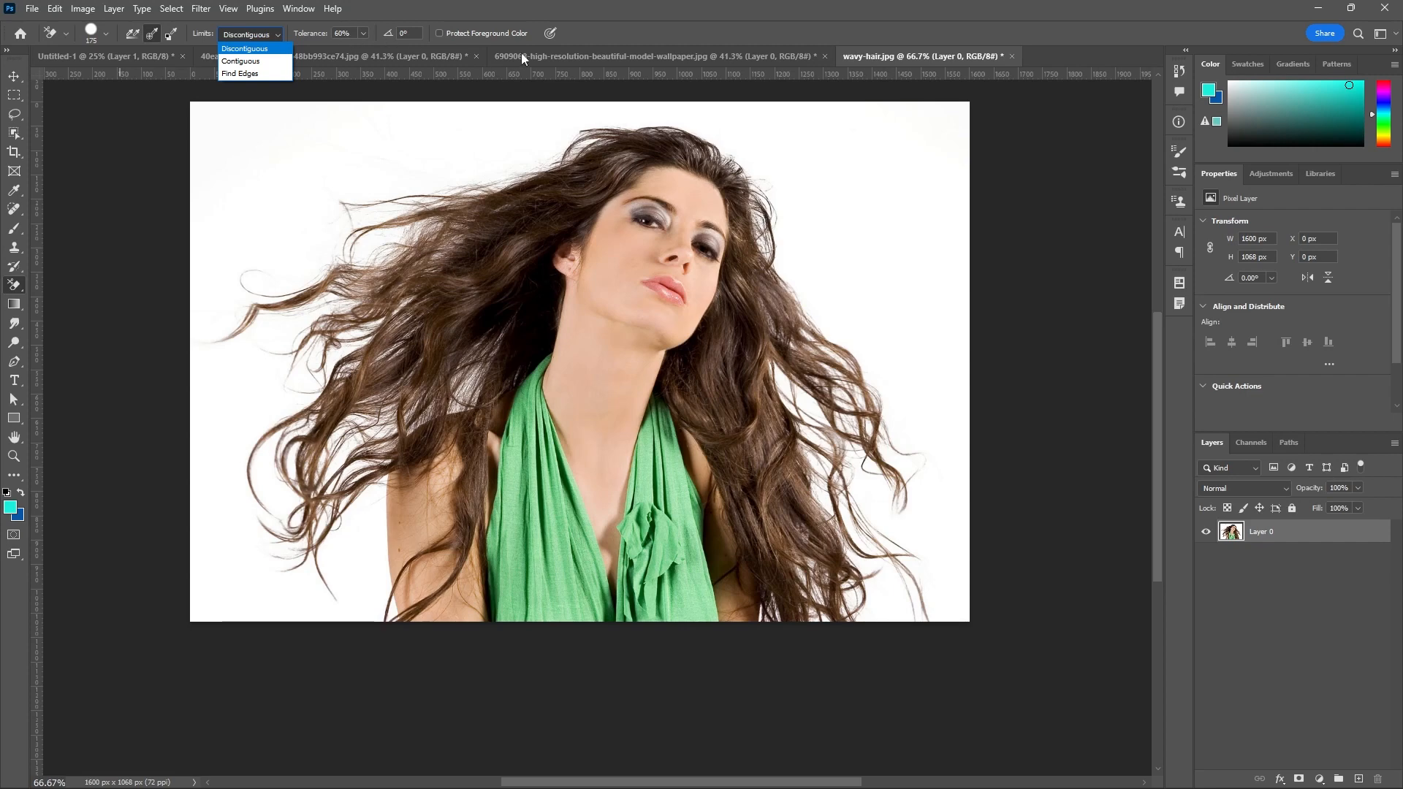
left_click(327, 43)
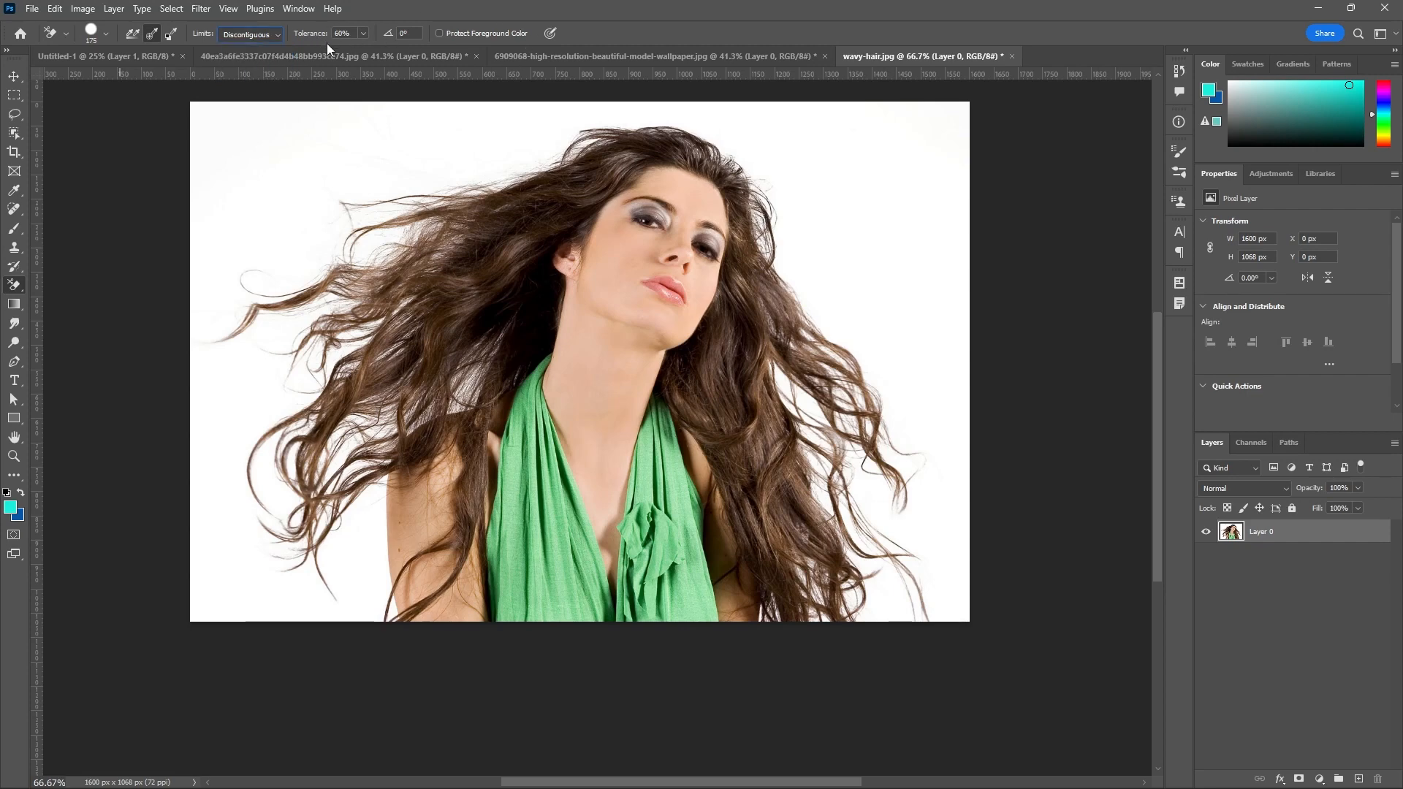
left_click(132, 33)
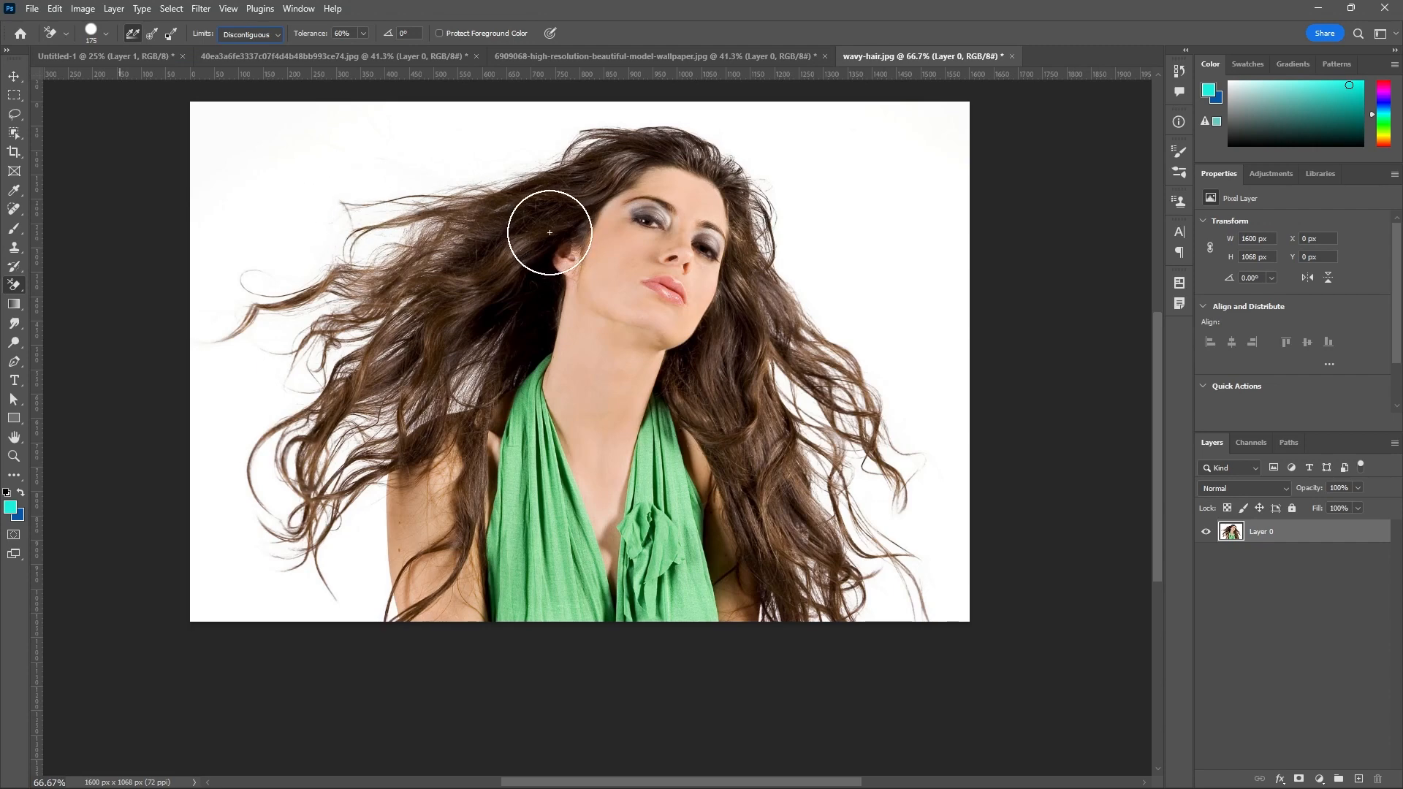
Reduce the Background Eraser's brush size to 70 px.
left_click(106, 33)
left_click(81, 72)
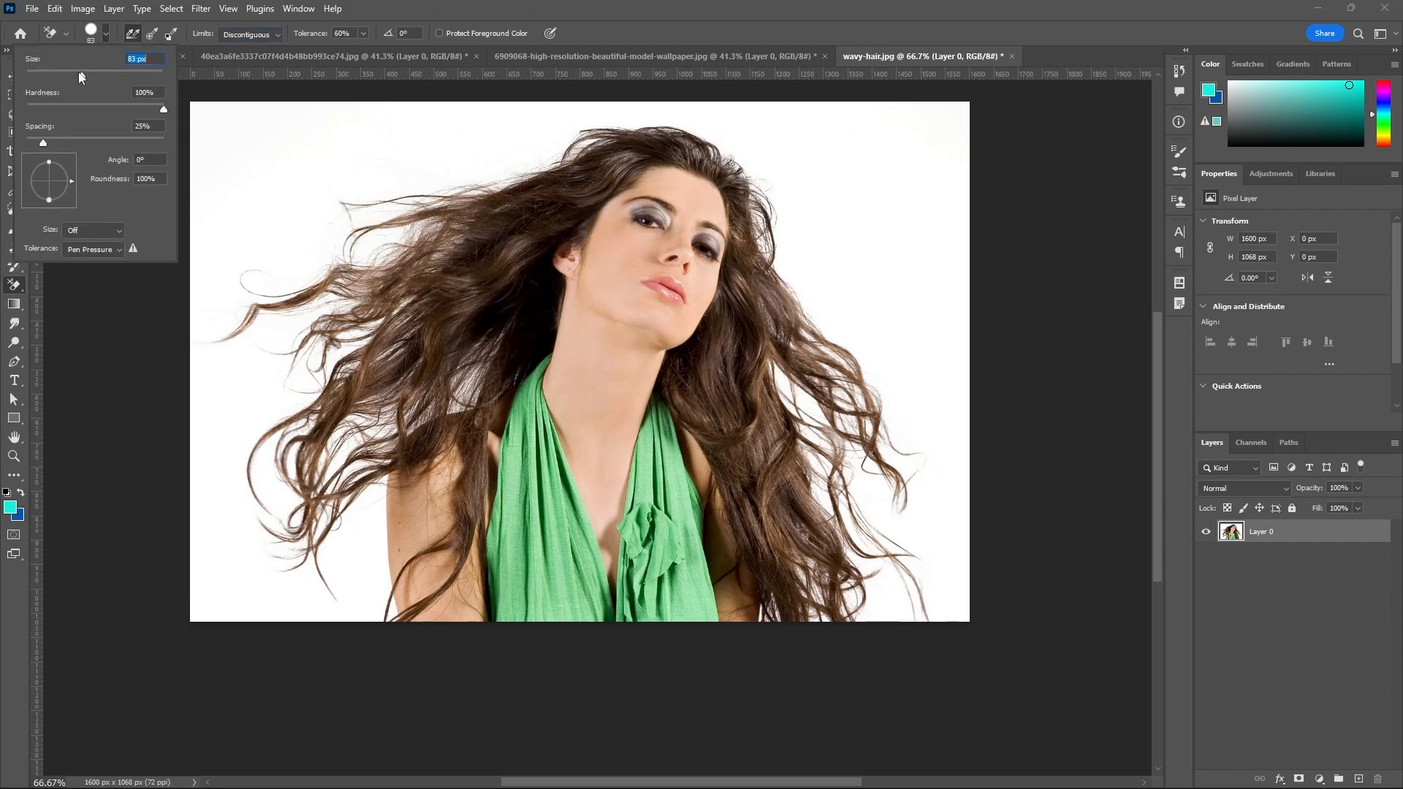
left_click_drag(80, 73, 68, 71)
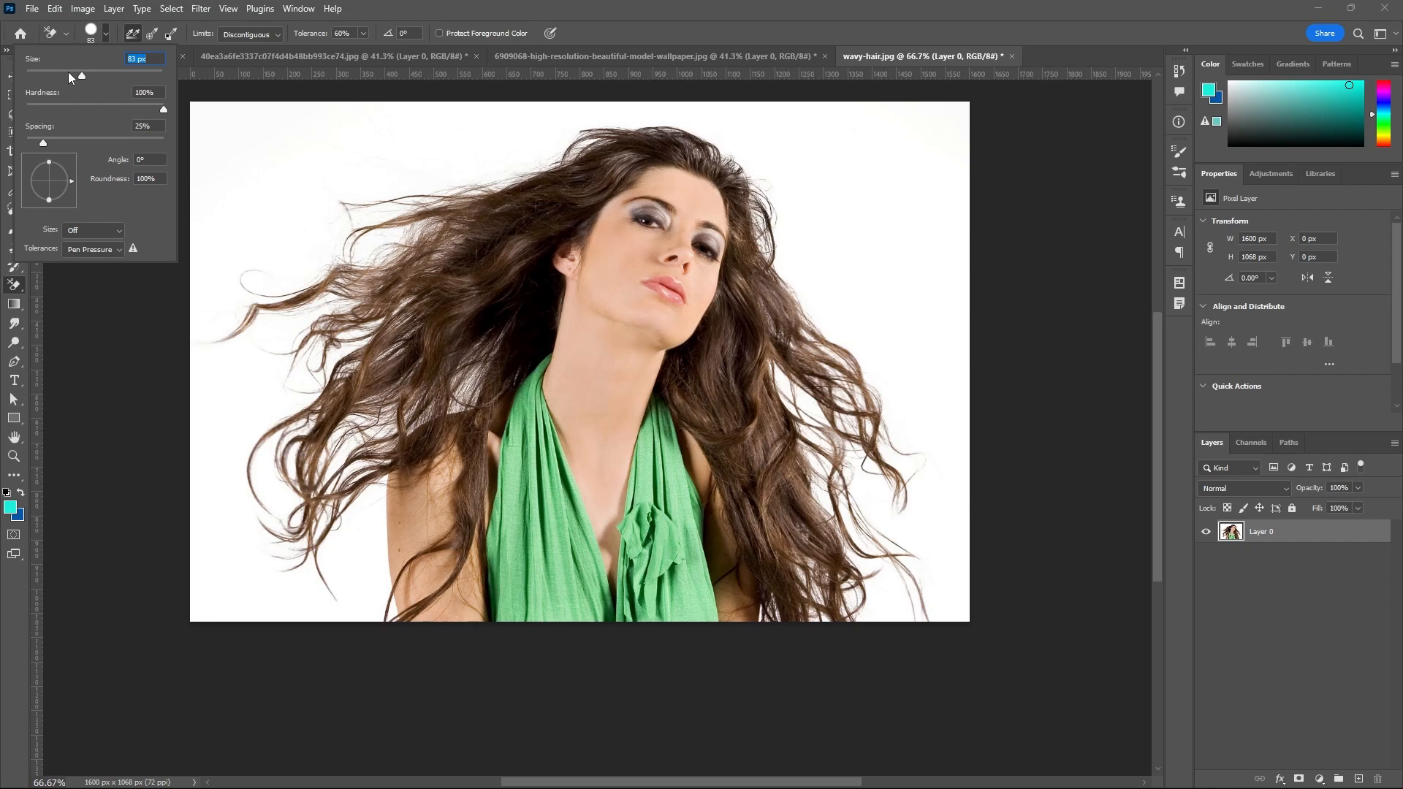
left_click(602, 32)
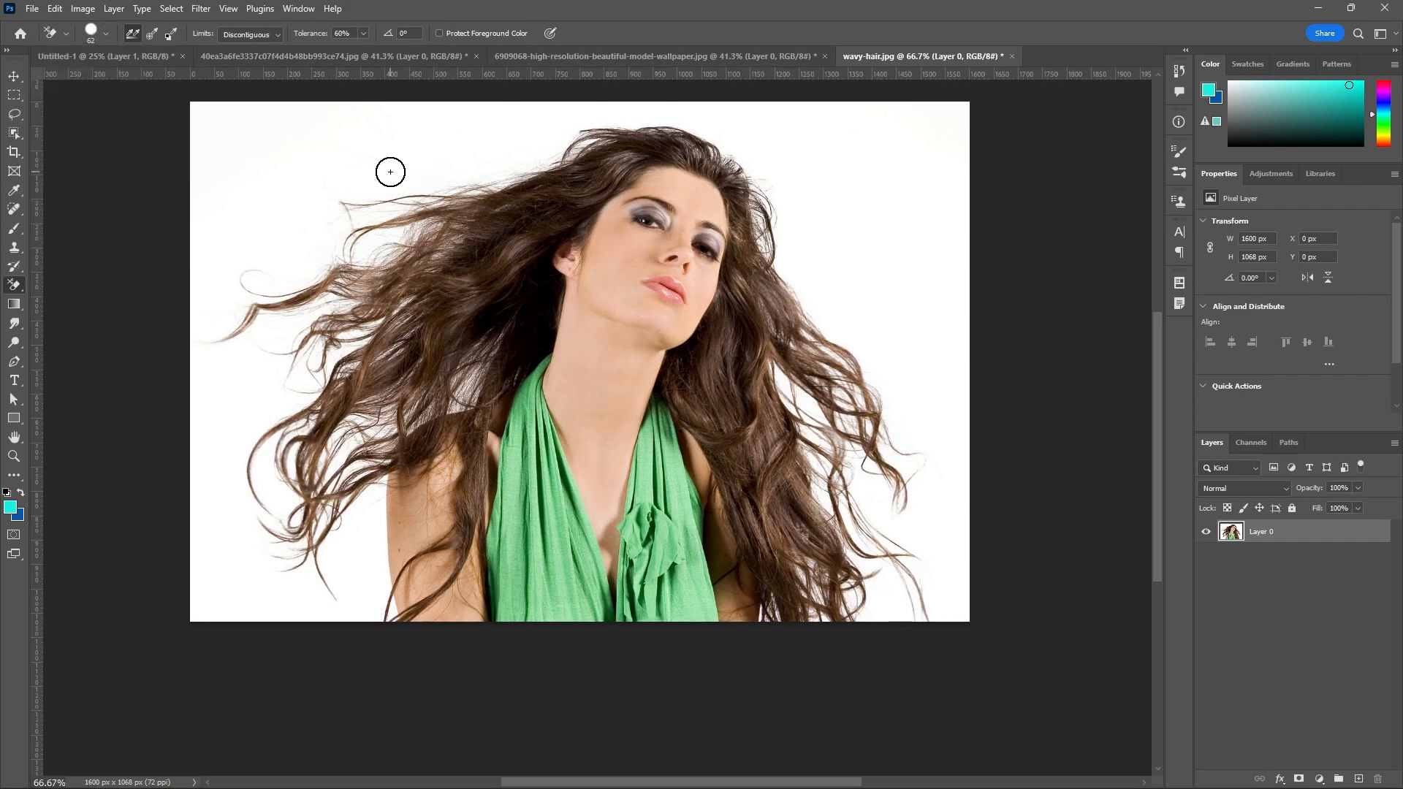
key("bracketleft")
key("bracketleft")
key("bracketleft")
key("bracketright")
key("bracketright")
key("bracketright")
Erase a long winding trail across the background, hair and face with continuous sampling, and undo the stroke.
mouse_move(498, 130)
left_mouse_down()
mouse_move(489, 258)
mouse_move(552, 171)
mouse_move(601, 148)
mouse_move(680, 142)
mouse_move(739, 175)
mouse_move(773, 274)
mouse_move(760, 314)
mouse_move(708, 285)
mouse_move(640, 312)
mouse_move(658, 350)
mouse_move(757, 343)
mouse_move(781, 415)
mouse_move(730, 473)
mouse_move(931, 384)
mouse_move(909, 257)
mouse_move(872, 189)
mouse_move(739, 167)
mouse_move(674, 231)
mouse_move(447, 332)
mouse_move(405, 296)
mouse_move(382, 334)
mouse_move(324, 252)
mouse_move(289, 284)
mouse_move(244, 163)
left_mouse_up()
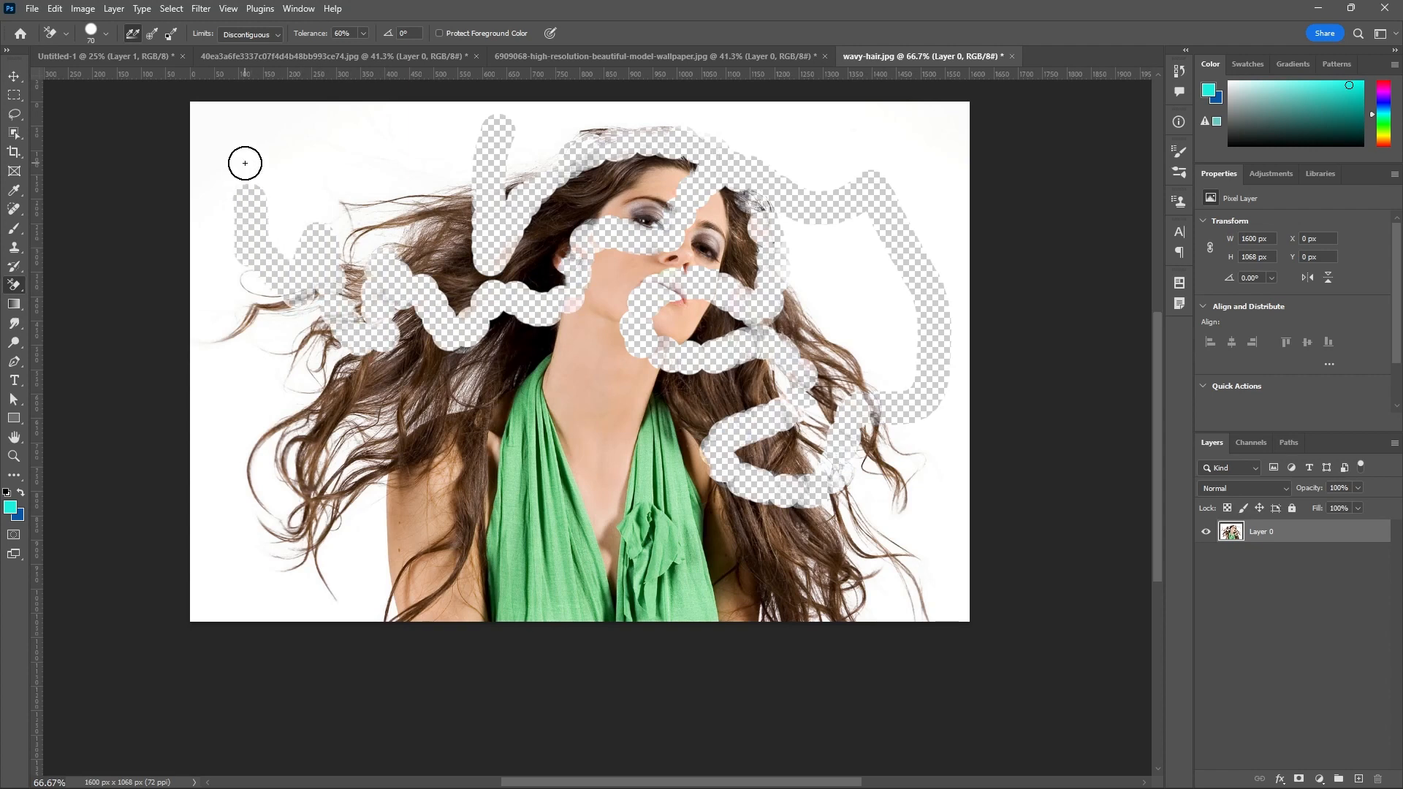
key("ctrl+z")
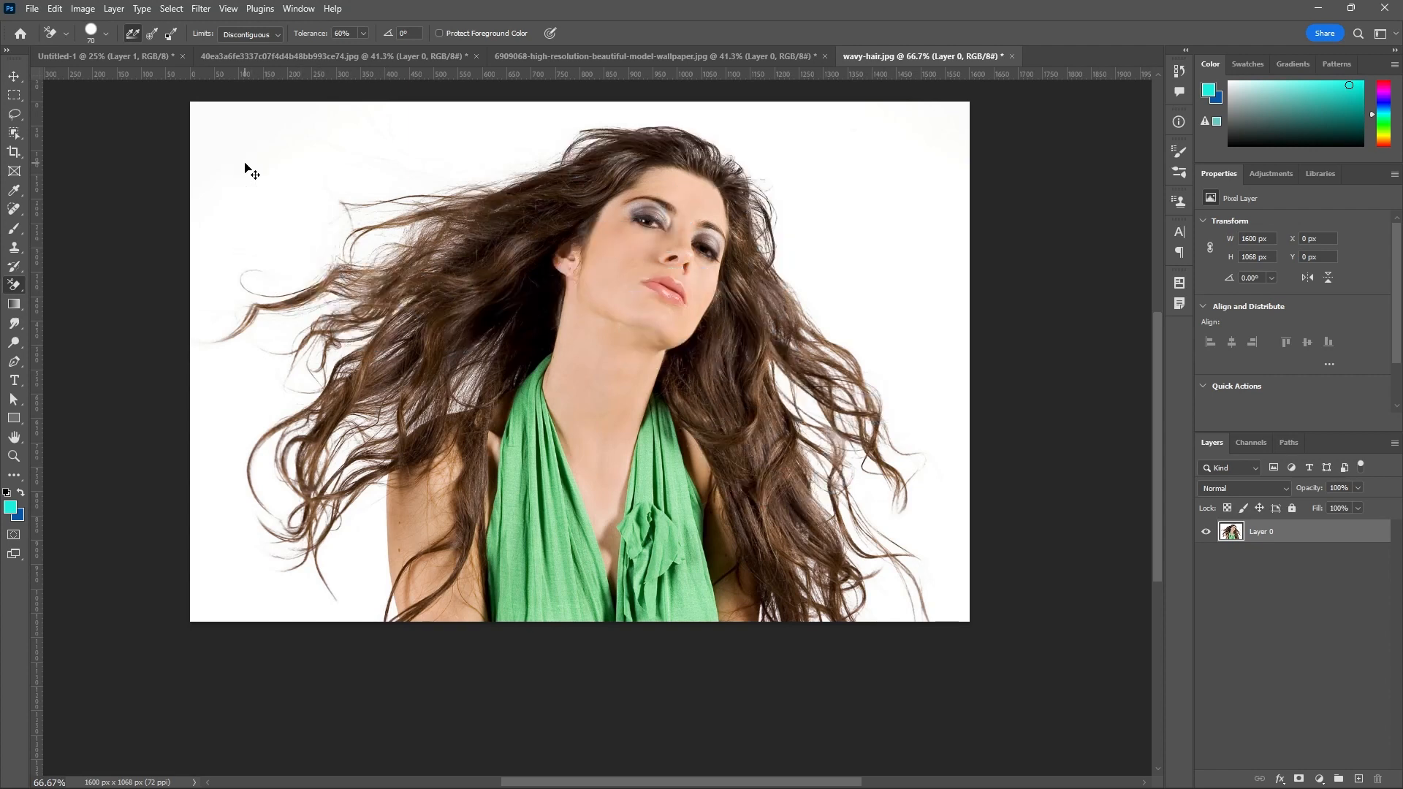
Set the Background Eraser's sampling to Once for the wavy-hair portrait.
left_click(152, 34)
scroll(409, 155, "up", 1)
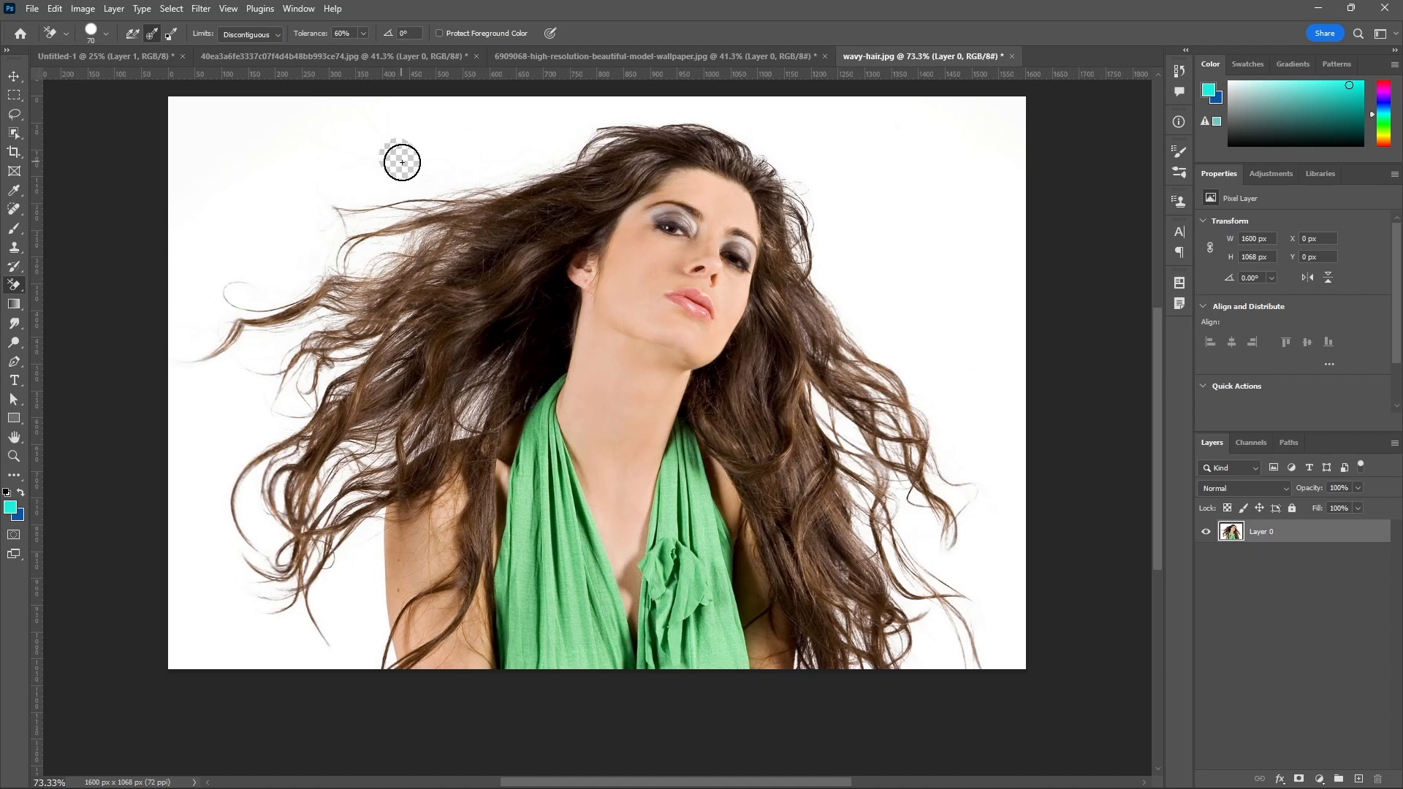
Erase the white background around the left hair strands and over the crown to the right side, sampling once per stroke.
mouse_move(402, 161)
left_mouse_down()
mouse_move(459, 170)
mouse_move(538, 213)
left_mouse_up()
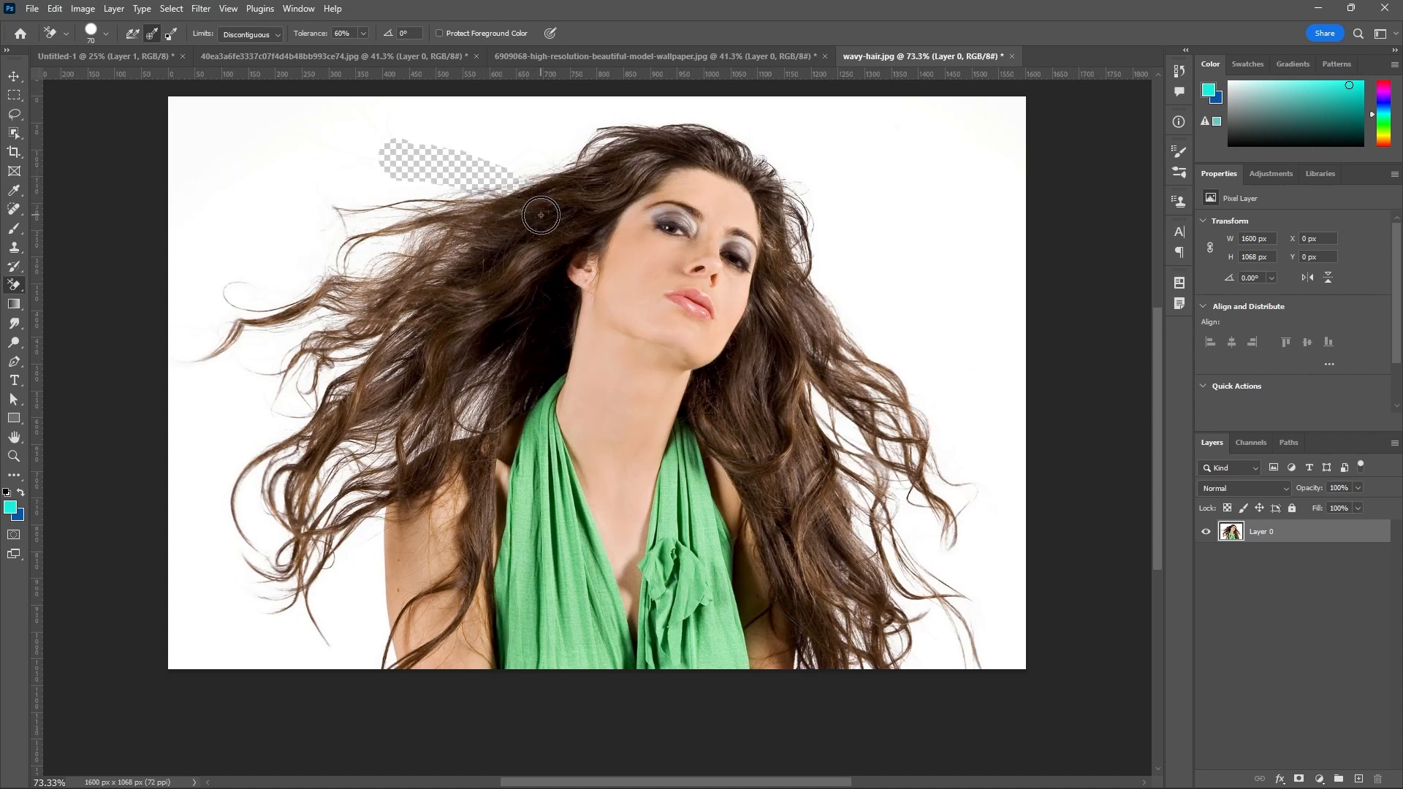
mouse_move(438, 260)
left_mouse_down()
mouse_move(438, 199)
mouse_move(396, 275)
mouse_move(497, 225)
mouse_move(491, 253)
mouse_move(454, 254)
mouse_move(415, 250)
mouse_move(412, 221)
mouse_move(381, 266)
mouse_move(386, 209)
mouse_move(382, 265)
left_mouse_up()
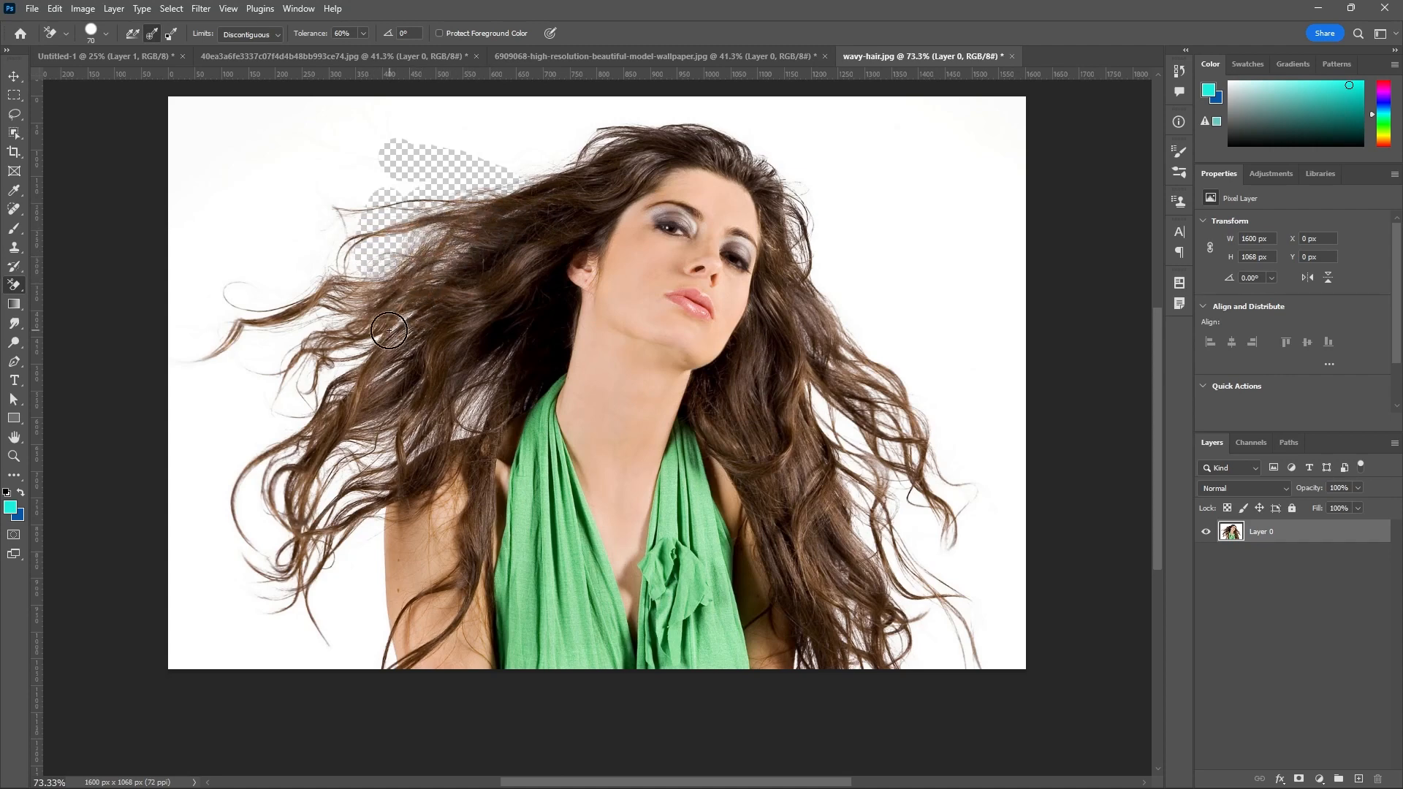
mouse_move(389, 331)
left_mouse_down()
mouse_move(372, 234)
mouse_move(360, 299)
mouse_move(358, 228)
mouse_move(344, 266)
left_mouse_up()
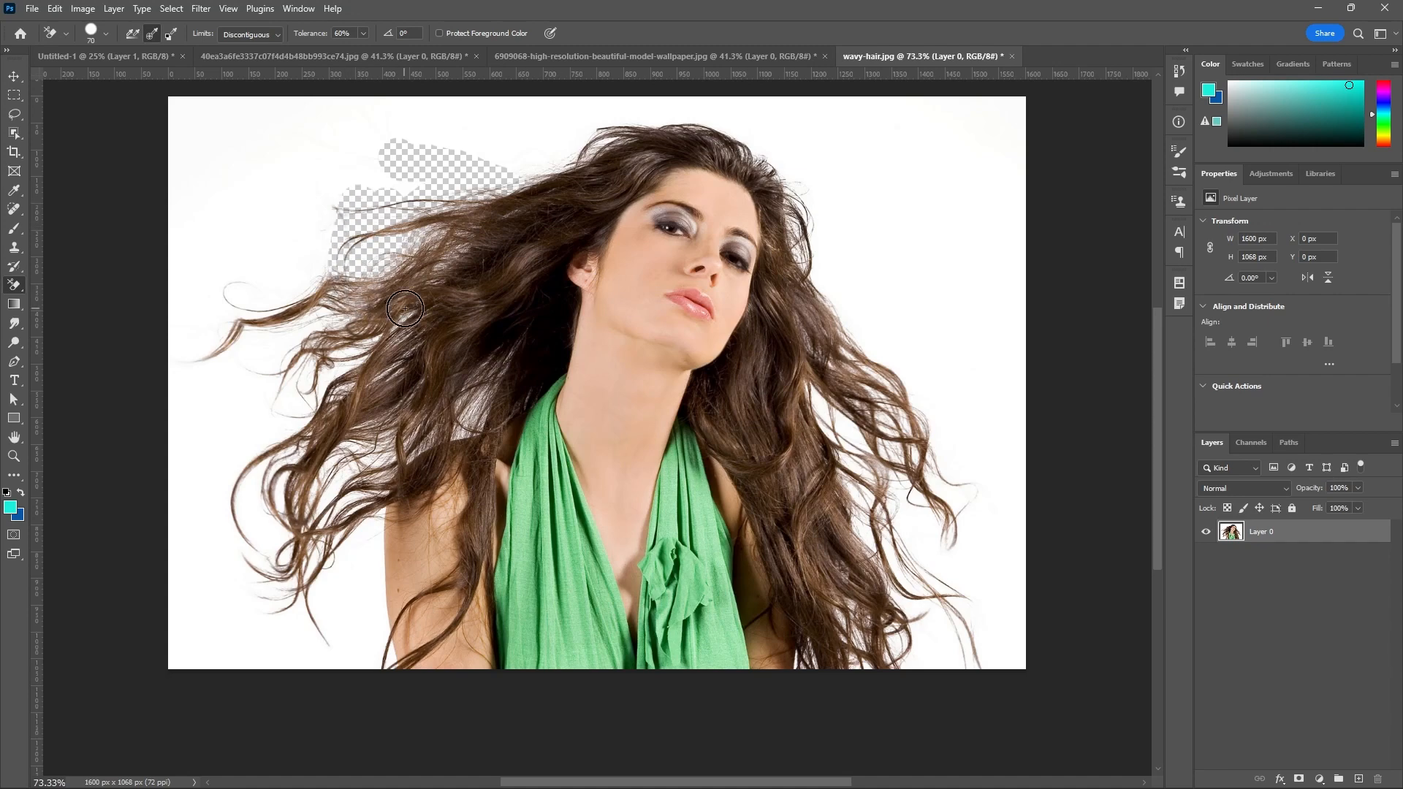
mouse_move(405, 310)
left_mouse_down()
mouse_move(320, 312)
mouse_move(348, 243)
mouse_move(499, 197)
mouse_move(540, 154)
mouse_move(557, 188)
mouse_move(592, 138)
mouse_move(604, 148)
mouse_move(675, 110)
mouse_move(723, 122)
mouse_move(782, 168)
mouse_move(811, 261)
mouse_move(798, 152)
left_mouse_up()
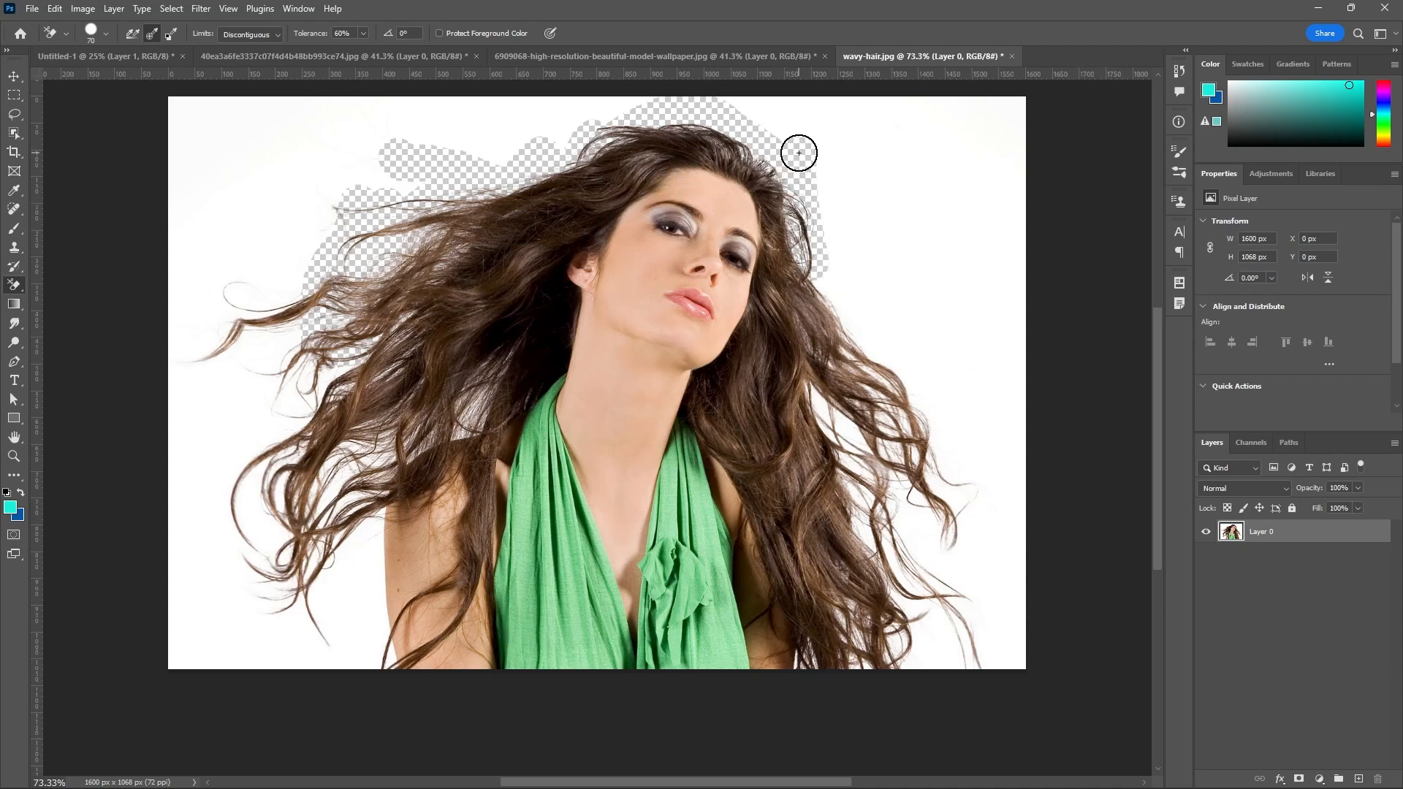
Add a new layer beneath the portrait layer and fill it with the blue background color.
scroll(825, 191, "up", 3)
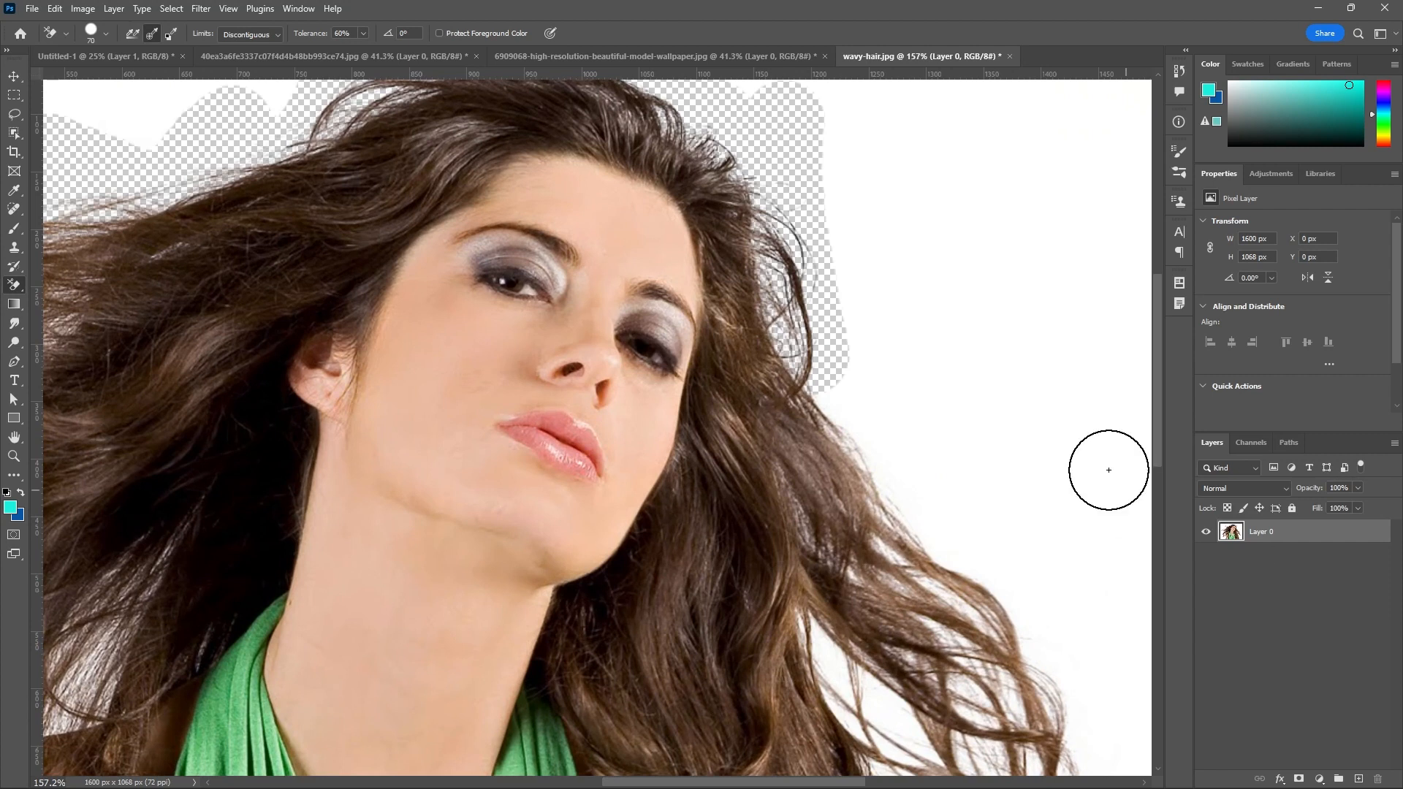
left_click(1357, 779)
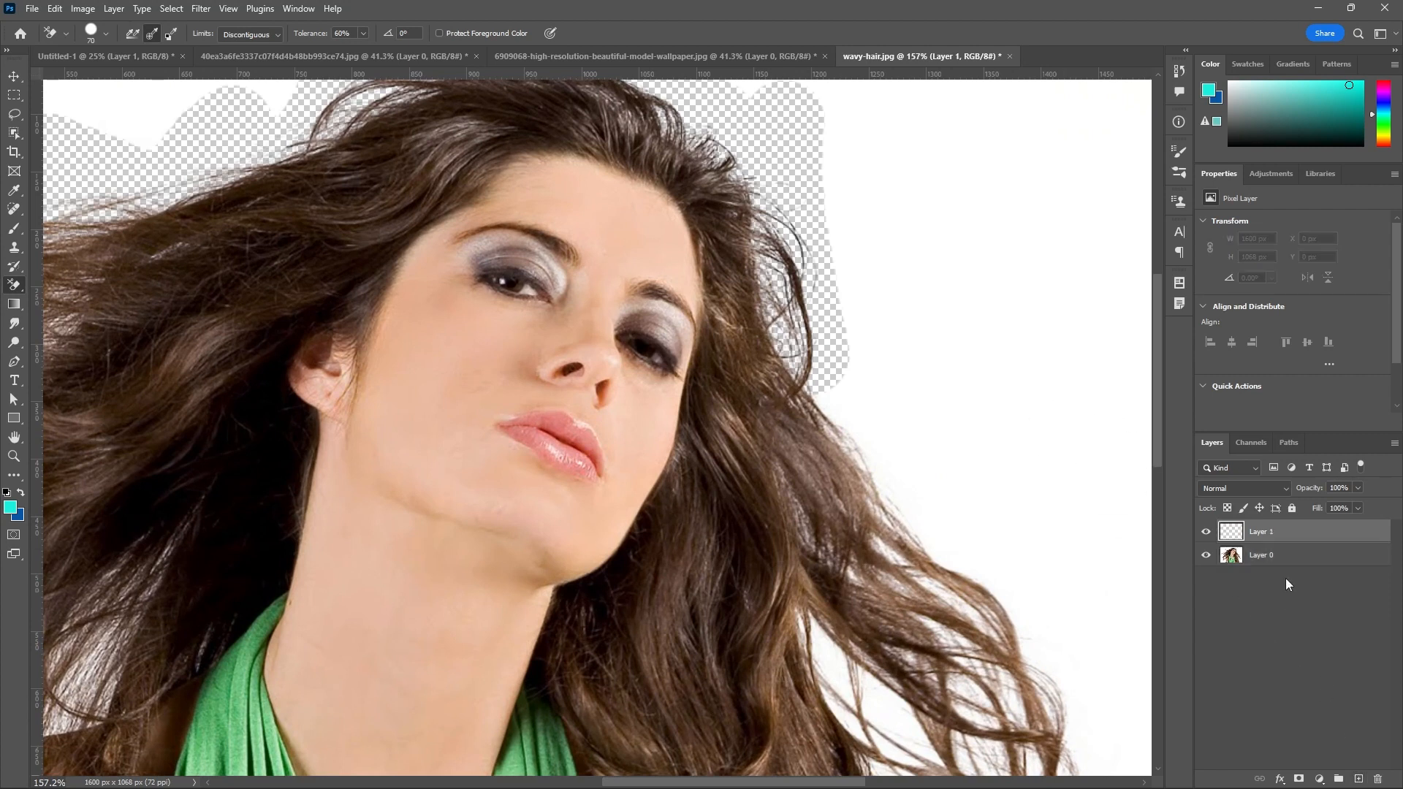
left_click_drag(1290, 539, 1292, 585)
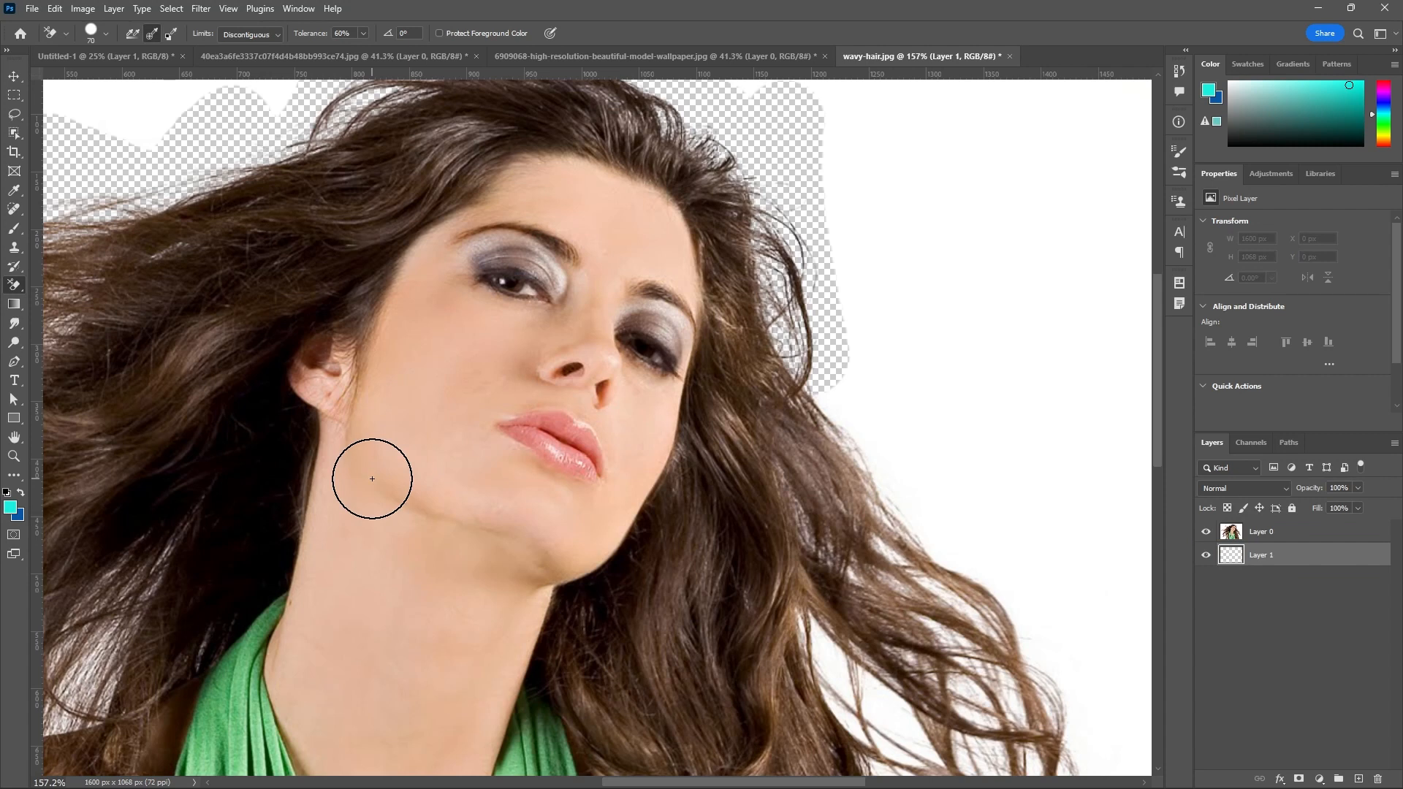
key("ctrl+BackSpace")
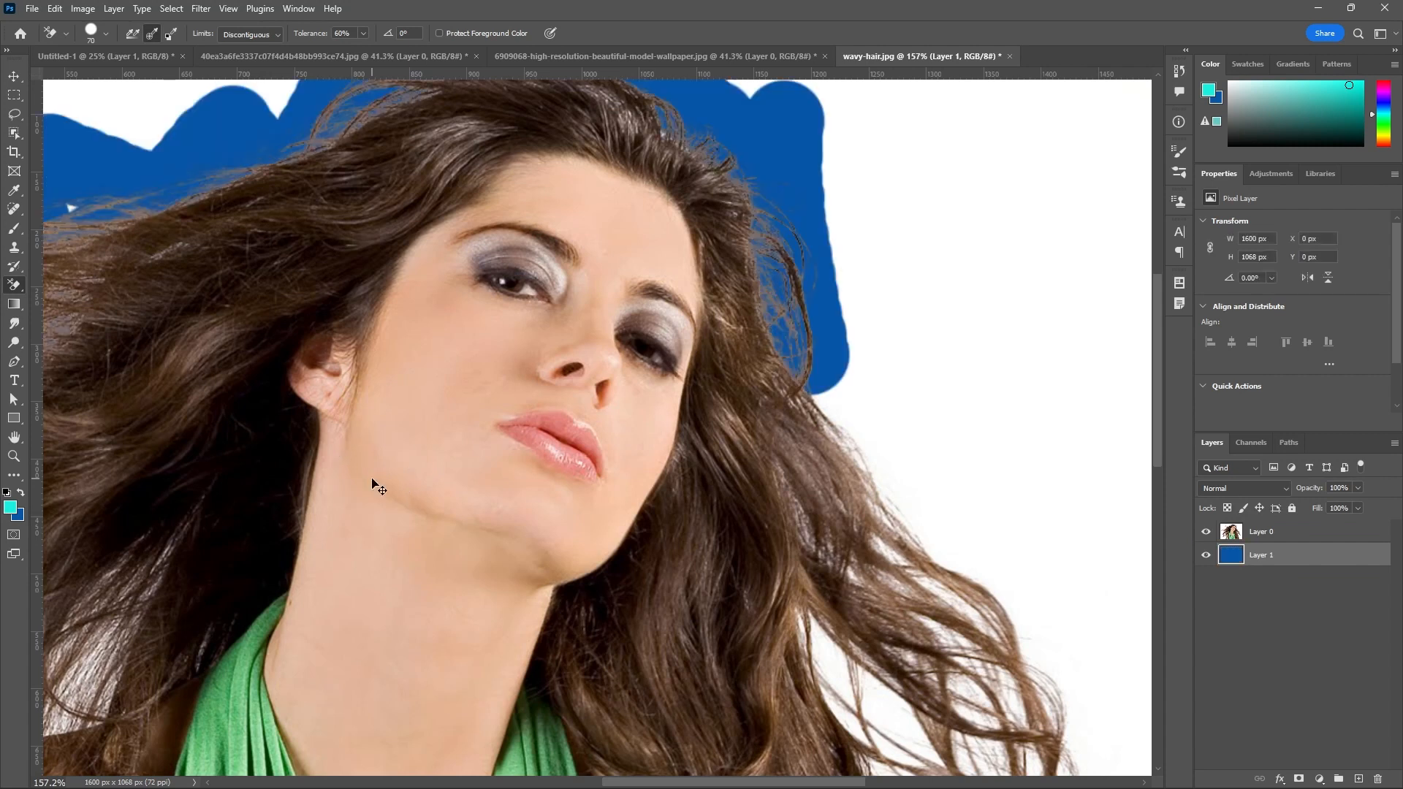
Lock the blue fill layer and examine the erased hair edges against it.
left_click(1292, 510)
scroll(823, 292, "down", 5)
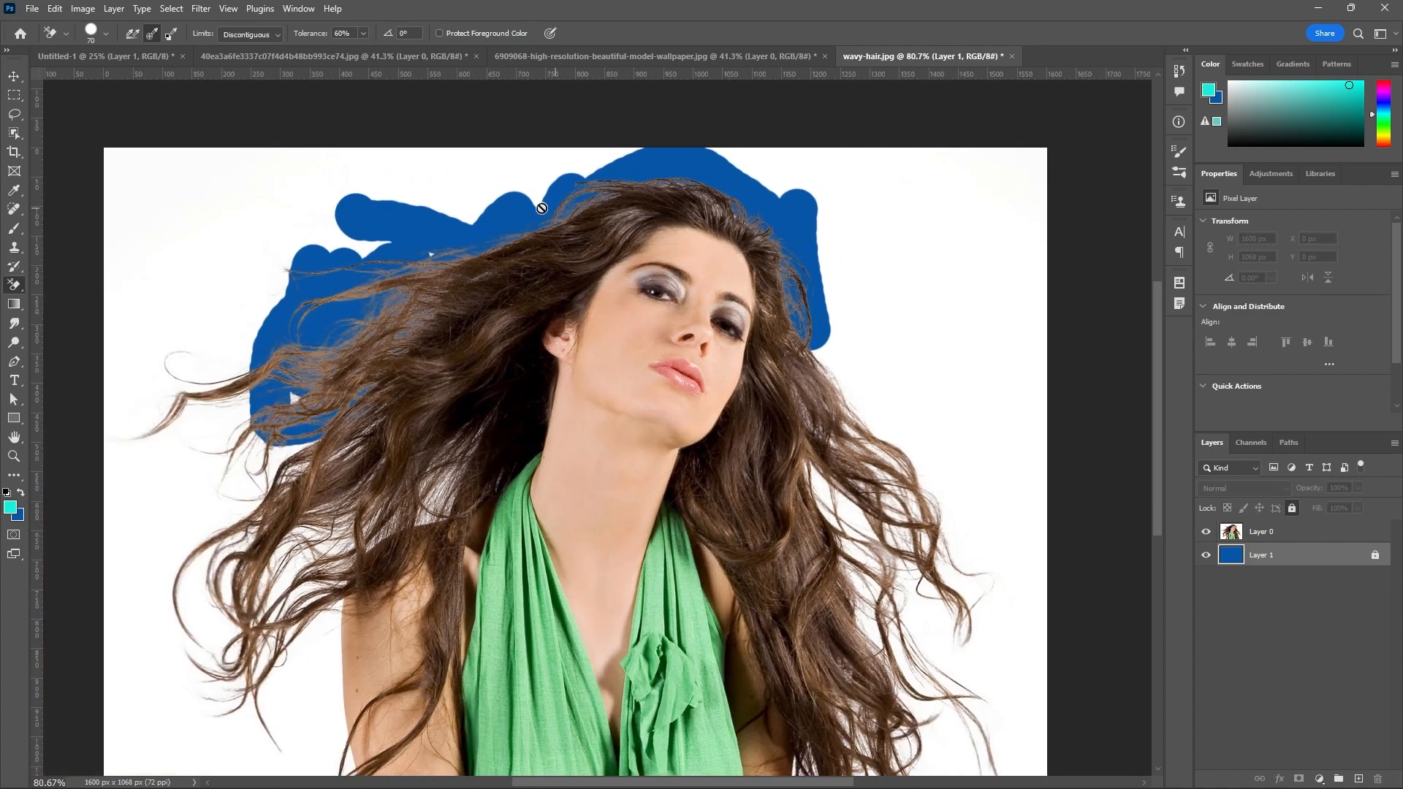
scroll(512, 231, "up", 4)
scroll(869, 212, "up", 3)
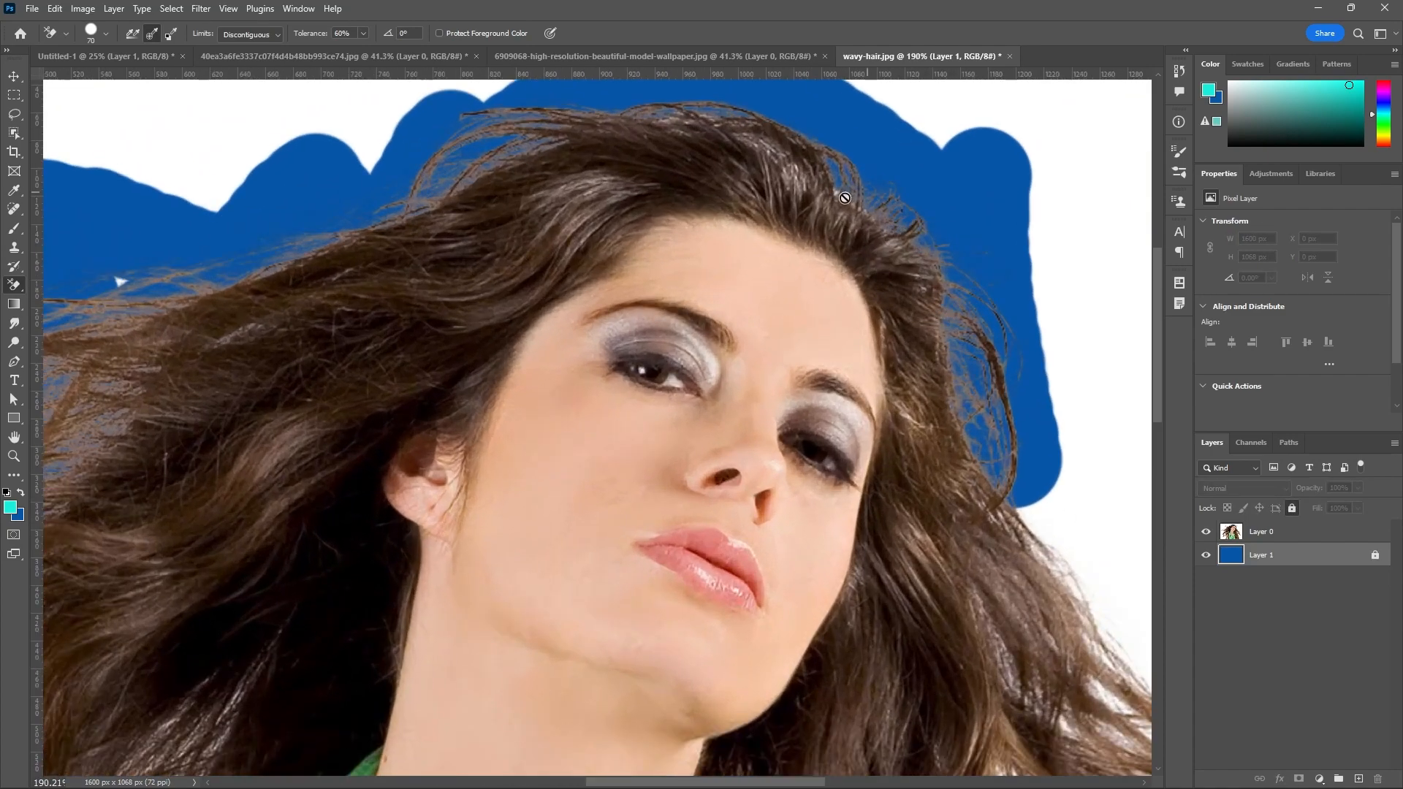
scroll(398, 211, "down", 3)
scroll(627, 232, "down", 2)
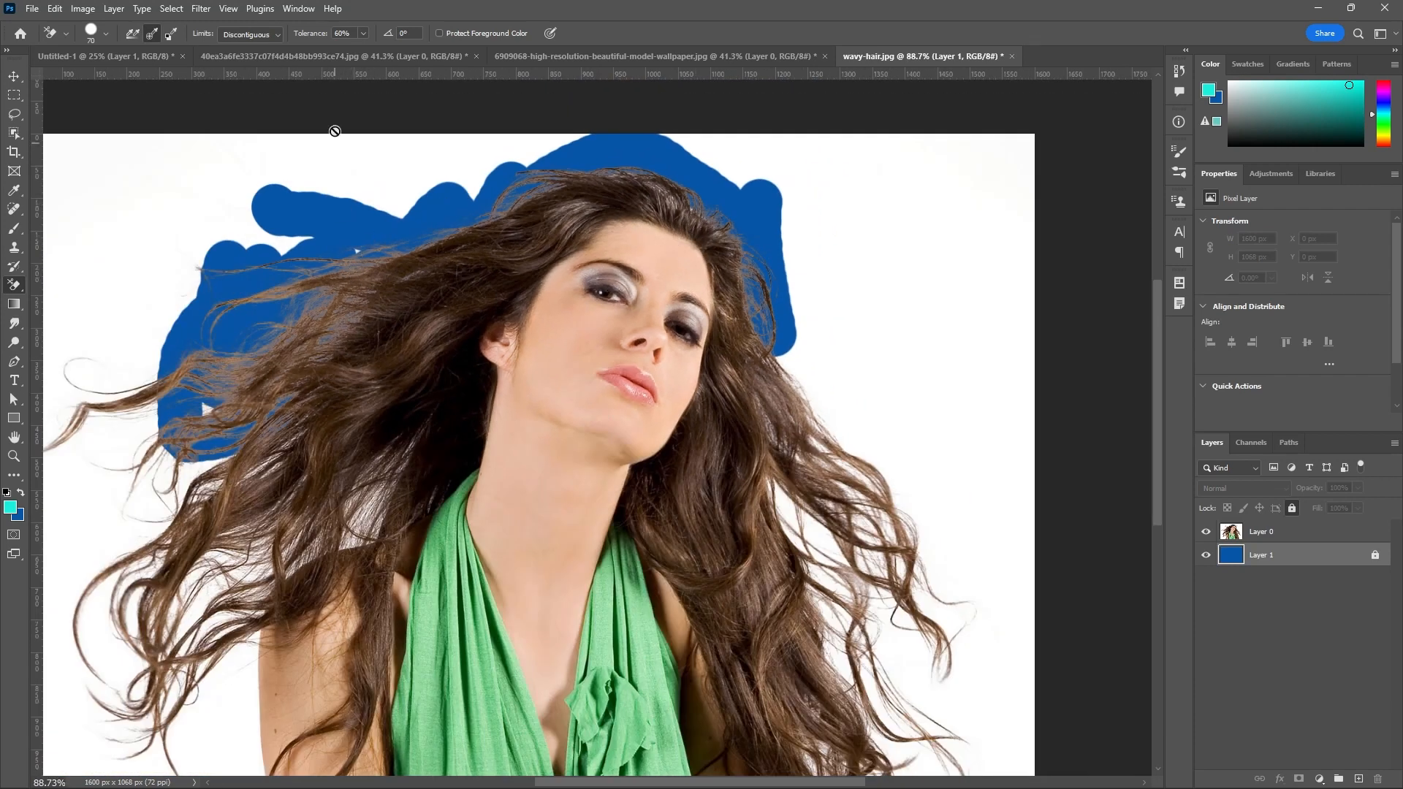
Set the Background Eraser's tolerance to 100% and make the portrait layer active.
left_click(363, 34)
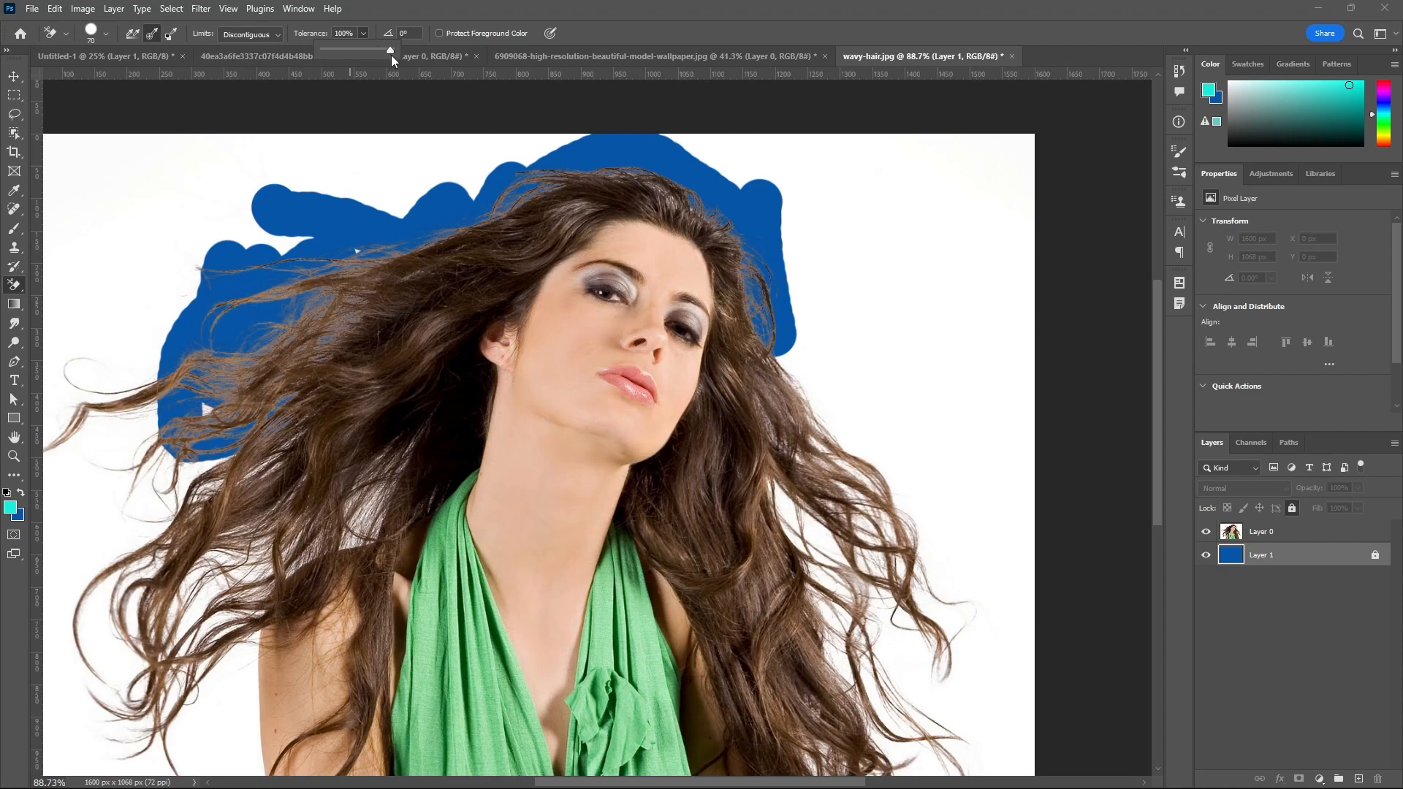
scroll(853, 169, "down", 2)
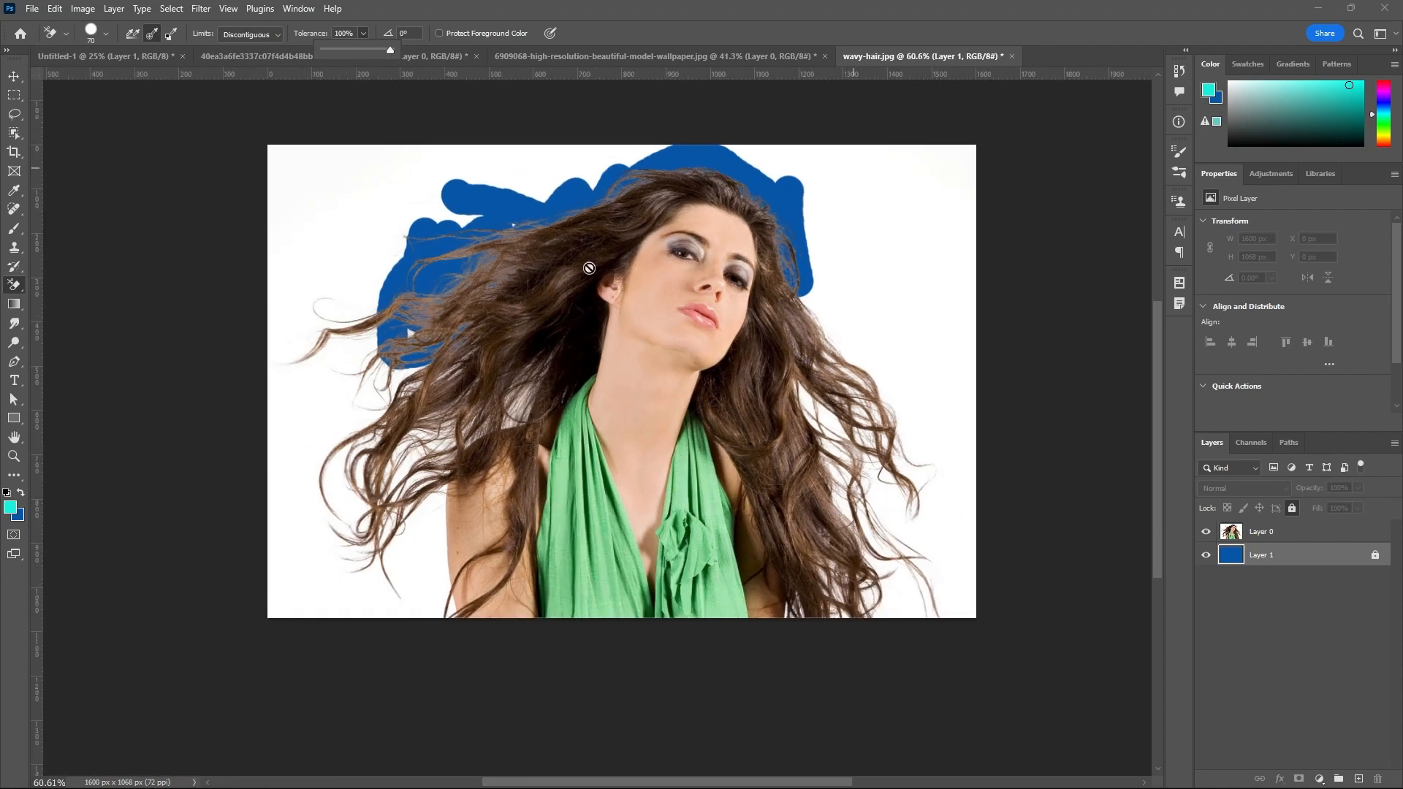
left_click(1277, 533)
scroll(327, 274, "up", 1)
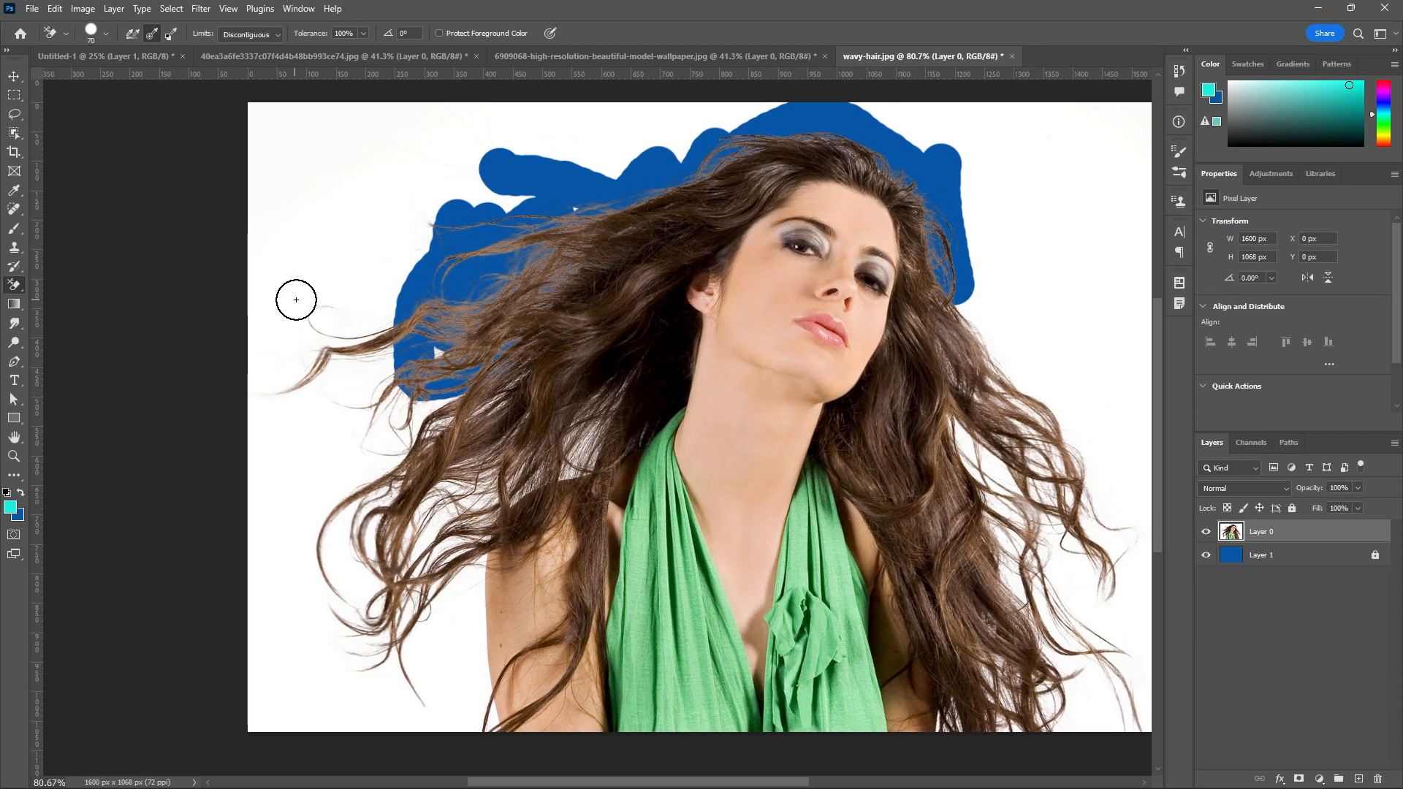
scroll(296, 299, "up", 1)
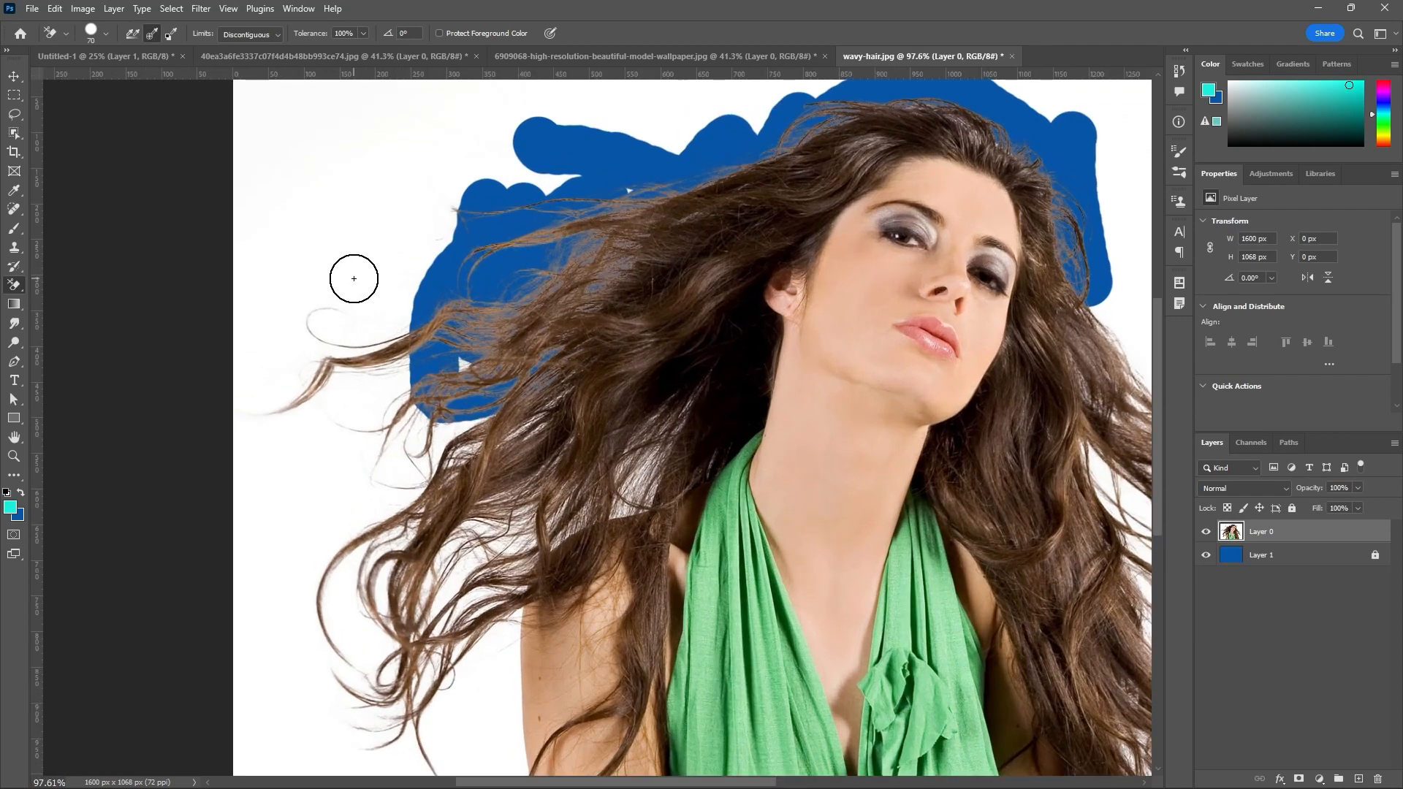
Erase across the left hair strands at 100% tolerance and hide the blue layer to inspect the strands.
mouse_move(354, 279)
left_mouse_down()
mouse_move(413, 423)
mouse_move(533, 409)
mouse_move(552, 371)
mouse_move(479, 362)
mouse_move(431, 313)
mouse_move(362, 181)
left_mouse_up()
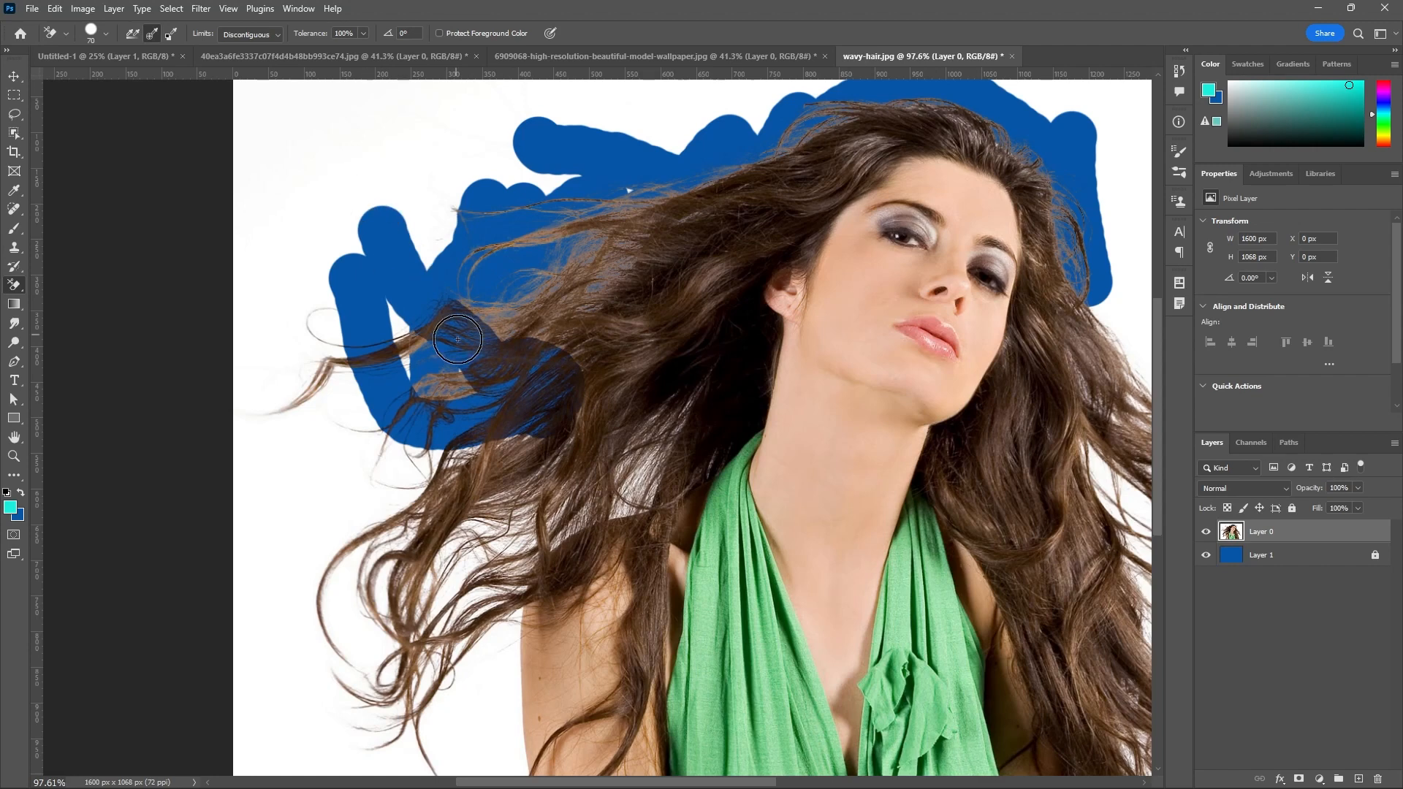
scroll(453, 376, "up", 4)
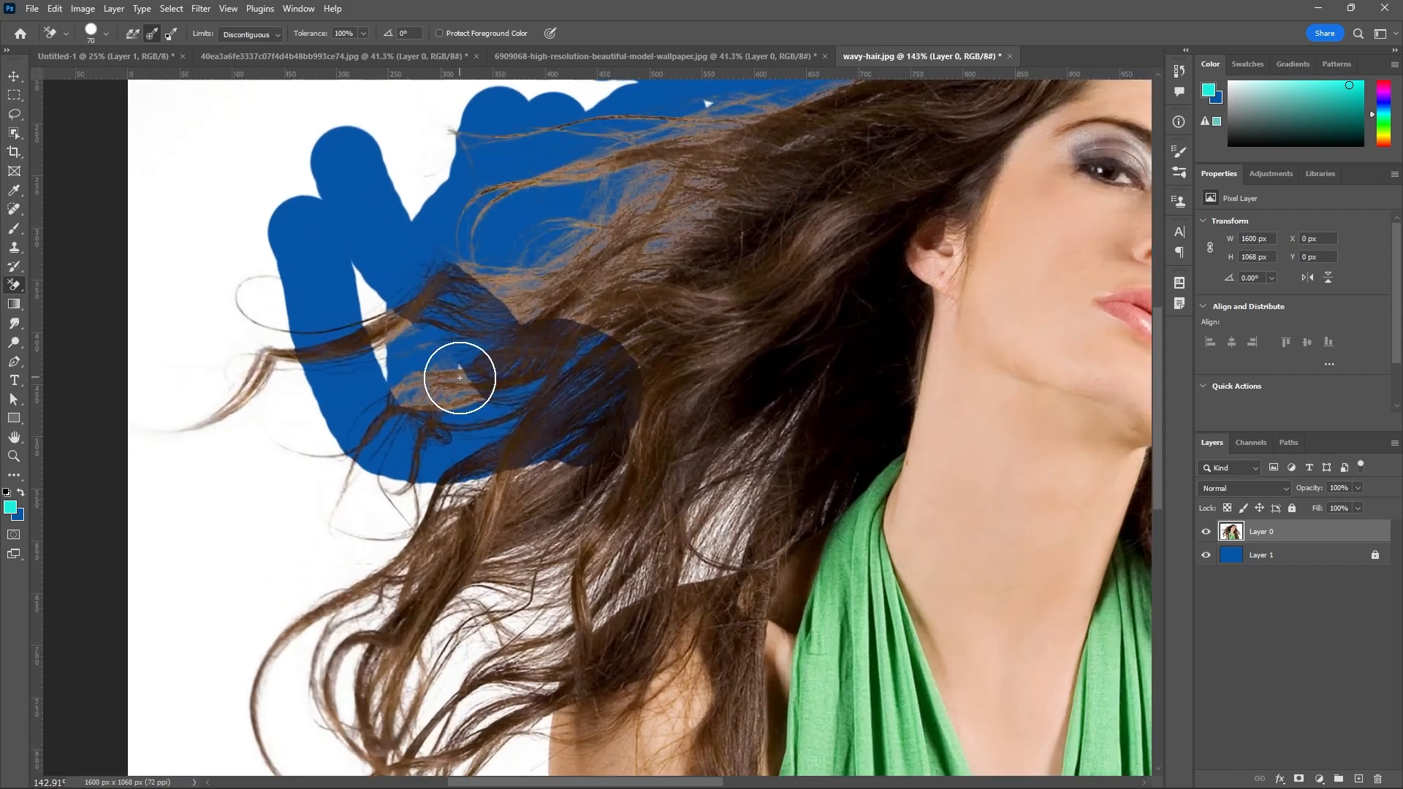
left_click(1206, 557)
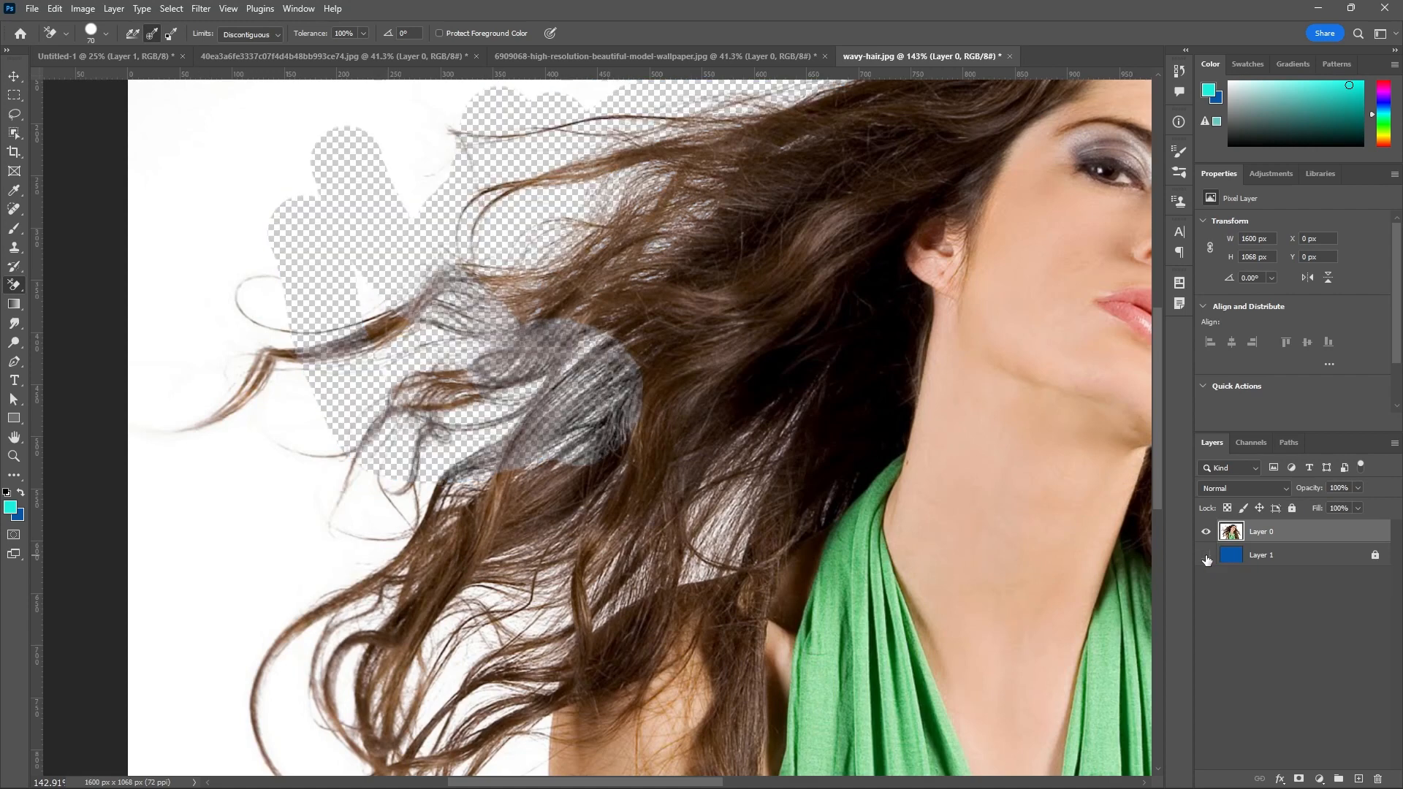
scroll(642, 366, "up", 2)
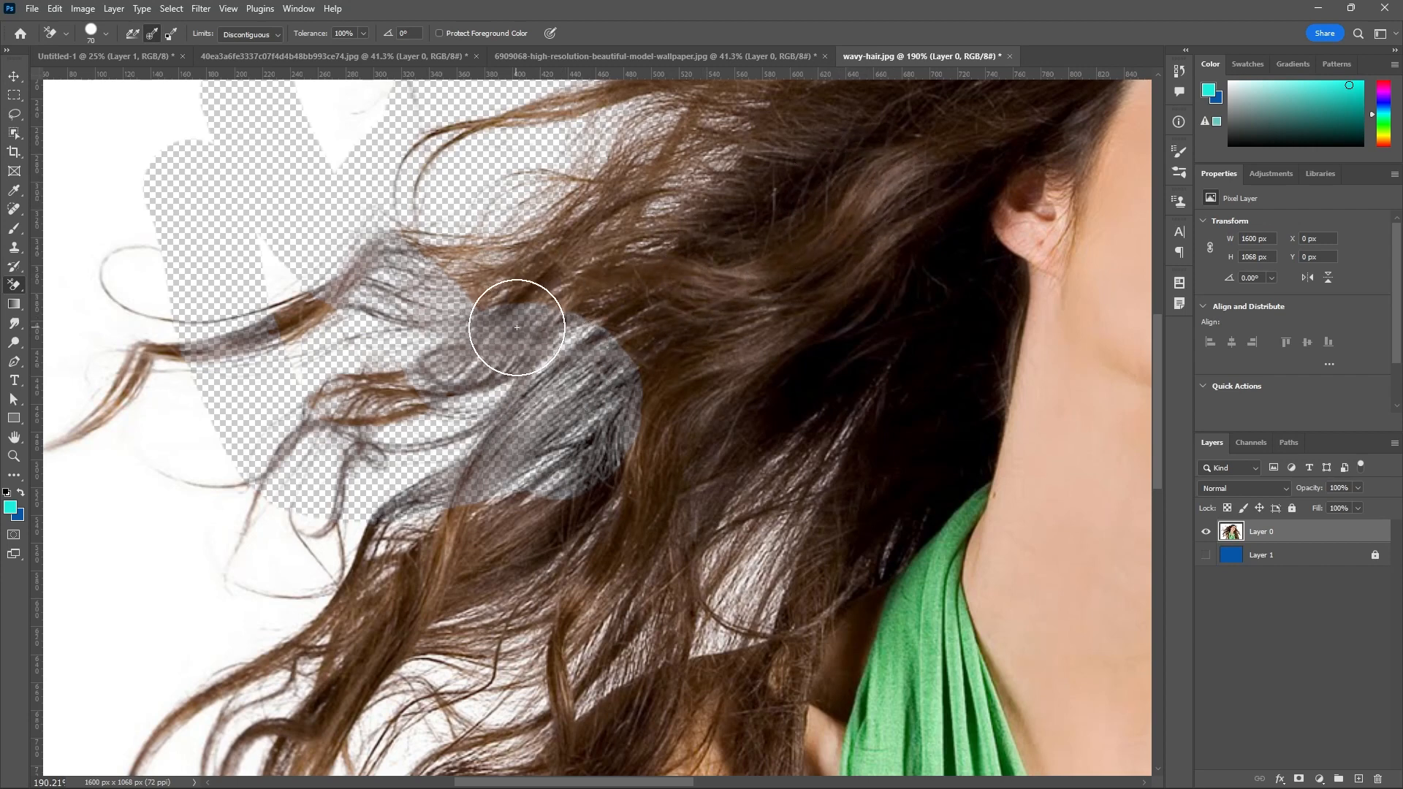
scroll(516, 311, "down", 3)
scroll(538, 330, "down", 1)
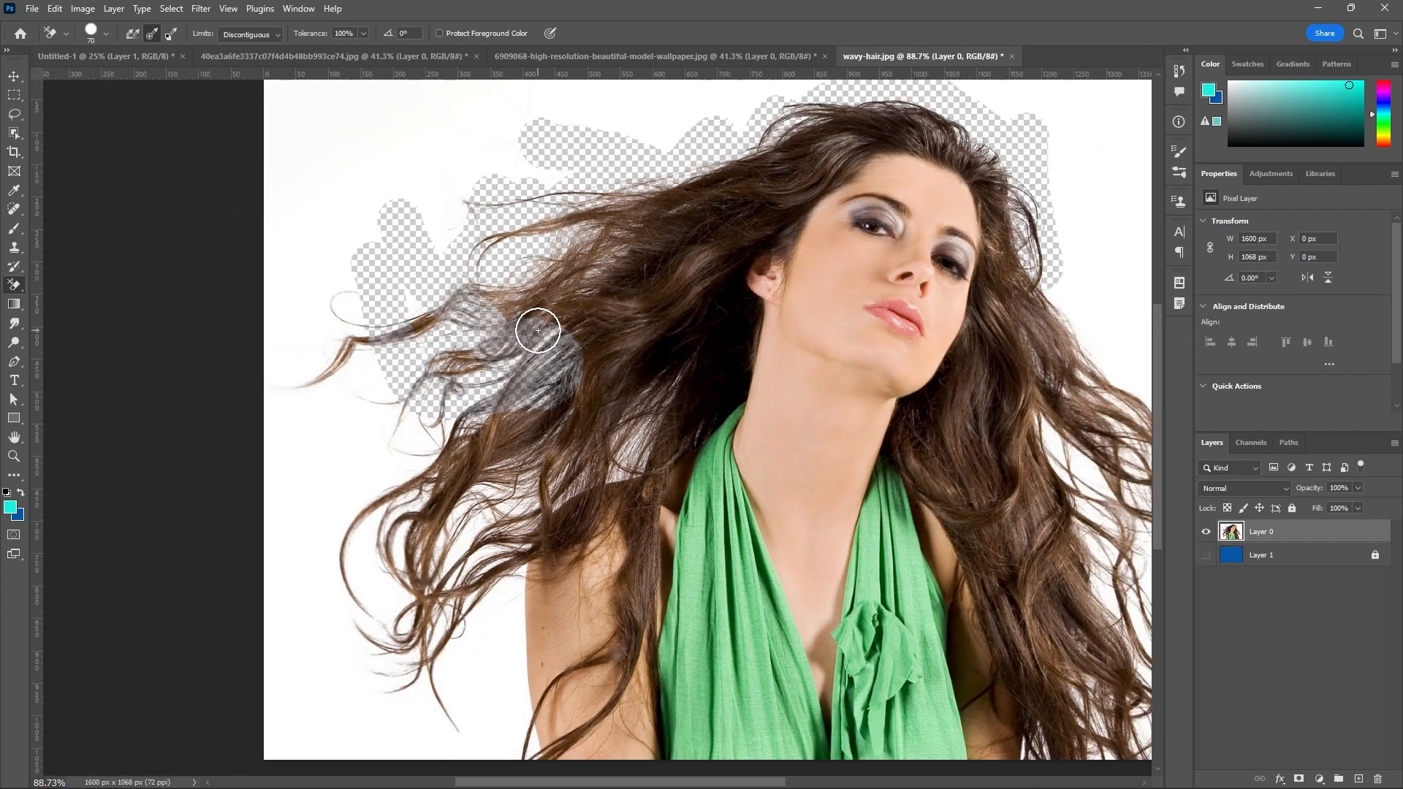
scroll(504, 329, "up", 3)
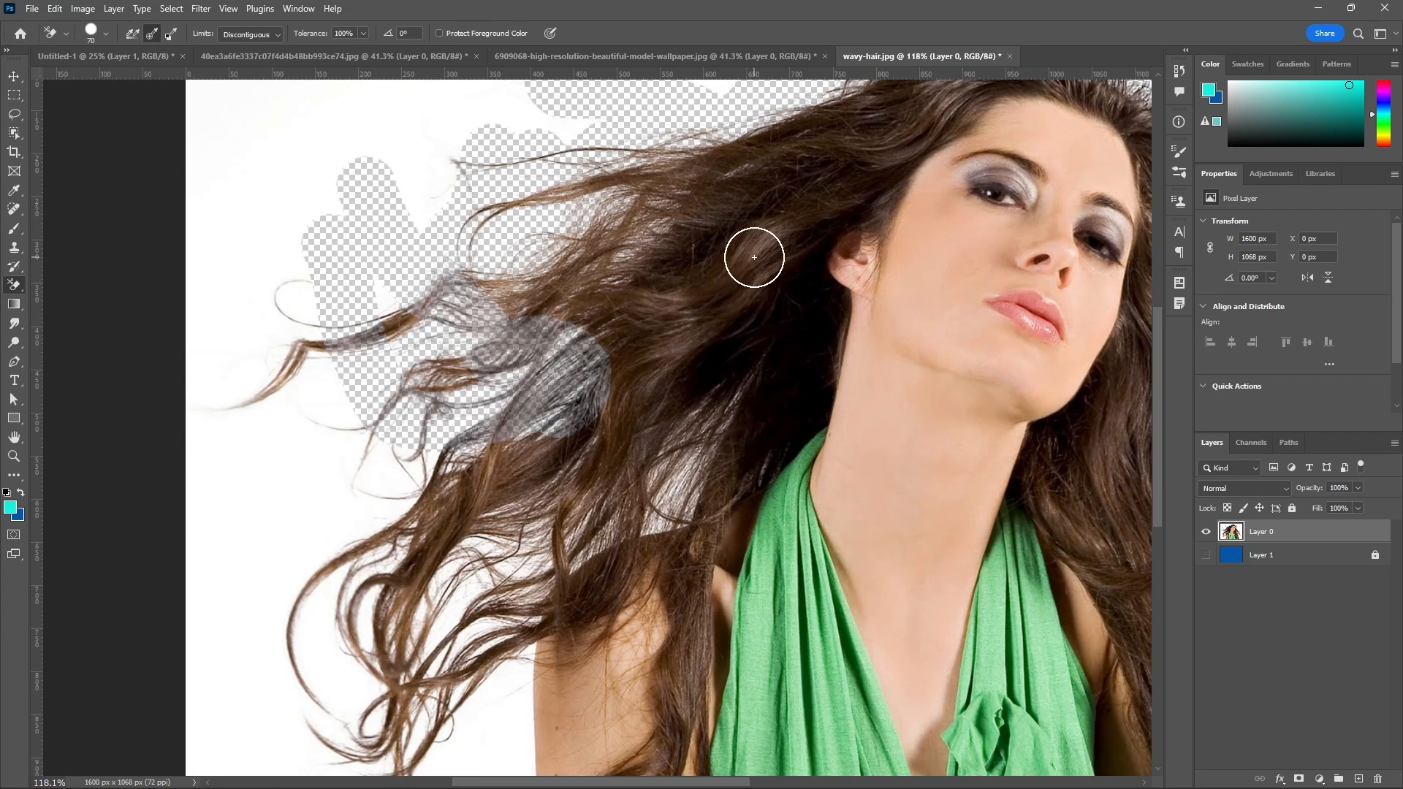
Erase the background through the lower-left curls at 9% tolerance and show the blue layer again.
left_click(364, 33)
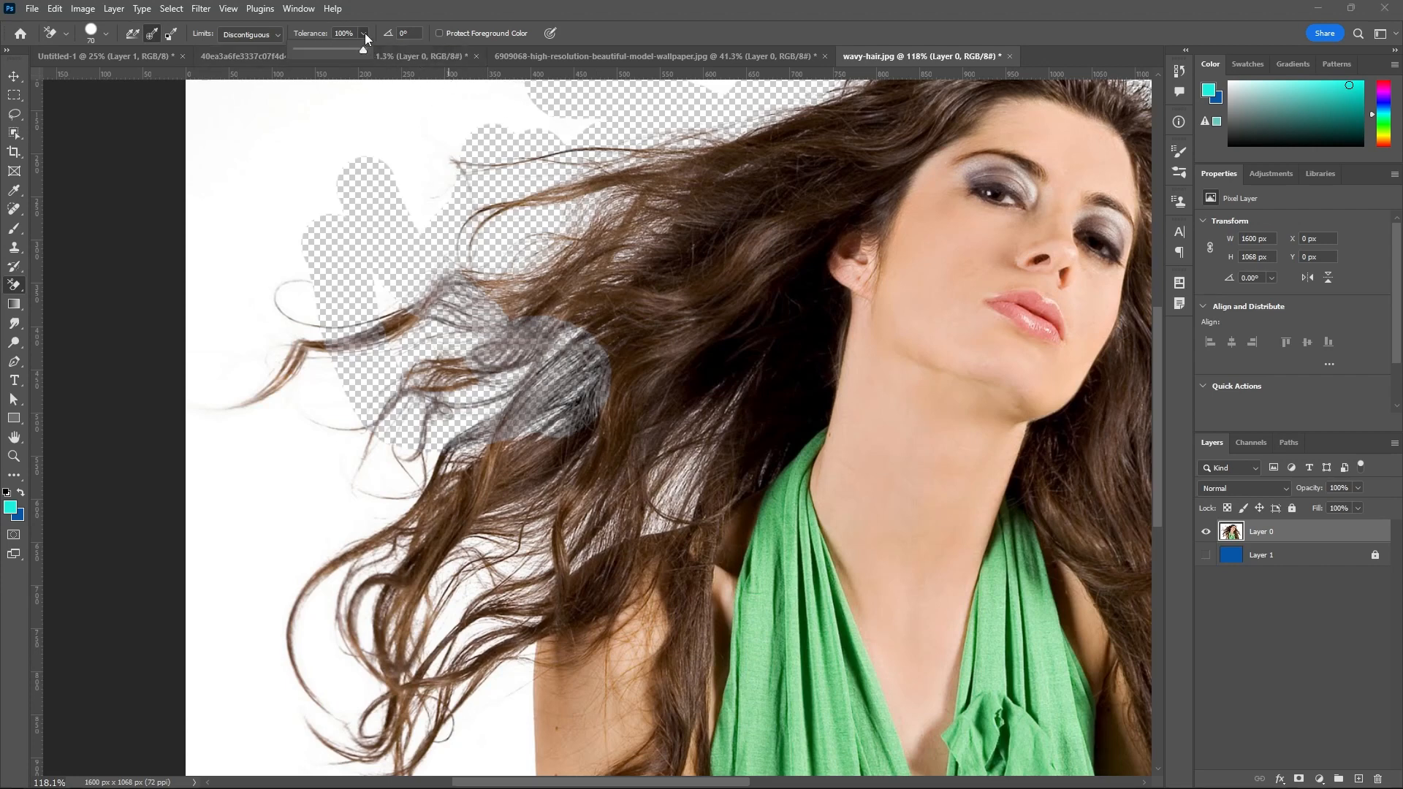
left_click_drag(366, 48, 358, 49)
scroll(321, 278, "down", 2)
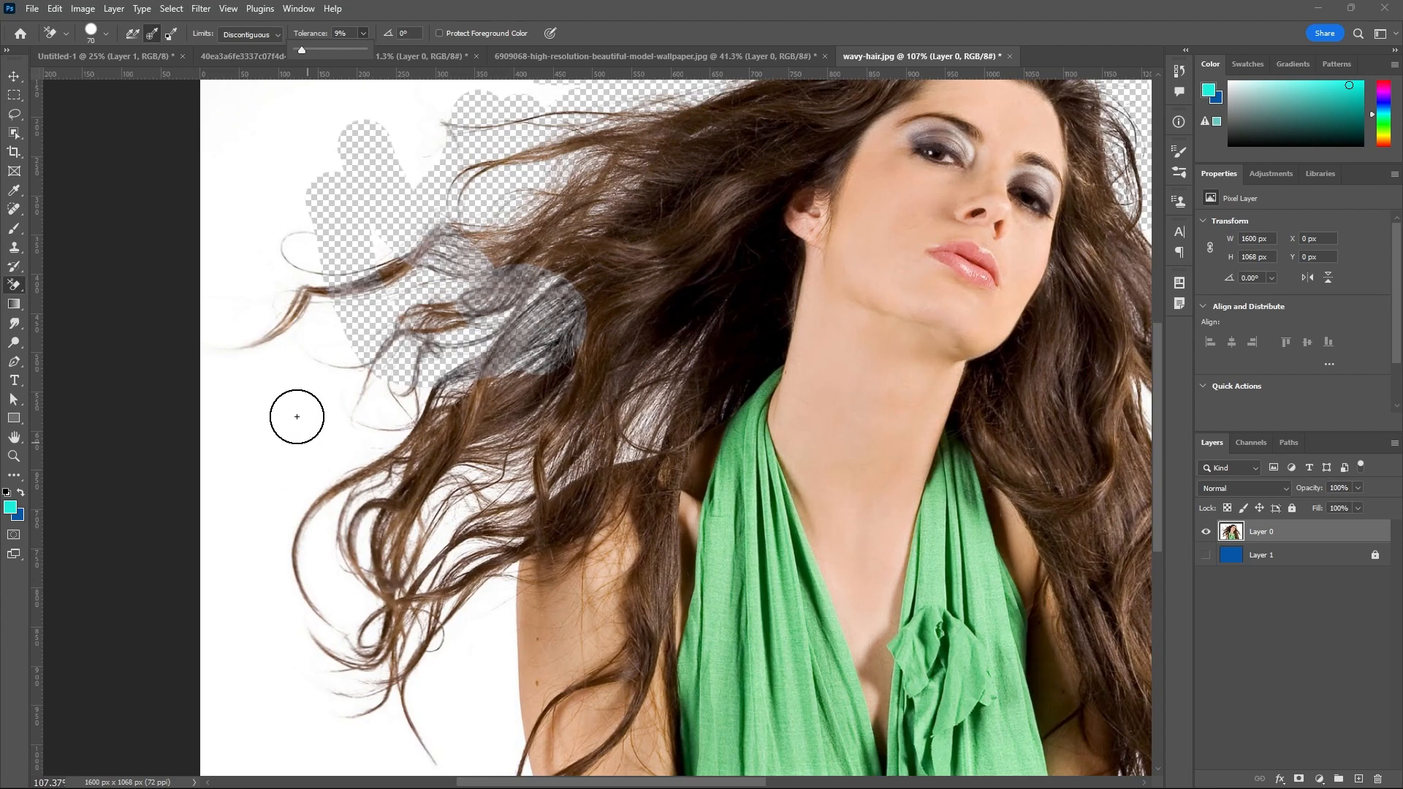
mouse_move(297, 417)
left_mouse_down()
mouse_move(328, 434)
mouse_move(483, 442)
mouse_move(484, 481)
mouse_move(503, 487)
mouse_move(567, 407)
mouse_move(498, 408)
mouse_move(454, 508)
mouse_move(448, 443)
mouse_move(486, 511)
mouse_move(396, 443)
mouse_move(496, 431)
mouse_move(382, 490)
mouse_move(453, 484)
mouse_move(351, 542)
mouse_move(418, 440)
mouse_move(414, 519)
mouse_move(363, 502)
mouse_move(414, 431)
mouse_move(498, 432)
left_mouse_up()
left_click(1207, 555)
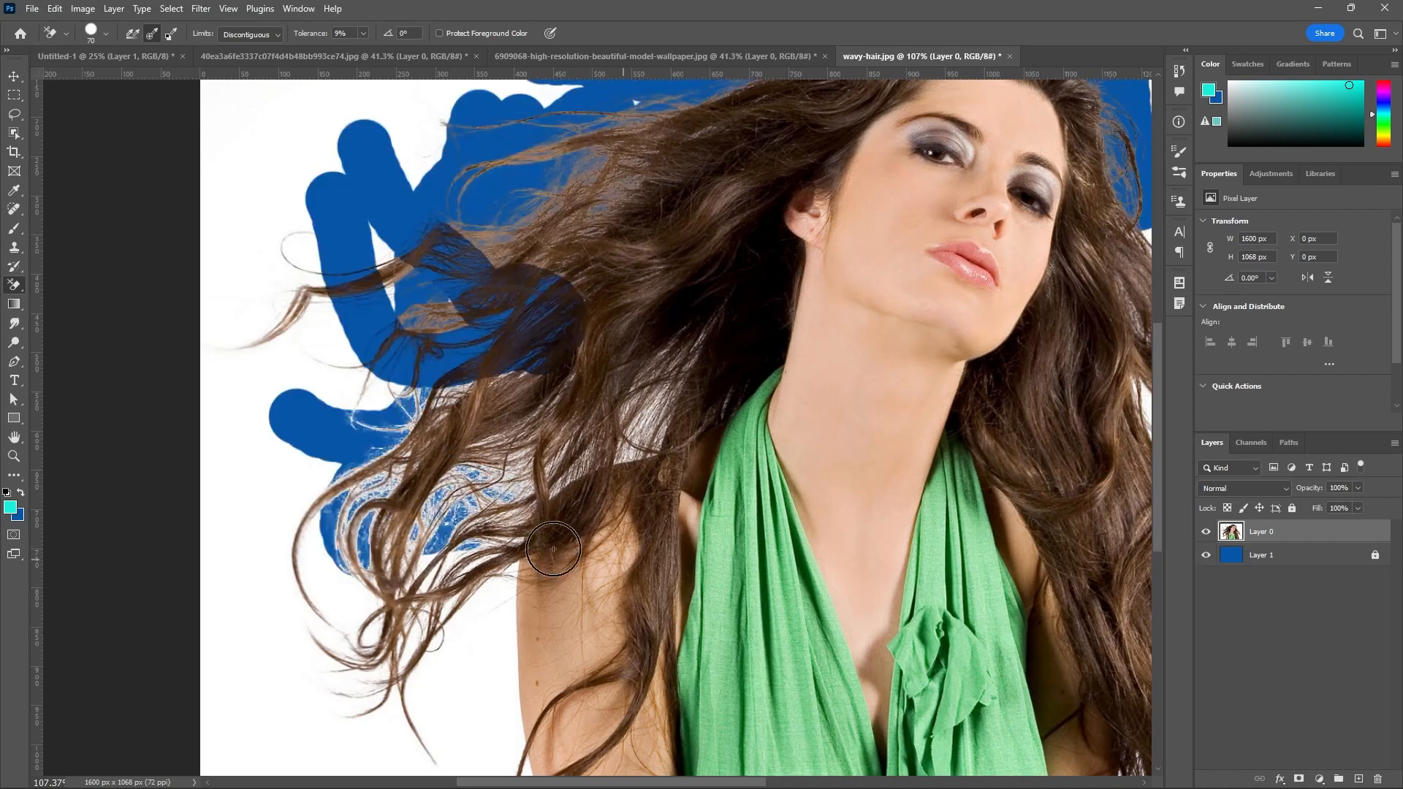
scroll(413, 471, "up", 4)
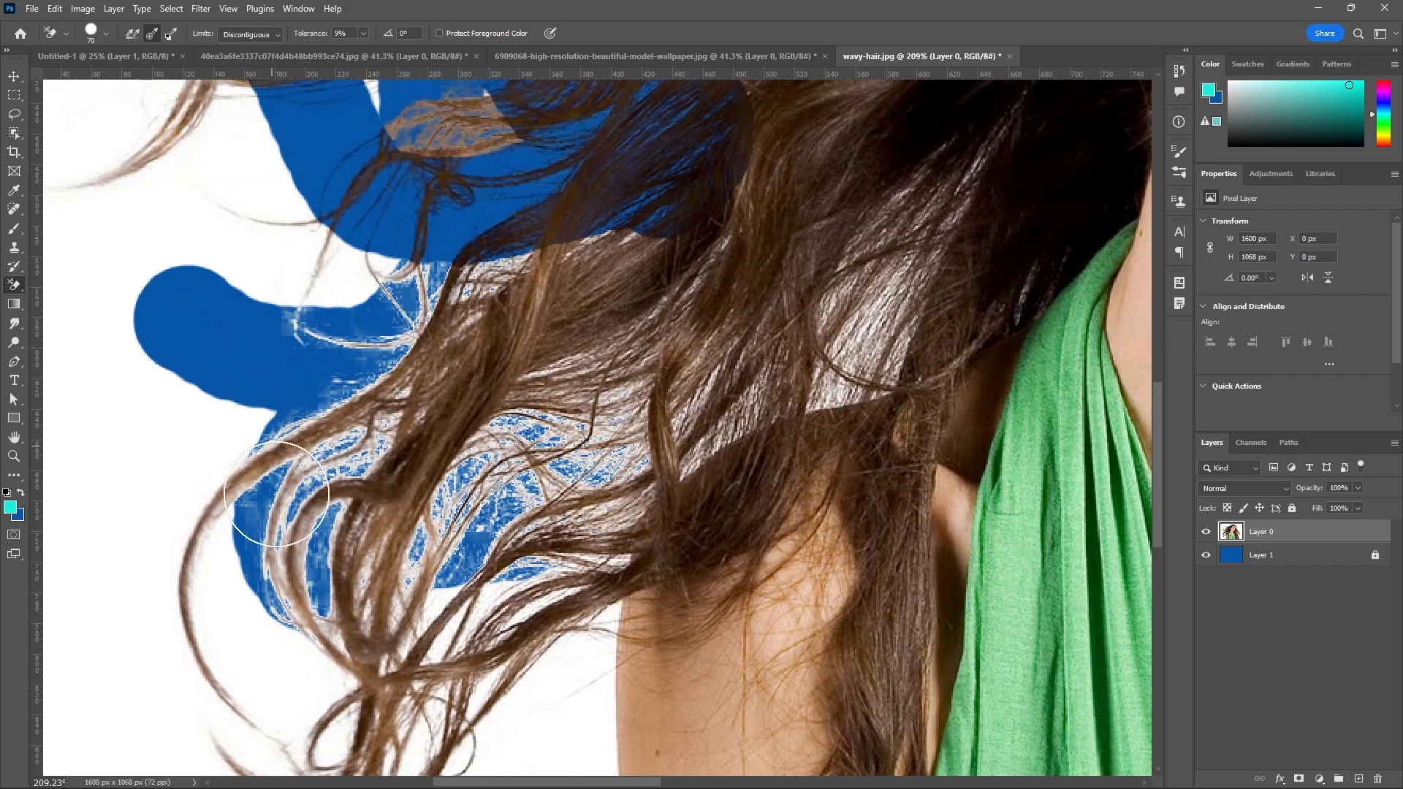
Set the Background Eraser's tolerance to 60% and enlarge its brush to 150 px.
left_click(364, 32)
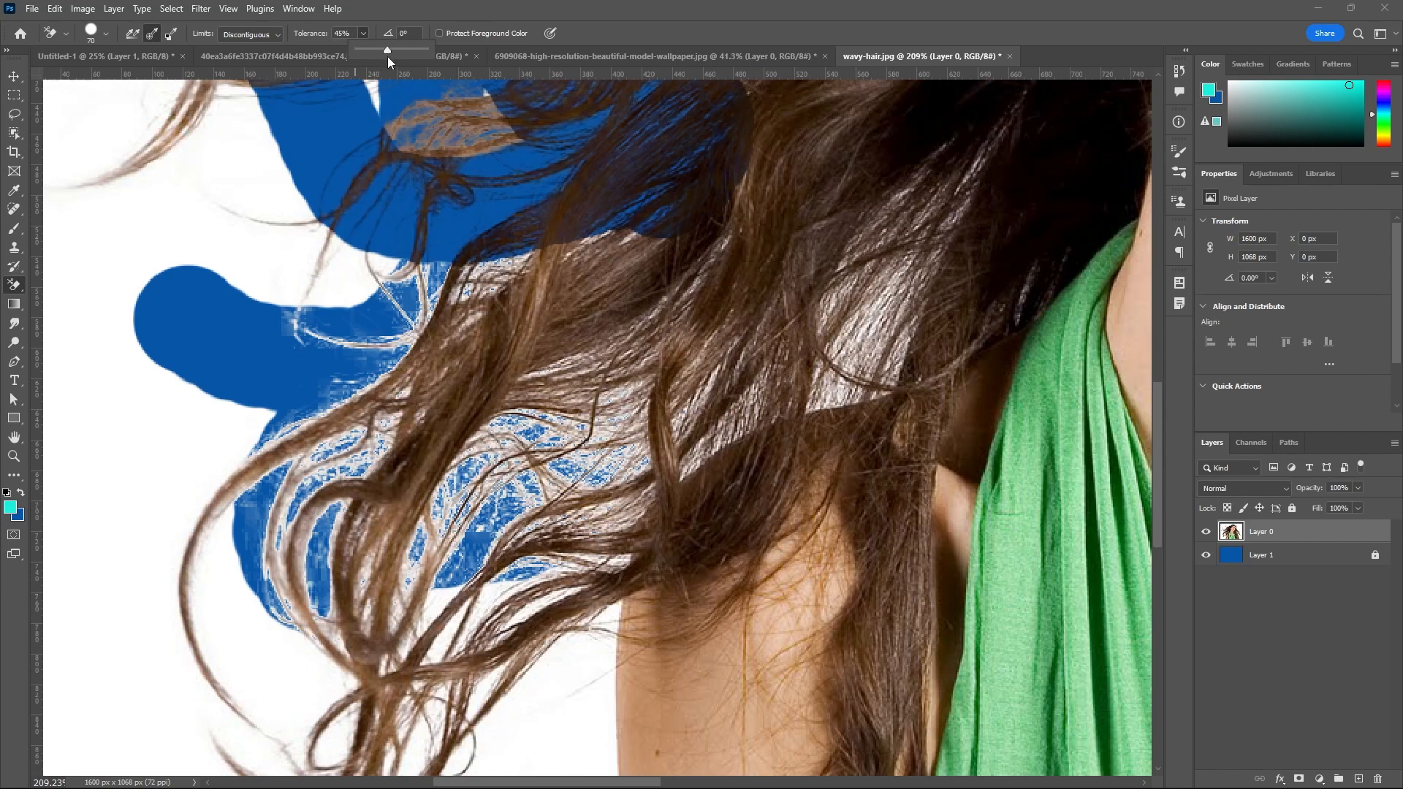
left_click_drag(388, 53, 424, 58)
scroll(406, 100, "down", 5)
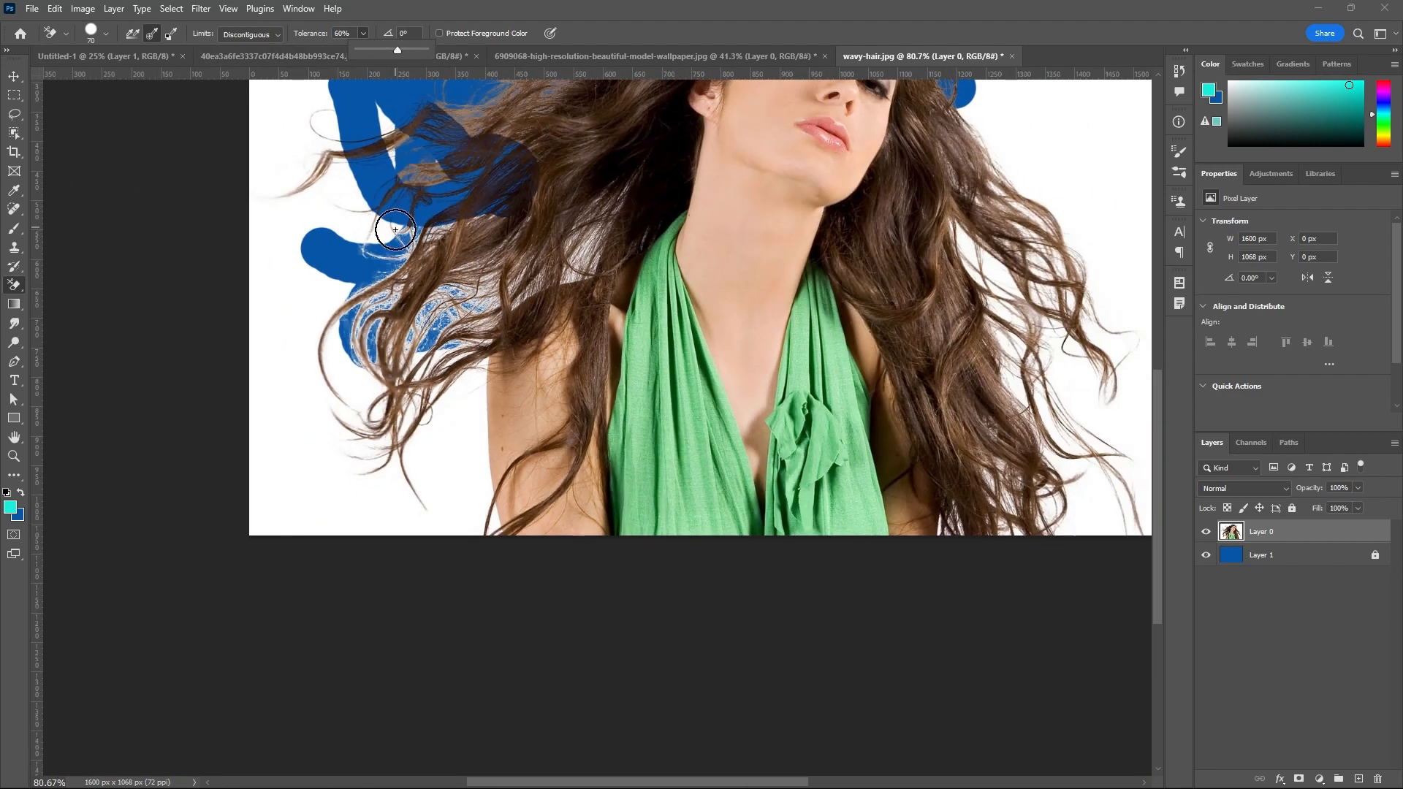
scroll(461, 403, "down", 2)
scroll(408, 475, "down", 2)
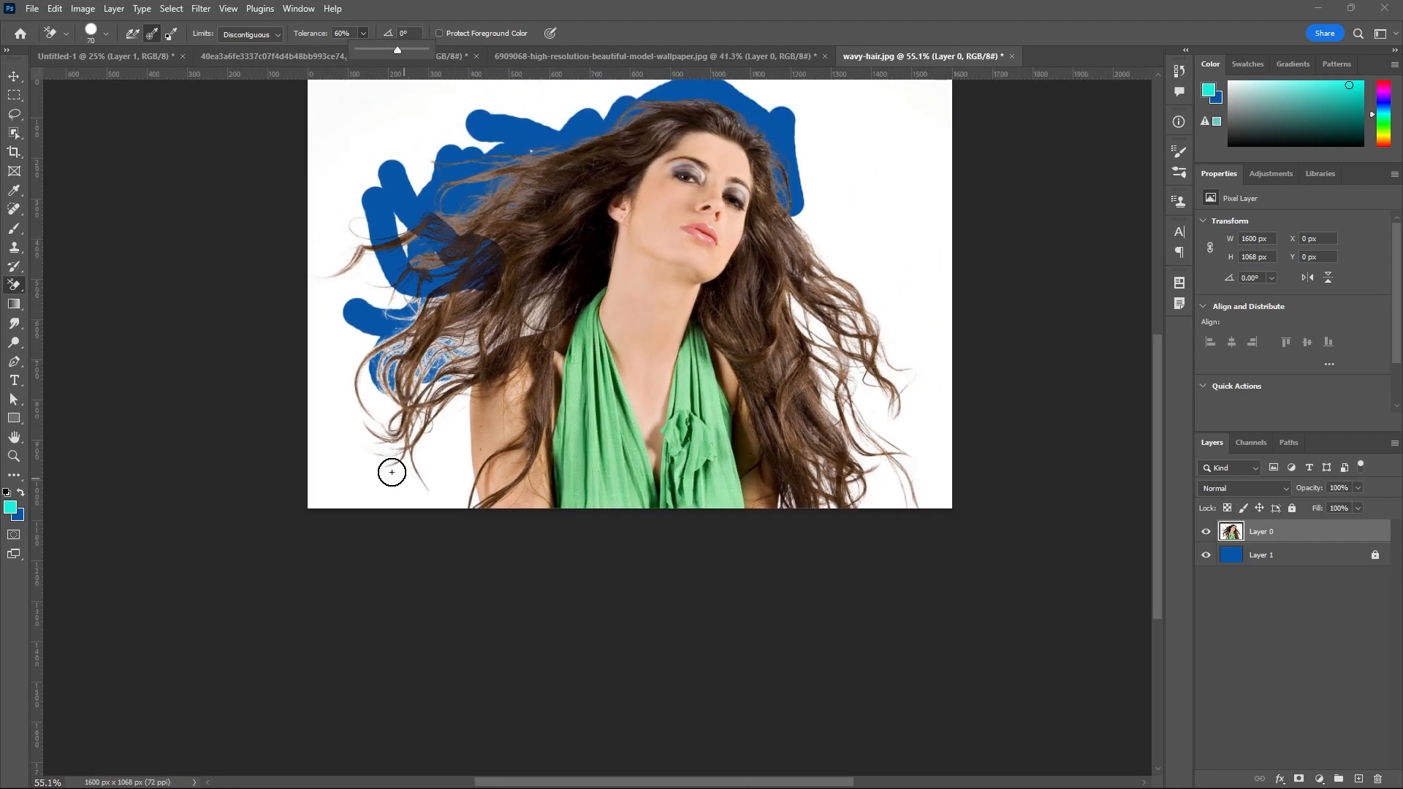
scroll(390, 441, "up", 2)
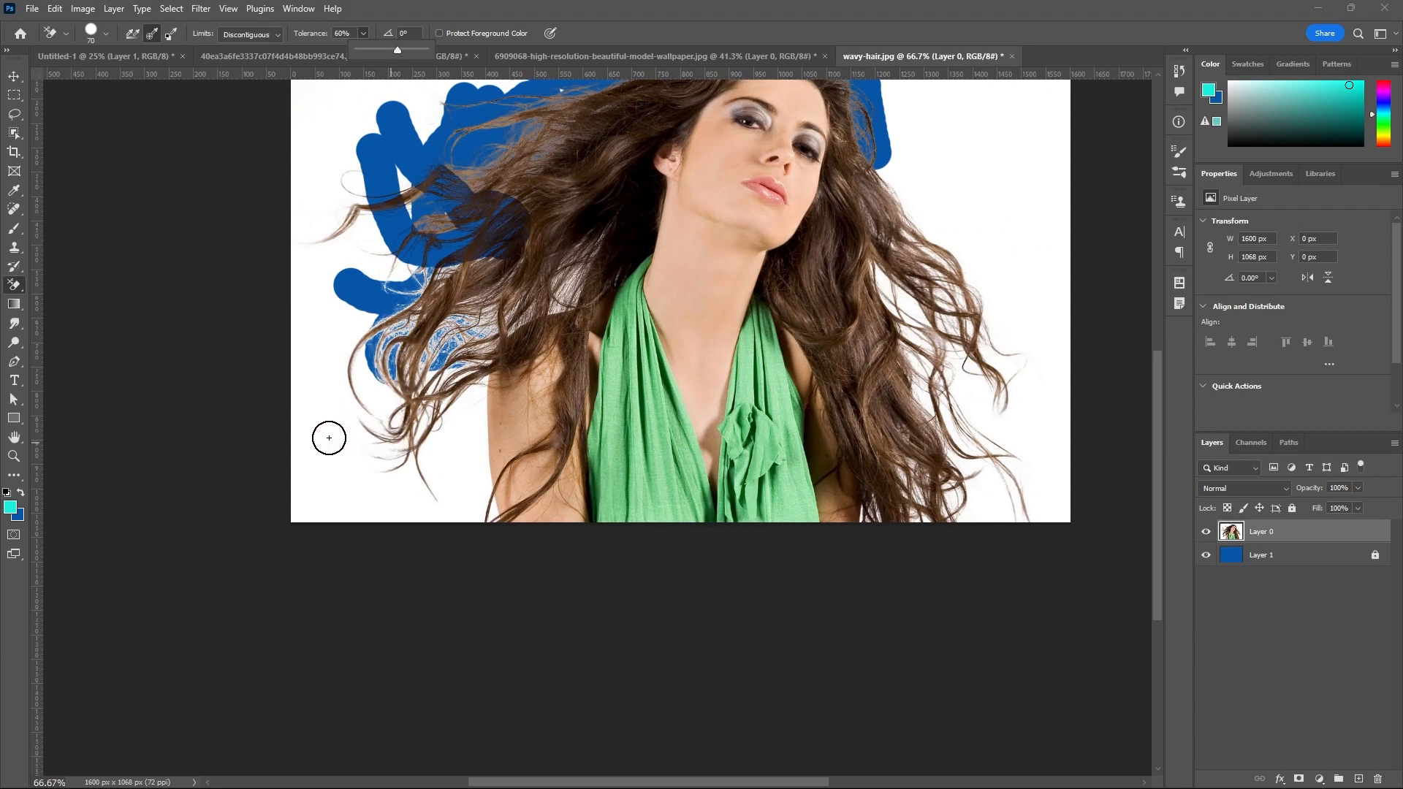
key("bracketright")
key("bracketright")
key("bracketright")
key("bracketright")
key("bracketright")
Erase the background through the lower-left curls with the 150 px brush and toggle the blue layer's visibility.
mouse_move(341, 473)
left_mouse_down()
mouse_move(423, 343)
mouse_move(414, 478)
mouse_move(408, 224)
mouse_move(456, 143)
mouse_move(495, 189)
mouse_move(454, 200)
left_mouse_up()
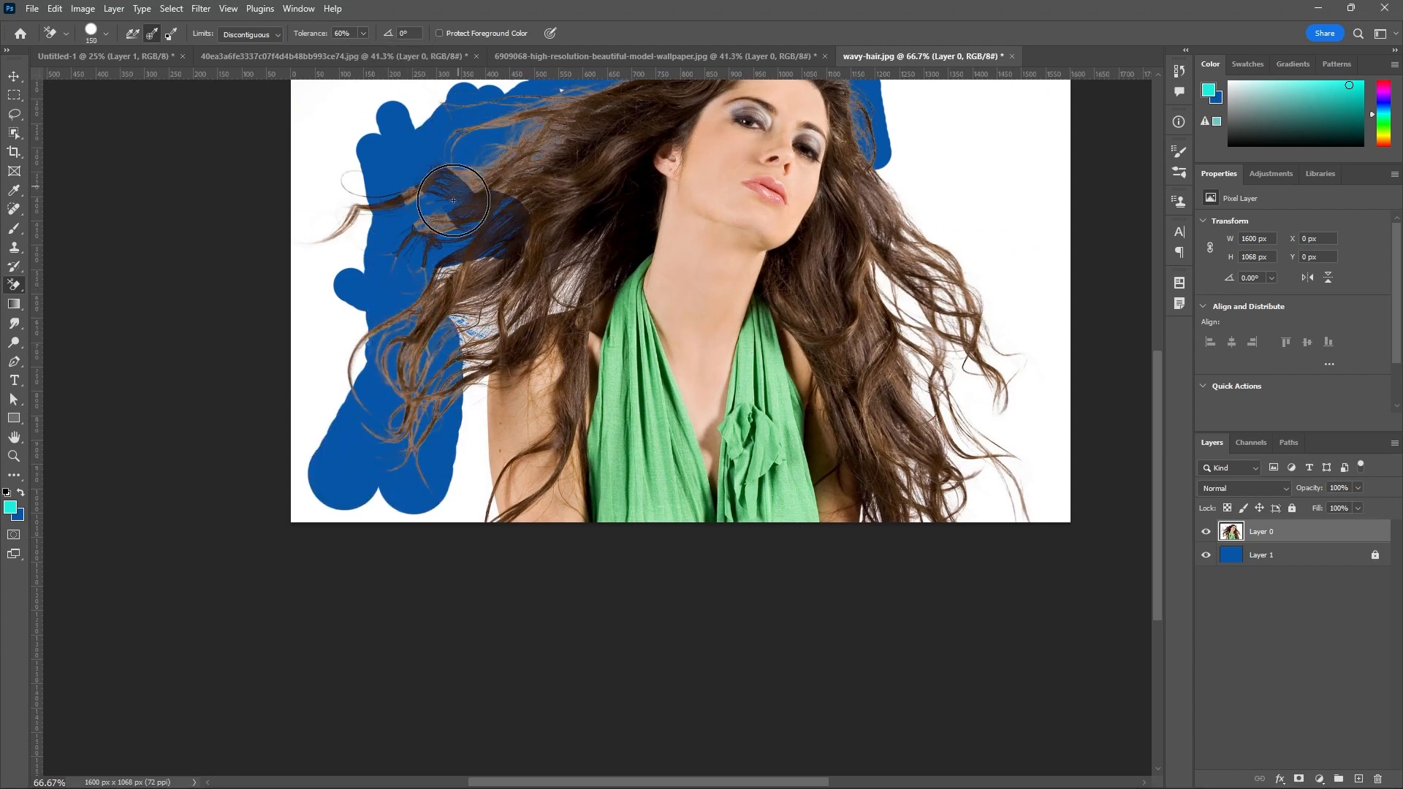
scroll(518, 204, "up", 4)
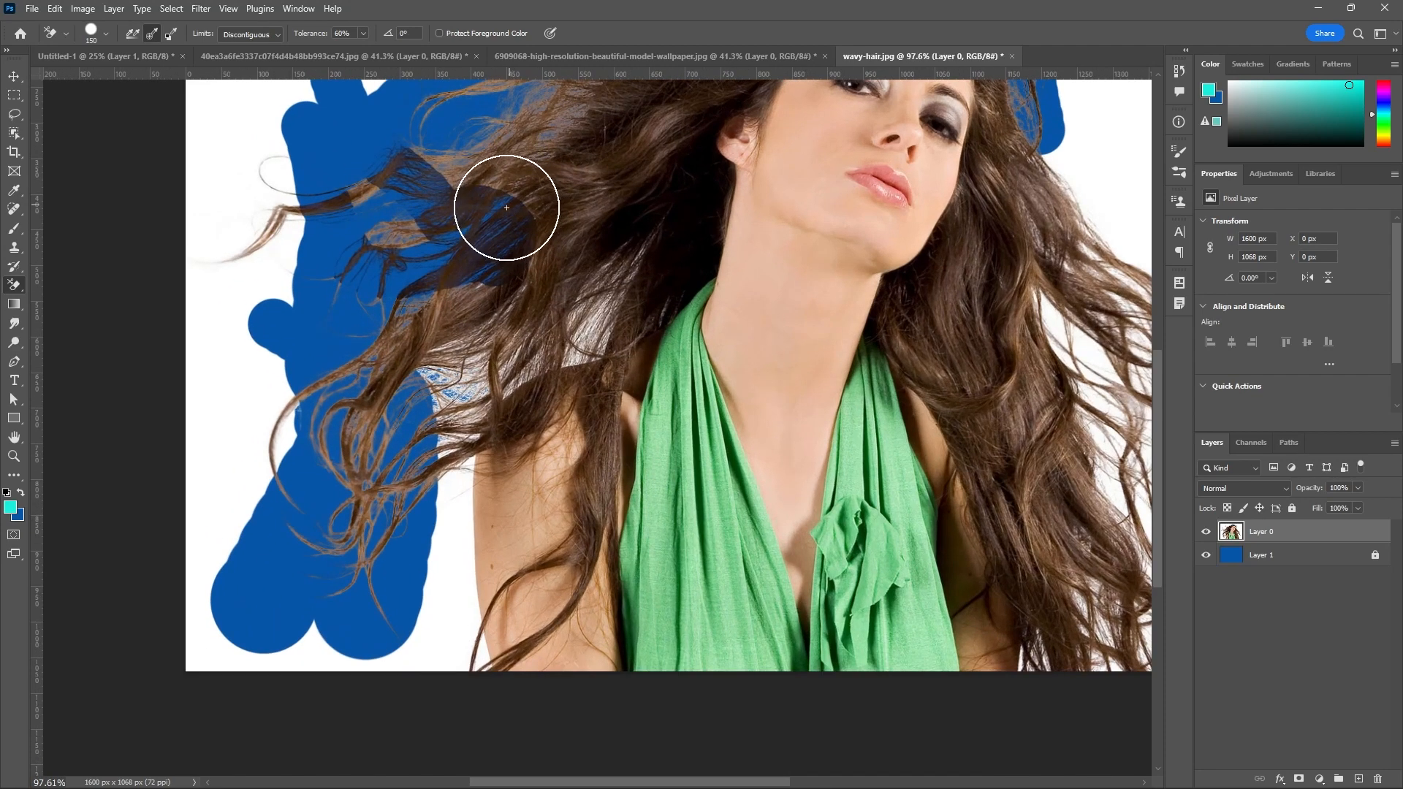
scroll(506, 208, "up", 2)
left_click(1206, 554)
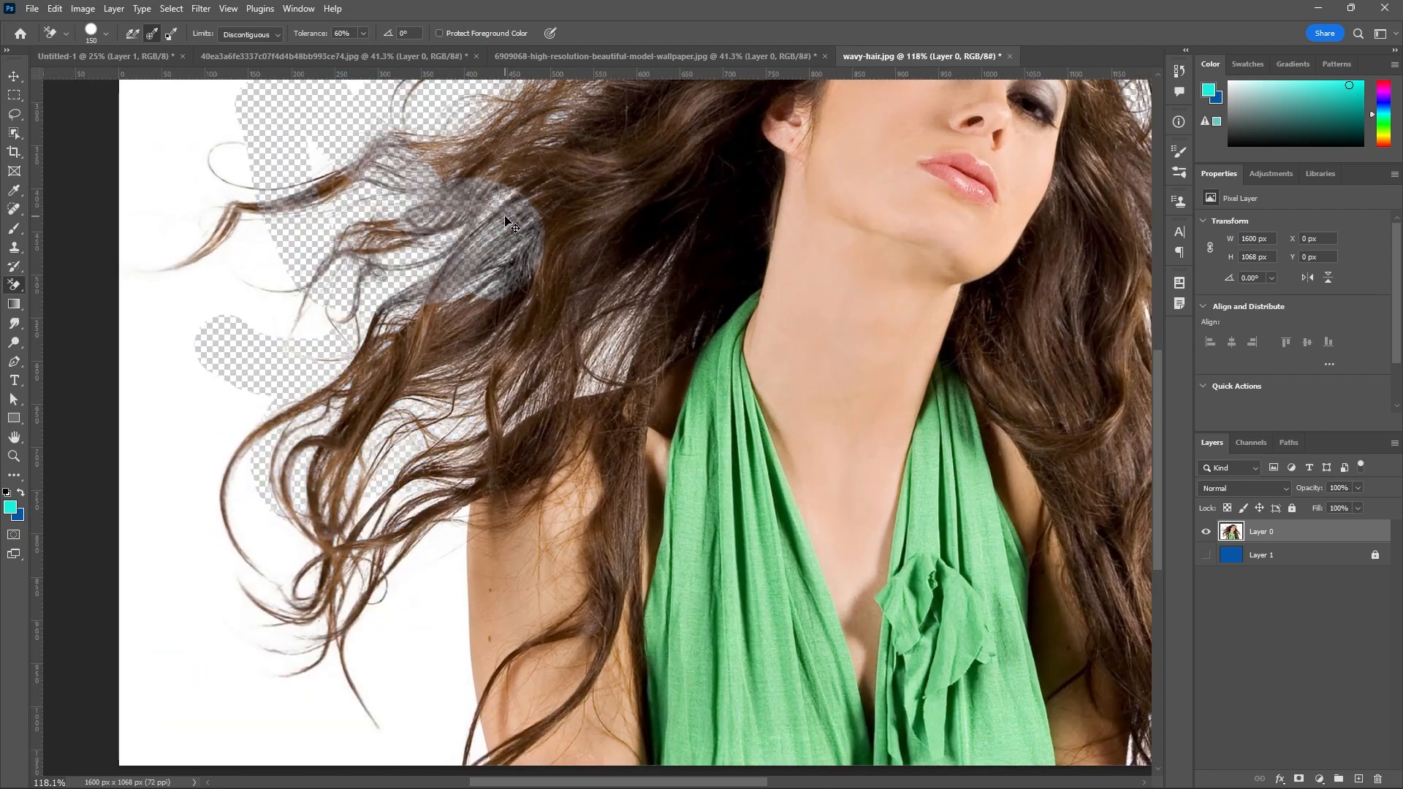
Undo the test strokes over the left hair, back to before the 100% tolerance stroke.
key("ctrl+z")
key("ctrl+z")
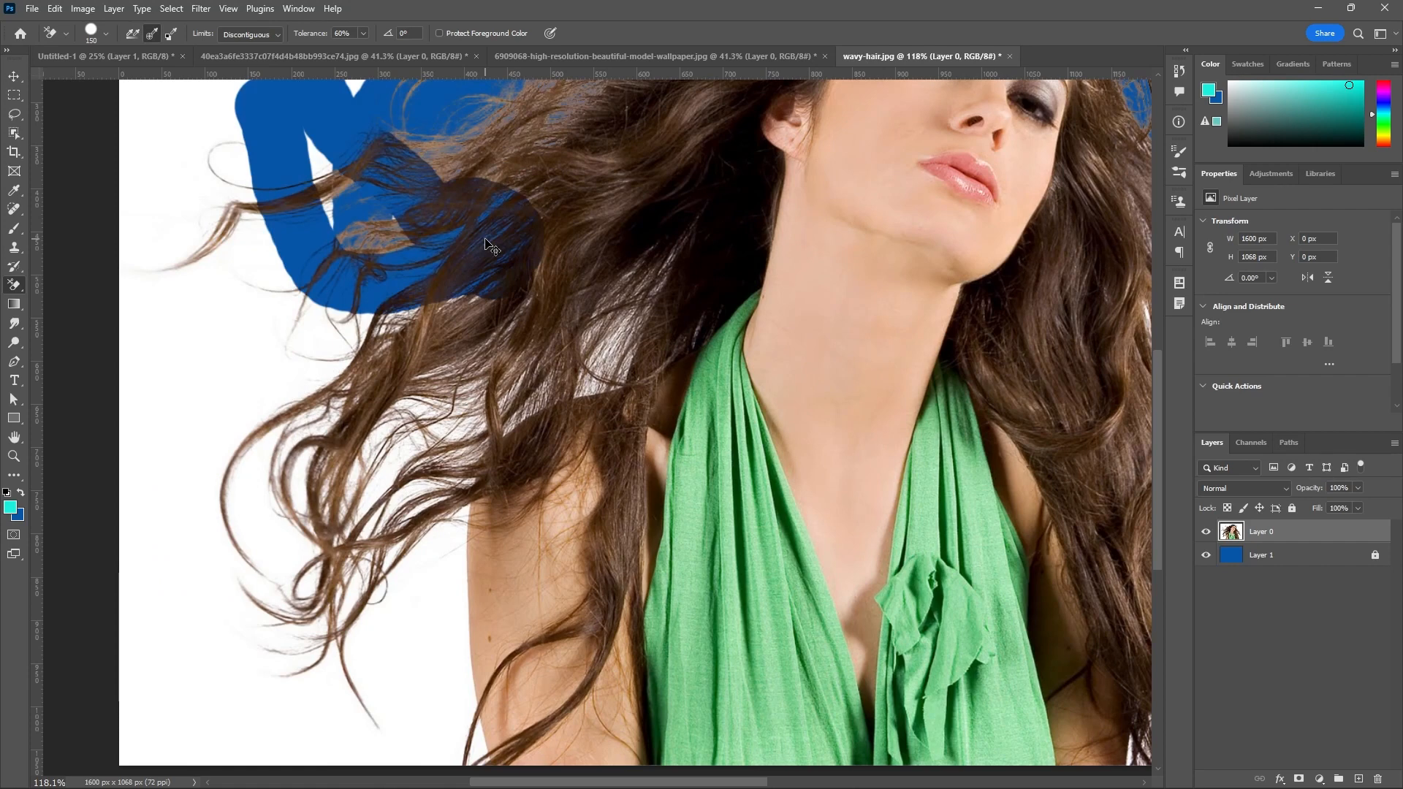
key("ctrl+z")
Erase the remaining white background all around the wavy hair with the 150 px Background Eraser brush.
scroll(671, 415, "down", 4)
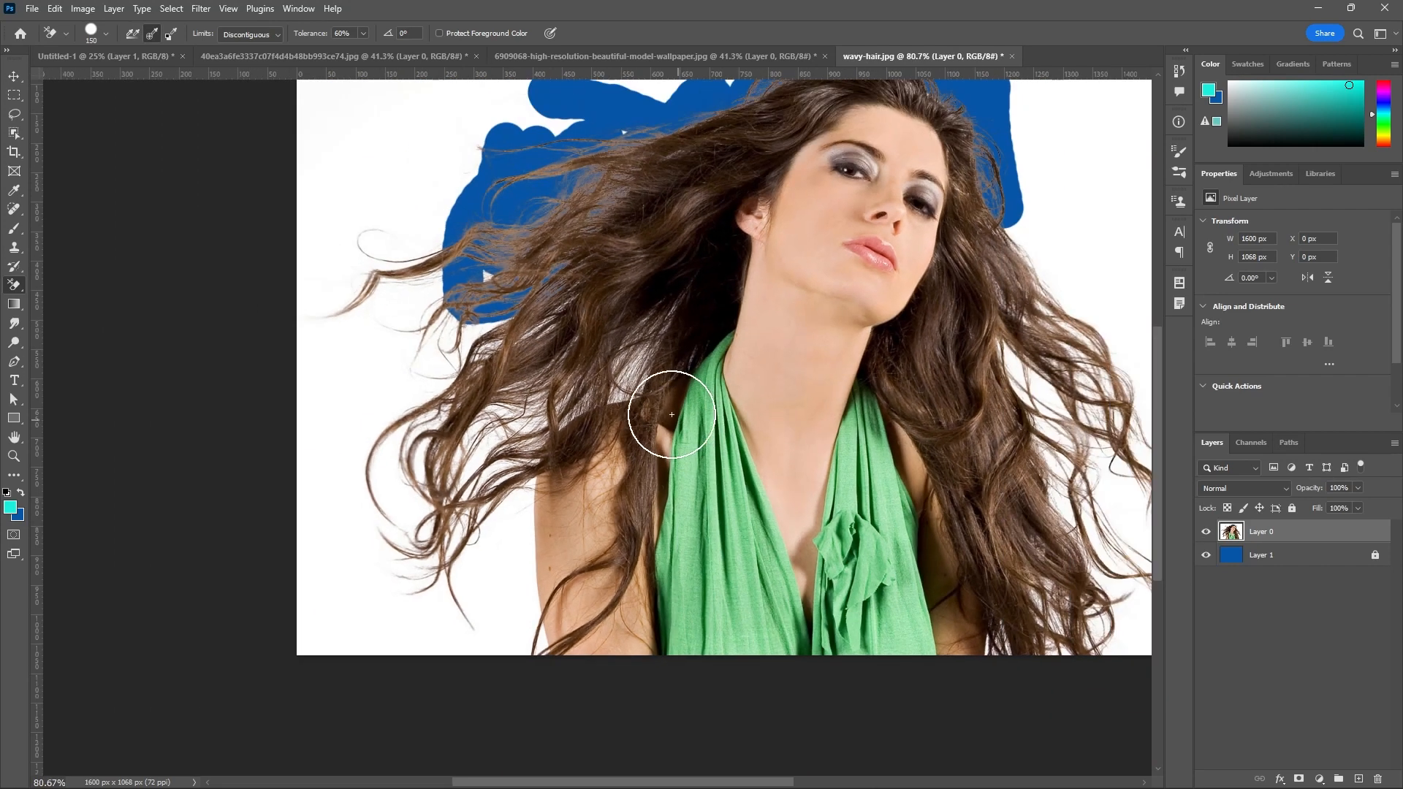
scroll(672, 414, "down", 2)
left_click(464, 193)
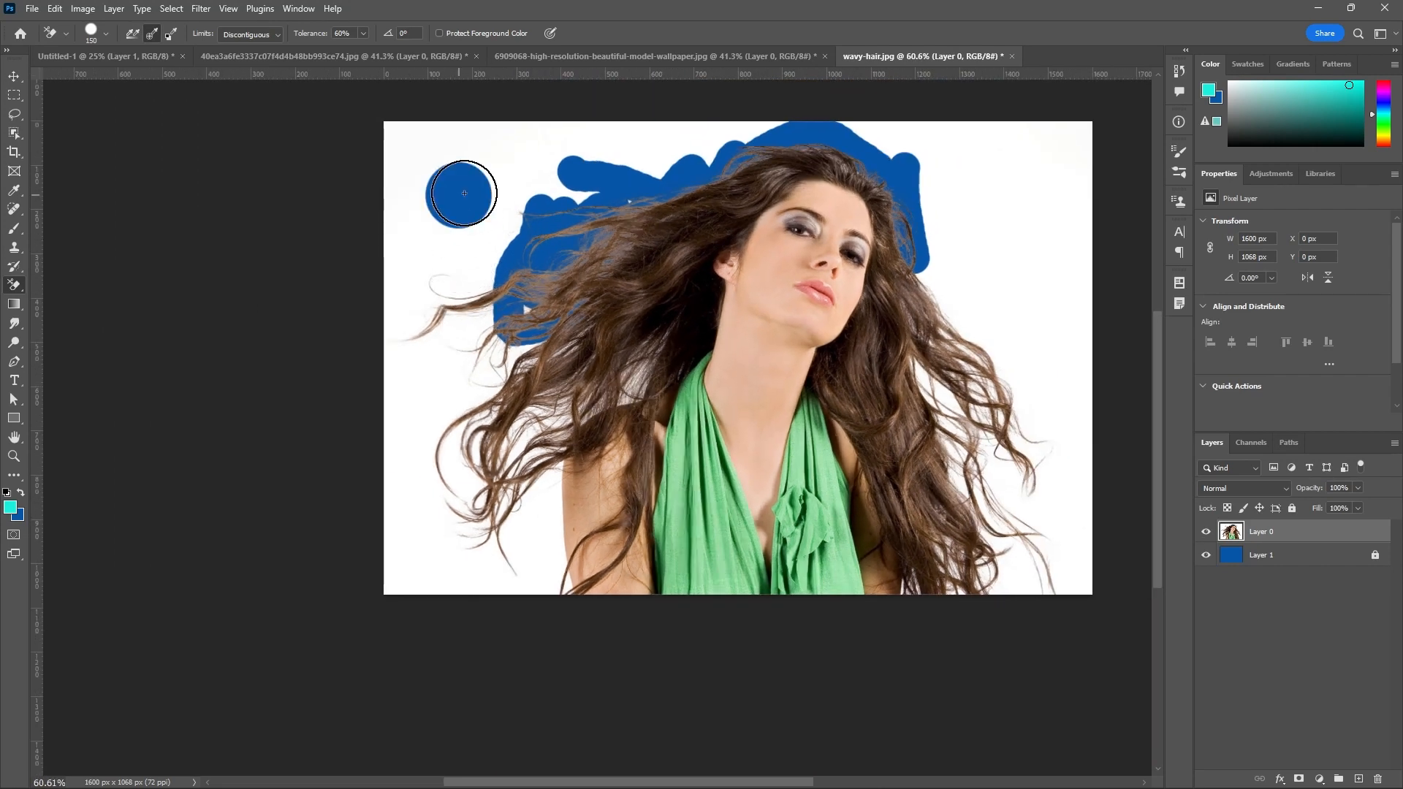
mouse_move(464, 193)
left_mouse_down()
mouse_move(523, 180)
mouse_move(514, 257)
mouse_move(587, 203)
mouse_move(551, 314)
mouse_move(620, 296)
mouse_move(642, 324)
mouse_move(627, 367)
mouse_move(568, 390)
mouse_move(536, 424)
mouse_move(571, 394)
mouse_move(533, 463)
mouse_move(546, 598)
mouse_move(493, 403)
mouse_move(495, 577)
mouse_move(509, 452)
mouse_move(567, 269)
mouse_move(531, 344)
mouse_move(615, 158)
mouse_move(642, 167)
mouse_move(809, 102)
mouse_move(869, 118)
mouse_move(544, 140)
mouse_move(607, 139)
mouse_move(518, 239)
mouse_move(652, 187)
mouse_move(437, 186)
mouse_move(314, 158)
mouse_move(467, 214)
mouse_move(465, 310)
mouse_move(427, 153)
mouse_move(436, 527)
mouse_move(381, 104)
mouse_move(411, 519)
mouse_move(444, 619)
mouse_move(453, 577)
mouse_move(394, 532)
mouse_move(394, 611)
mouse_move(417, 236)
mouse_move(801, 38)
mouse_move(929, 131)
mouse_move(903, 129)
mouse_move(945, 143)
mouse_move(1030, 121)
mouse_move(942, 214)
mouse_move(1016, 184)
mouse_move(1080, 201)
mouse_move(972, 419)
mouse_move(963, 364)
mouse_move(943, 432)
mouse_move(927, 357)
mouse_move(988, 283)
mouse_move(995, 448)
mouse_move(1043, 207)
mouse_move(1062, 439)
left_mouse_up()
mouse_move(986, 468)
left_mouse_down()
mouse_move(945, 458)
mouse_move(931, 414)
mouse_move(973, 569)
mouse_move(1071, 418)
mouse_move(1052, 575)
mouse_move(1088, 553)
mouse_move(1095, 482)
mouse_move(1068, 620)
mouse_move(1013, 554)
mouse_move(981, 578)
mouse_move(941, 535)
mouse_move(924, 604)
left_mouse_up()
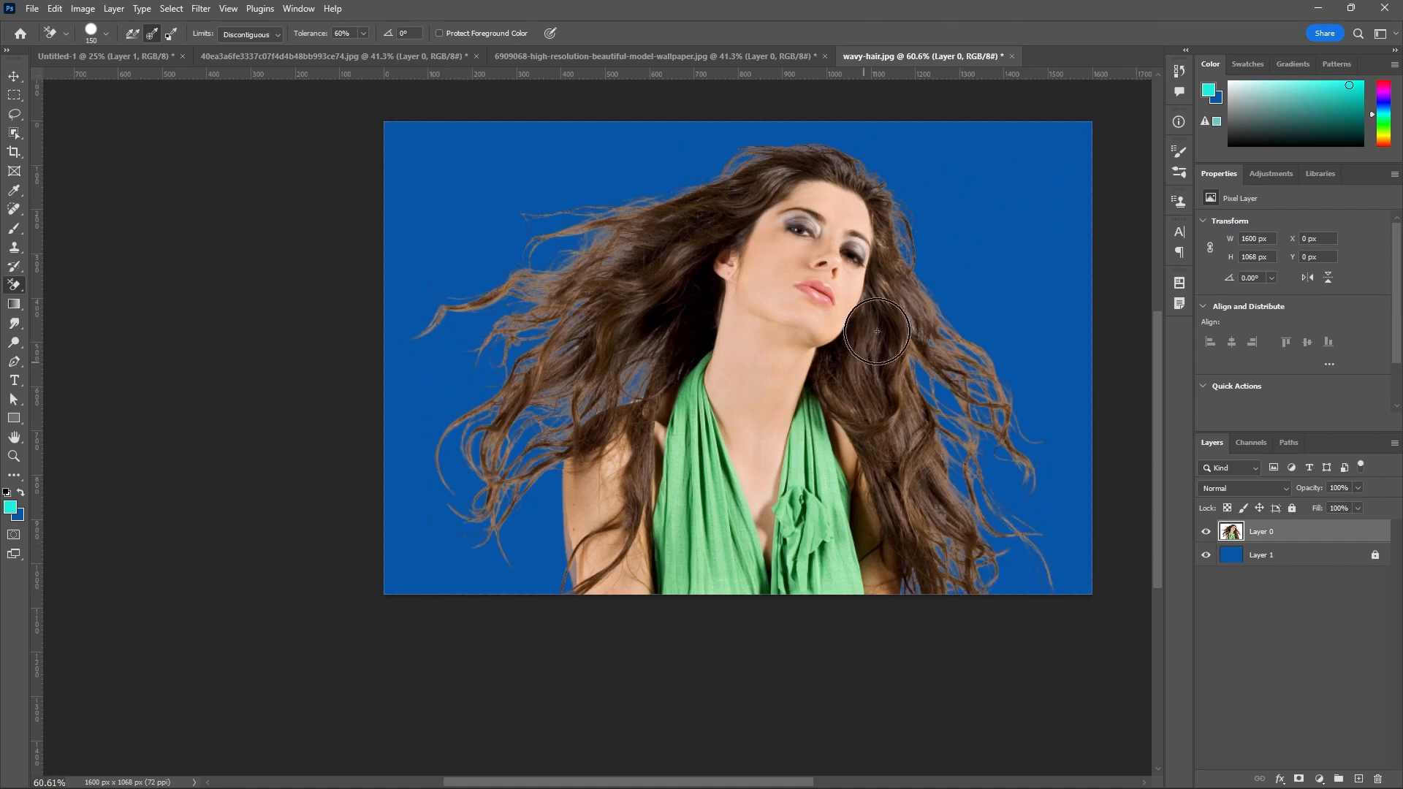
Reduce the Background Eraser's brush size to 45 px.
scroll(790, 321, "up", 3)
scroll(786, 324, "up", 1)
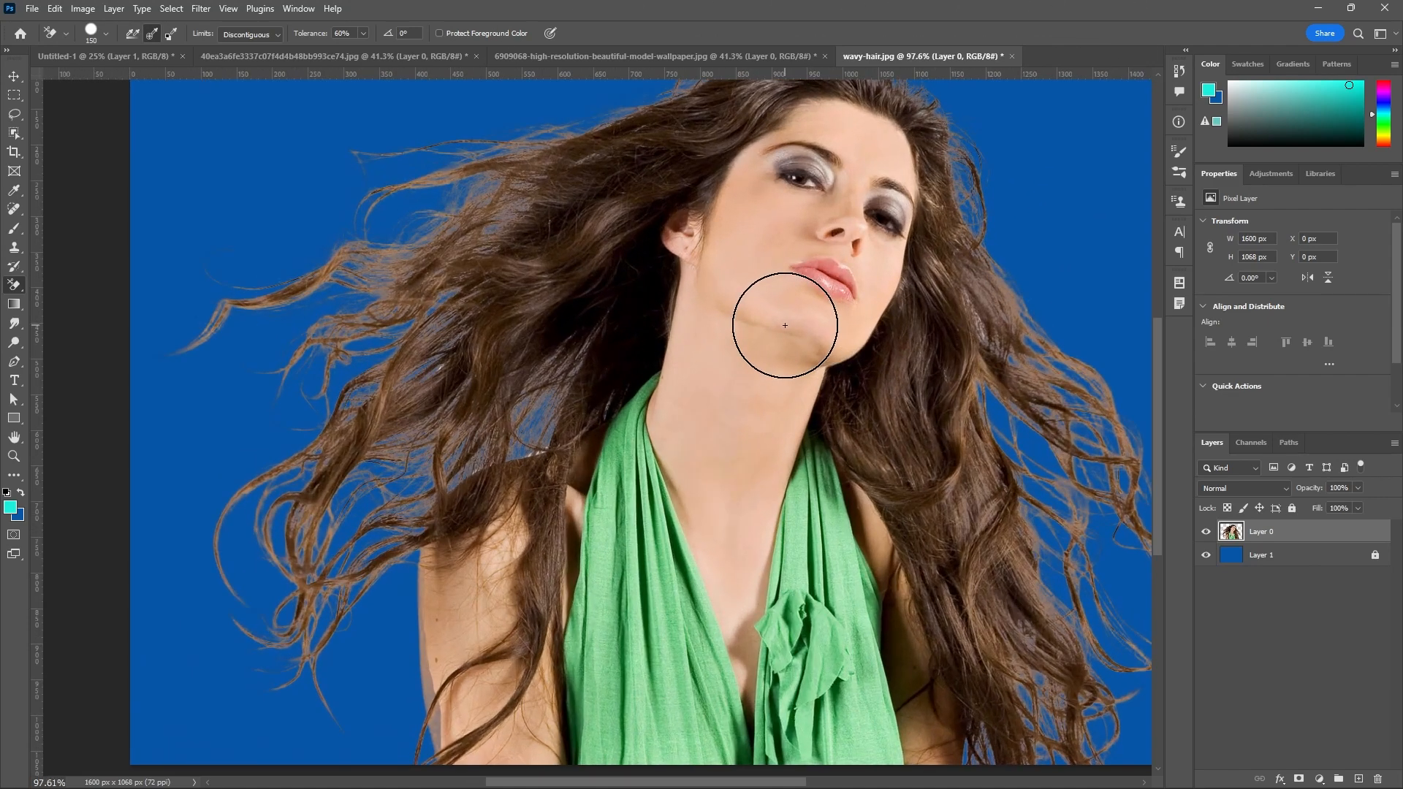
key("bracketleft")
key("bracketleft")
key("bracketleft")
key("bracketleft")
key("bracketleft")
key("bracketleft")
key("bracketleft")
key("bracketleft")
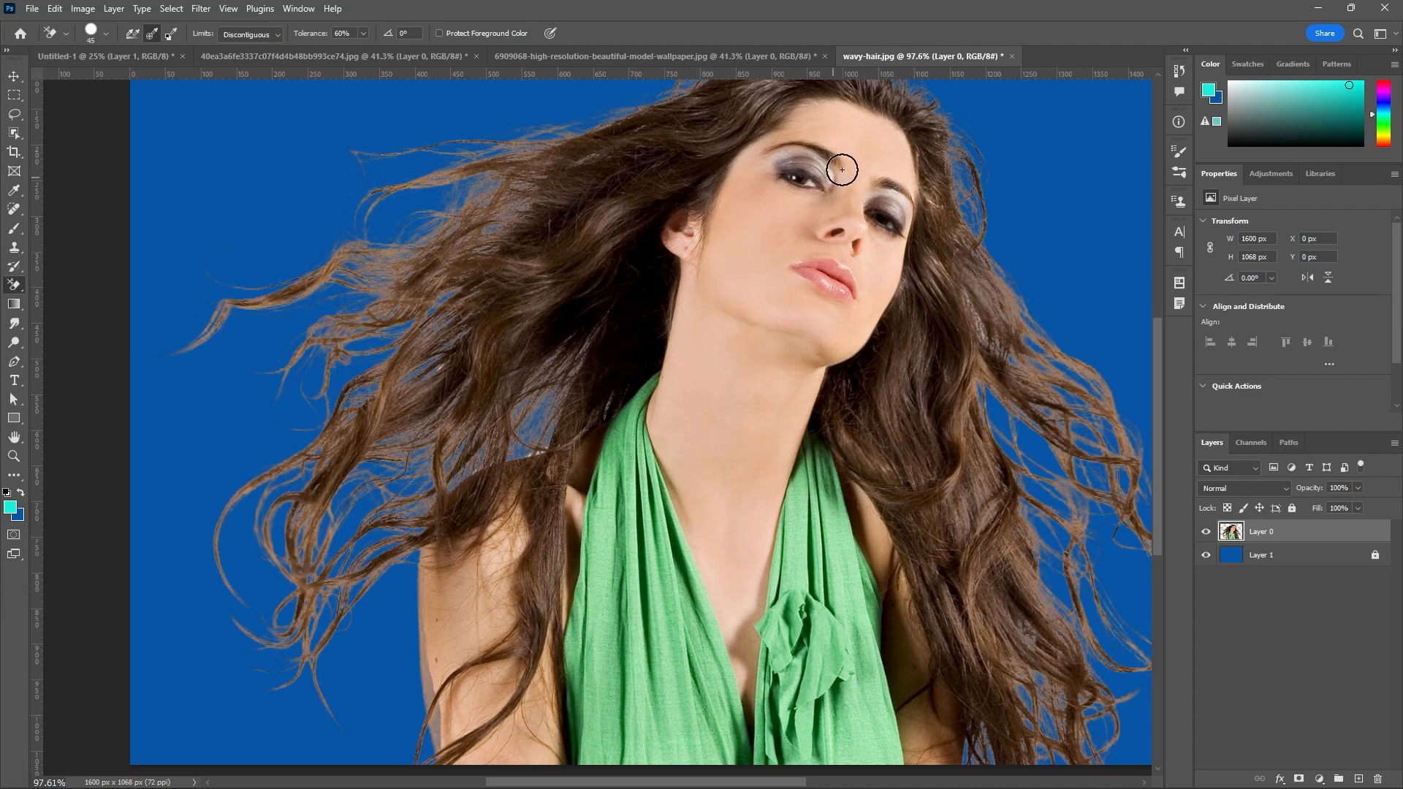
Erase test strokes across the woman's face and the upper-left hair with the 45 px brush at 60% tolerance.
scroll(790, 178, "up", 3)
scroll(765, 249, "down", 3)
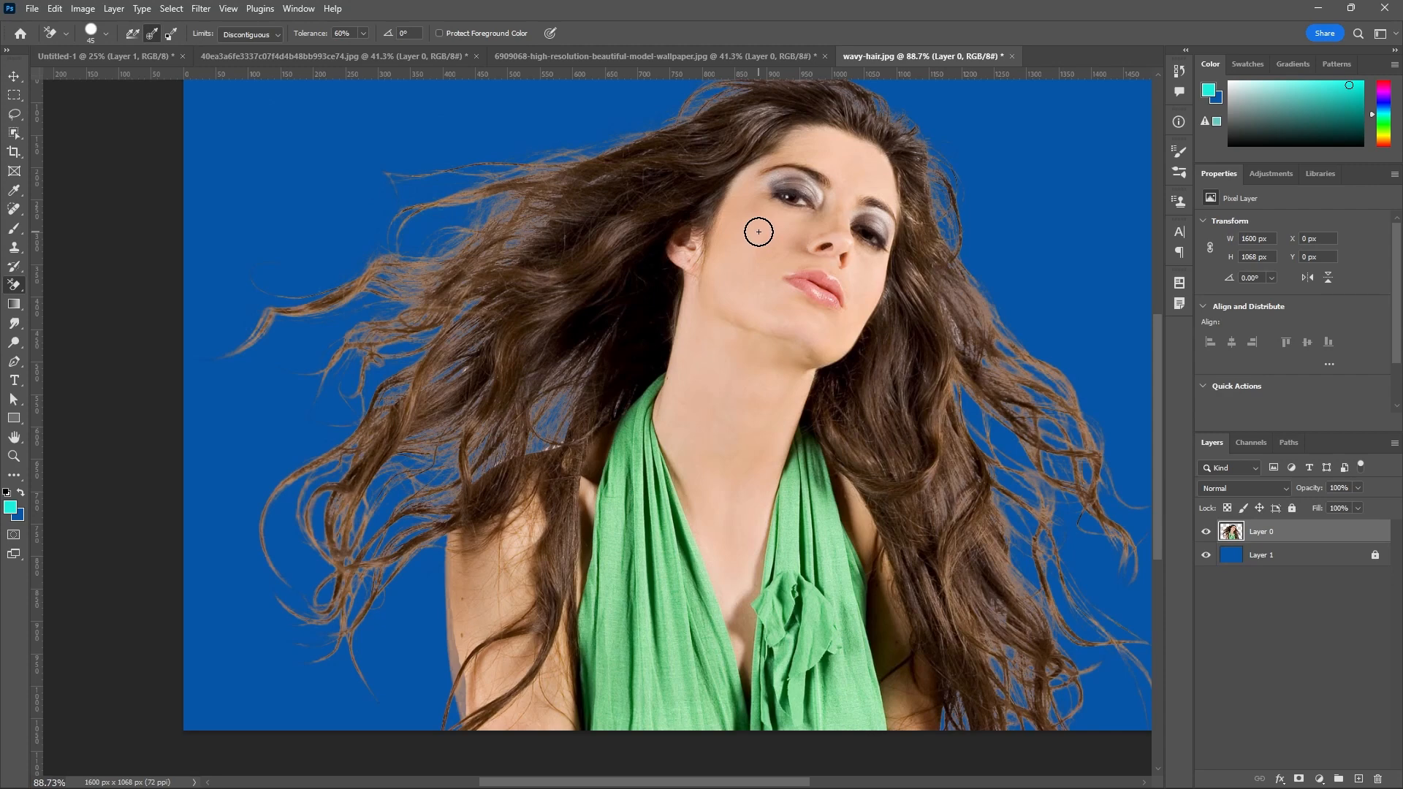
left_click(758, 231)
mouse_move(758, 232)
left_mouse_down()
mouse_move(756, 300)
mouse_move(807, 278)
mouse_move(829, 296)
mouse_move(838, 260)
mouse_move(808, 258)
mouse_move(862, 172)
mouse_move(841, 156)
mouse_move(881, 179)
mouse_move(845, 213)
mouse_move(843, 288)
mouse_move(813, 282)
mouse_move(827, 312)
mouse_move(802, 298)
mouse_move(797, 312)
mouse_move(770, 288)
mouse_move(759, 258)
mouse_move(735, 255)
mouse_move(727, 189)
left_mouse_up()
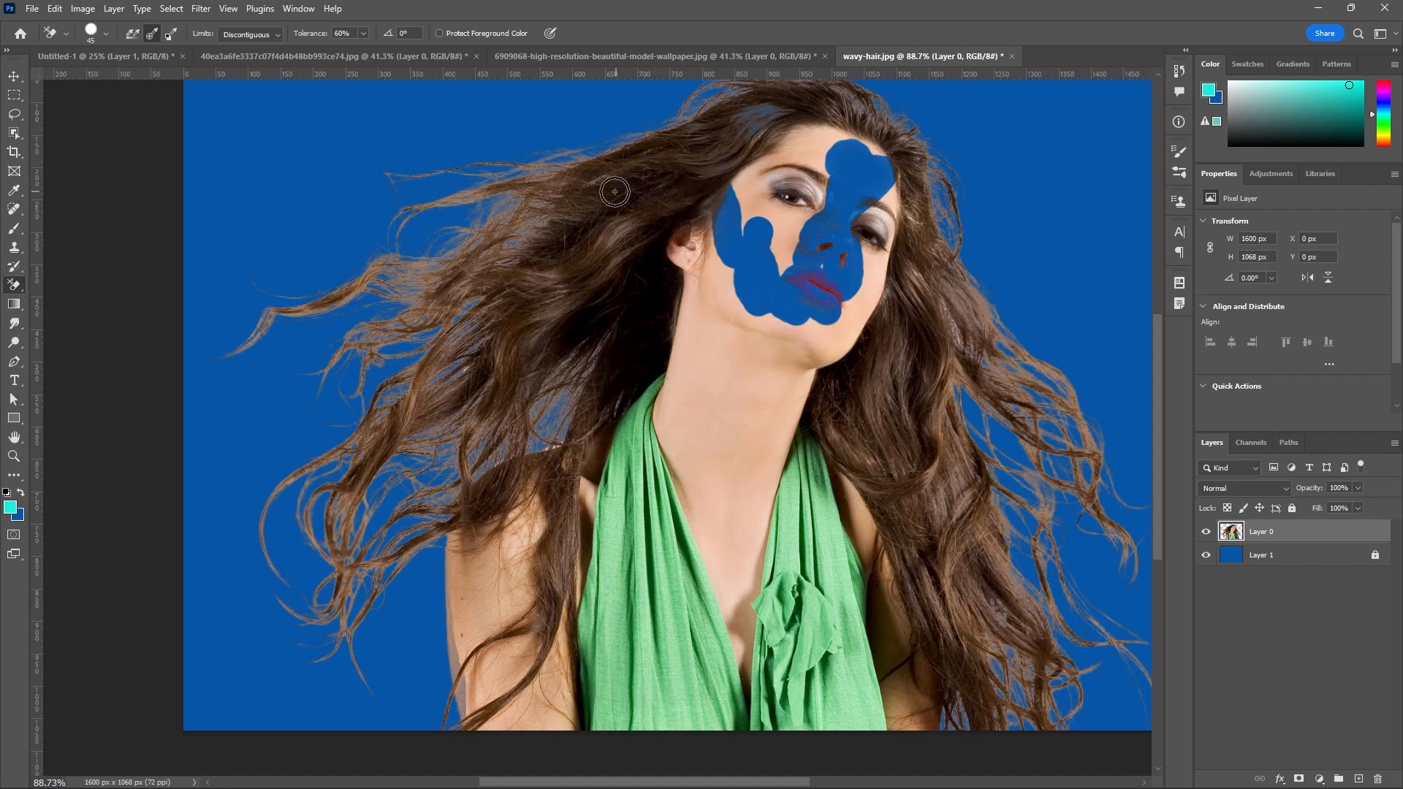
mouse_move(614, 191)
left_mouse_down()
mouse_move(576, 188)
mouse_move(487, 251)
mouse_move(581, 220)
mouse_move(617, 231)
mouse_move(492, 306)
mouse_move(528, 275)
mouse_move(461, 296)
mouse_move(558, 220)
mouse_move(460, 277)
mouse_move(555, 212)
mouse_move(552, 236)
mouse_move(678, 170)
mouse_move(730, 159)
mouse_move(749, 182)
mouse_move(817, 147)
mouse_move(785, 158)
mouse_move(781, 240)
mouse_move(792, 224)
mouse_move(754, 215)
mouse_move(752, 199)
mouse_move(709, 247)
mouse_move(715, 280)
mouse_move(703, 212)
mouse_move(644, 180)
mouse_move(436, 221)
mouse_move(417, 277)
mouse_move(439, 334)
mouse_move(510, 333)
mouse_move(429, 390)
left_mouse_up()
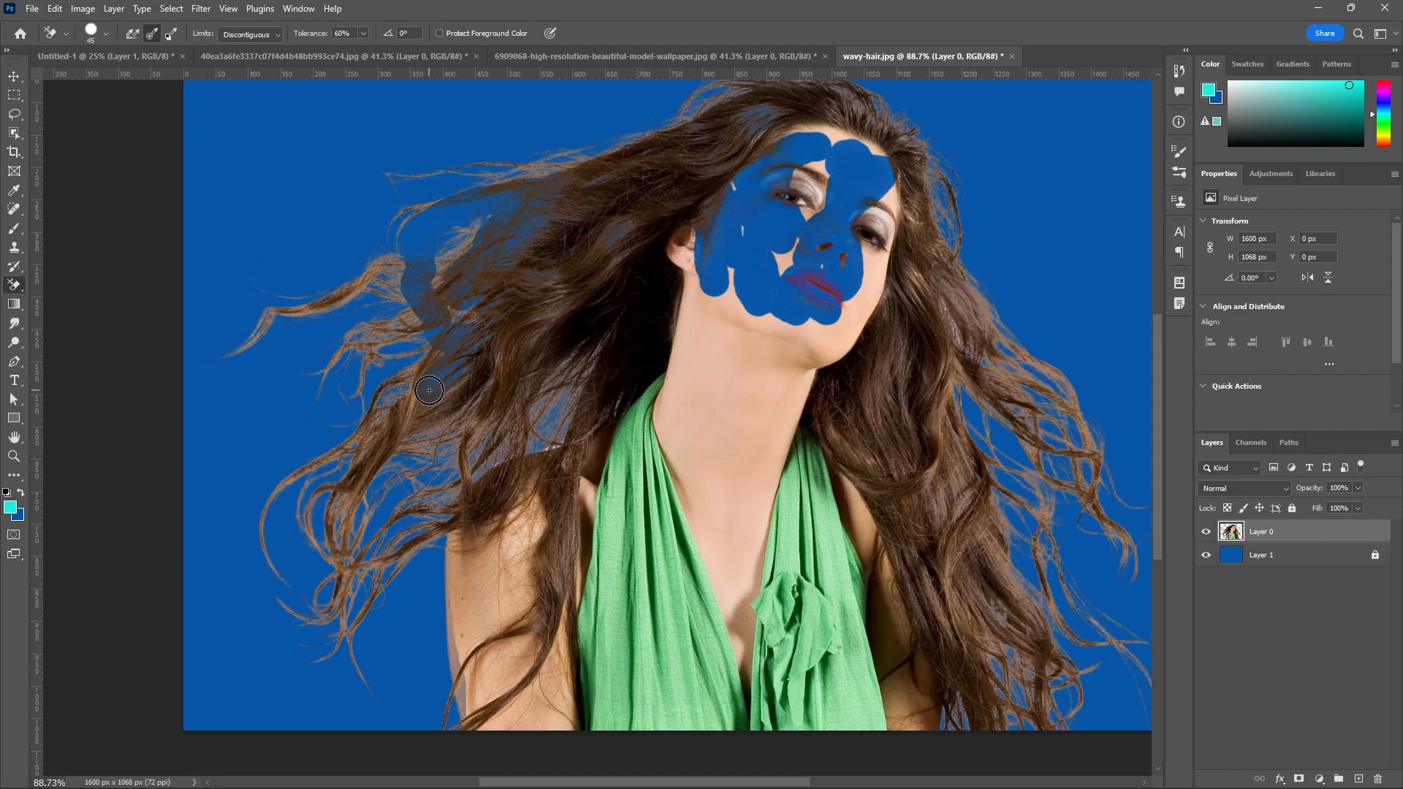
mouse_move(429, 390)
left_mouse_down()
mouse_move(503, 362)
mouse_move(521, 307)
mouse_move(500, 258)
mouse_move(445, 292)
mouse_move(451, 248)
mouse_move(577, 180)
mouse_move(577, 164)
mouse_move(522, 174)
mouse_move(485, 234)
mouse_move(659, 128)
left_mouse_up()
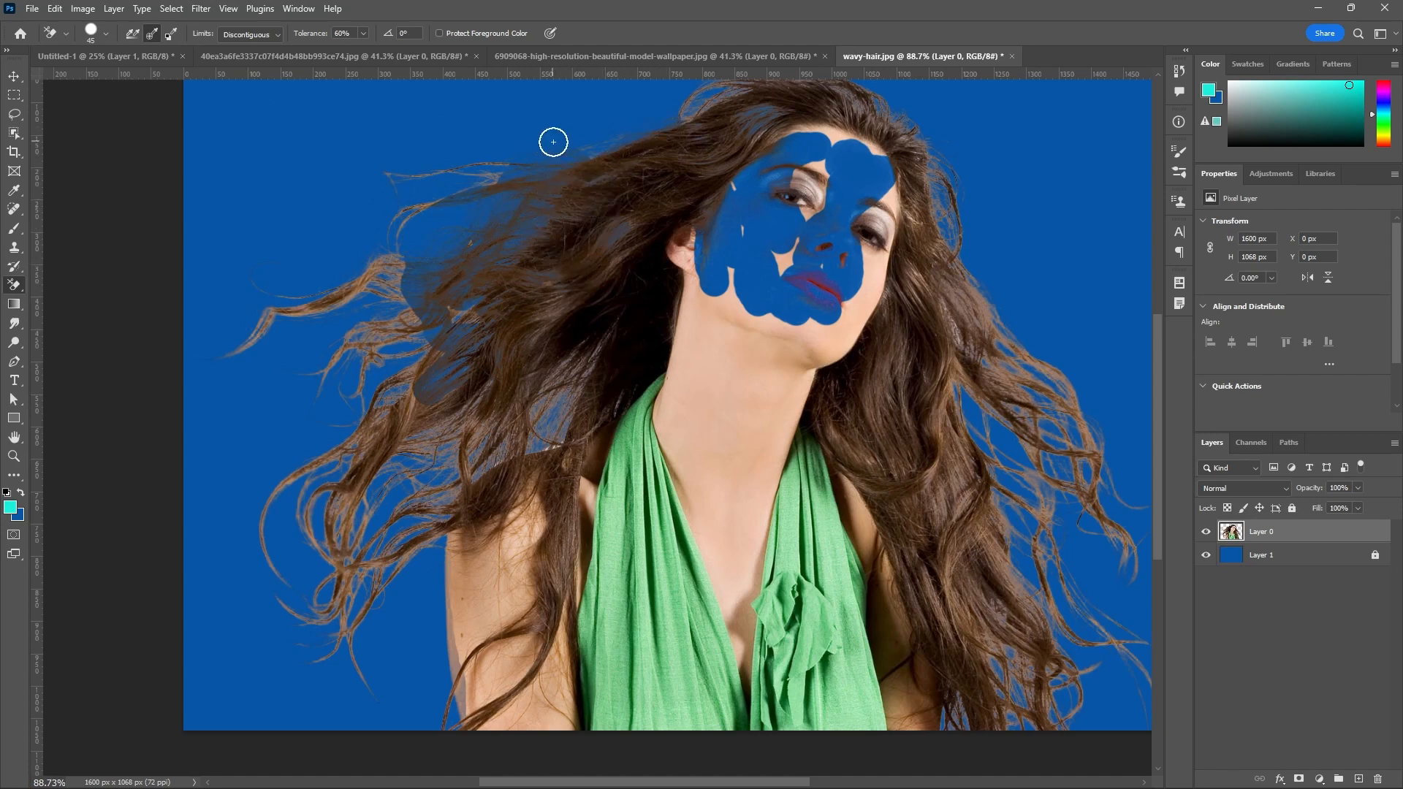
Erase test strokes over the green dress and across the hair on both sides of the neck.
scroll(592, 127, "down", 3)
scroll(626, 546, "up", 2)
scroll(626, 547, "up", 1)
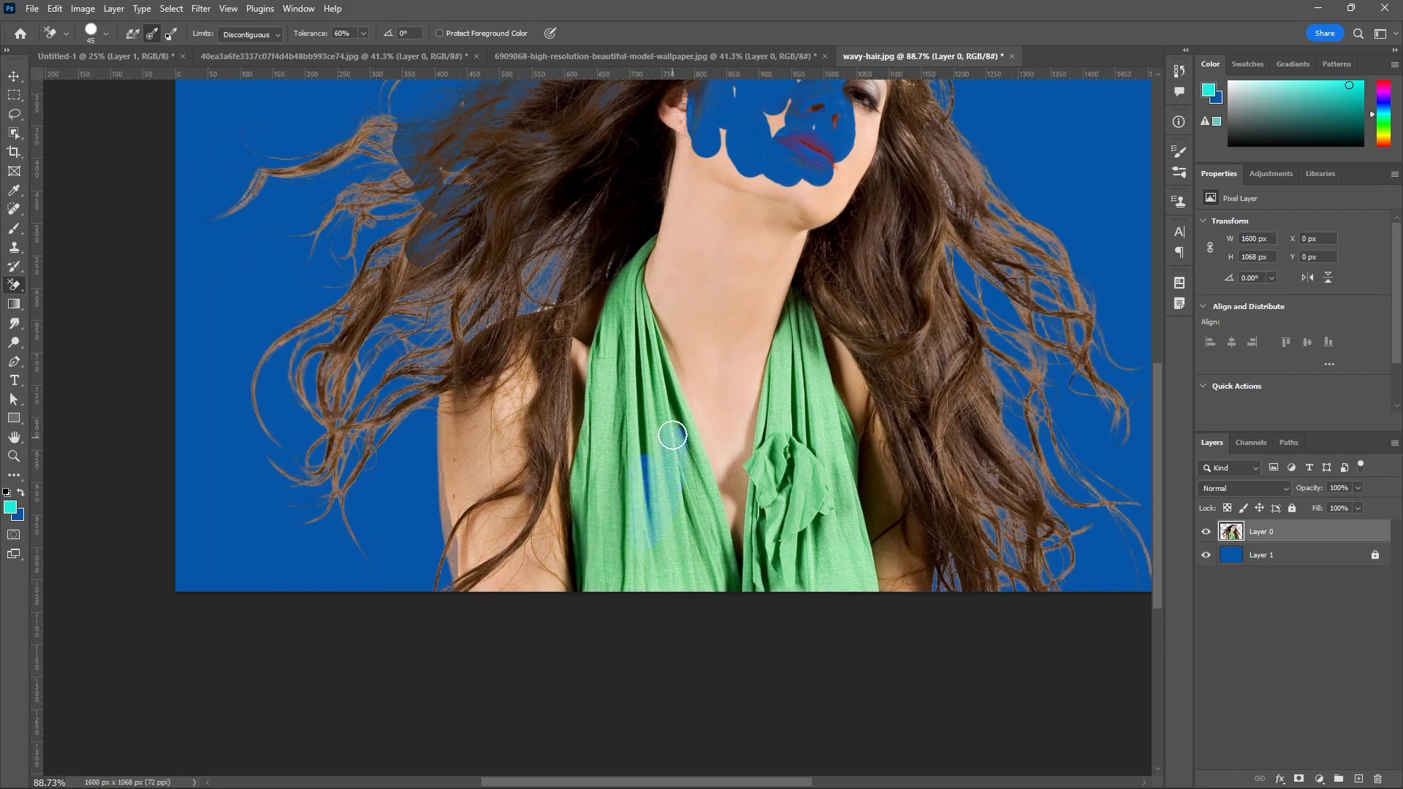
mouse_move(673, 436)
left_mouse_down()
mouse_move(652, 411)
mouse_move(598, 457)
mouse_move(626, 481)
mouse_move(647, 395)
mouse_move(633, 387)
mouse_move(610, 472)
mouse_move(633, 338)
mouse_move(674, 318)
left_mouse_up()
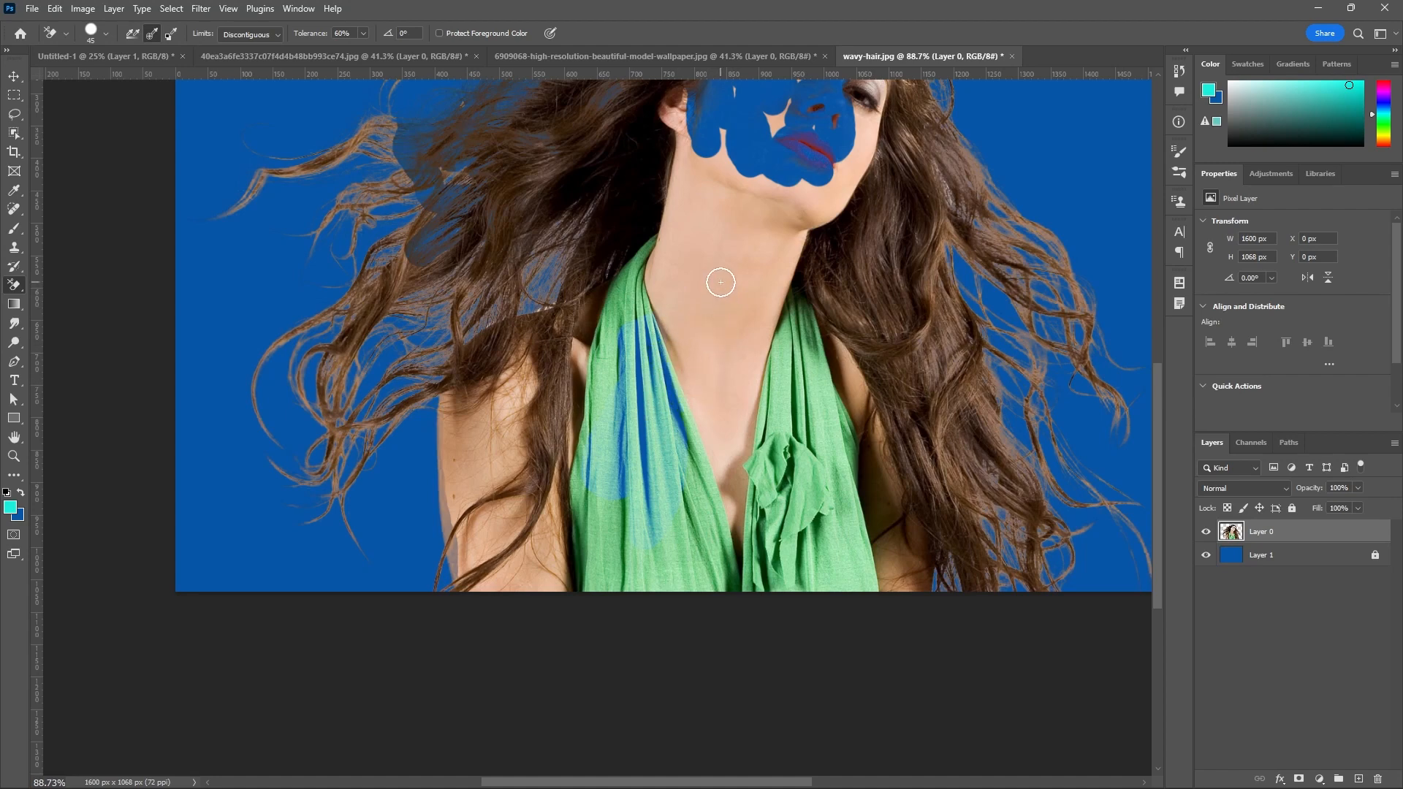
mouse_move(679, 254)
left_mouse_down()
mouse_move(618, 321)
mouse_move(639, 258)
mouse_move(635, 160)
mouse_move(601, 231)
mouse_move(601, 252)
mouse_move(647, 202)
mouse_move(653, 174)
mouse_move(636, 145)
mouse_move(596, 161)
mouse_move(556, 219)
mouse_move(527, 218)
mouse_move(522, 165)
mouse_move(489, 192)
mouse_move(501, 259)
mouse_move(451, 361)
mouse_move(384, 287)
mouse_move(329, 354)
left_mouse_up()
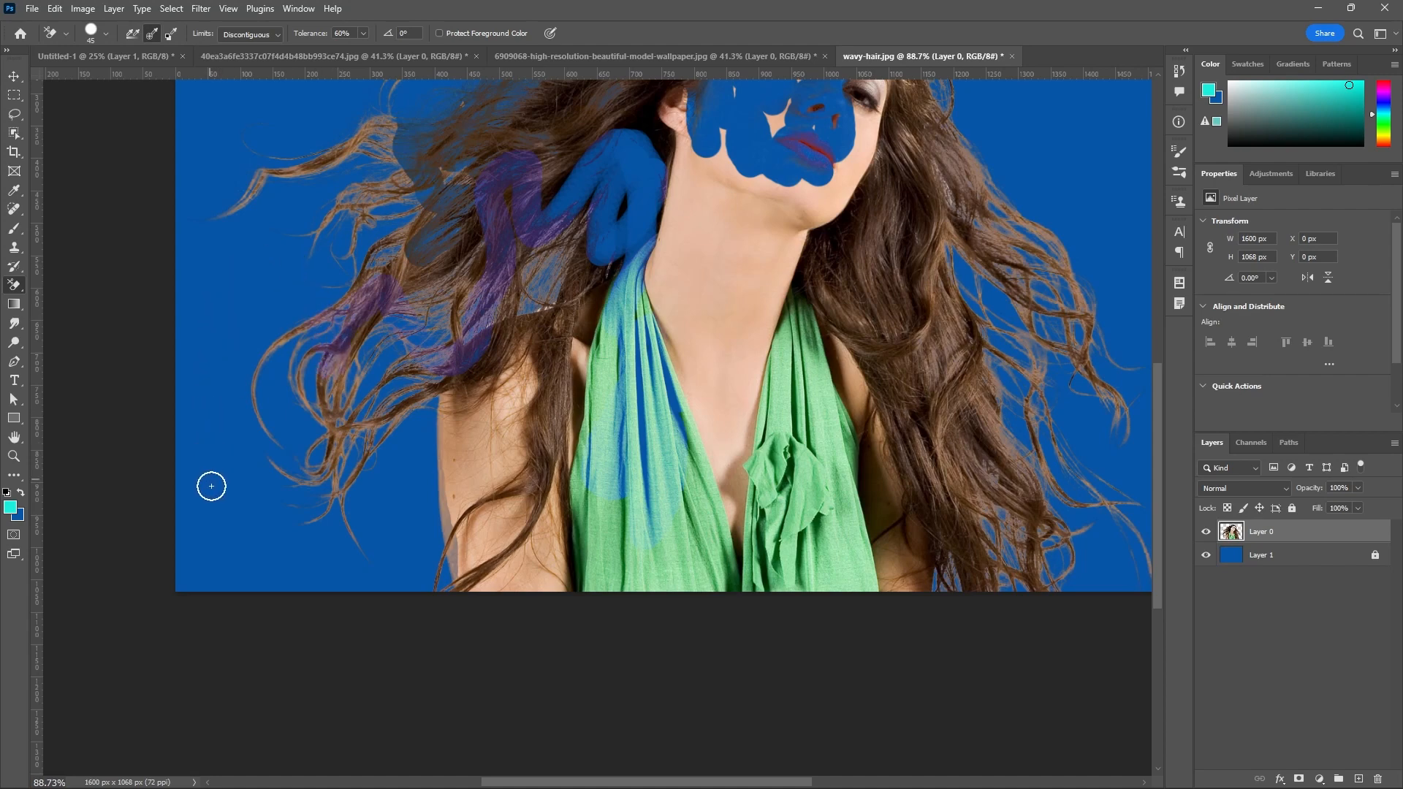
mouse_move(463, 295)
left_mouse_down()
mouse_move(821, 336)
mouse_move(1021, 293)
left_mouse_up()
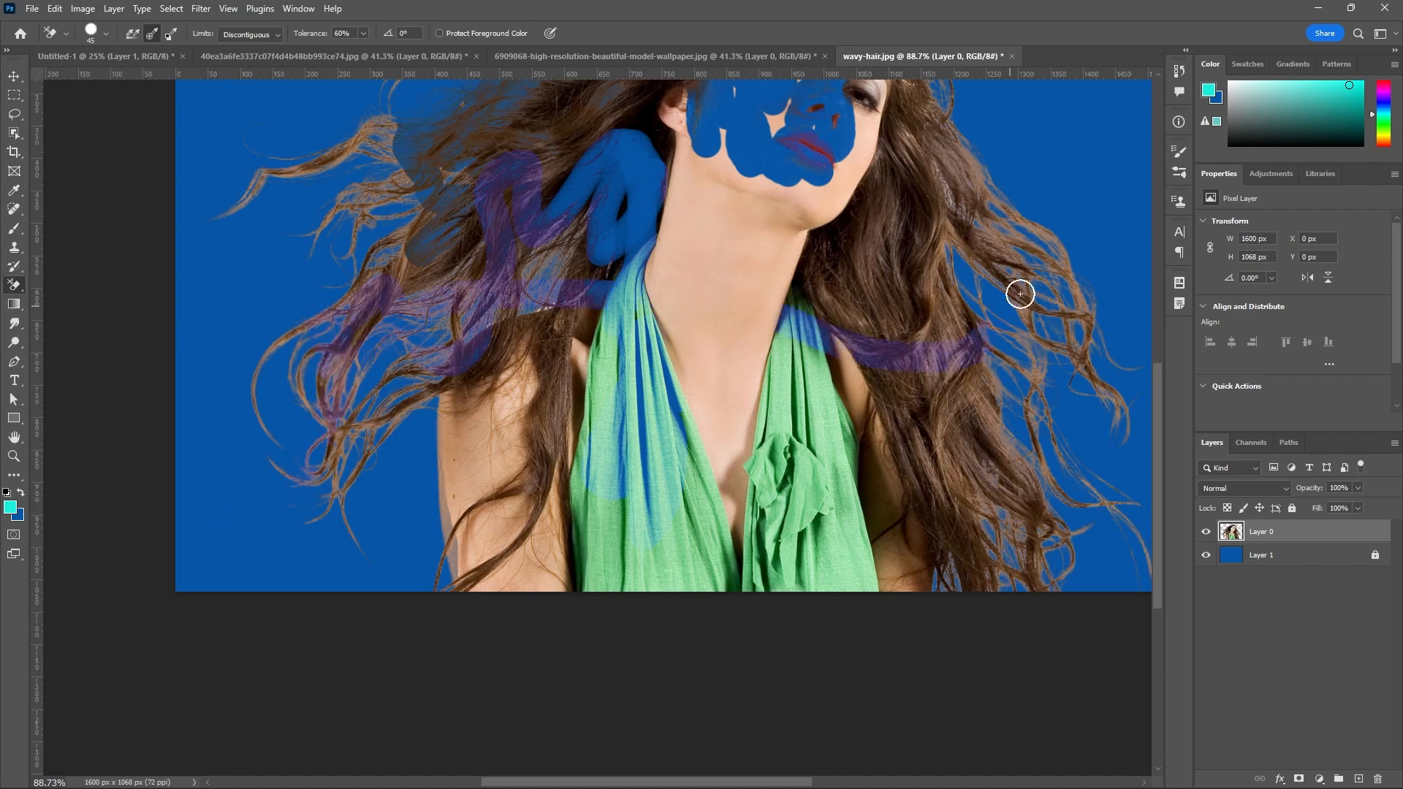
left_click_drag(1003, 226, 830, 201)
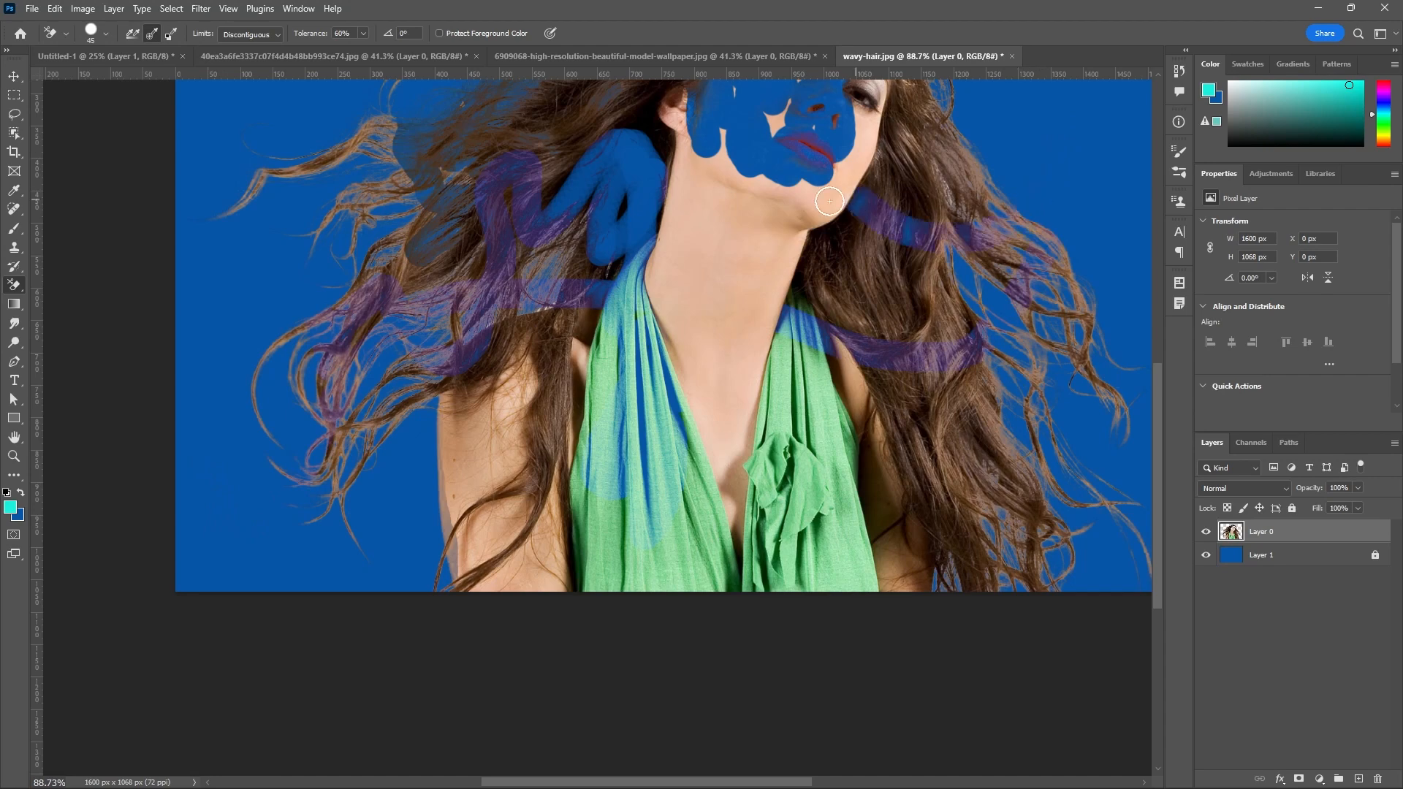
Undo all the test strokes on the face, dress and hair.
scroll(596, 461, "down", 2)
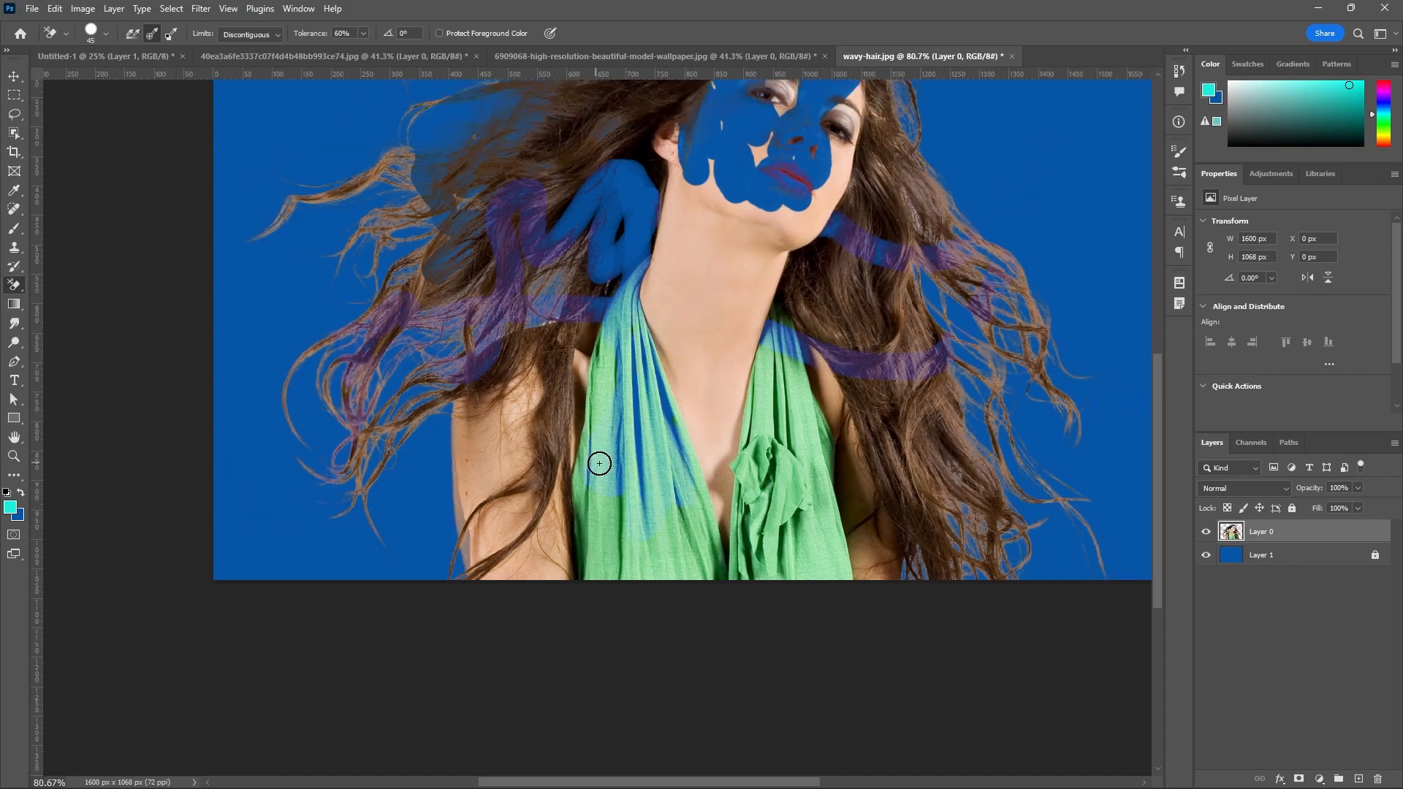
key("ctrl+z")
key("ctrl+z")
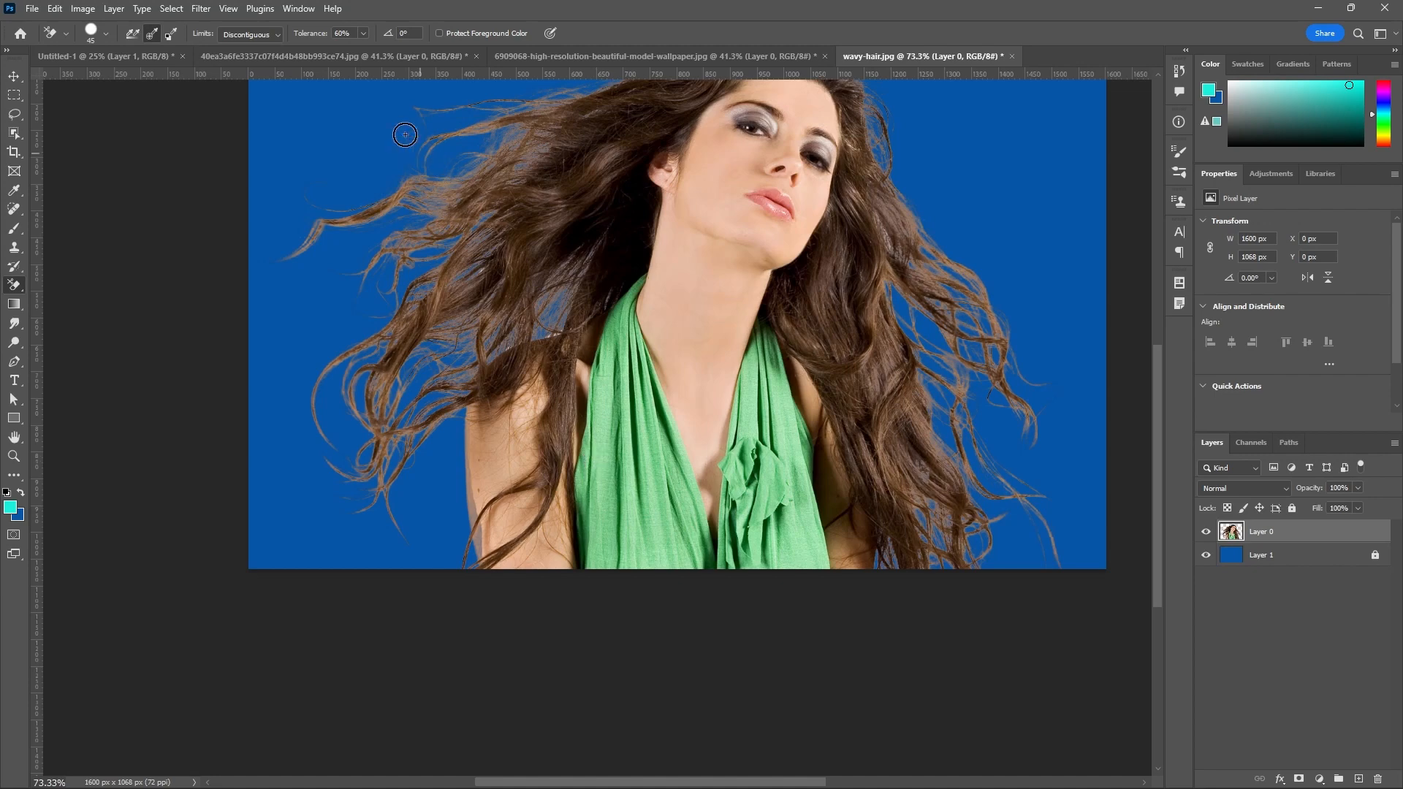
Switch the Background Eraser's sampling to Background Swatch and brush over the chin and jawline.
left_click(171, 37)
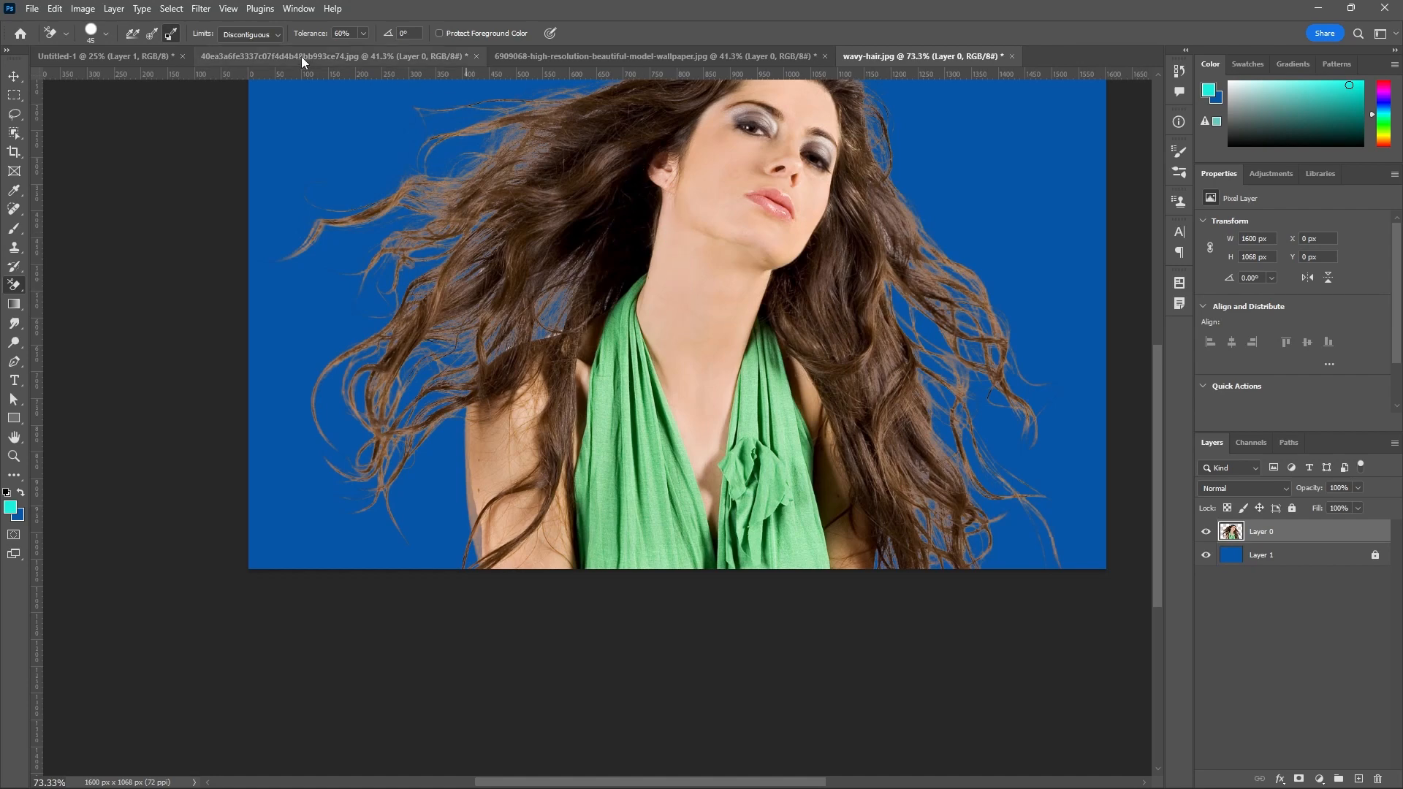
left_click(362, 33)
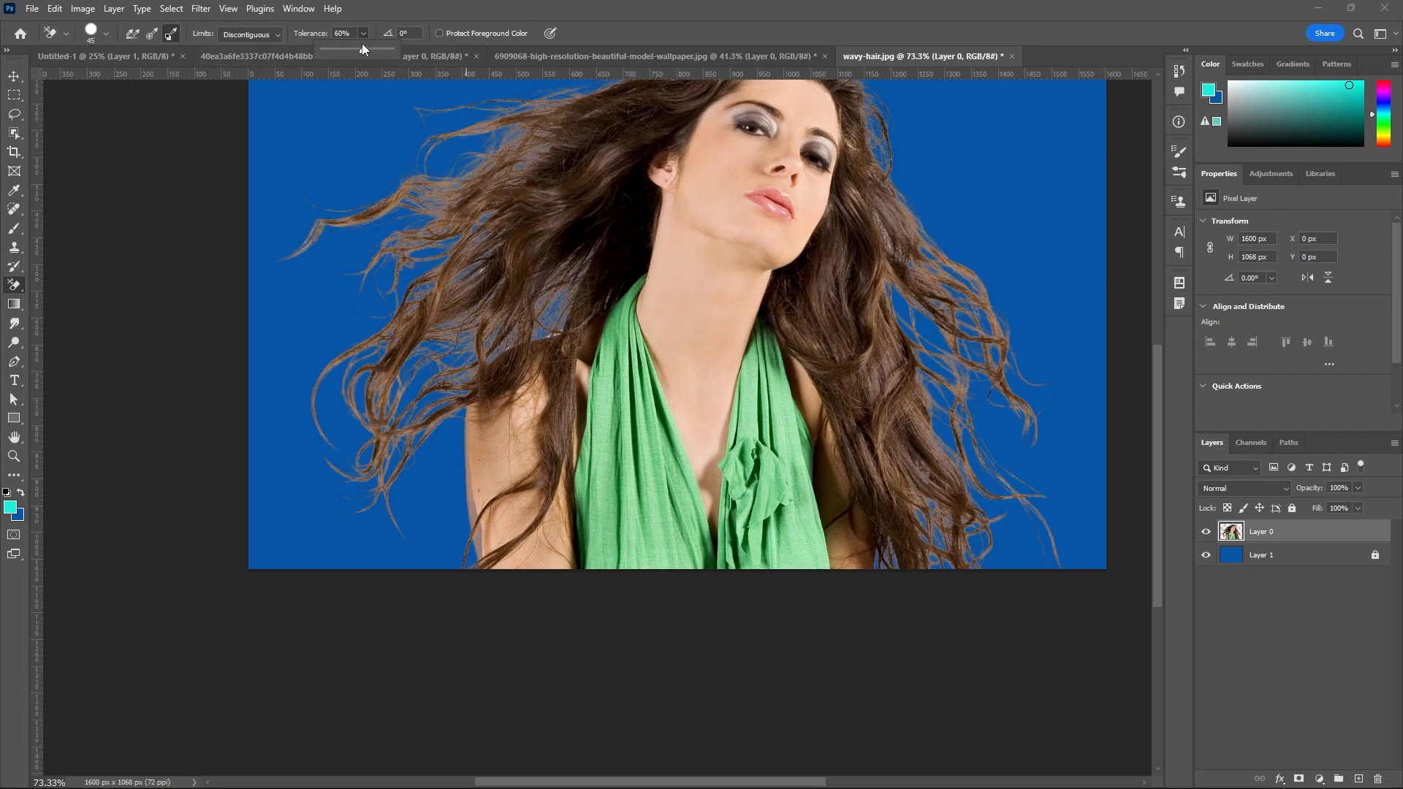
left_click(730, 223)
mouse_move(720, 211)
left_mouse_down()
mouse_move(746, 247)
mouse_move(746, 198)
mouse_move(777, 230)
mouse_move(777, 214)
mouse_move(739, 221)
mouse_move(711, 192)
mouse_move(692, 218)
mouse_move(705, 234)
mouse_move(664, 204)
mouse_move(655, 245)
left_mouse_up()
Test the eraser beside the ear at 1% tolerance and set the tolerance to 59%.
left_click(363, 34)
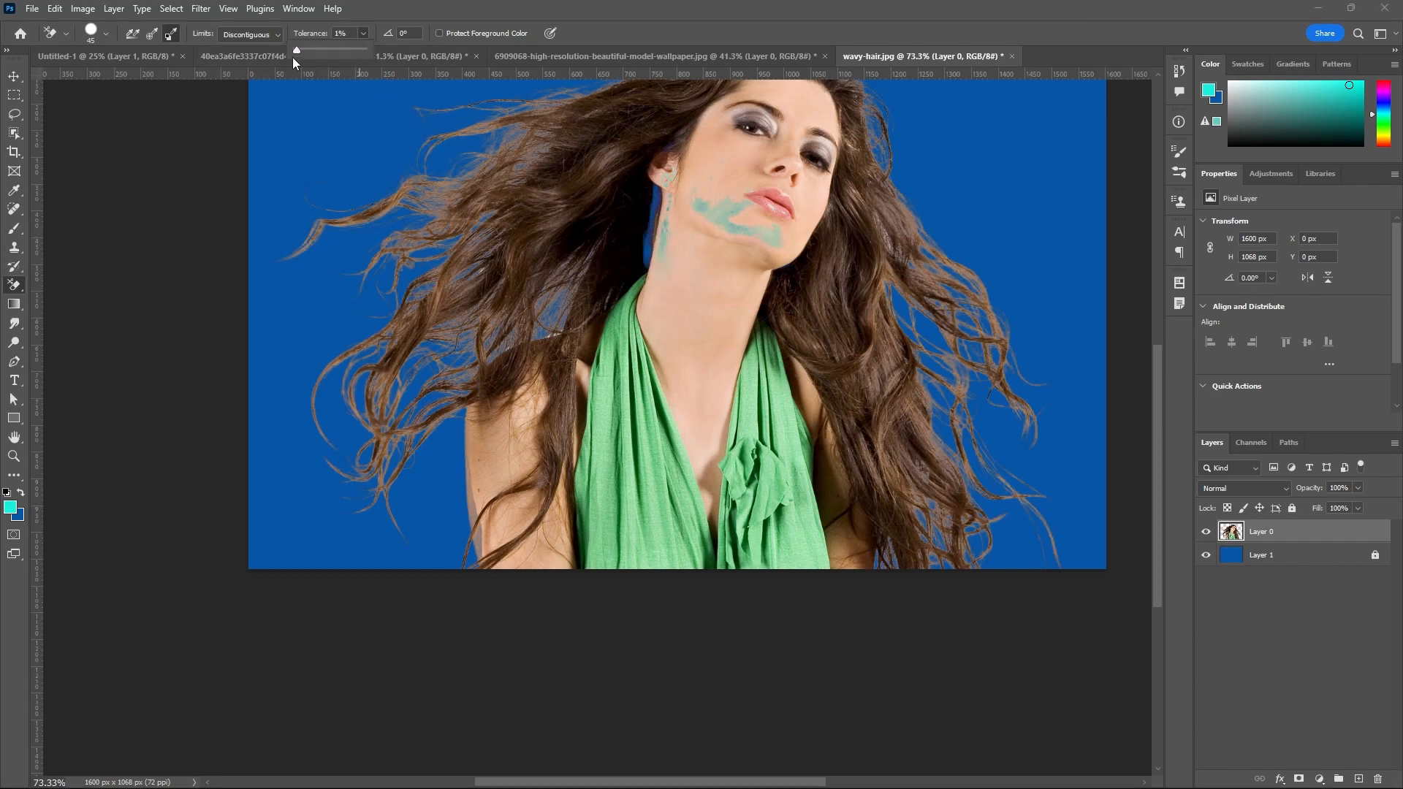
left_click(674, 180)
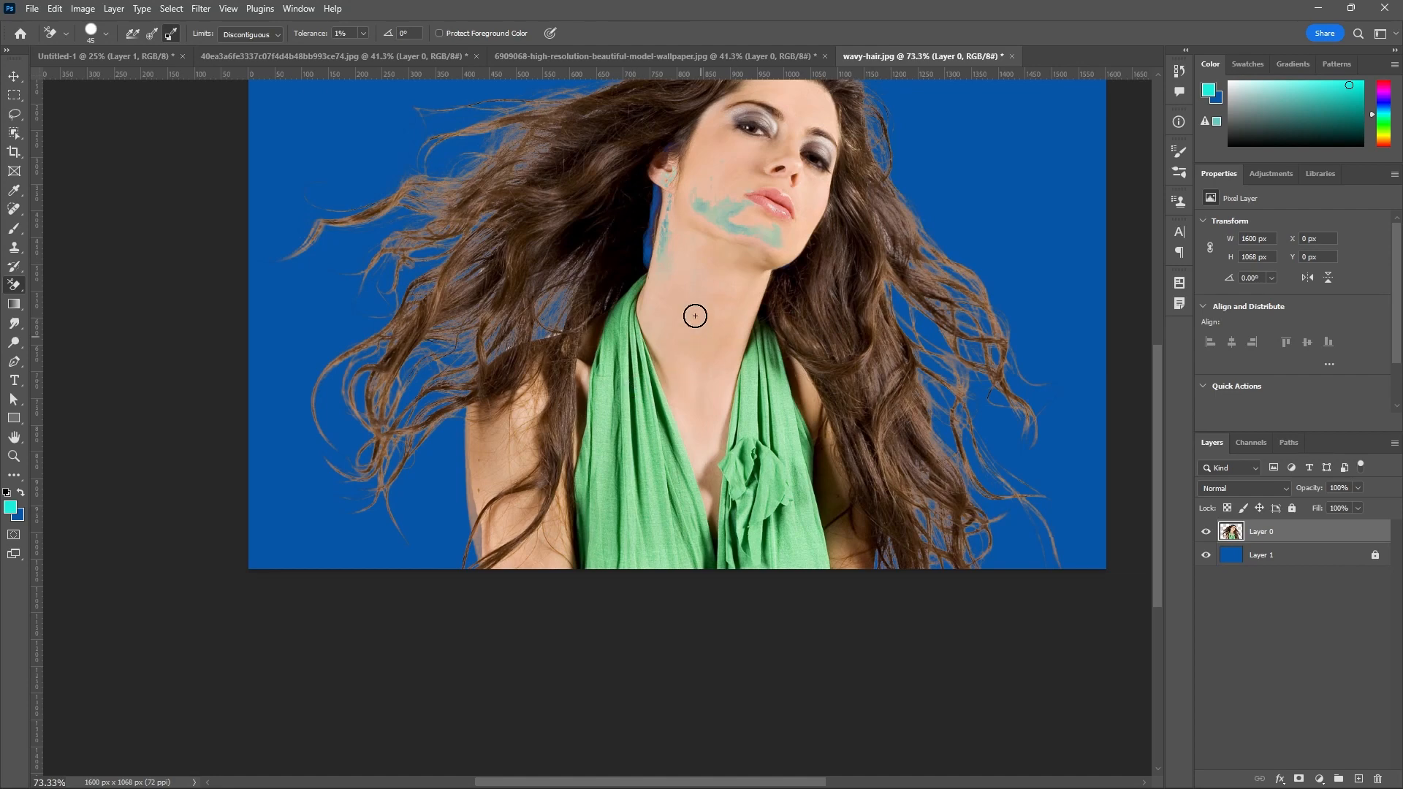
left_click(363, 34)
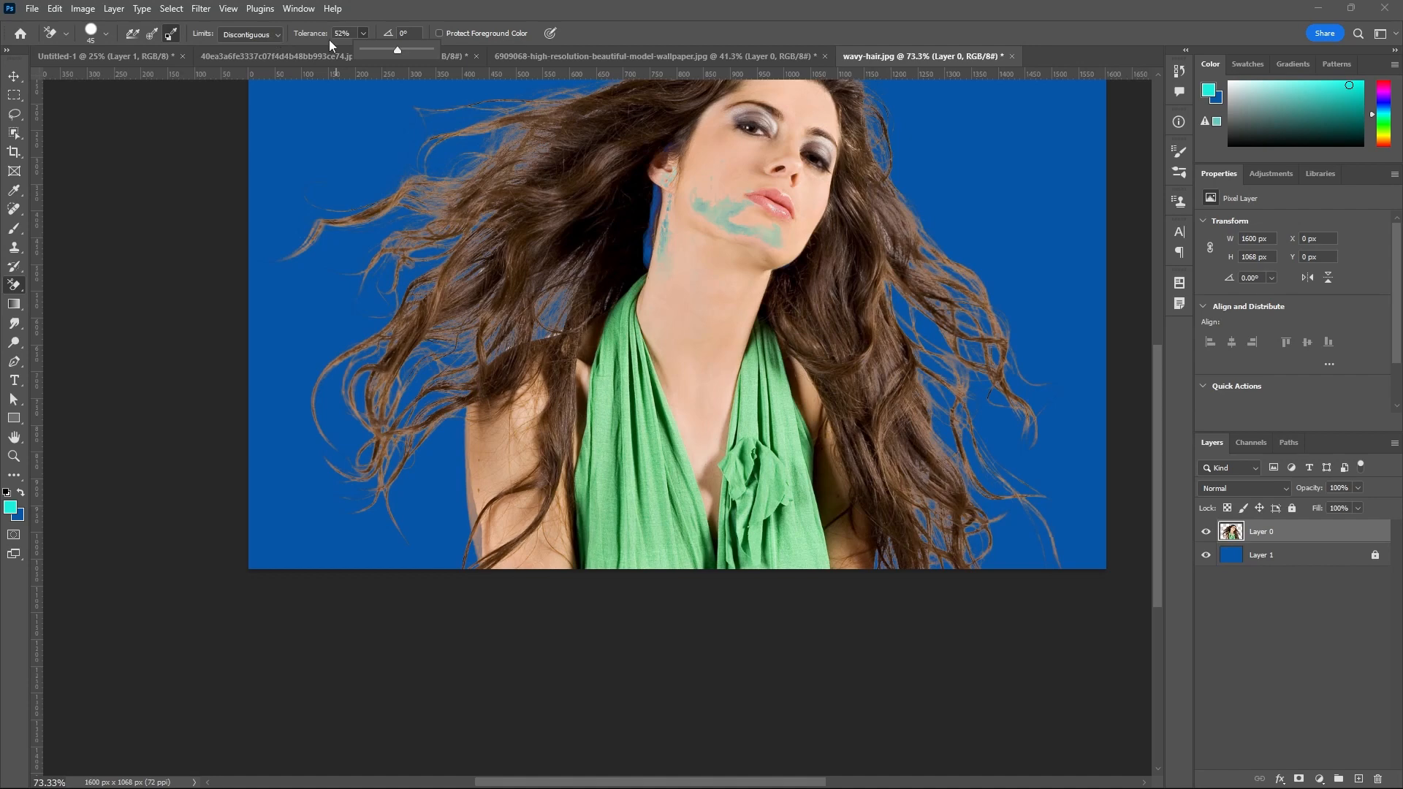
left_click(364, 34)
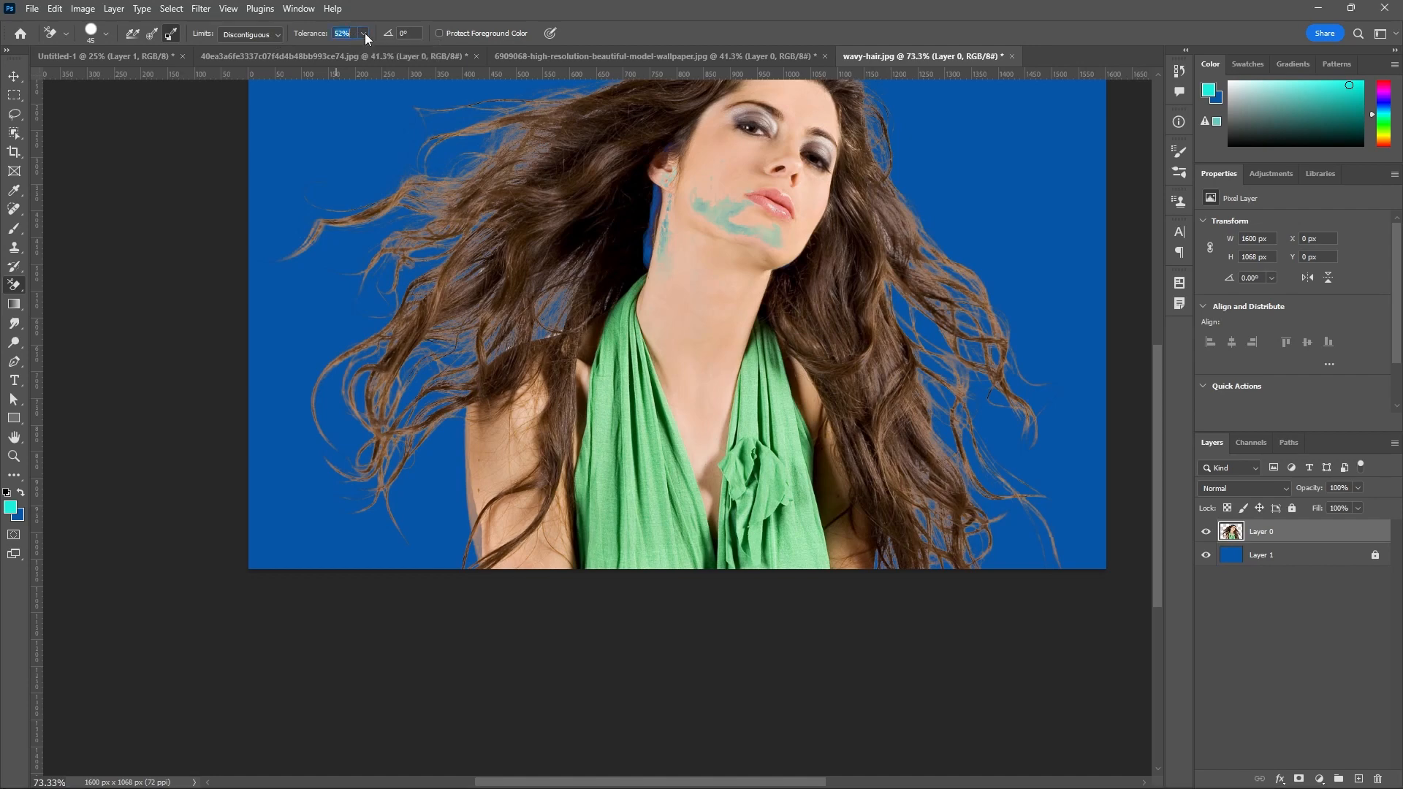
left_click(363, 33)
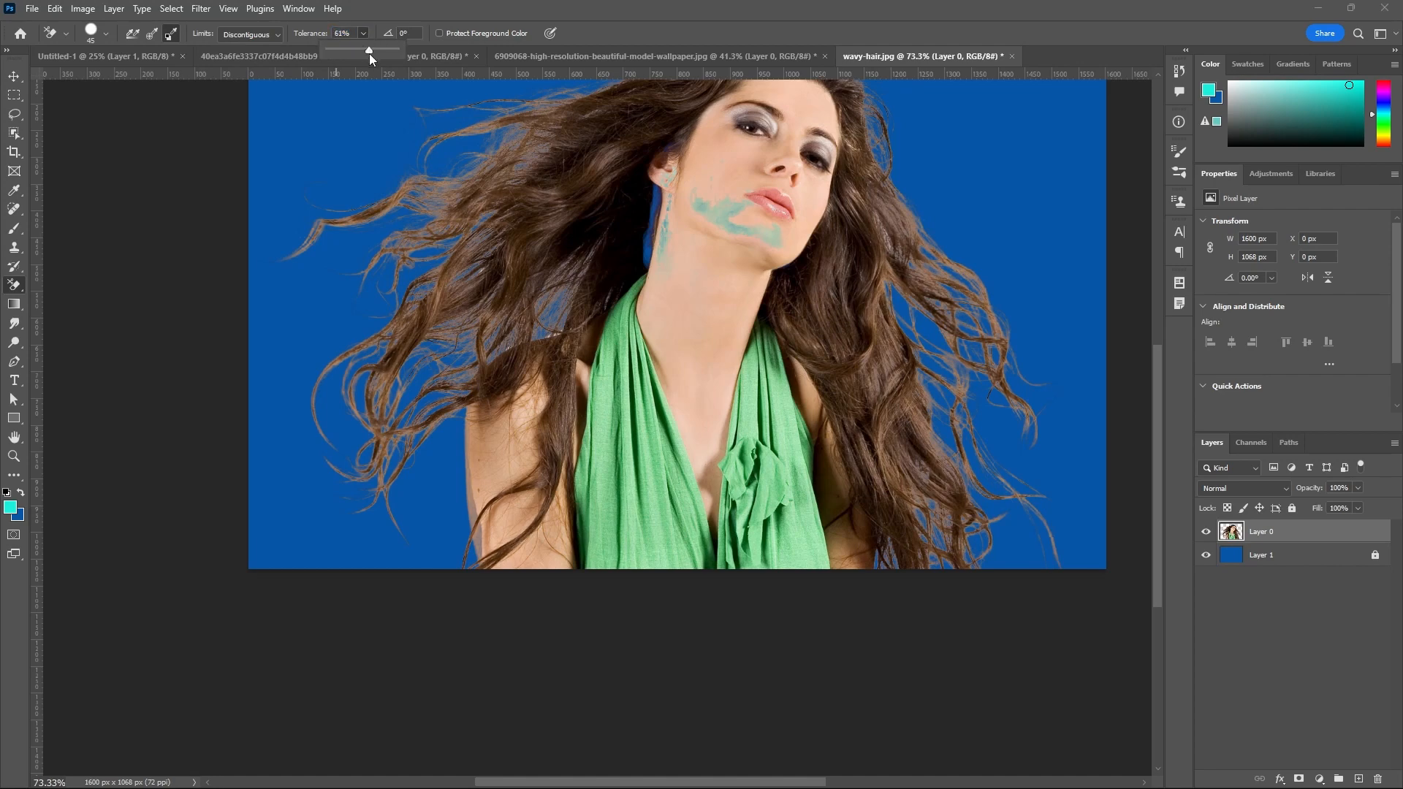
left_click(635, 34)
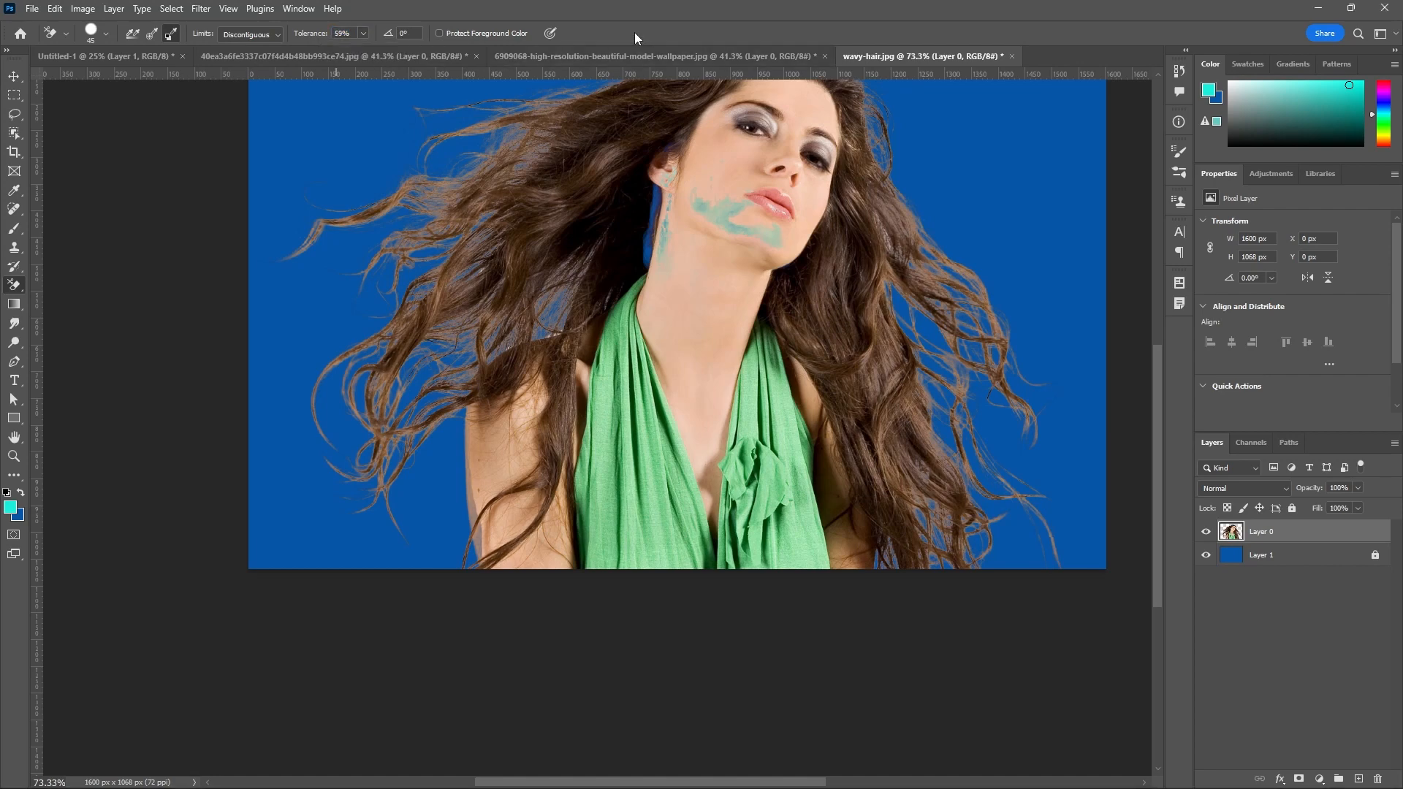
Undo the Background Swatch test strokes on the chin and jawline.
right_click(18, 295)
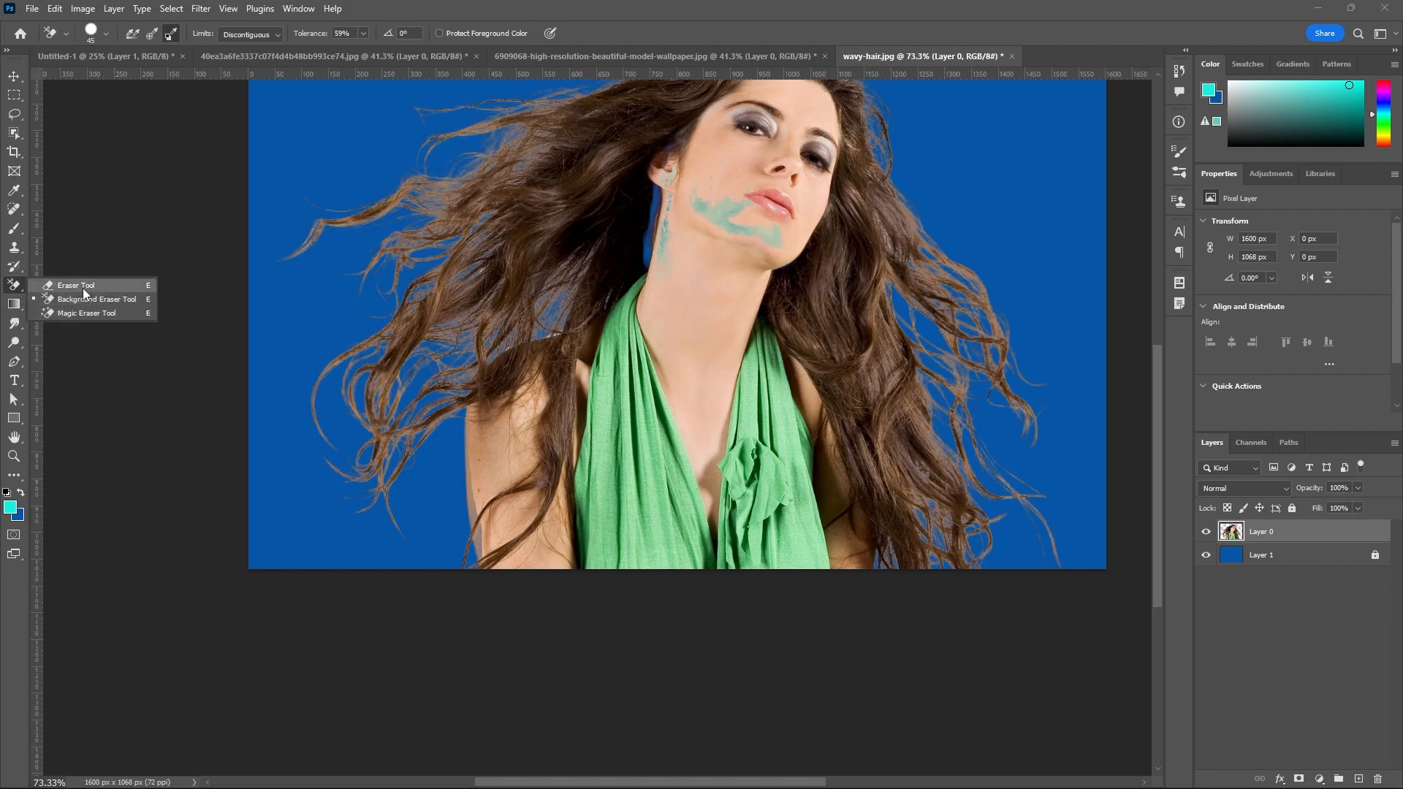
left_click(159, 286)
key("ctrl+z")
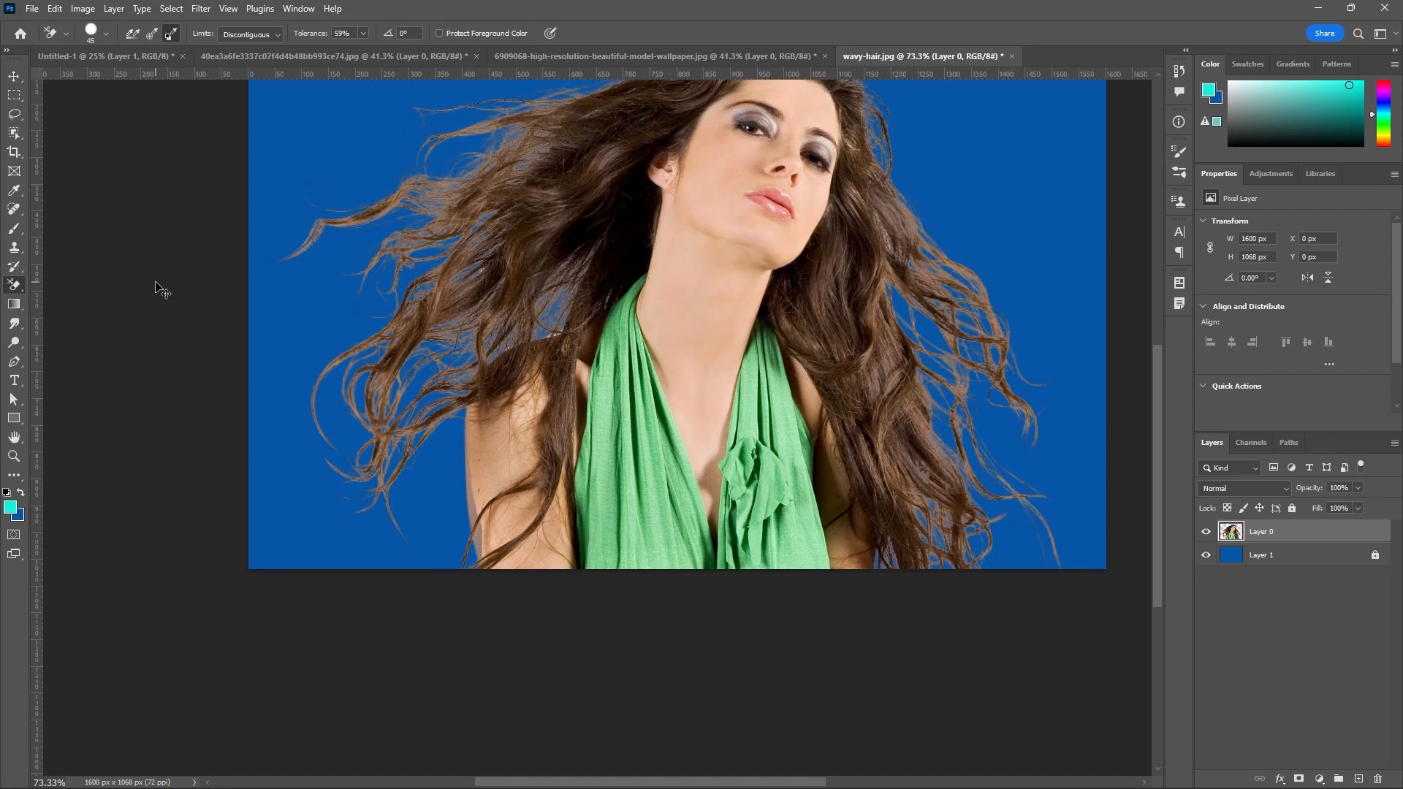
Select the regular Eraser tool, switch to the Move tool and show the whole cut-out portrait.
right_click(18, 290)
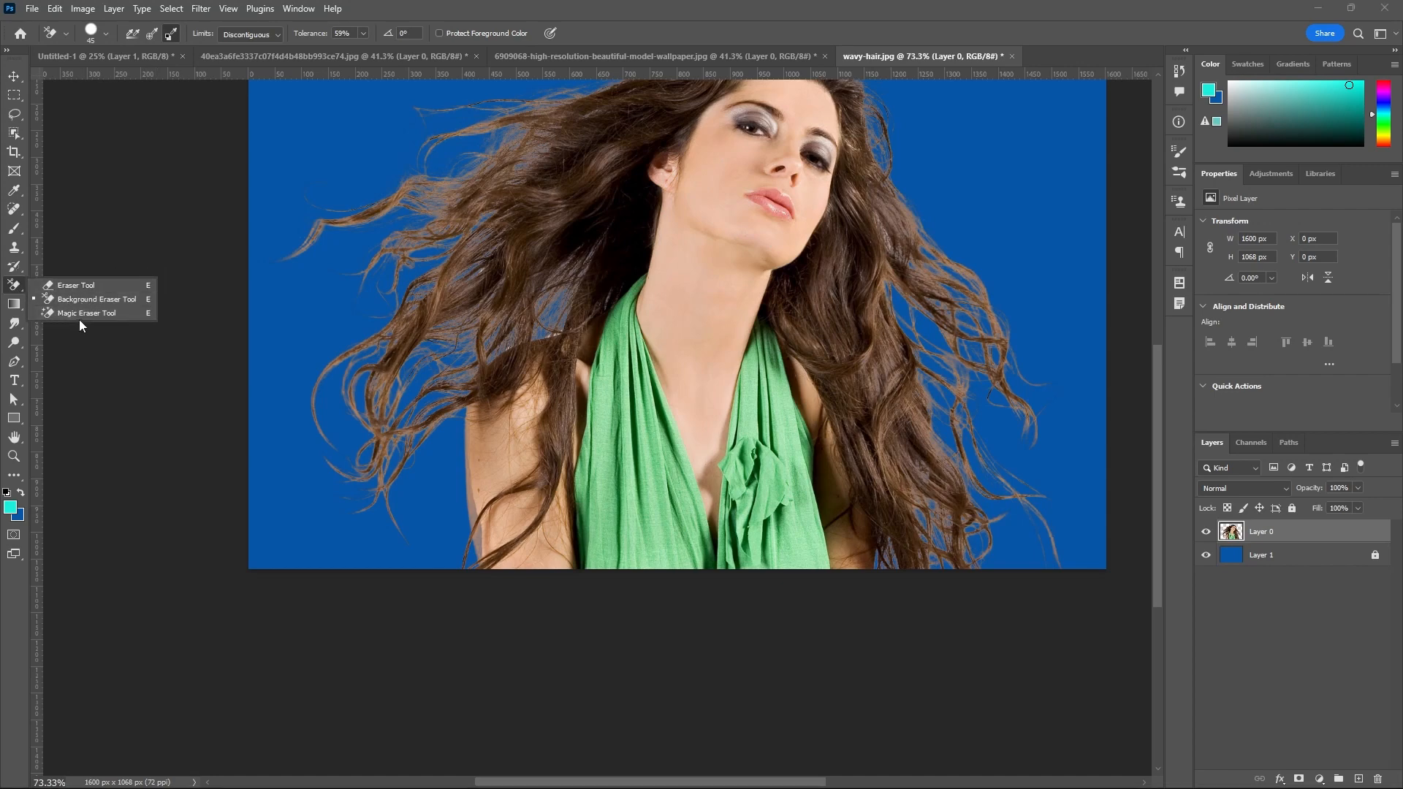
left_click(78, 286)
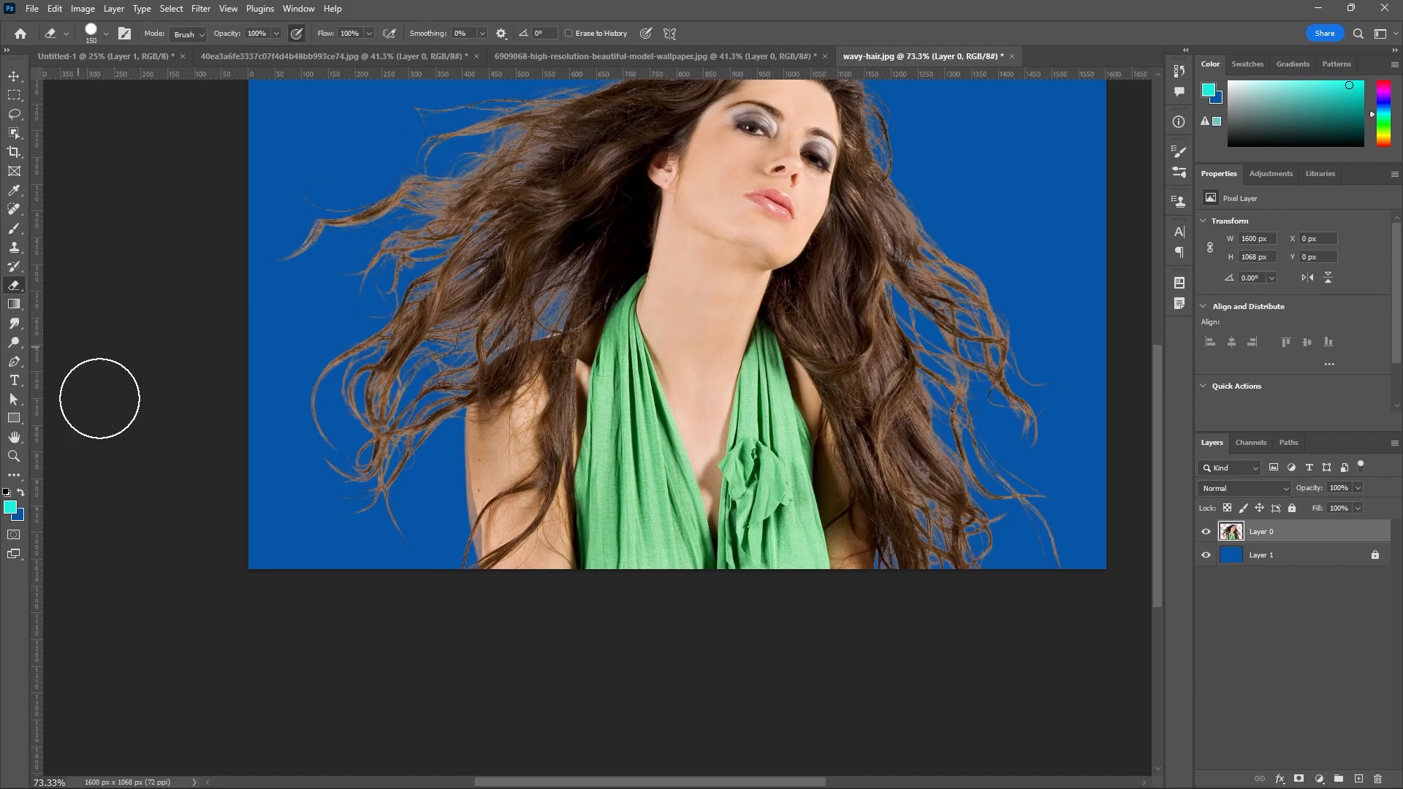
key("ctrl+minus")
scroll(186, 588, "down", 1)
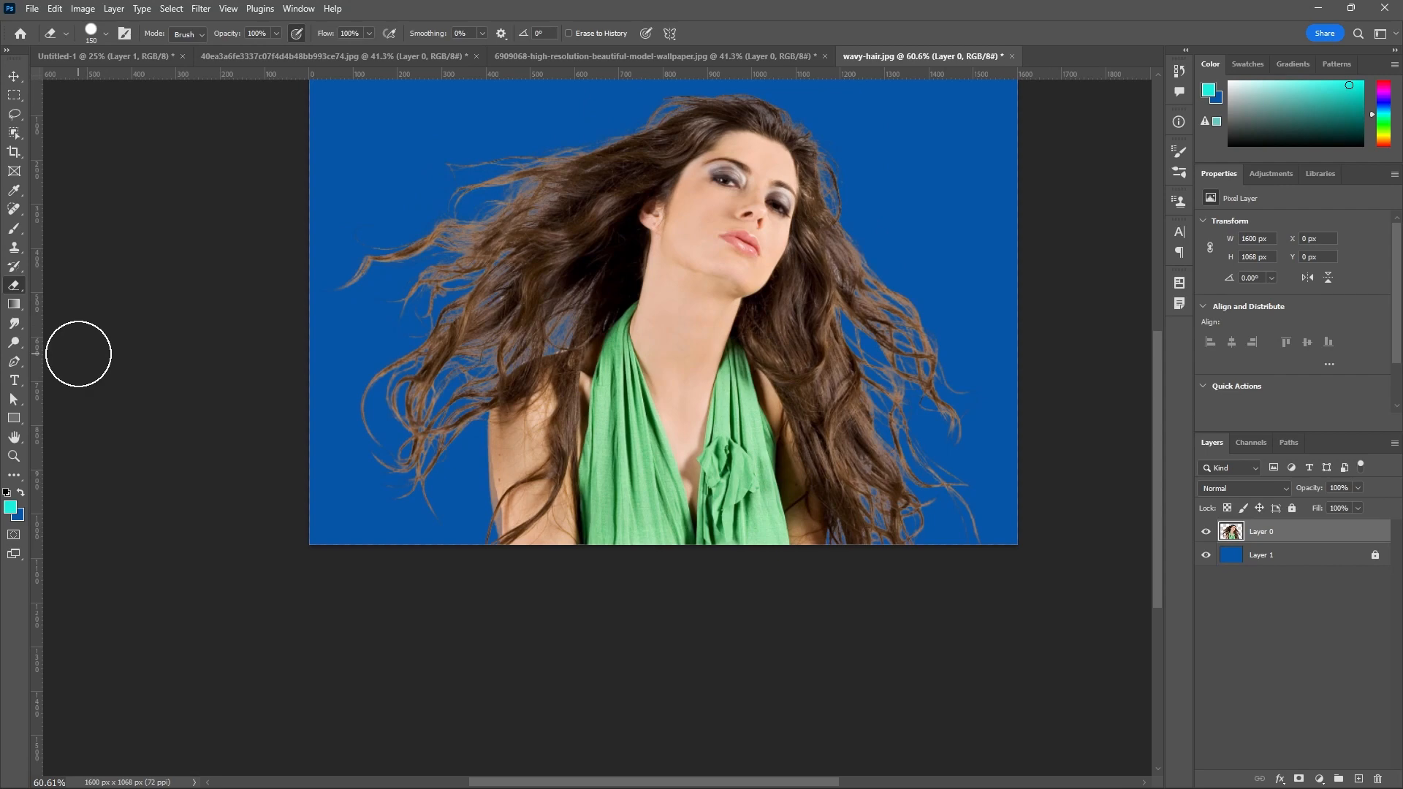
left_click(14, 76)
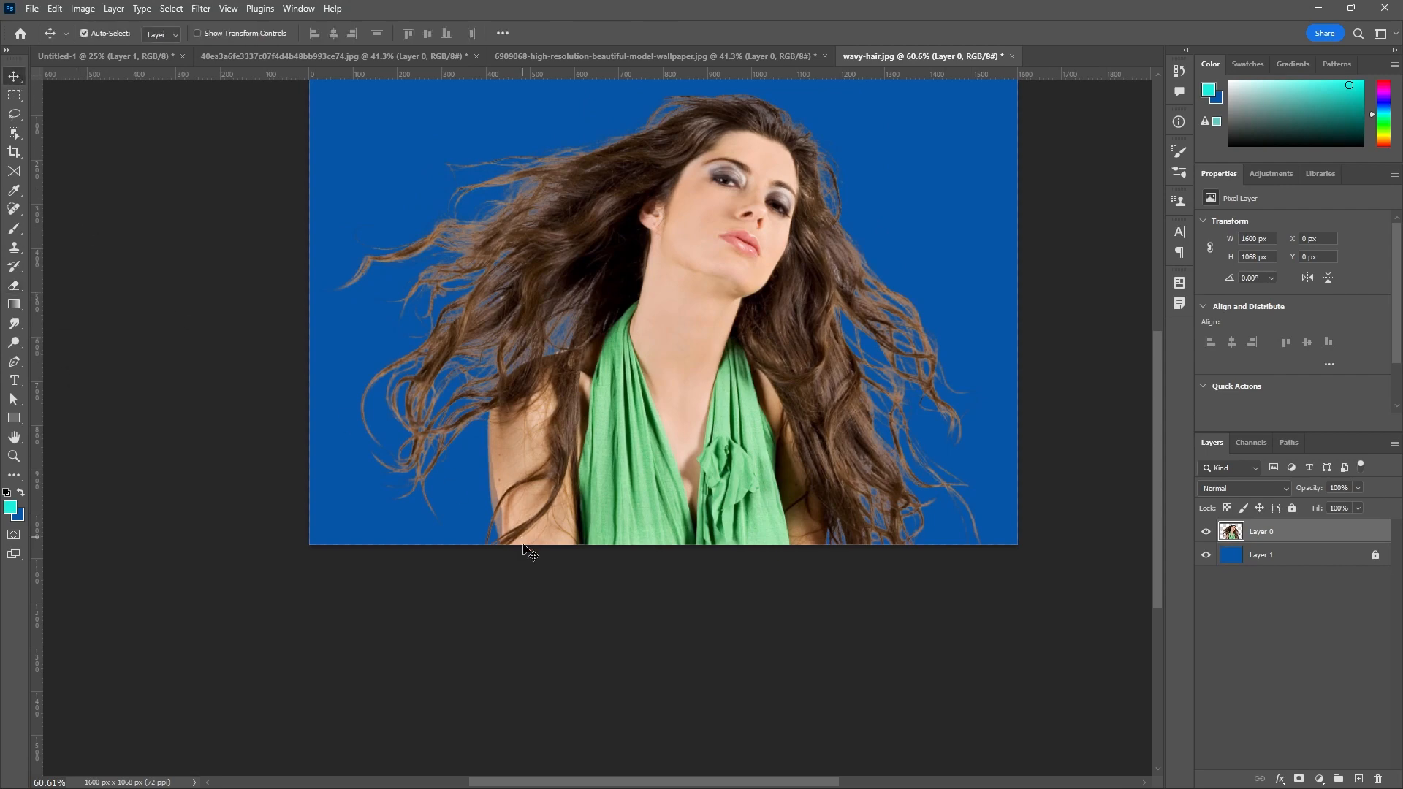
scroll(534, 577, "down", 3)
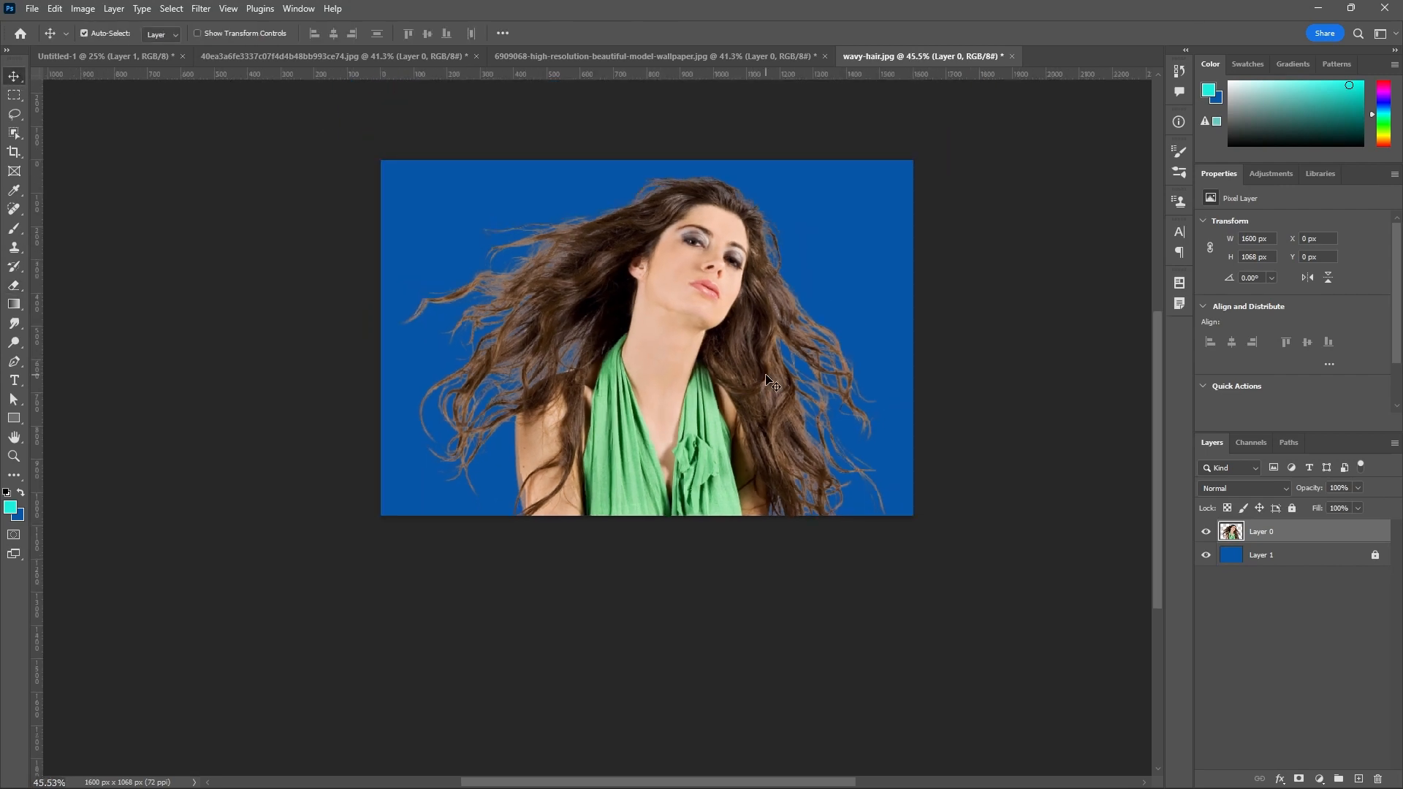